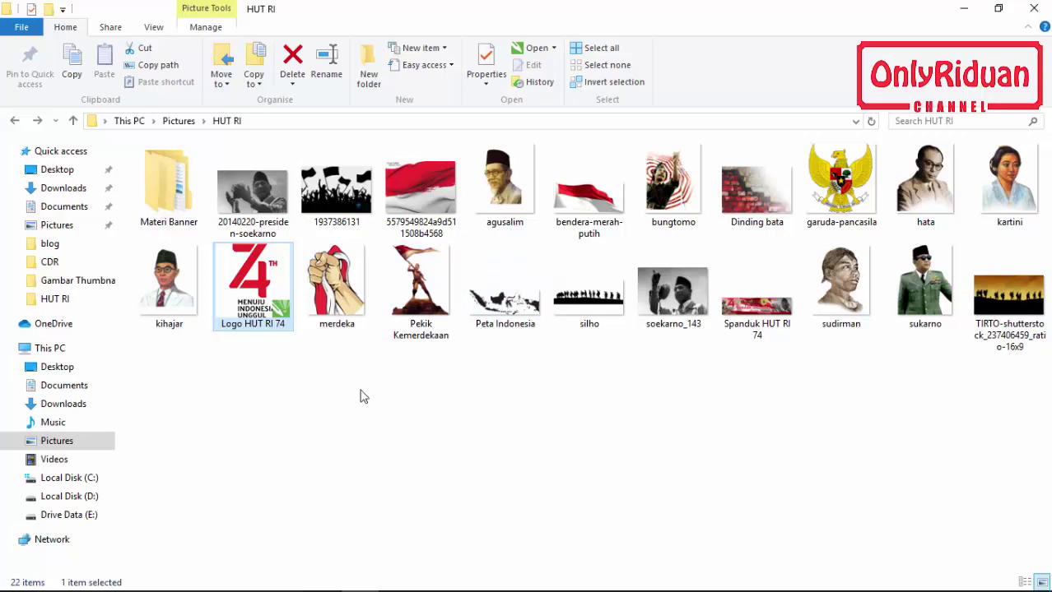
- Open the Materi Banner folder and extract the Logo & Materi Spanduk HUT RI 74 archive there, entering the archive password
{"action": "double_click", "coordinate": [186, 222]}
{"action": "left_click", "coordinate": [175, 204]}
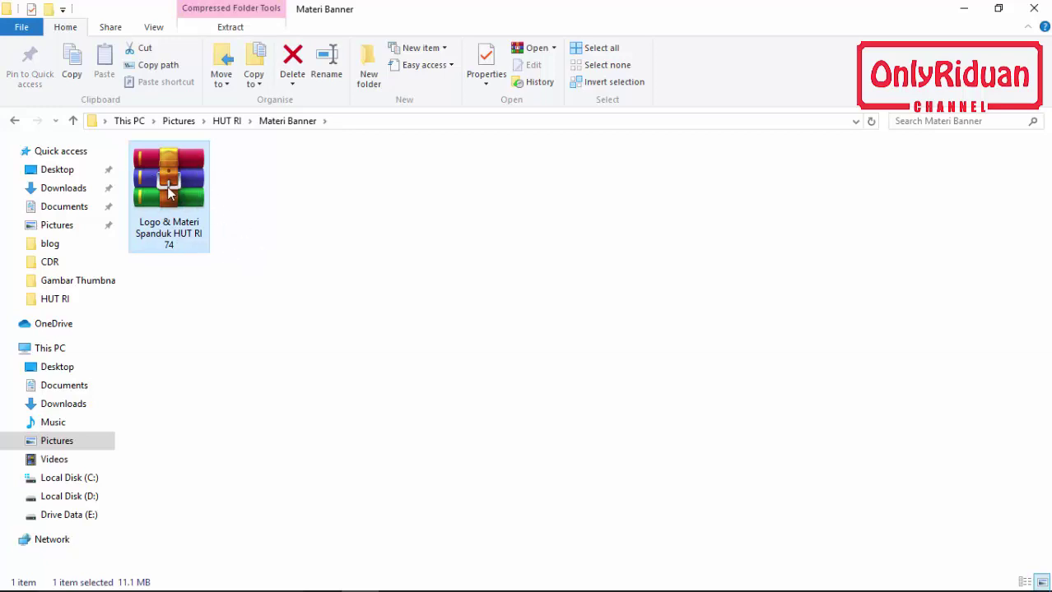
{"action": "right_click", "coordinate": [170, 180]}
{"action": "left_click", "coordinate": [219, 245]}
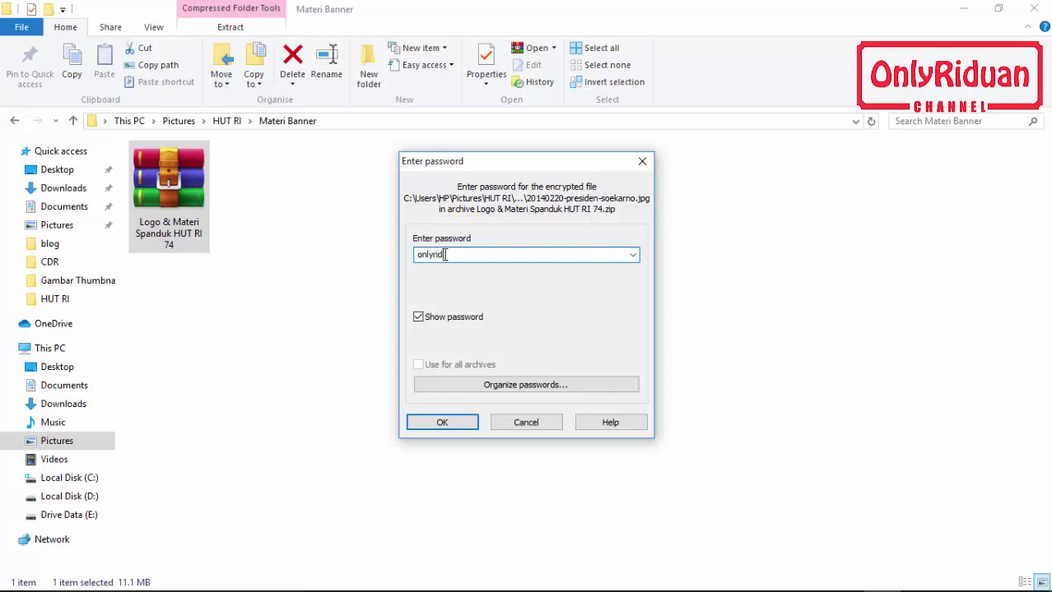
{"action": "left_click", "coordinate": [442, 423]}
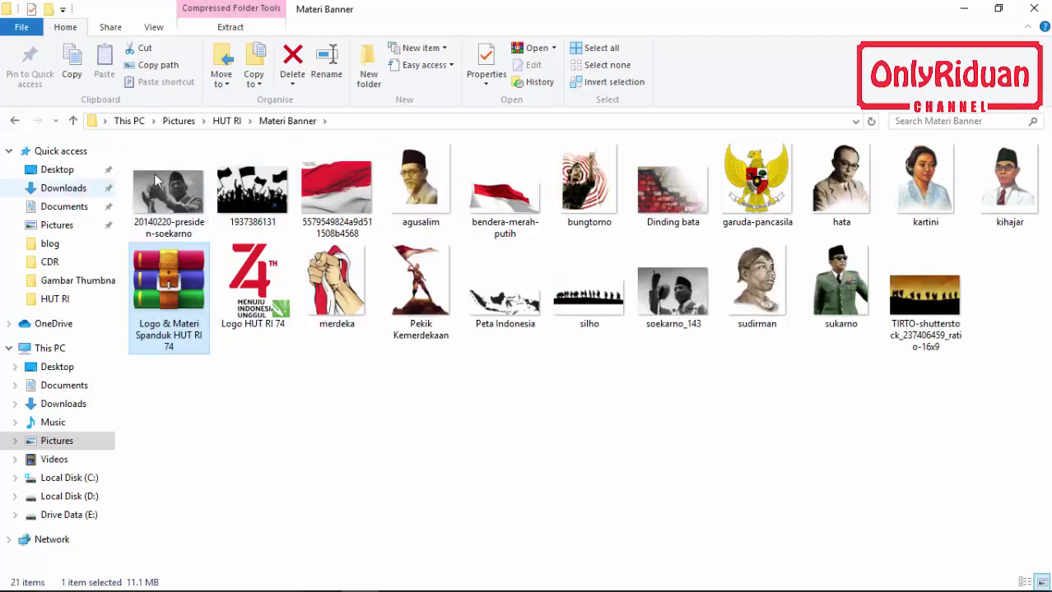
- Switch to Spanduk HUT RI.cdr in CorelDRAW, go to Page 2 and set the units to centimeters
{"action": "left_click", "coordinate": [963, 9]}
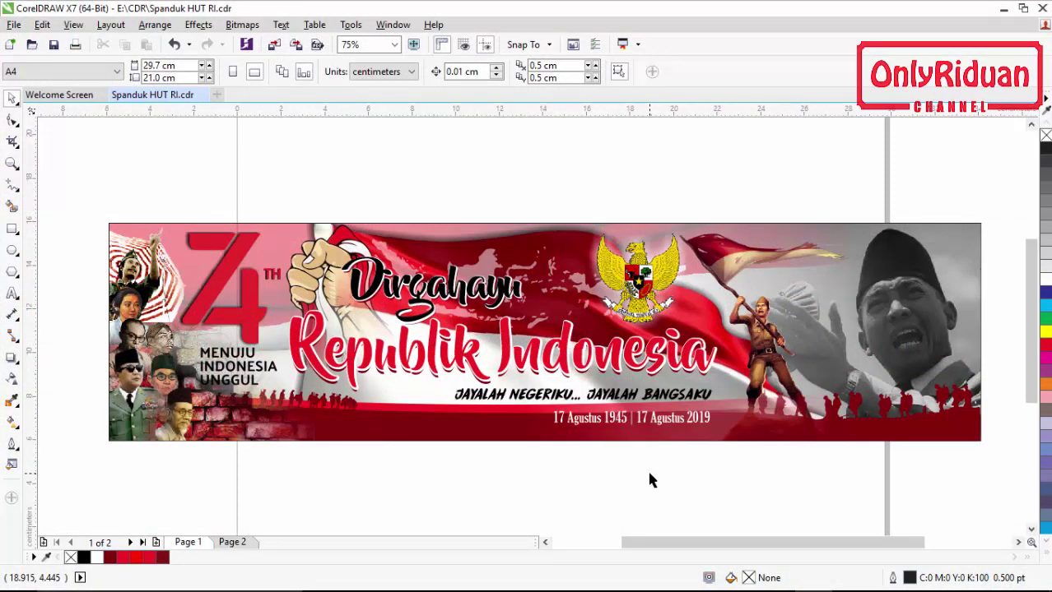
{"action": "left_click", "coordinate": [233, 543]}
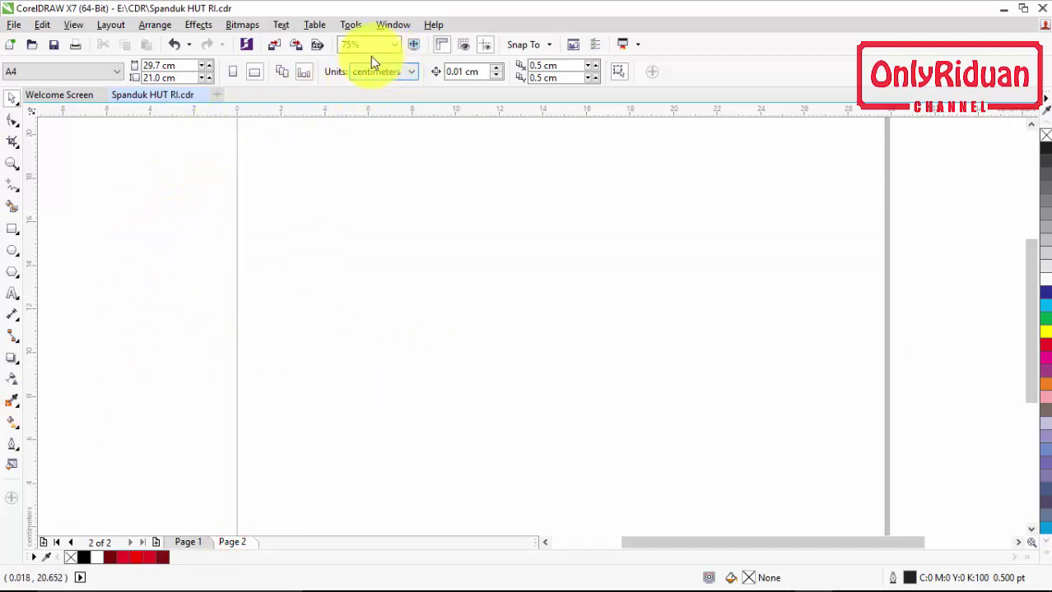
{"action": "left_click", "coordinate": [410, 72]}
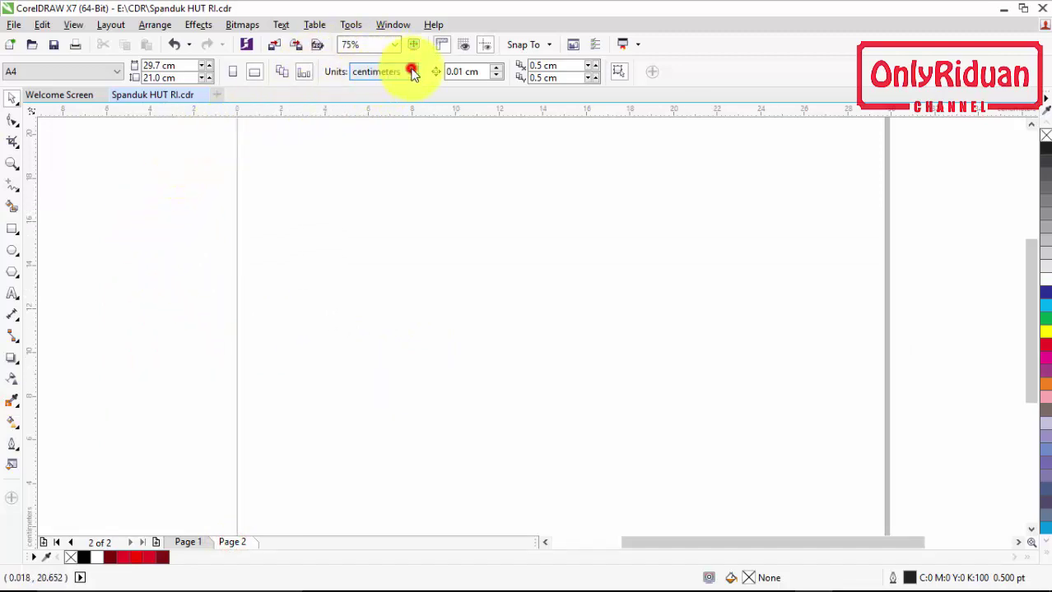
{"action": "left_click", "coordinate": [366, 235]}
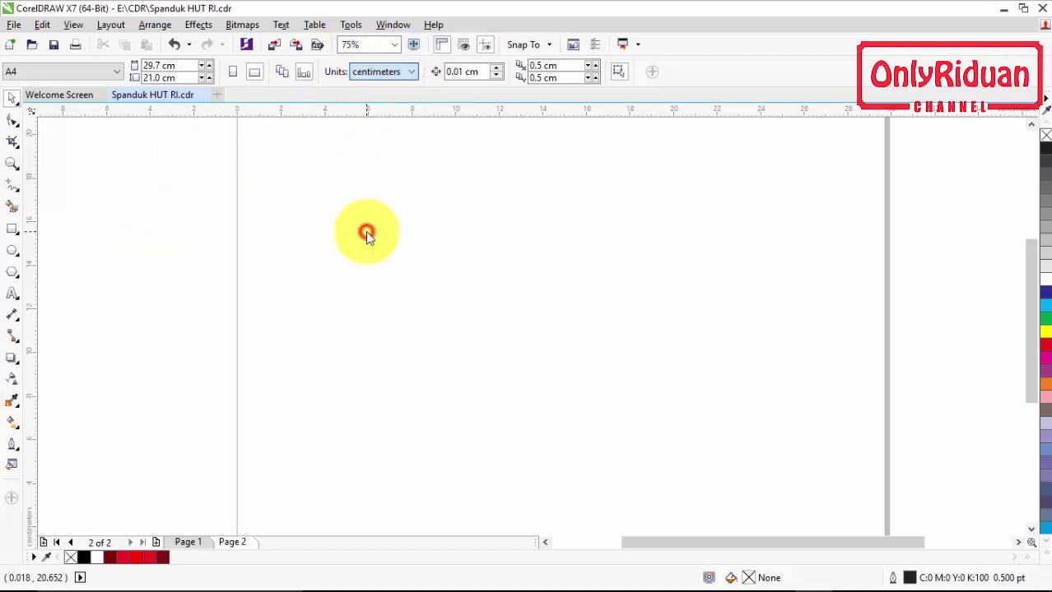
- Draw a wide banner rectangle about 37.1 cm by 8.5 cm across the page
{"action": "left_click", "coordinate": [14, 234]}
{"action": "left_click_drag", "start_coordinate": [136, 265], "coordinate": [946, 450]}
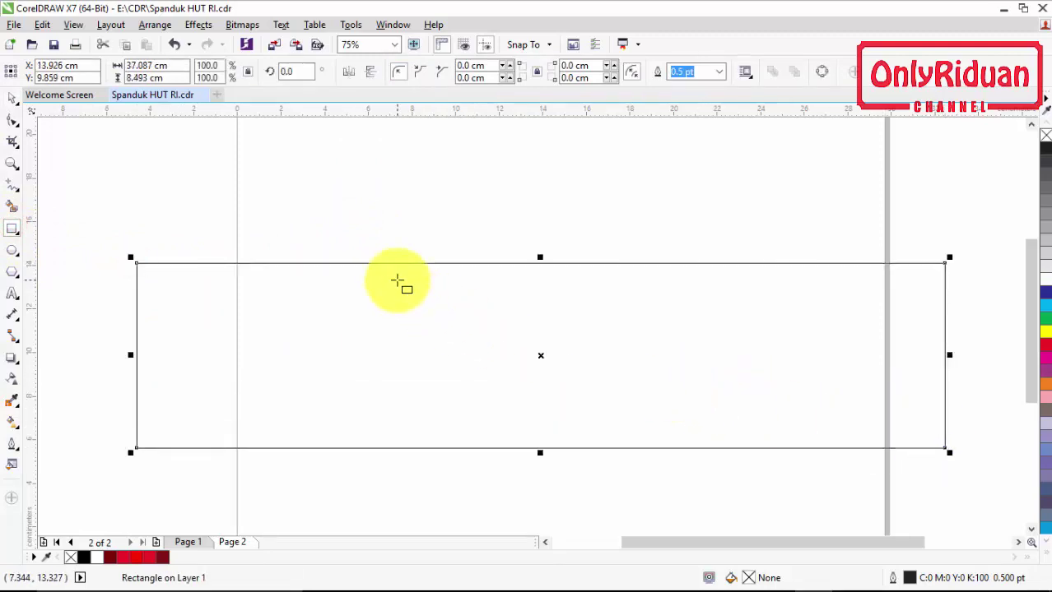
{"action": "left_click", "coordinate": [13, 97]}
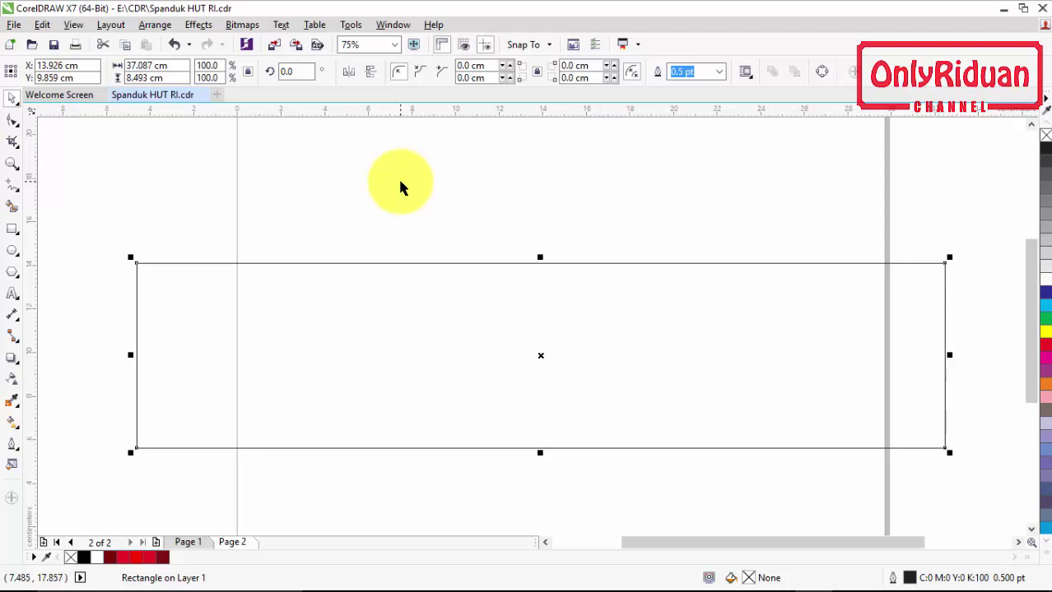
- Enter 40 cm as the rectangle's width and 10 cm as its height
{"action": "left_click", "coordinate": [152, 65]}
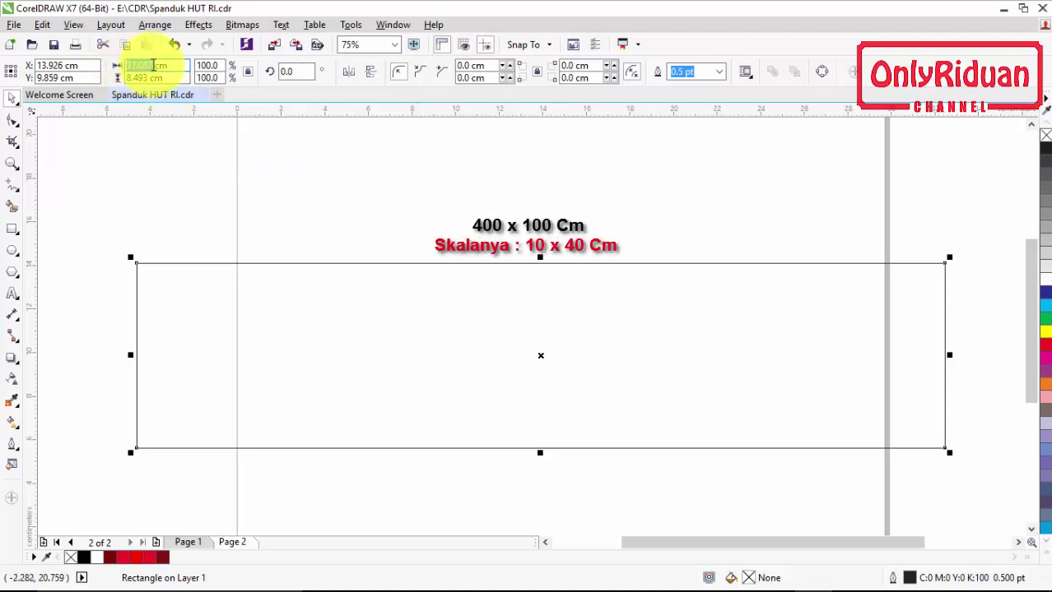
{"action": "left_click", "coordinate": [153, 65]}
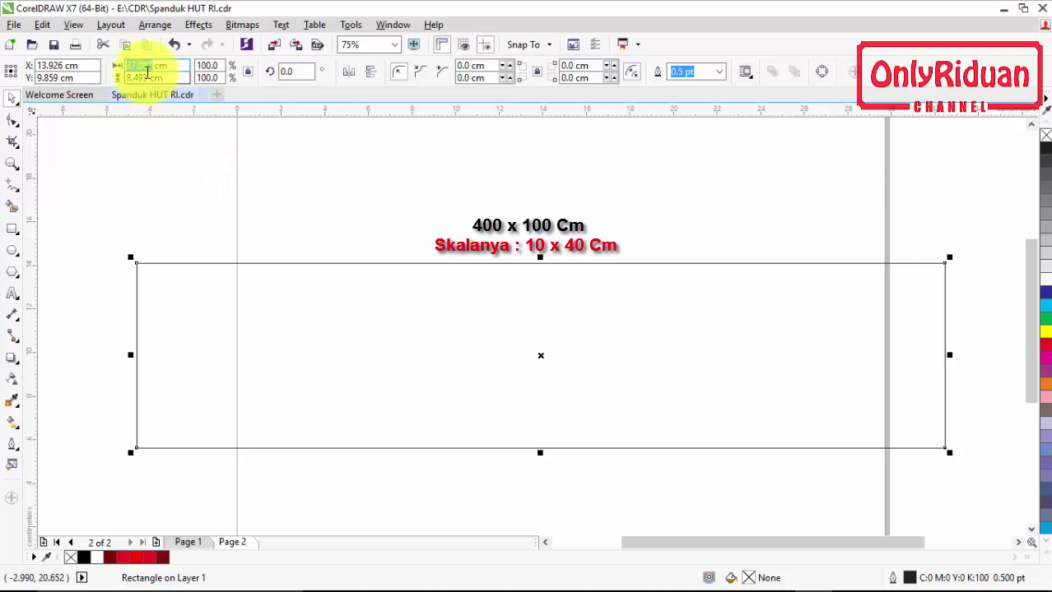
{"action": "type", "text": "40"}
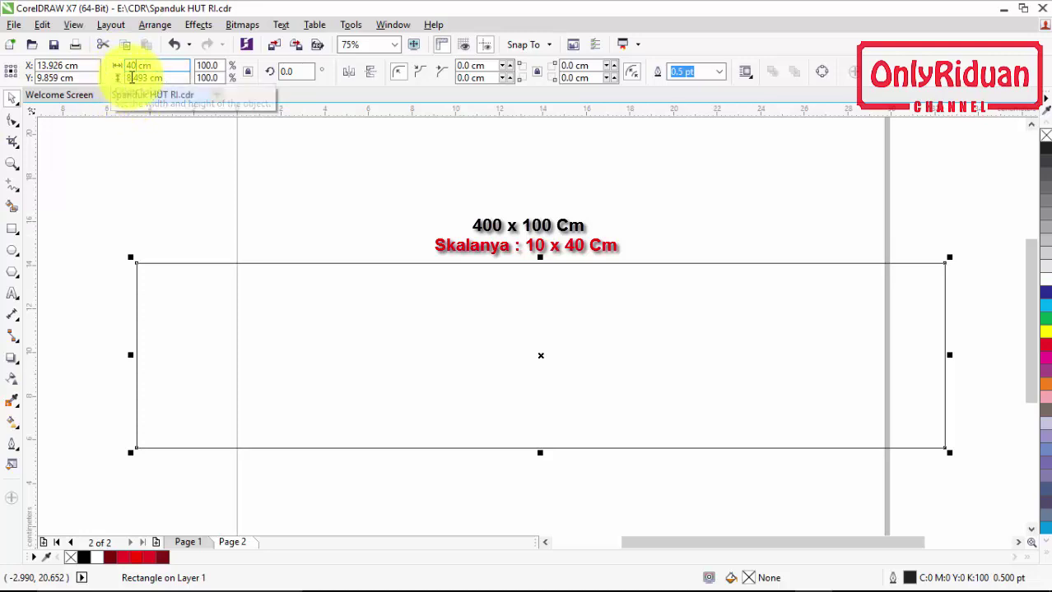
{"action": "left_click", "coordinate": [146, 77]}
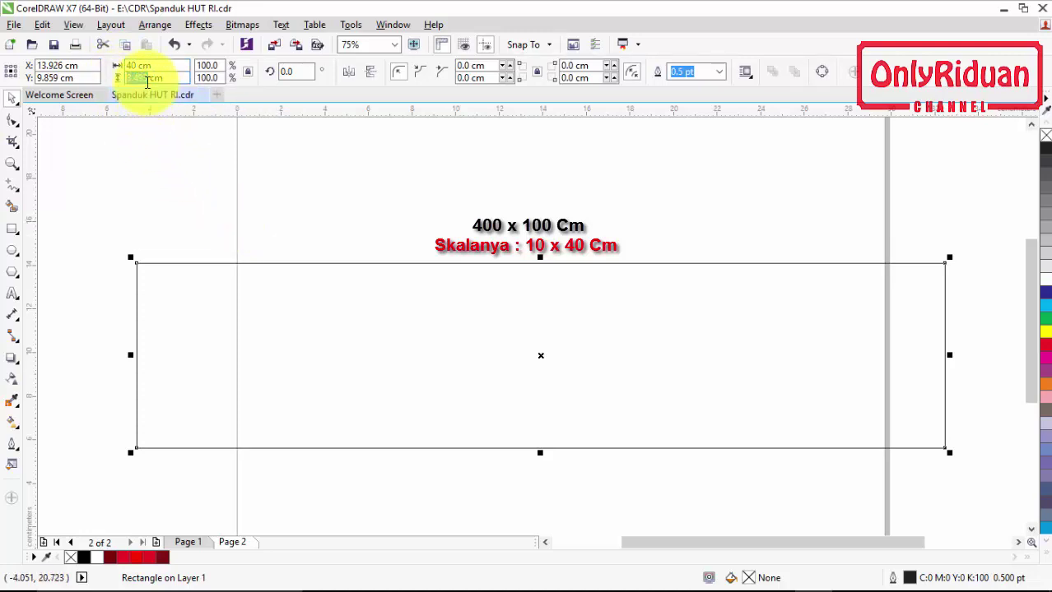
{"action": "type", "text": "10"}
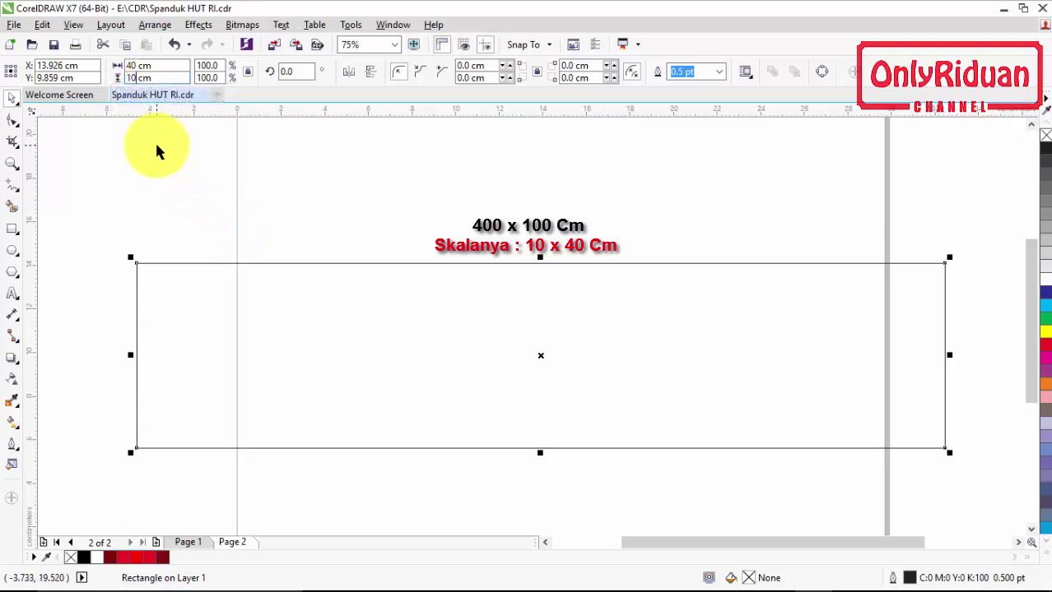
{"action": "key", "text": "Return"}
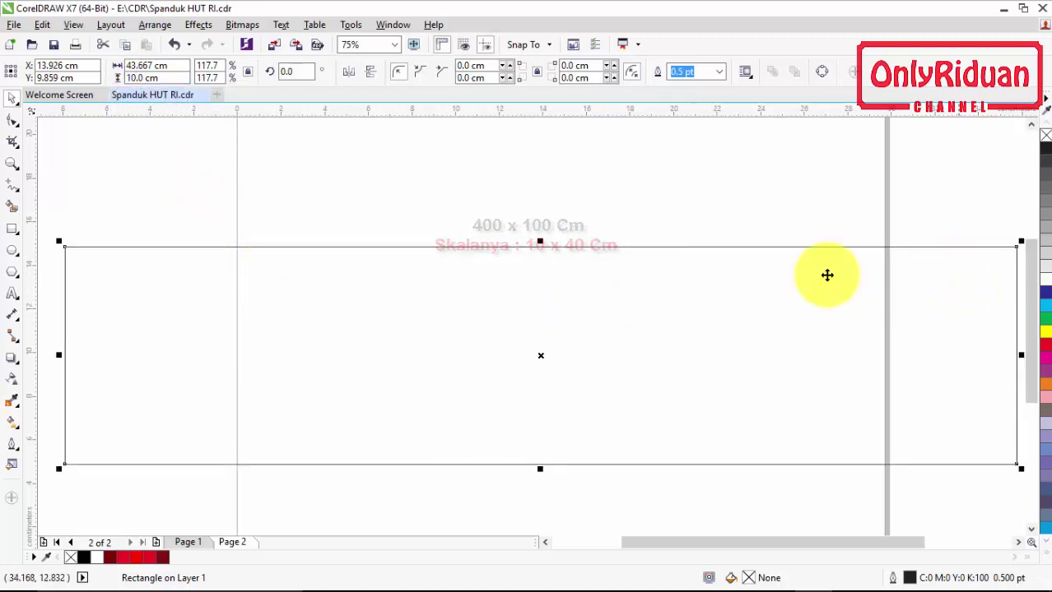
{"action": "scroll", "coordinate": [697, 282], "scroll_direction": "down", "scroll_amount": 1}
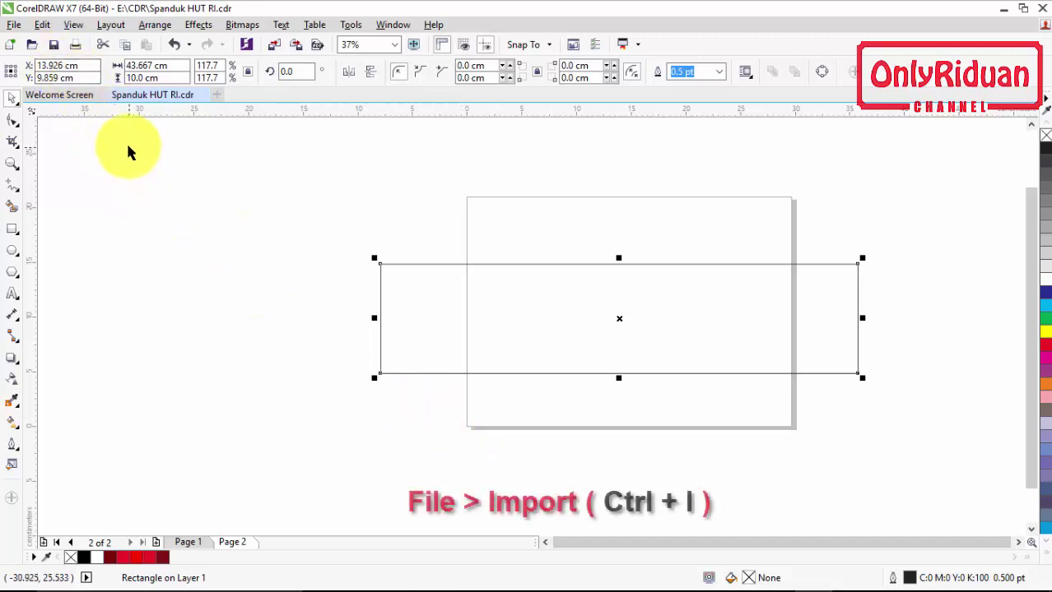
{"action": "left_click", "coordinate": [14, 25]}
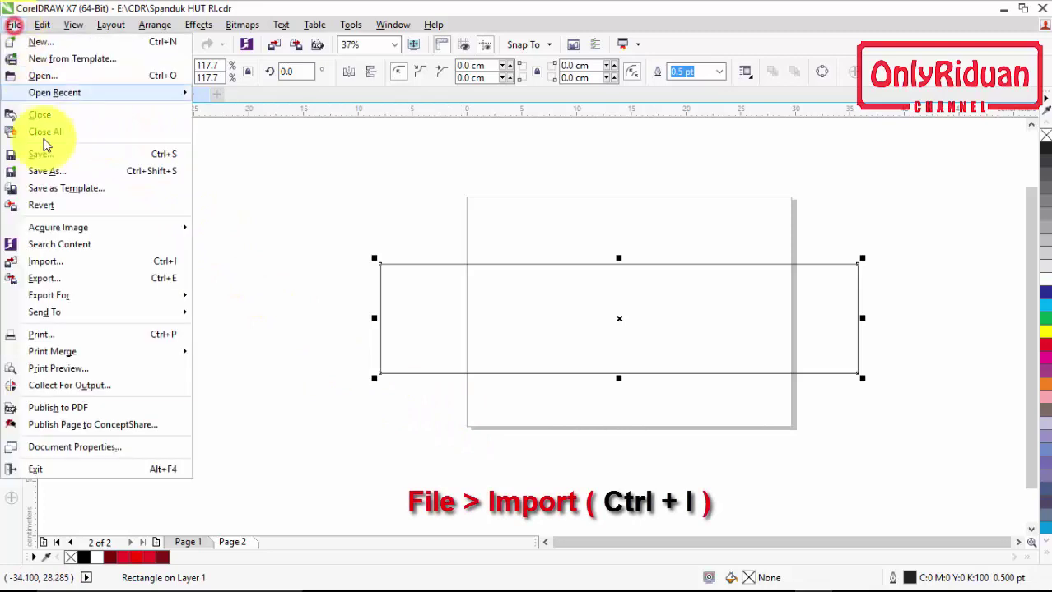
{"action": "left_click", "coordinate": [76, 262]}
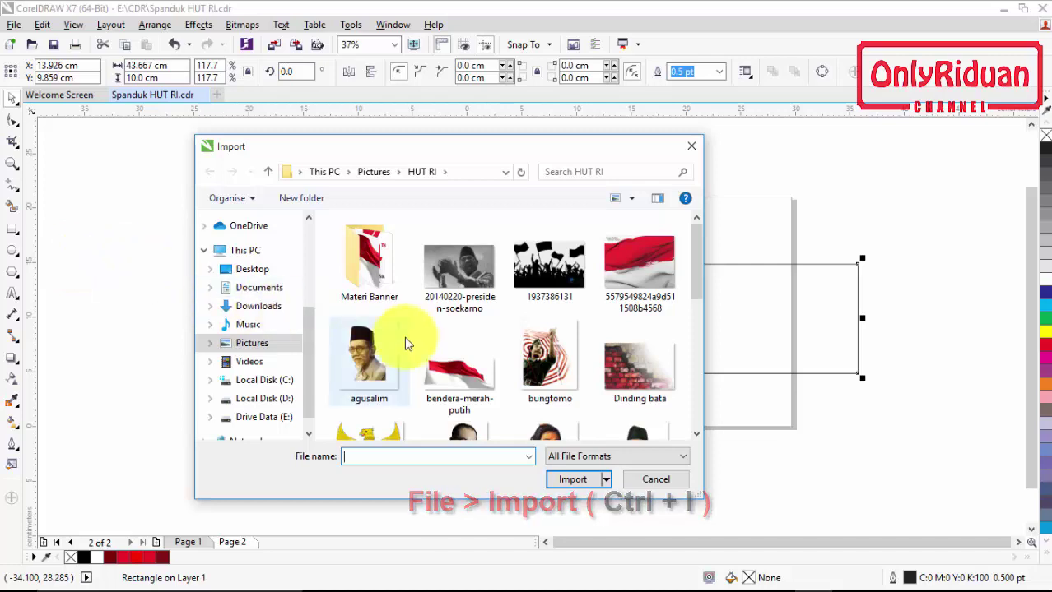
{"action": "left_click", "coordinate": [654, 265]}
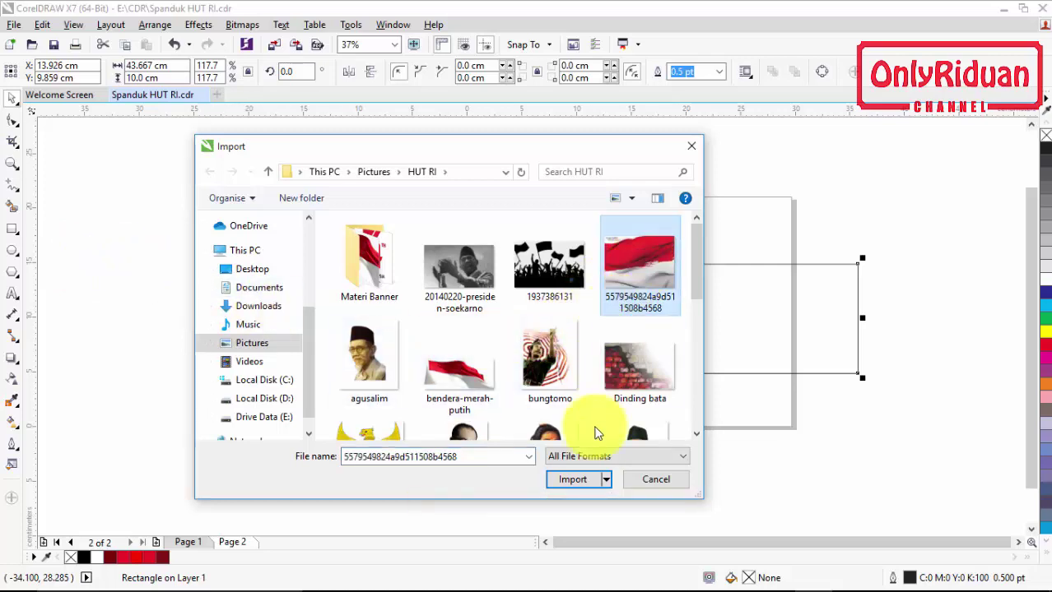
{"action": "left_click", "coordinate": [573, 479]}
{"action": "left_click_drag", "start_coordinate": [380, 251], "coordinate": [881, 495]}
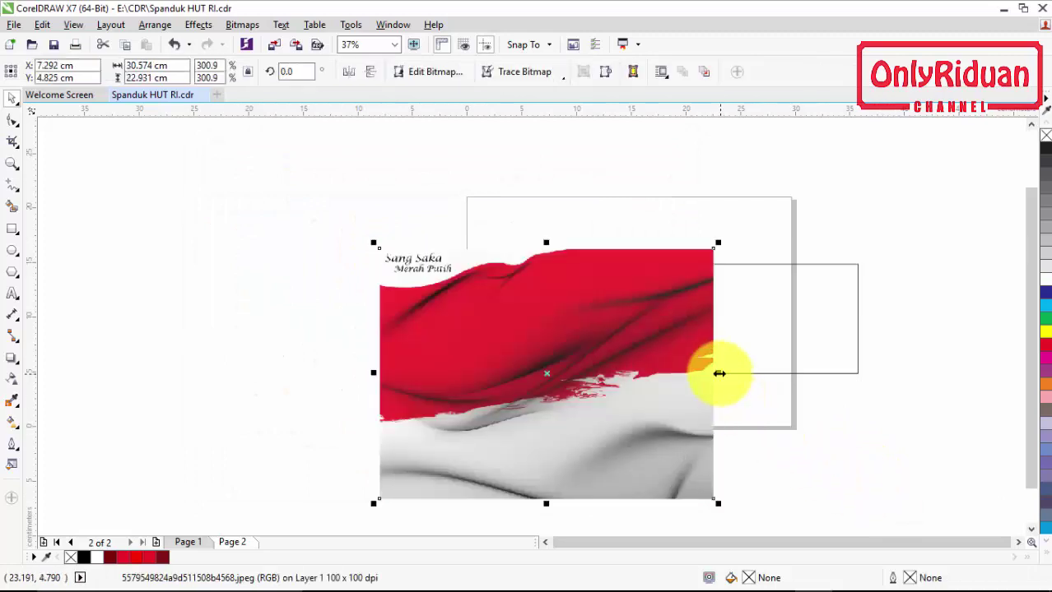
{"action": "left_click_drag", "start_coordinate": [718, 372], "coordinate": [878, 373]}
{"action": "left_click_drag", "start_coordinate": [652, 332], "coordinate": [647, 287]}
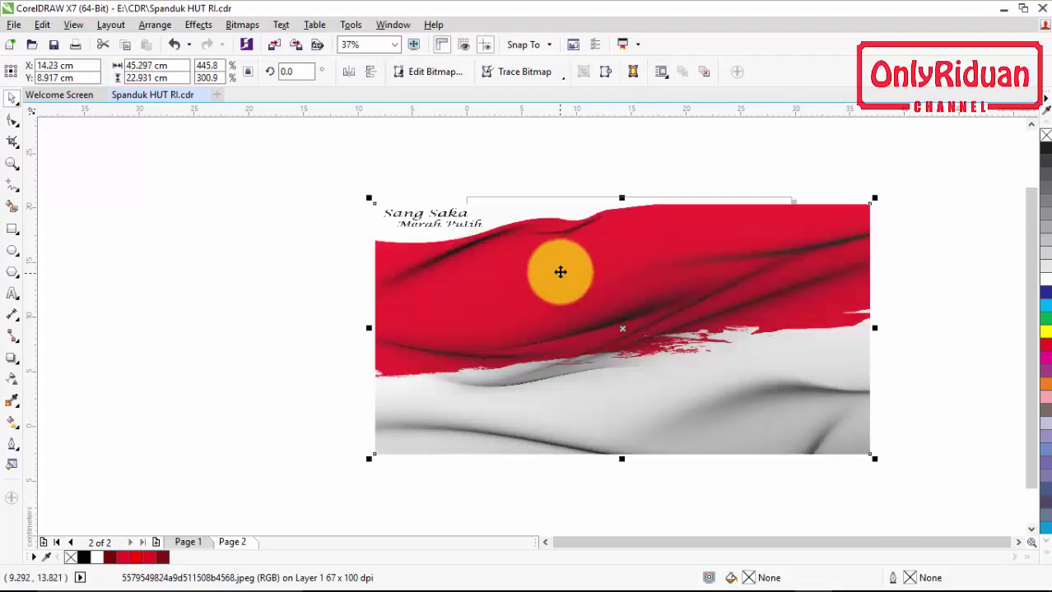
- Move the flag image beside the banner and PowerClip it inside the rectangle
{"action": "mouse_move", "coordinate": [395, 217]}
{"action": "left_mouse_down"}
{"action": "mouse_move", "coordinate": [864, 293]}
{"action": "mouse_move", "coordinate": [899, 278]}
{"action": "mouse_move", "coordinate": [920, 334]}
{"action": "left_mouse_up"}
{"action": "right_click", "coordinate": [930, 326]}
{"action": "left_click", "coordinate": [815, 165]}
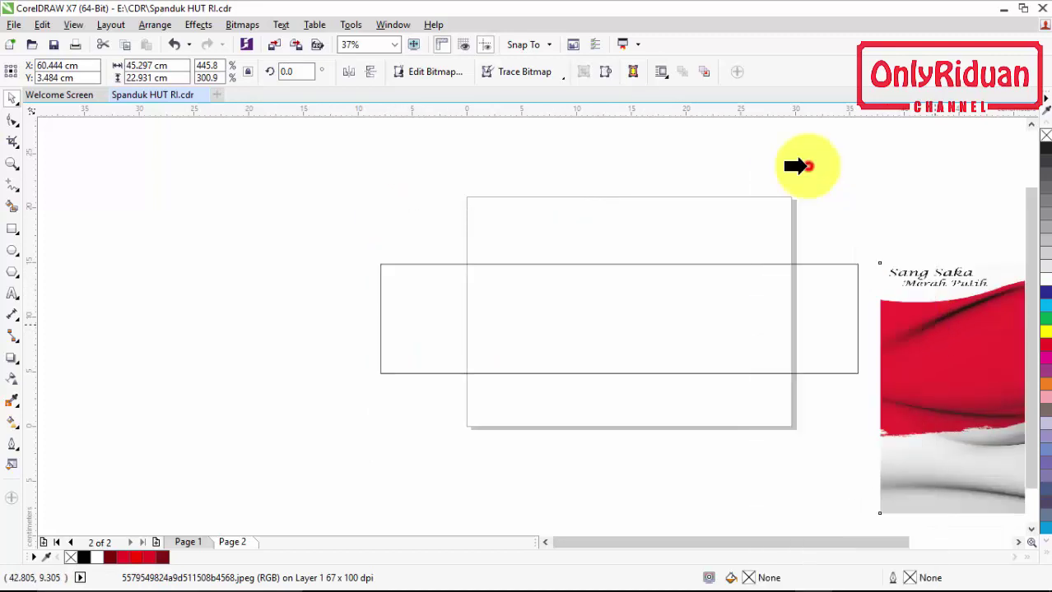
{"action": "left_click", "coordinate": [609, 299]}
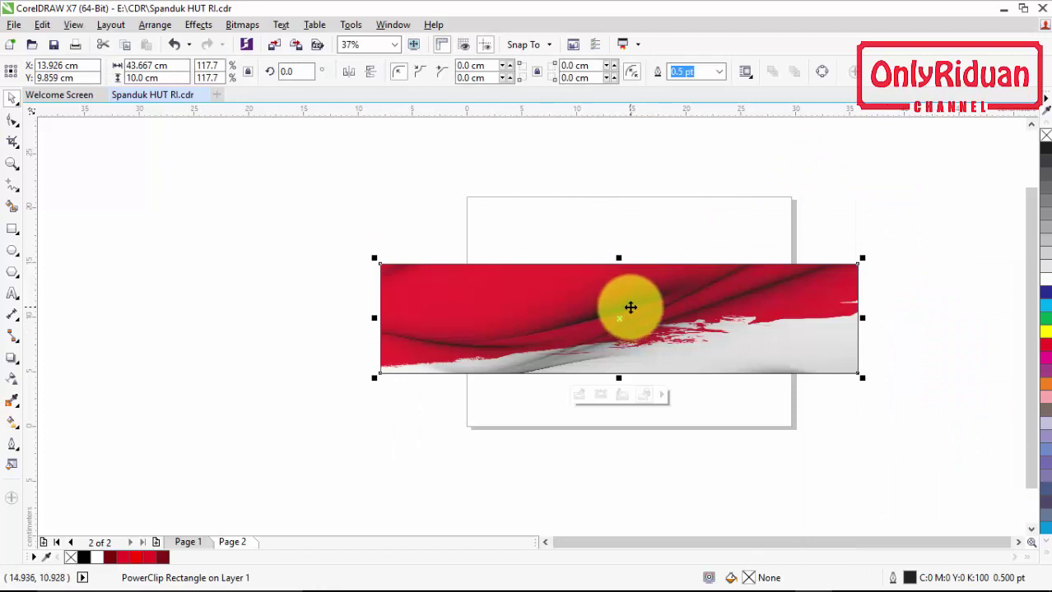
- Open the banner's PowerClip contents for editing and move the flag image upward relative to the frame
{"action": "right_click", "coordinate": [622, 311]}
{"action": "left_click", "coordinate": [690, 189]}
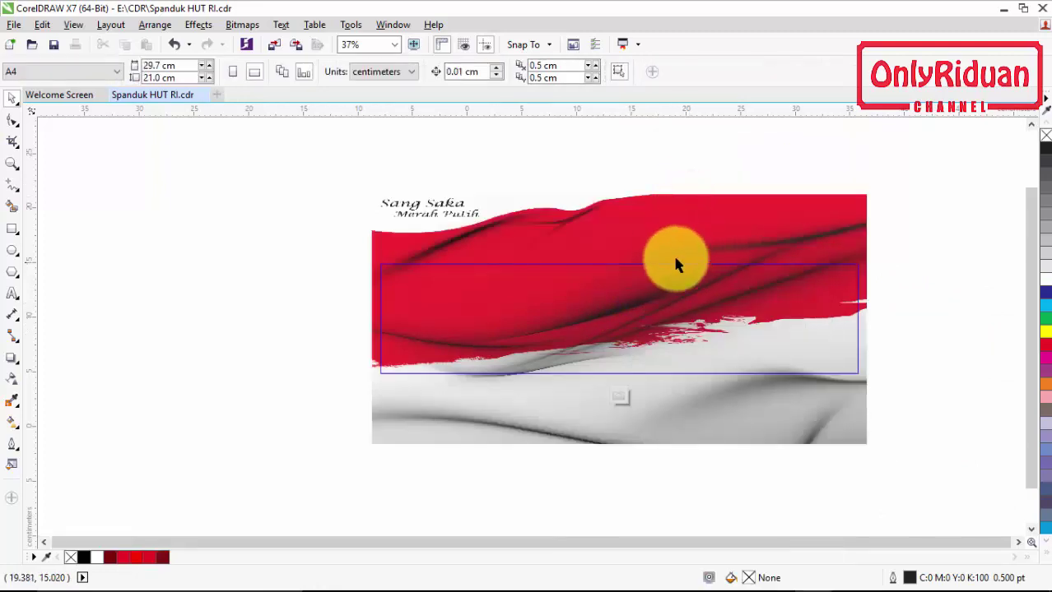
{"action": "left_click_drag", "start_coordinate": [671, 247], "coordinate": [664, 209]}
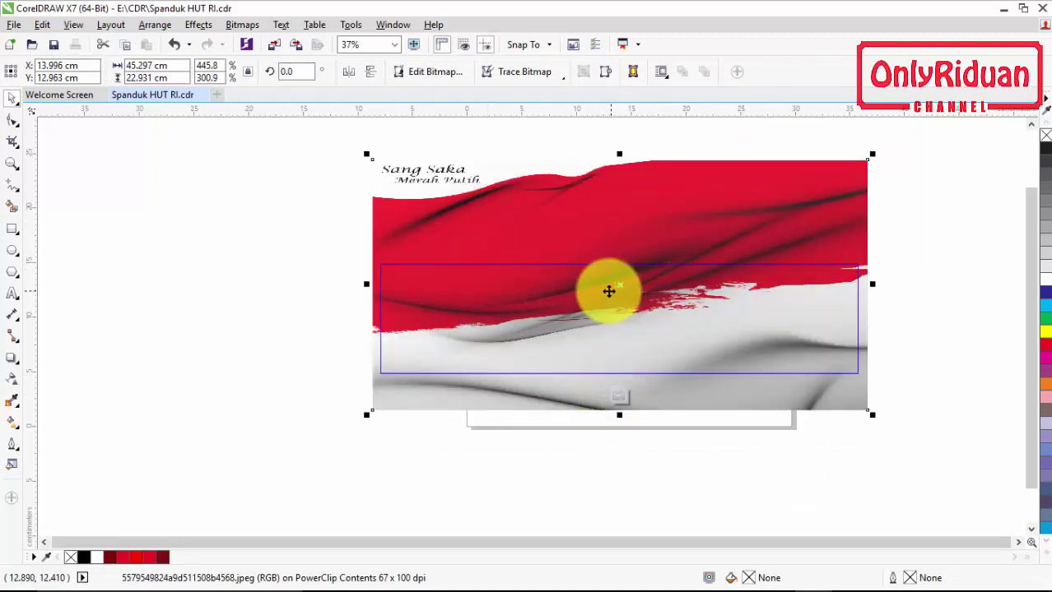
- Apply a uniform transparency of 50 to the flag image and finish editing the PowerClip
{"action": "left_click", "coordinate": [13, 382]}
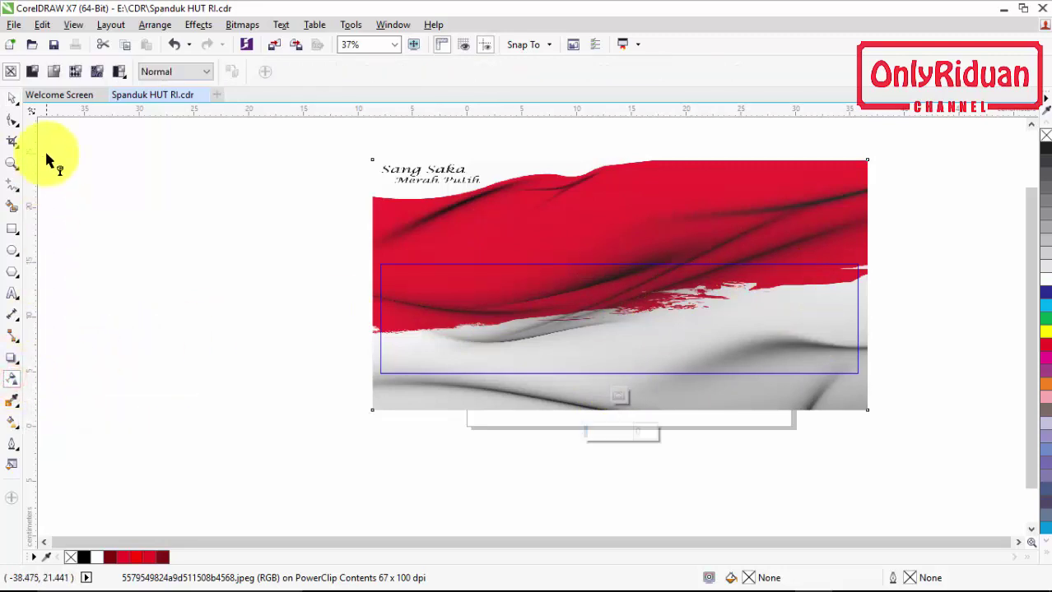
{"action": "left_click", "coordinate": [32, 72]}
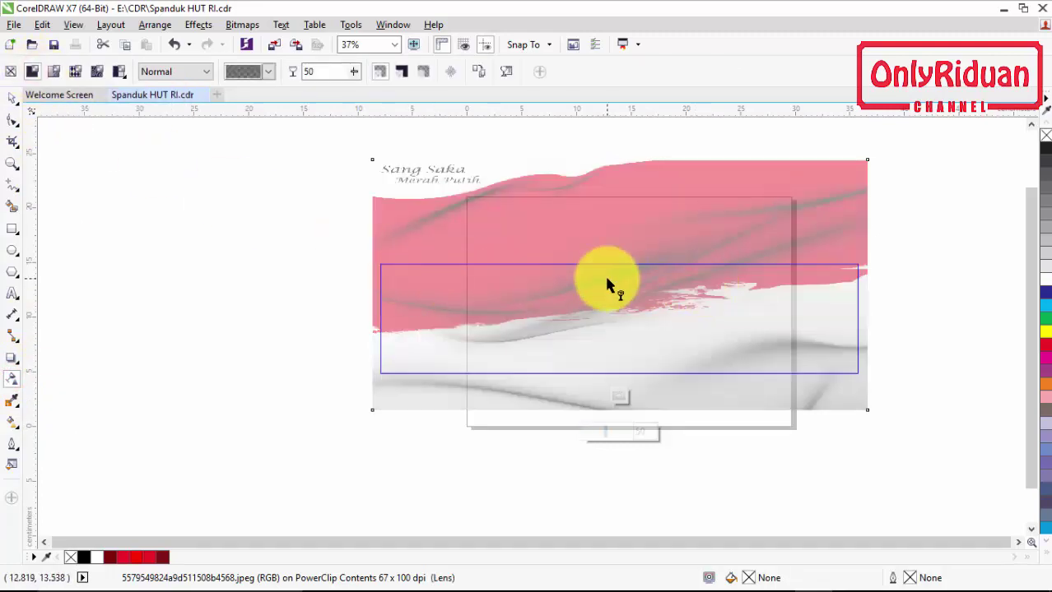
{"action": "right_click", "coordinate": [674, 293]}
{"action": "left_click", "coordinate": [711, 239]}
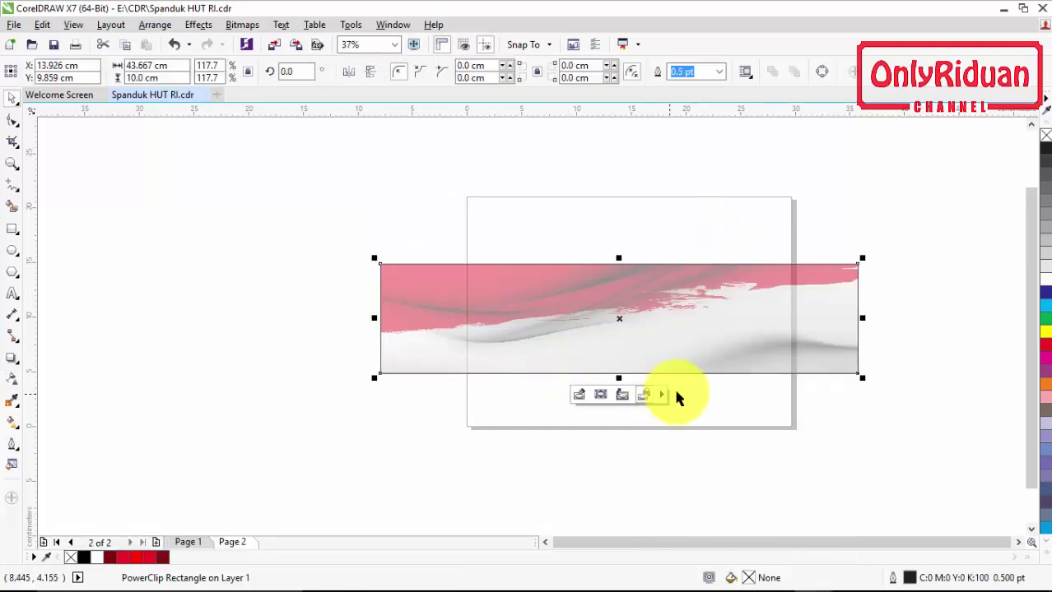
- Import the 20140220-presiden-soekarno photo at about 18.1 cm by 11.2 cm and position it over the banner's right end
{"action": "left_click", "coordinate": [14, 25]}
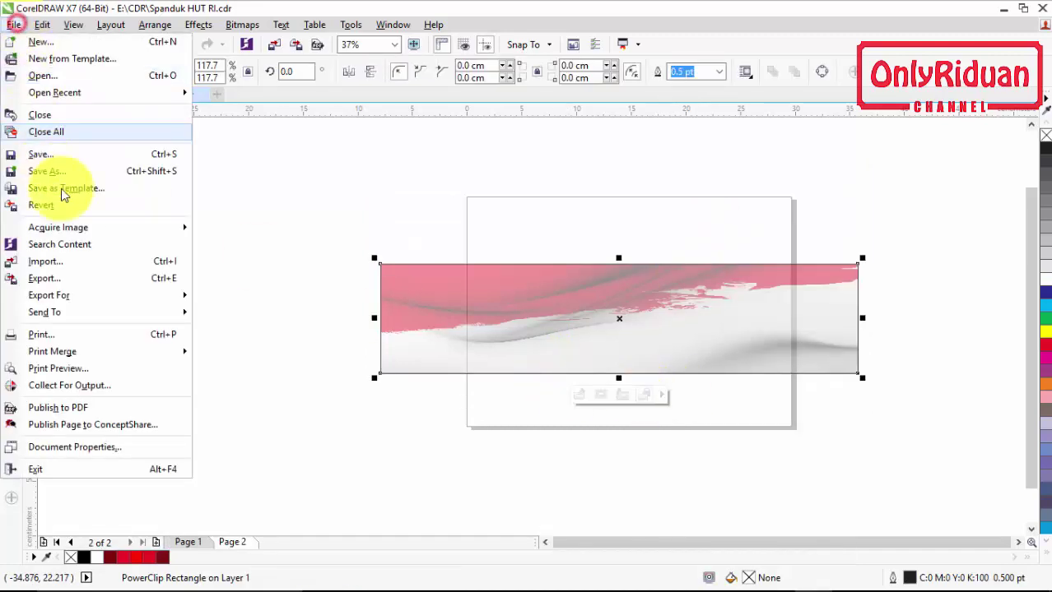
{"action": "left_click", "coordinate": [70, 263]}
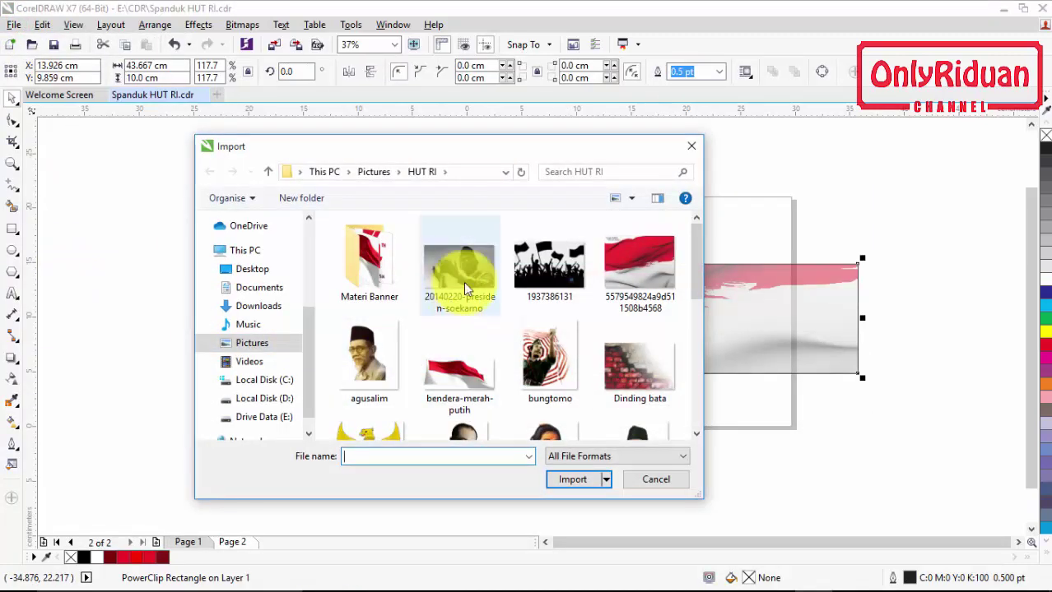
{"action": "left_click", "coordinate": [462, 276]}
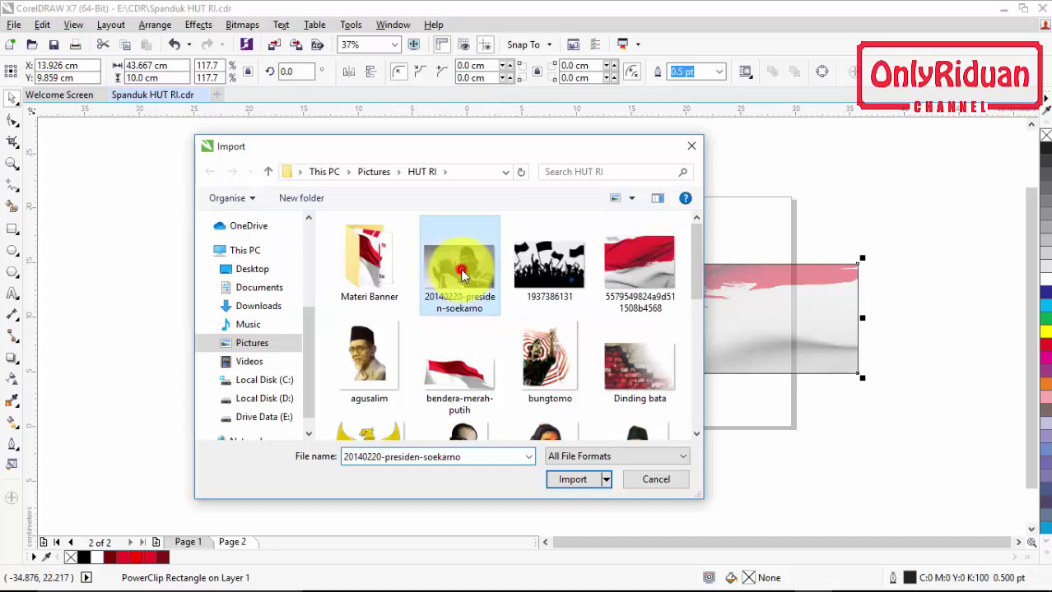
{"action": "left_click", "coordinate": [568, 480]}
{"action": "left_click_drag", "start_coordinate": [694, 265], "coordinate": [886, 408]}
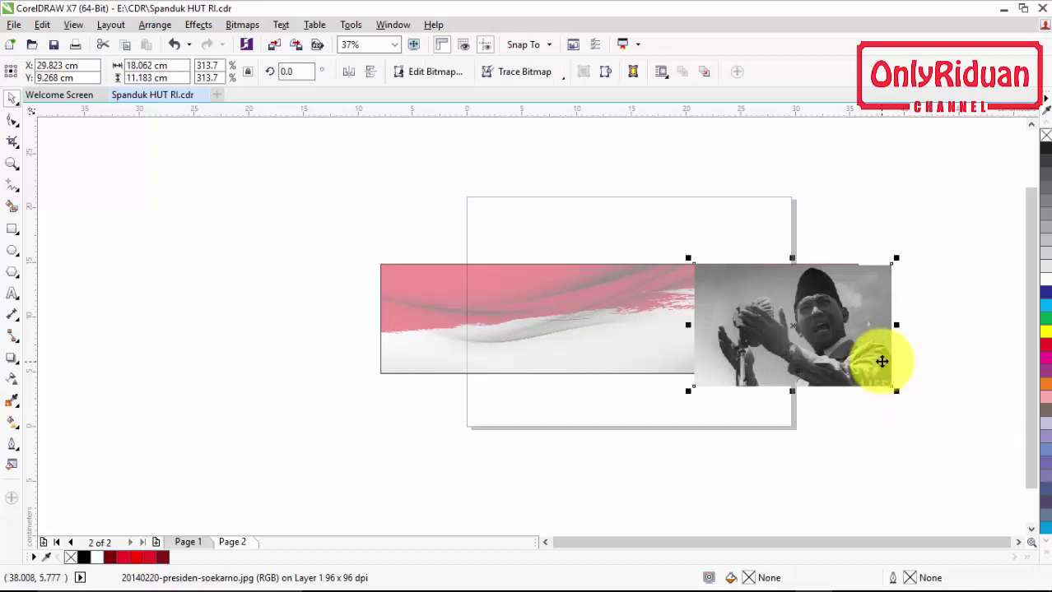
{"action": "left_click_drag", "start_coordinate": [874, 360], "coordinate": [873, 357]}
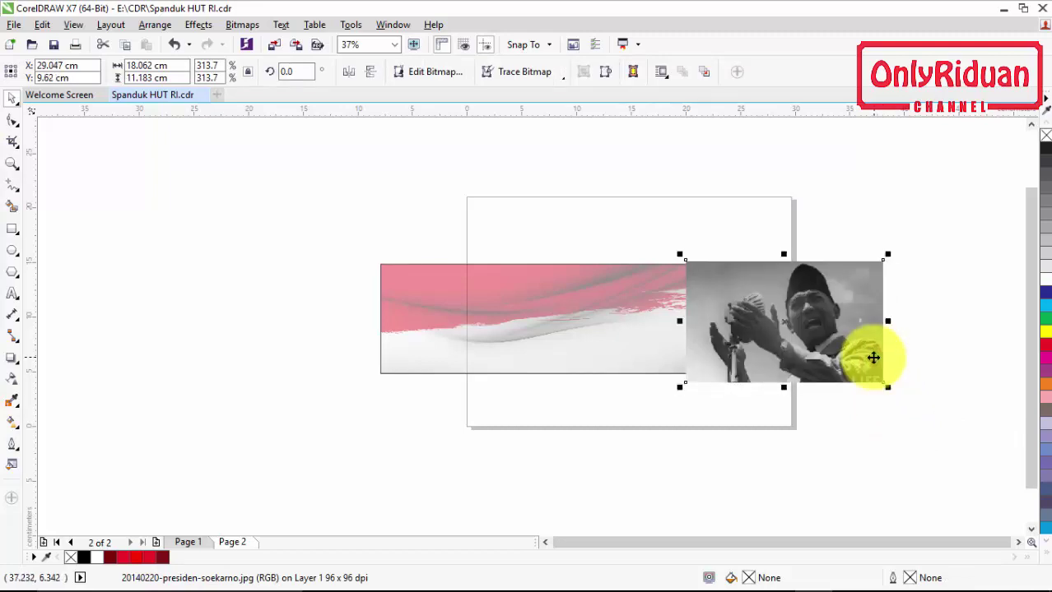
- PowerClip the black-and-white portrait photo inside the banner rectangle
{"action": "right_click", "coordinate": [812, 296]}
{"action": "left_click", "coordinate": [888, 171]}
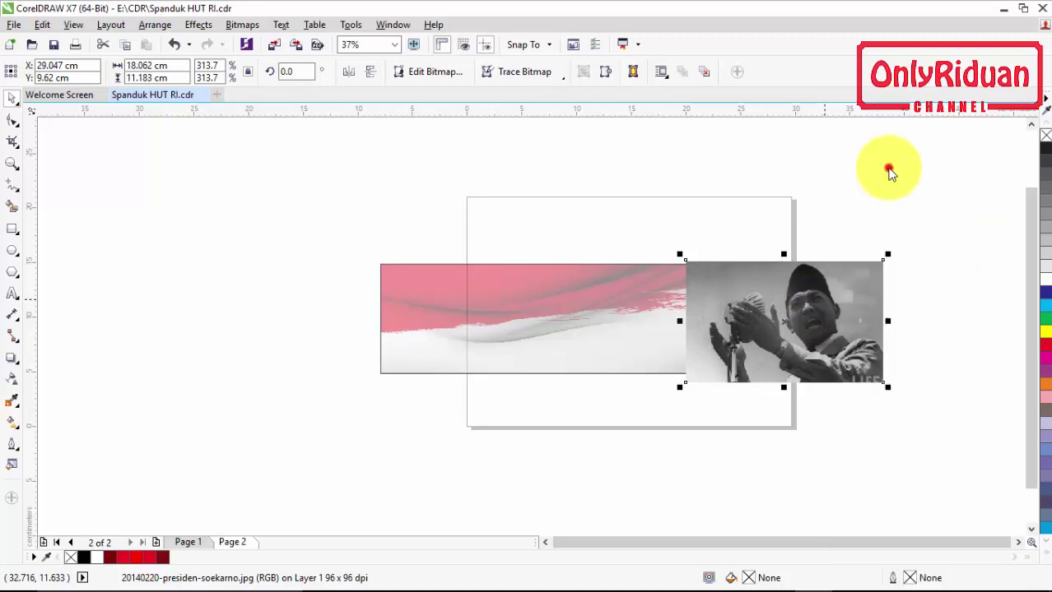
{"action": "left_click", "coordinate": [607, 297]}
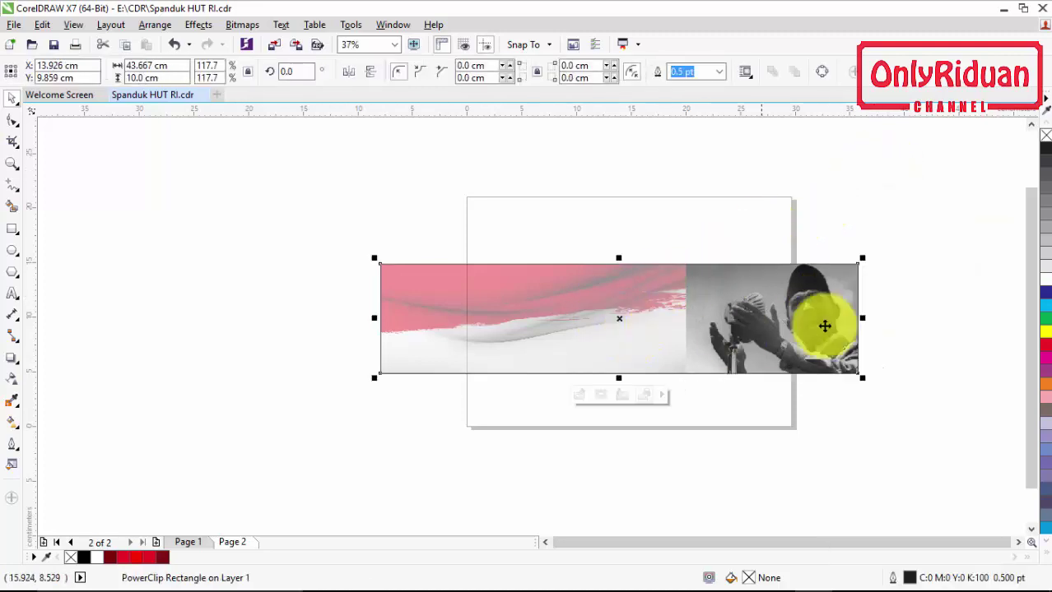
- Import the bendera-merah-putih image at about 22.9 cm by 10 cm and position it over the middle of the banner
{"action": "left_click", "coordinate": [922, 300]}
{"action": "left_click", "coordinate": [847, 325]}
{"action": "left_click", "coordinate": [666, 234]}
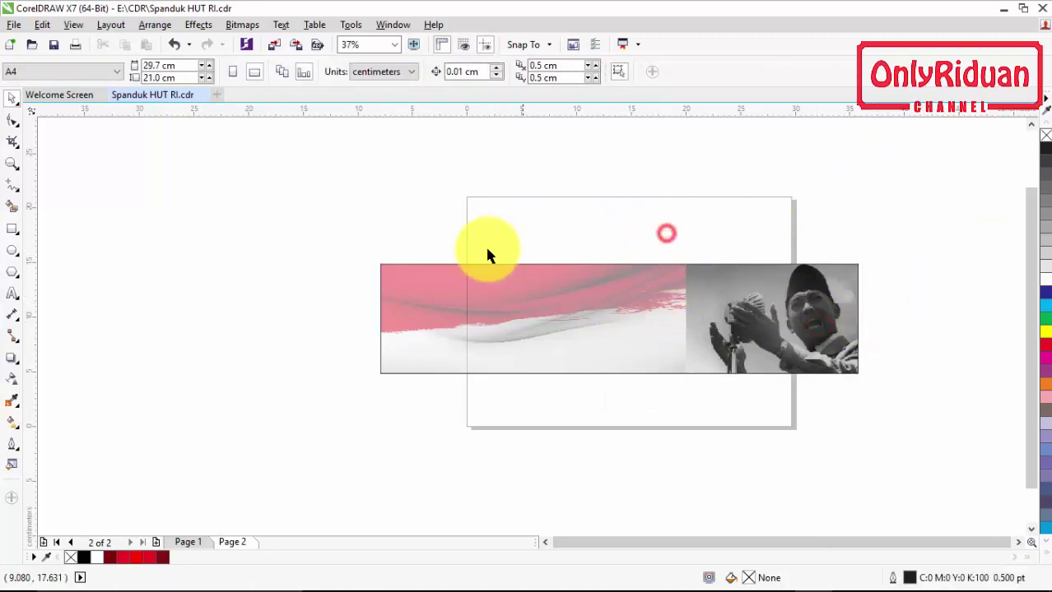
{"action": "left_click", "coordinate": [14, 24]}
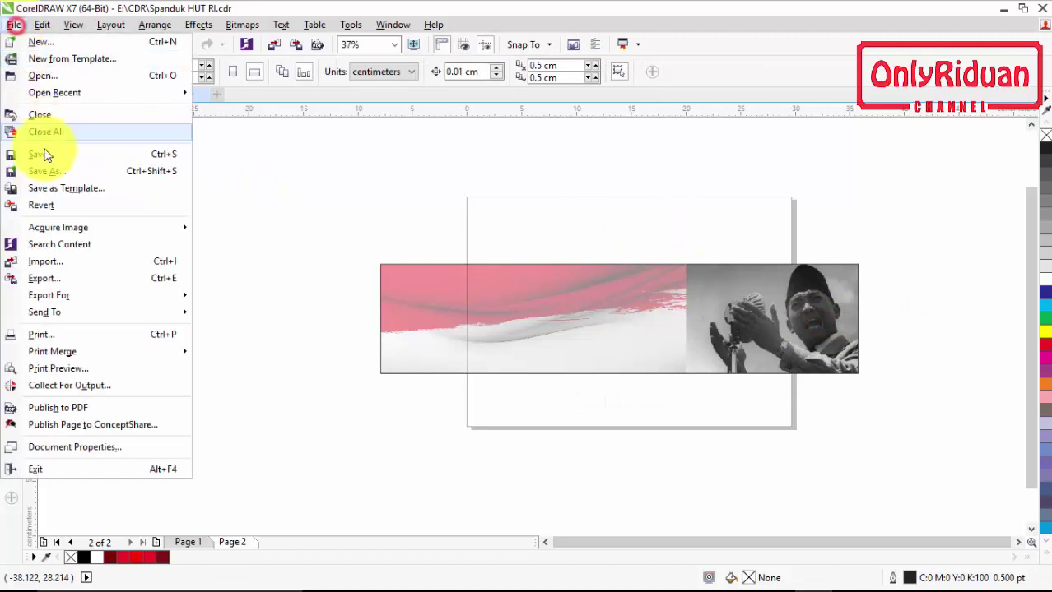
{"action": "left_click", "coordinate": [53, 261]}
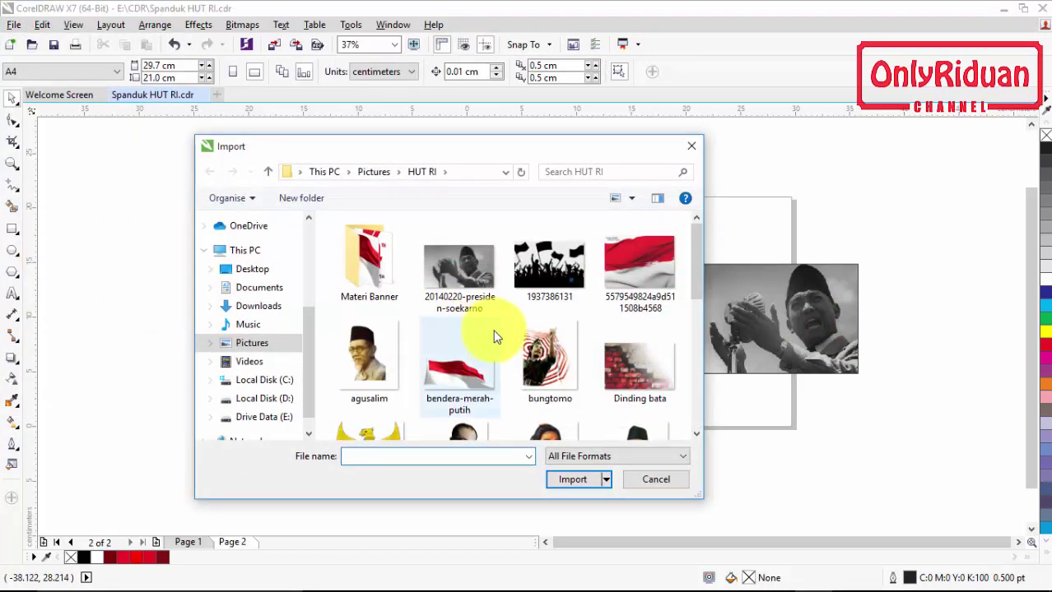
{"action": "left_click", "coordinate": [445, 370]}
{"action": "left_click", "coordinate": [564, 479]}
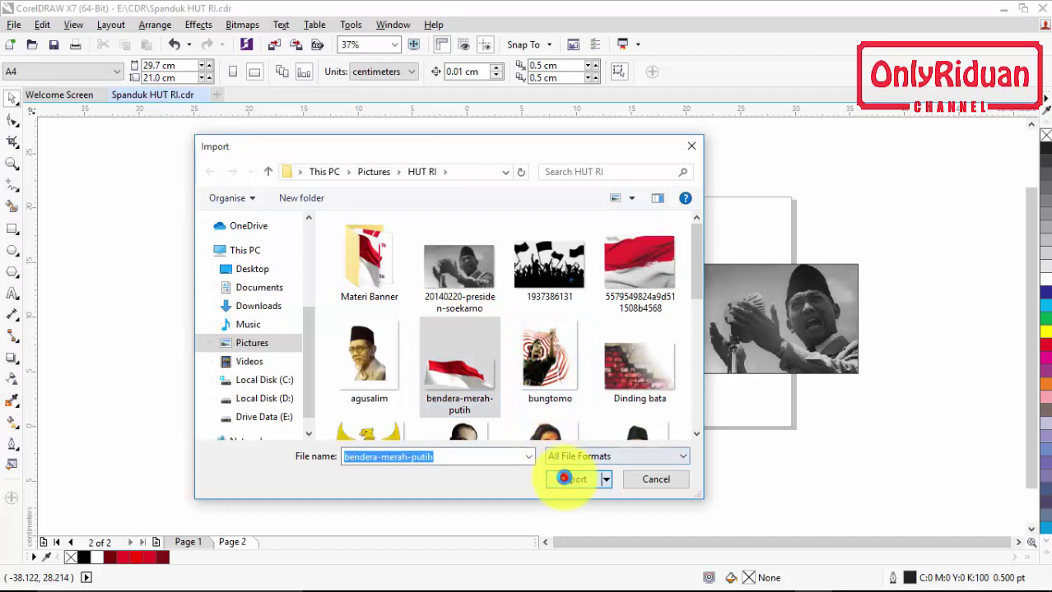
{"action": "left_click_drag", "start_coordinate": [499, 264], "coordinate": [743, 409]}
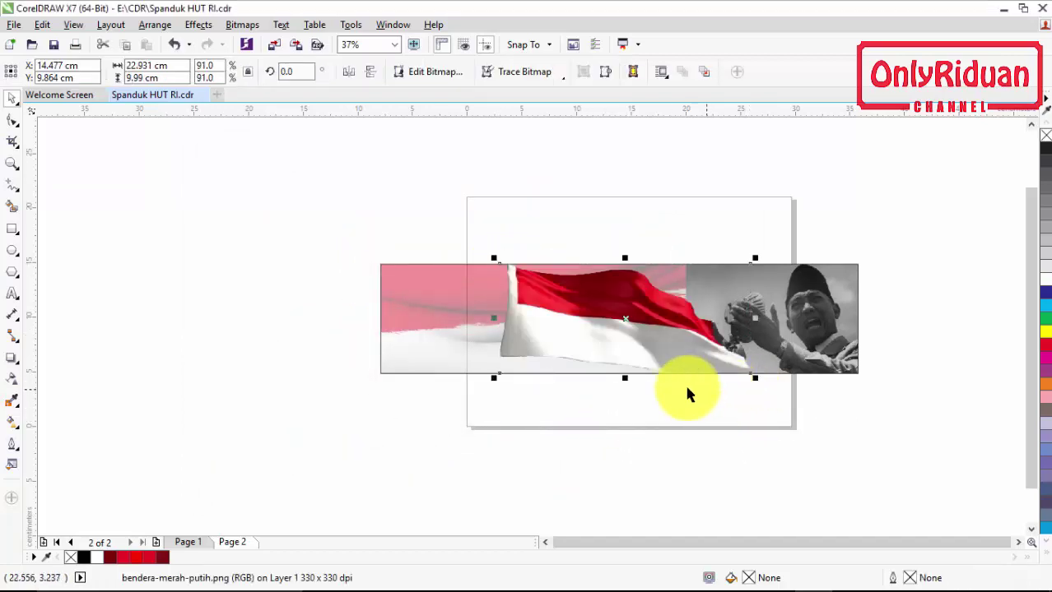
{"action": "left_click_drag", "start_coordinate": [638, 321], "coordinate": [644, 323]}
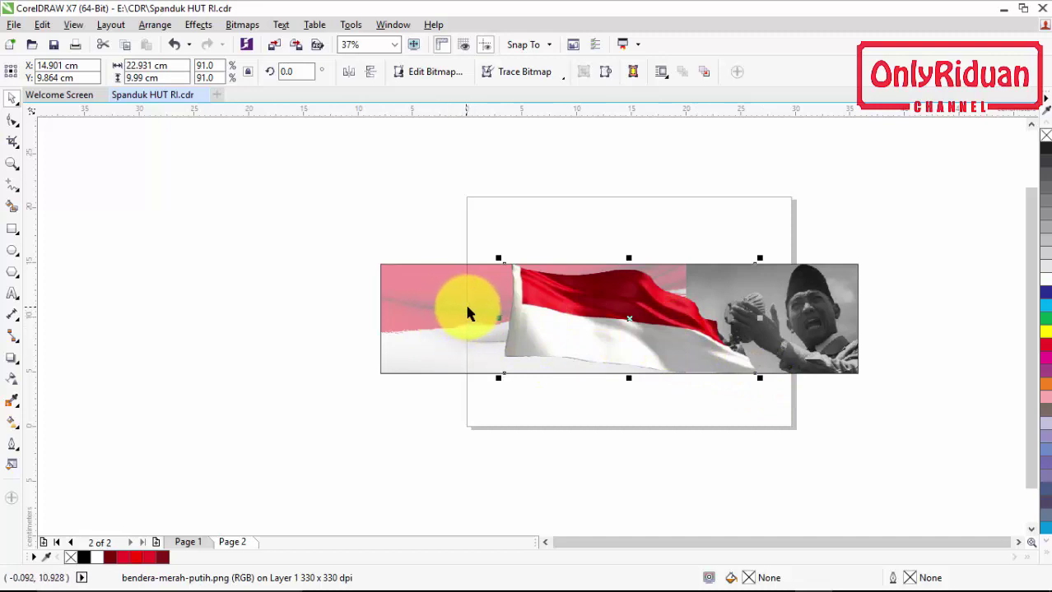
- PowerClip the waving flag image inside the banner rectangle
{"action": "right_click", "coordinate": [650, 309]}
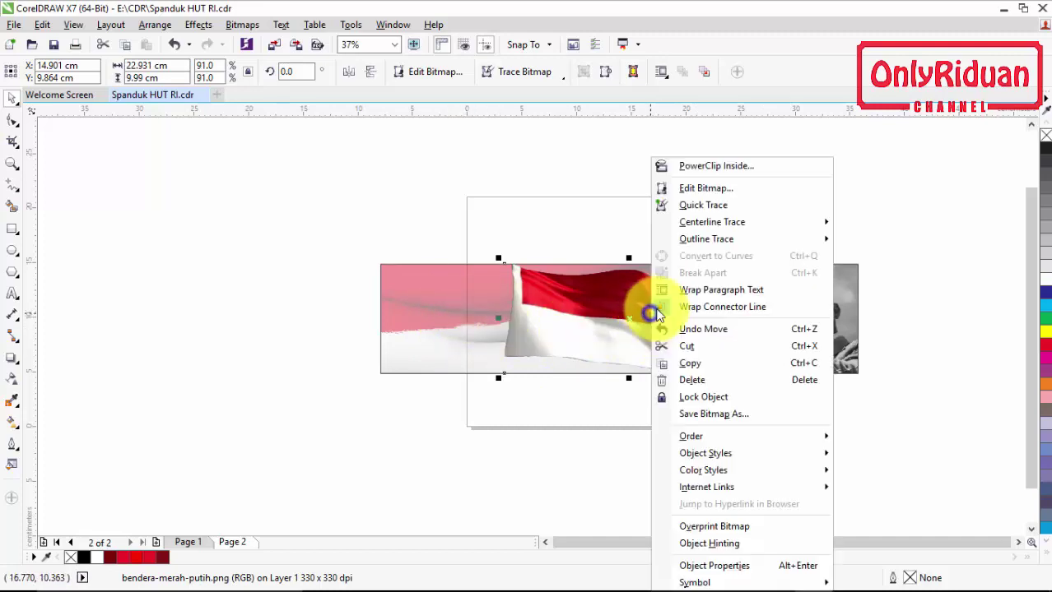
{"action": "left_click", "coordinate": [701, 167]}
{"action": "left_click", "coordinate": [441, 309]}
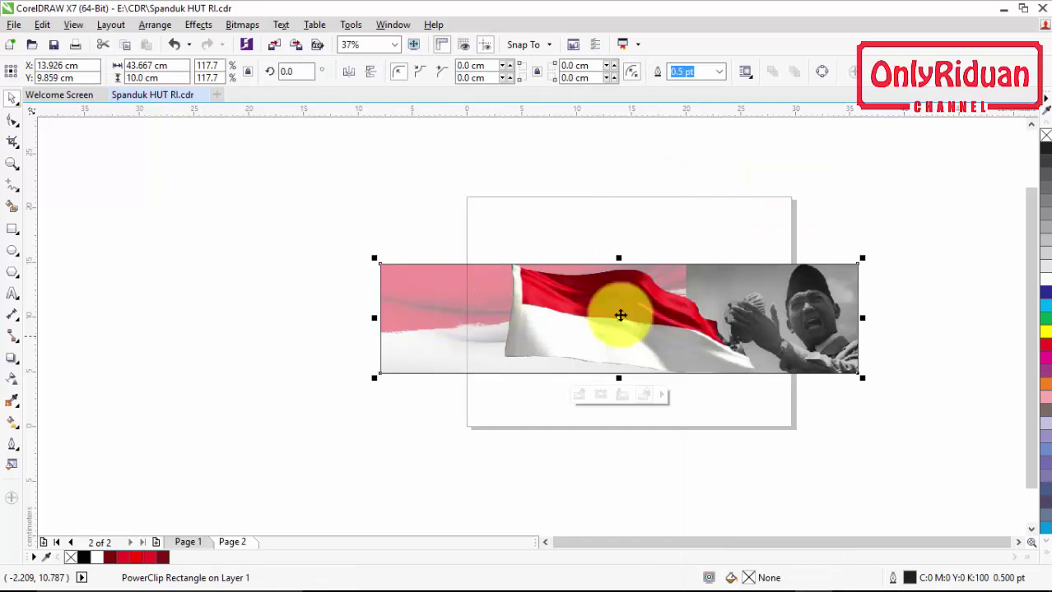
- Open the banner's PowerClip contents for editing and shift the black-and-white portrait photo slightly to the left
{"action": "right_click", "coordinate": [784, 306]}
{"action": "left_click", "coordinate": [829, 187]}
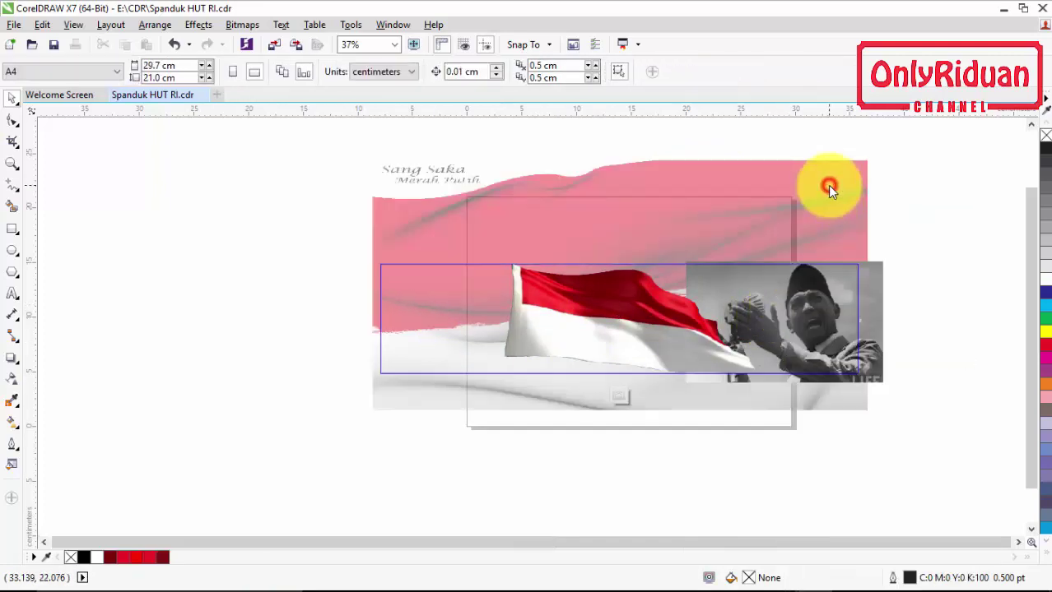
{"action": "left_click", "coordinate": [869, 321]}
{"action": "left_click_drag", "start_coordinate": [864, 313], "coordinate": [864, 313]}
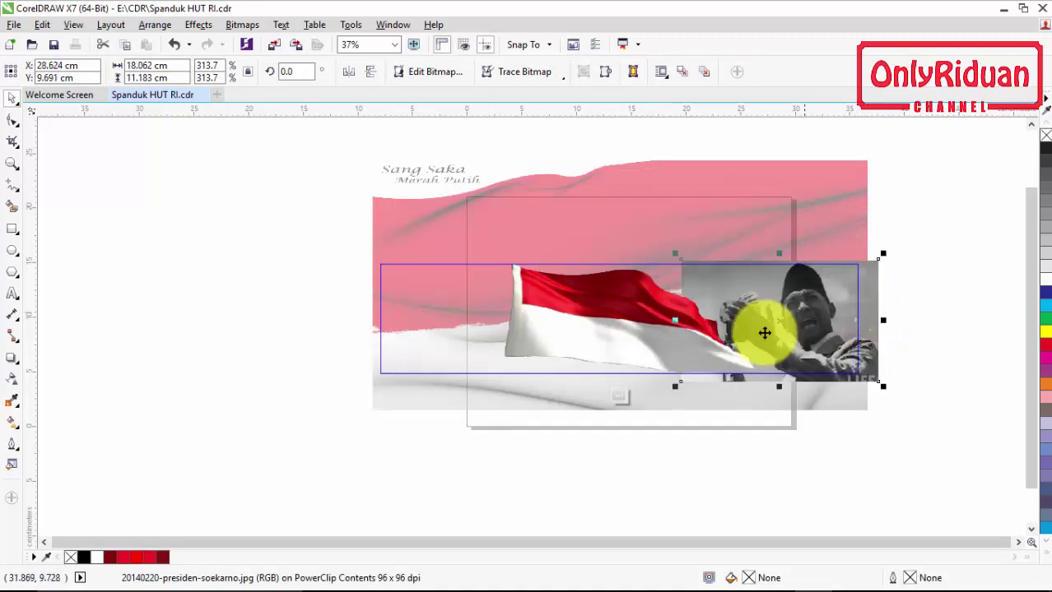
- Apply a linear fountain transparency that fades out the portrait photo's left side, and finish editing the PowerClip
{"action": "left_click", "coordinate": [12, 380]}
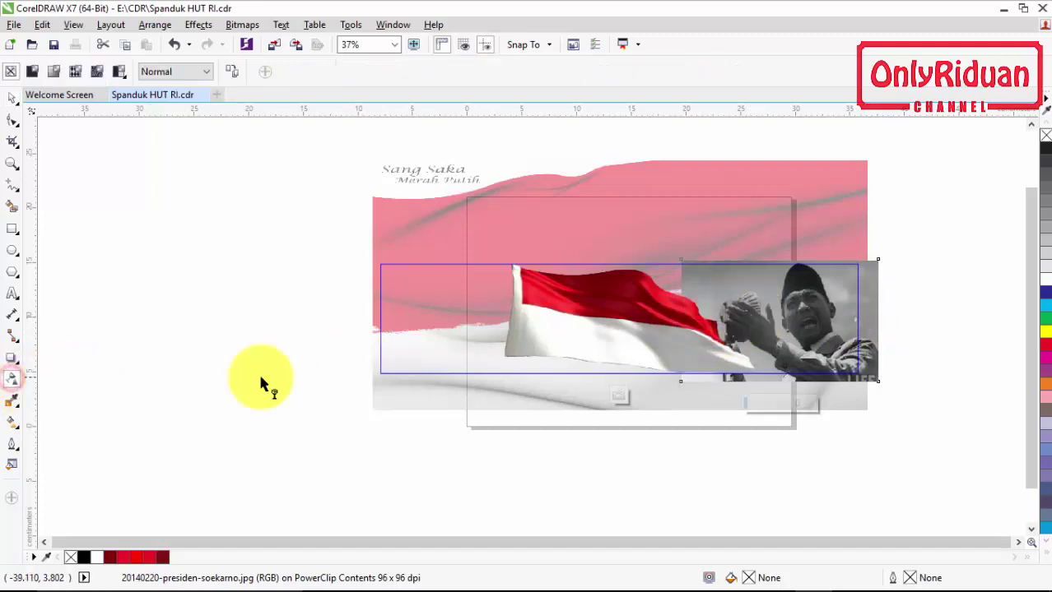
{"action": "left_click_drag", "start_coordinate": [783, 322], "coordinate": [693, 322]}
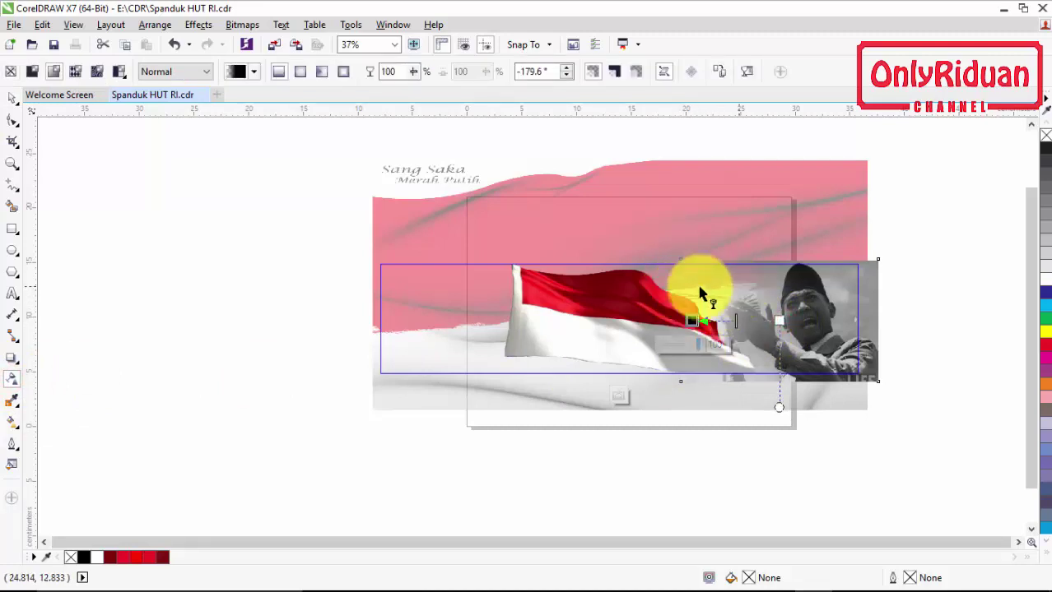
{"action": "right_click", "coordinate": [803, 298]}
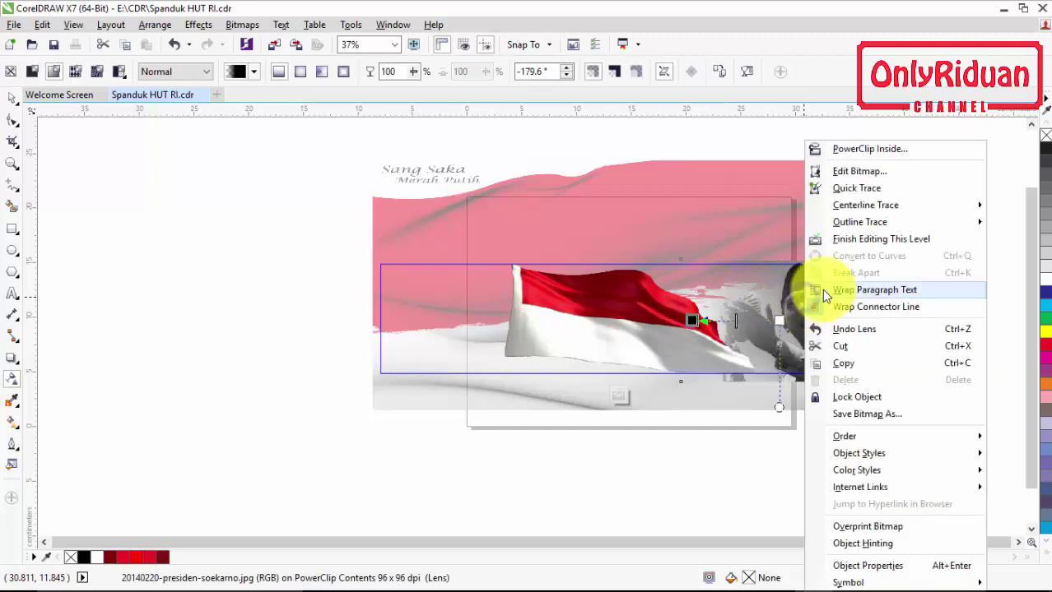
{"action": "left_click", "coordinate": [862, 244]}
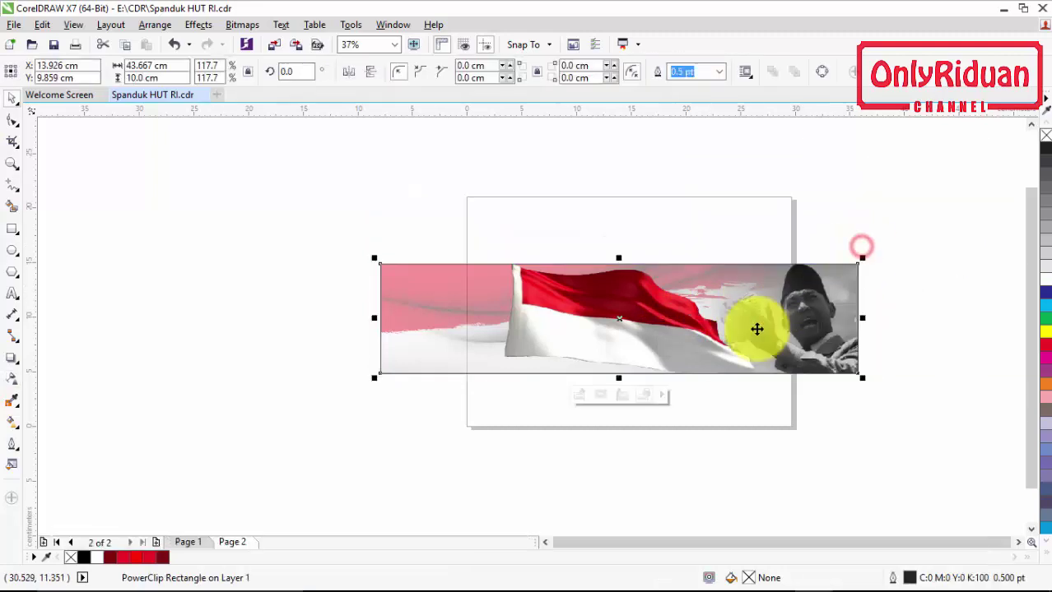
- Import the merdeka fist image at about 4.5 cm by 5.5 cm over the waving flag's pole edge
{"action": "left_click", "coordinate": [14, 25]}
{"action": "left_click", "coordinate": [49, 256]}
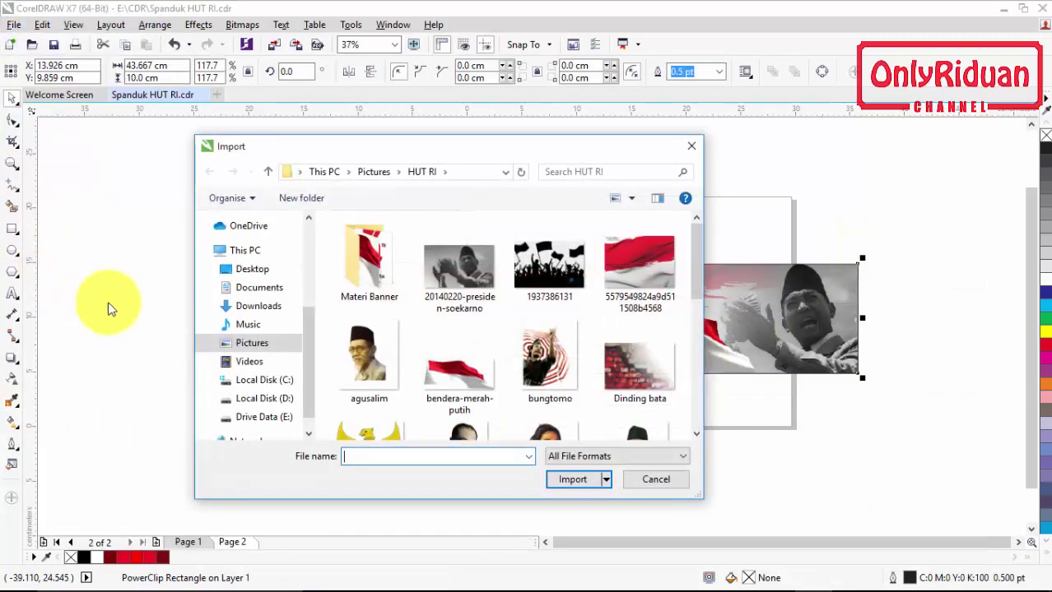
{"action": "left_click_drag", "start_coordinate": [699, 263], "coordinate": [707, 338]}
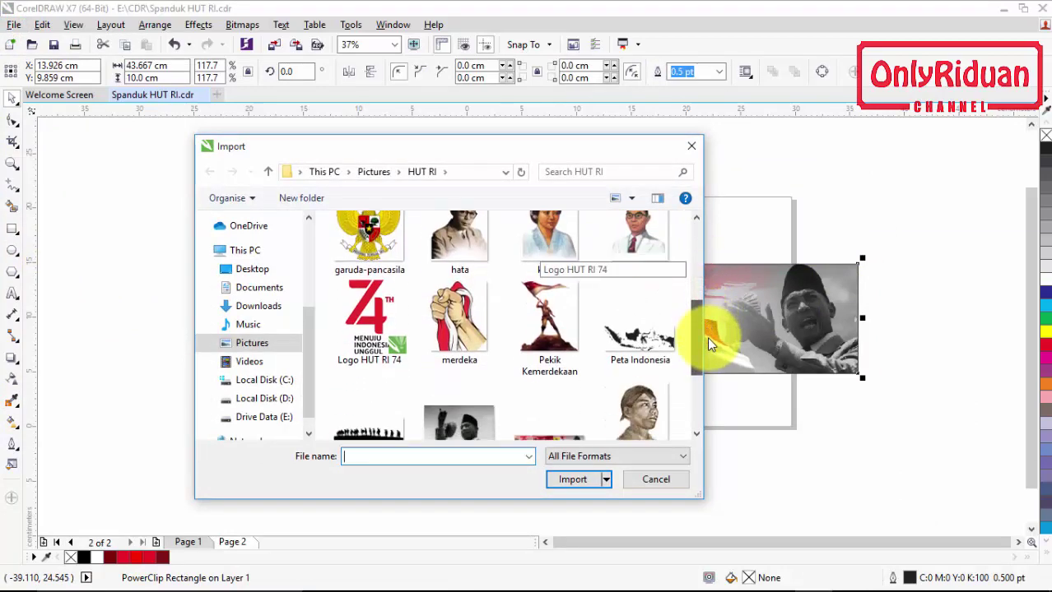
{"action": "left_click", "coordinate": [458, 321]}
{"action": "left_click", "coordinate": [572, 479]}
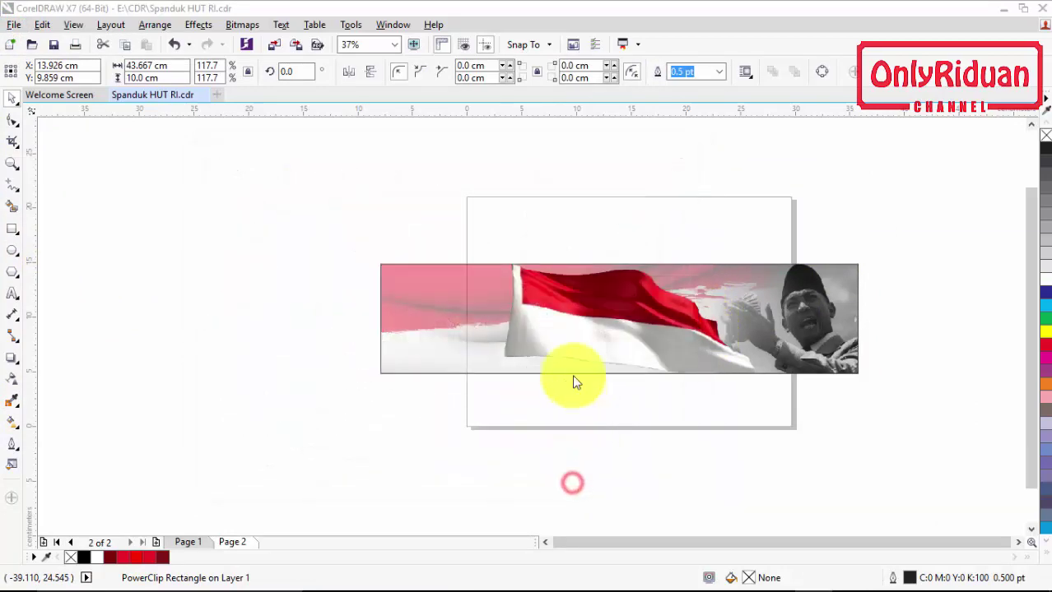
{"action": "left_click_drag", "start_coordinate": [502, 274], "coordinate": [550, 326]}
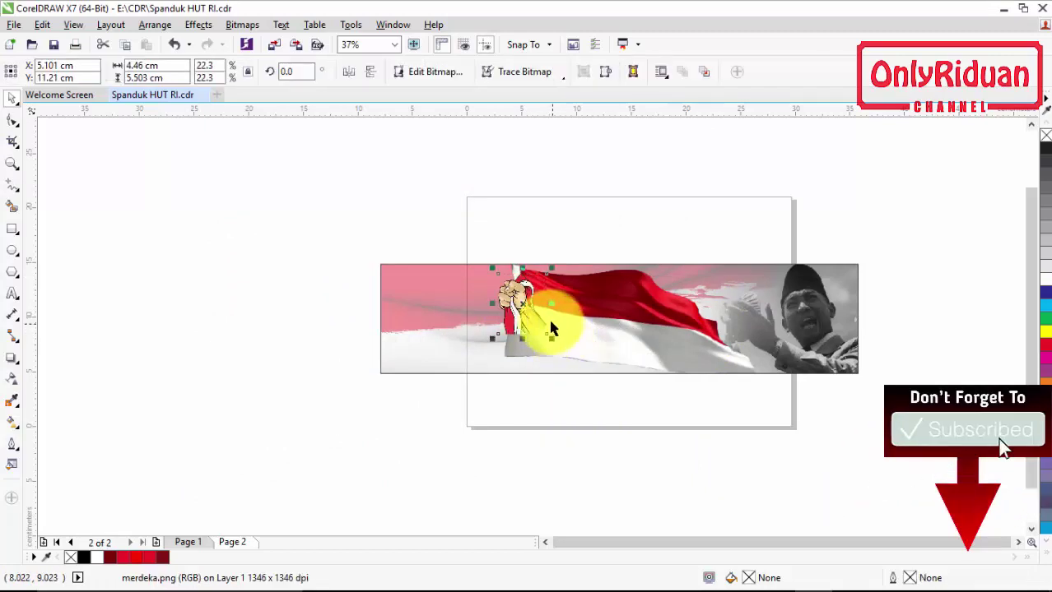
- Enlarge the fist image to about 5 cm by 6.1 cm and align it so the hand grips the flag's upper edge
{"action": "scroll", "coordinate": [543, 323], "scroll_direction": "up", "scroll_amount": 2}
{"action": "left_click_drag", "start_coordinate": [504, 294], "coordinate": [511, 288]}
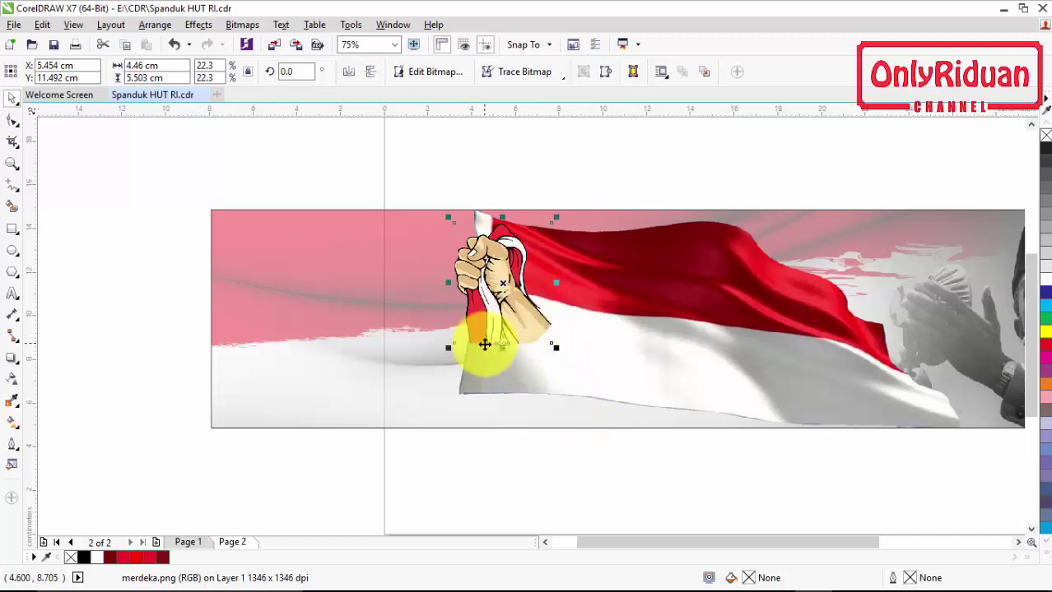
{"action": "left_click_drag", "start_coordinate": [556, 348], "coordinate": [567, 360]}
{"action": "left_click_drag", "start_coordinate": [508, 294], "coordinate": [542, 346]}
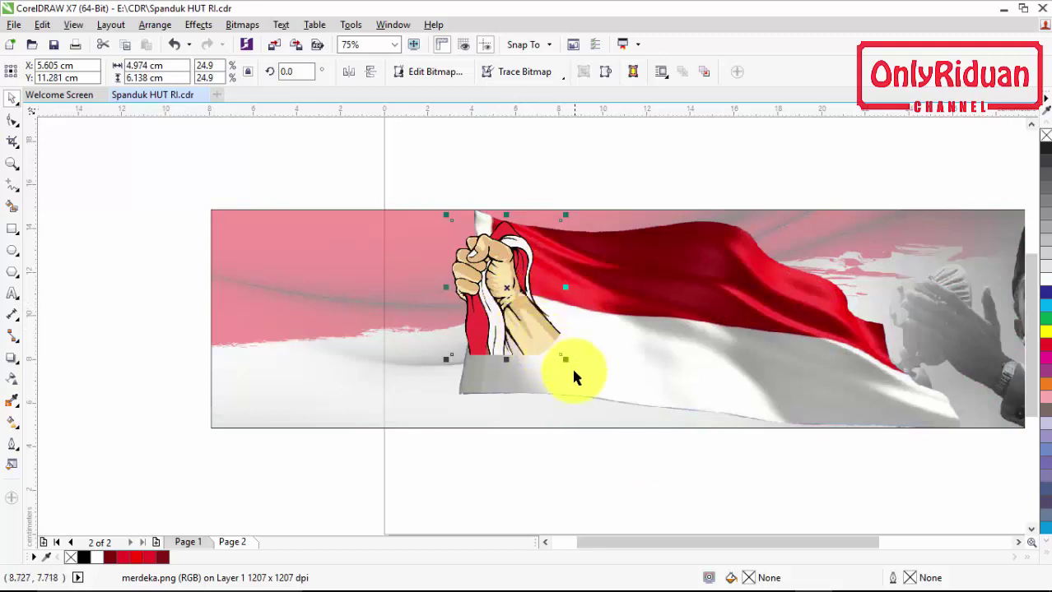
- Apply a diagonal linear transparency to the fist image, solid at the hand and fading out along the forearm
{"action": "left_click", "coordinate": [12, 379]}
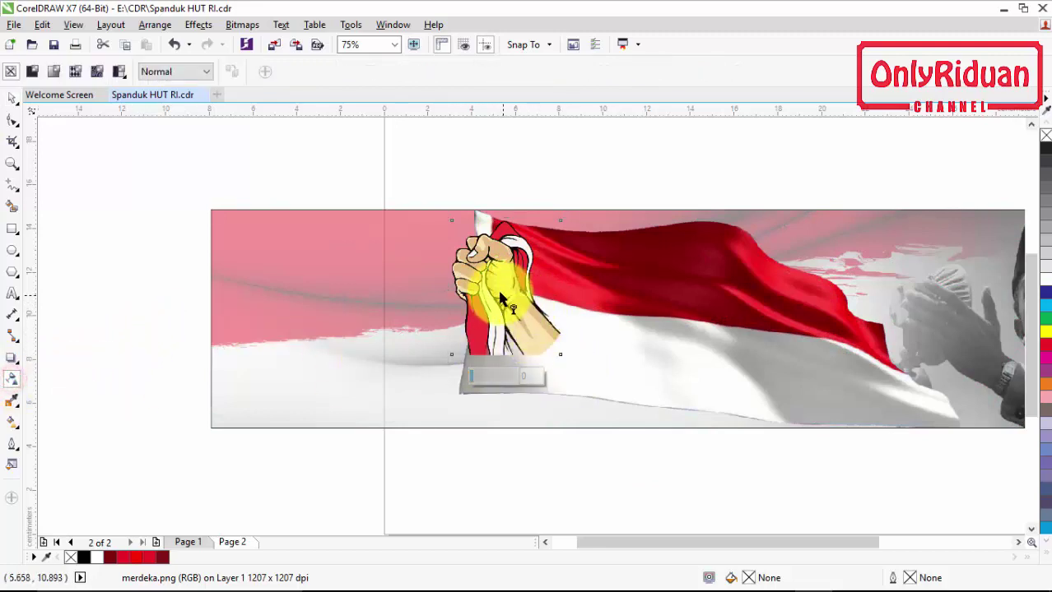
{"action": "left_click_drag", "start_coordinate": [473, 247], "coordinate": [534, 329]}
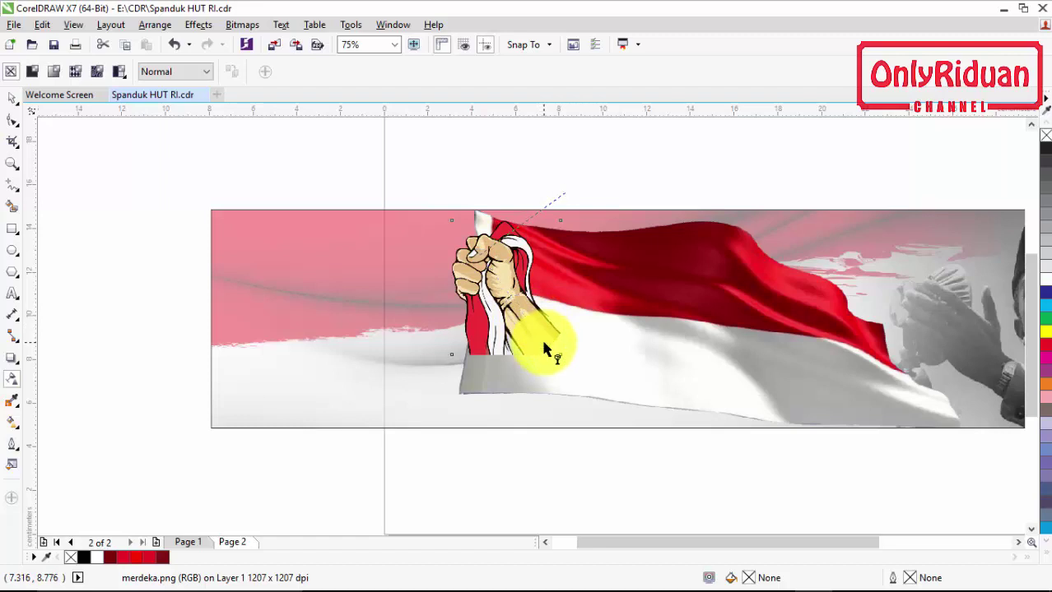
{"action": "left_click_drag", "start_coordinate": [477, 255], "coordinate": [543, 340]}
{"action": "left_click", "coordinate": [477, 257]}
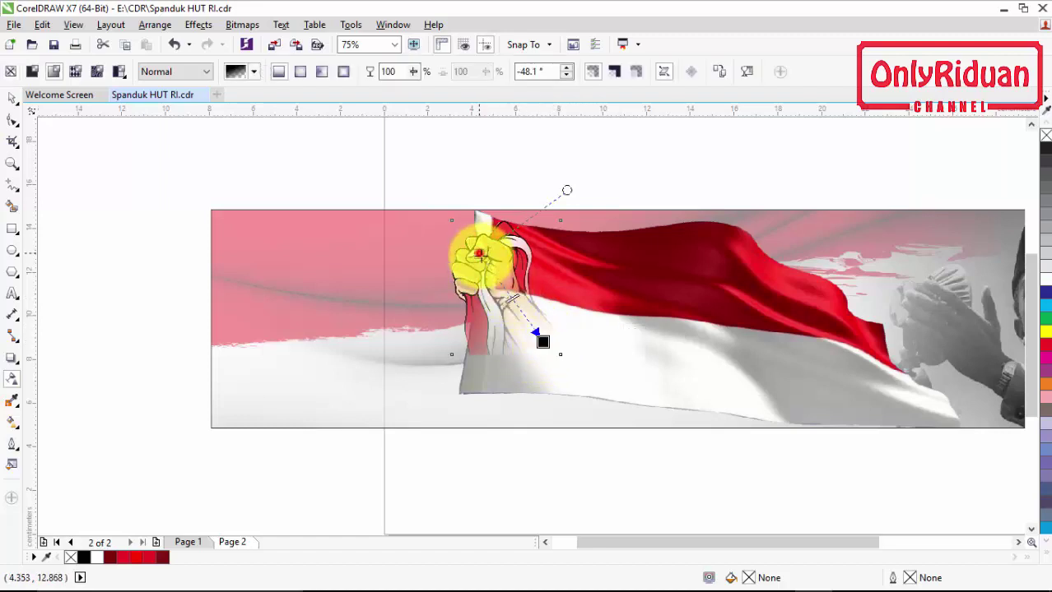
{"action": "left_click_drag", "start_coordinate": [477, 255], "coordinate": [489, 271]}
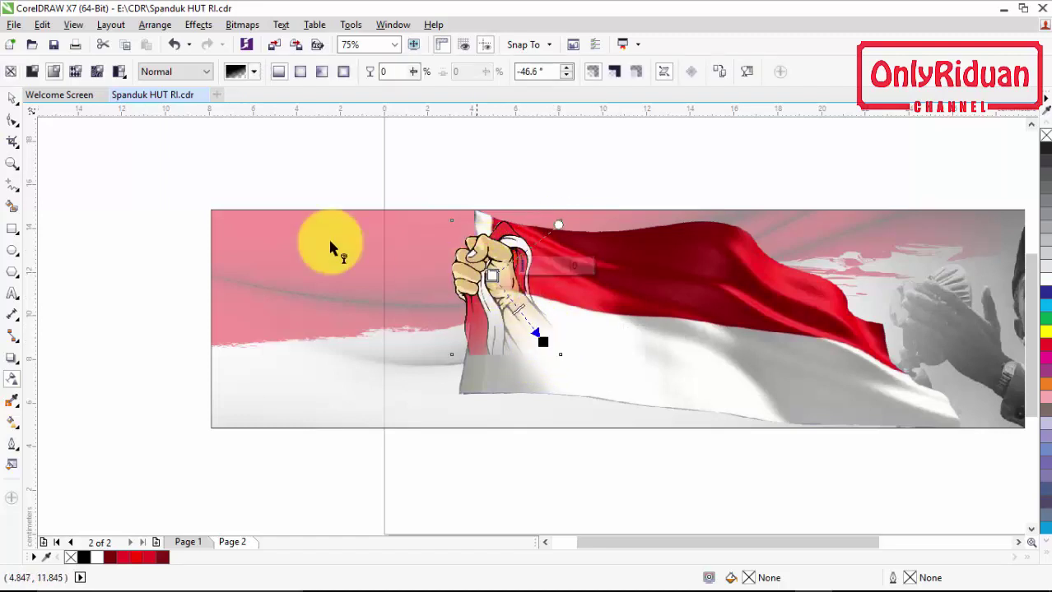
{"action": "left_click", "coordinate": [12, 97]}
{"action": "left_click", "coordinate": [345, 156]}
{"action": "scroll", "coordinate": [505, 181], "scroll_direction": "down", "scroll_amount": 2}
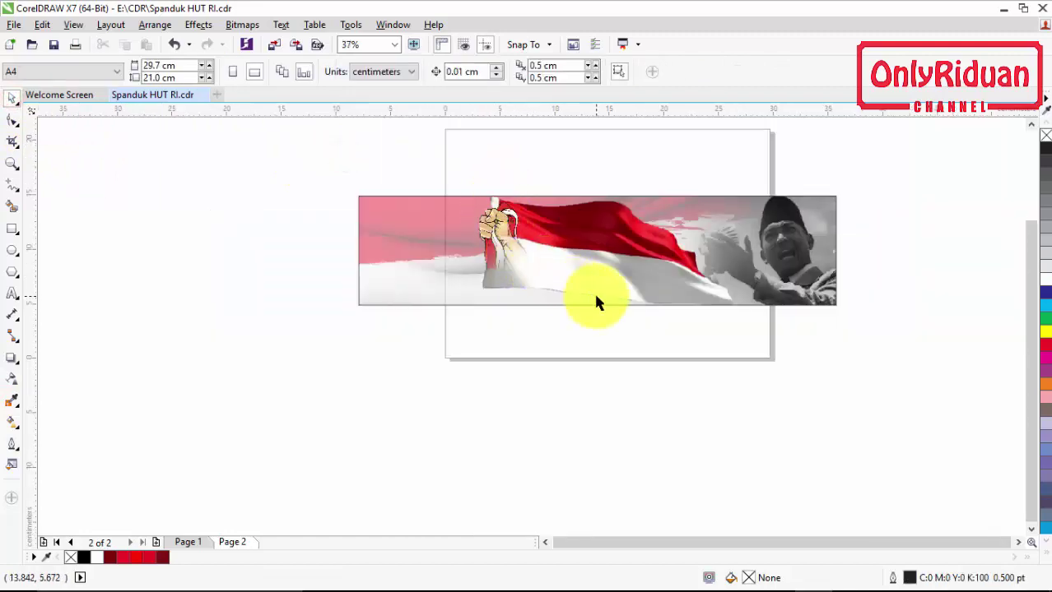
- Import the Dinding bata brick wall image at about 10.3 cm by 6.9 cm into the banner's lower-left corner
{"action": "left_click", "coordinate": [14, 24]}
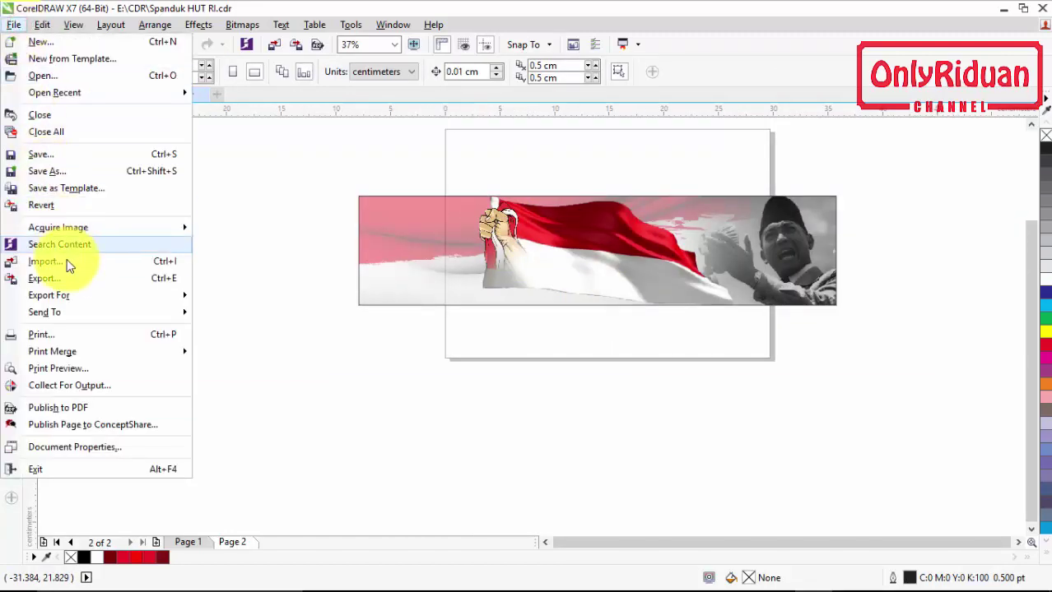
{"action": "left_click", "coordinate": [45, 262]}
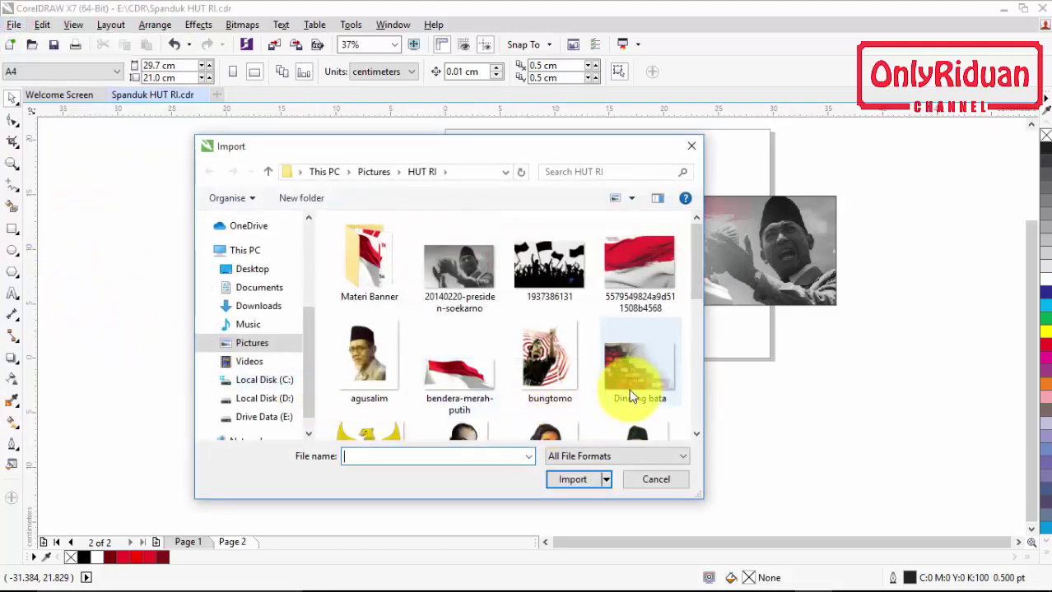
{"action": "mouse_move", "coordinate": [692, 247]}
{"action": "left_mouse_down"}
{"action": "mouse_move", "coordinate": [692, 263]}
{"action": "mouse_move", "coordinate": [692, 247]}
{"action": "left_mouse_up"}
{"action": "left_click", "coordinate": [625, 391]}
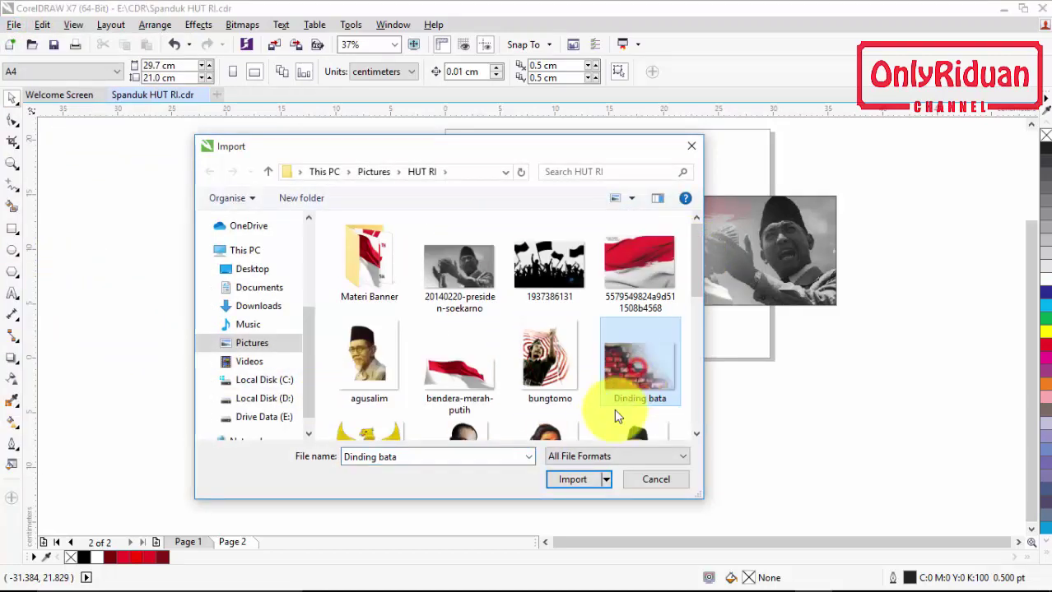
{"action": "left_click", "coordinate": [573, 481]}
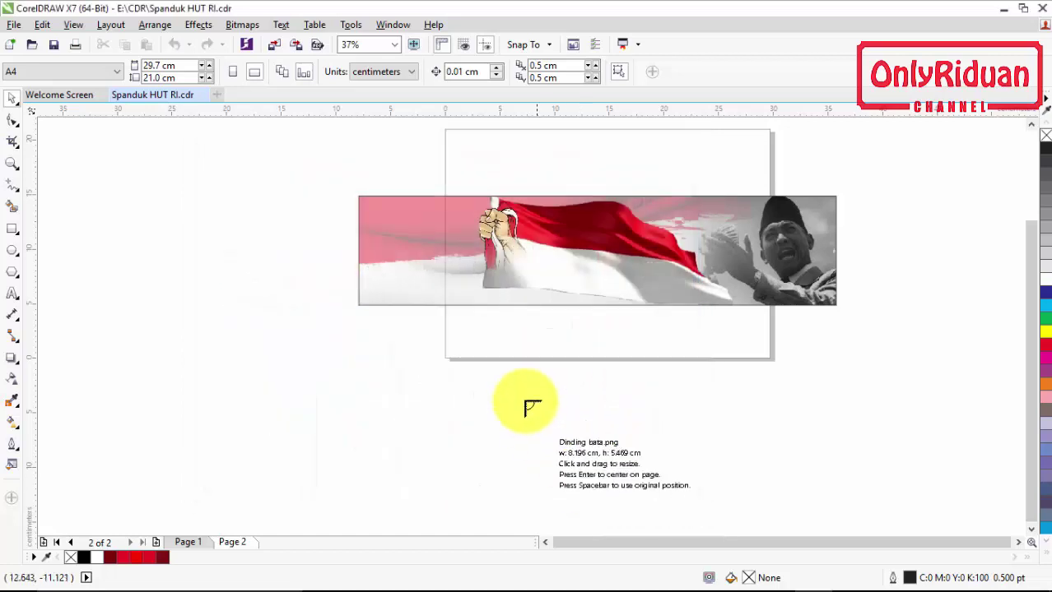
{"action": "left_click_drag", "start_coordinate": [359, 232], "coordinate": [475, 306]}
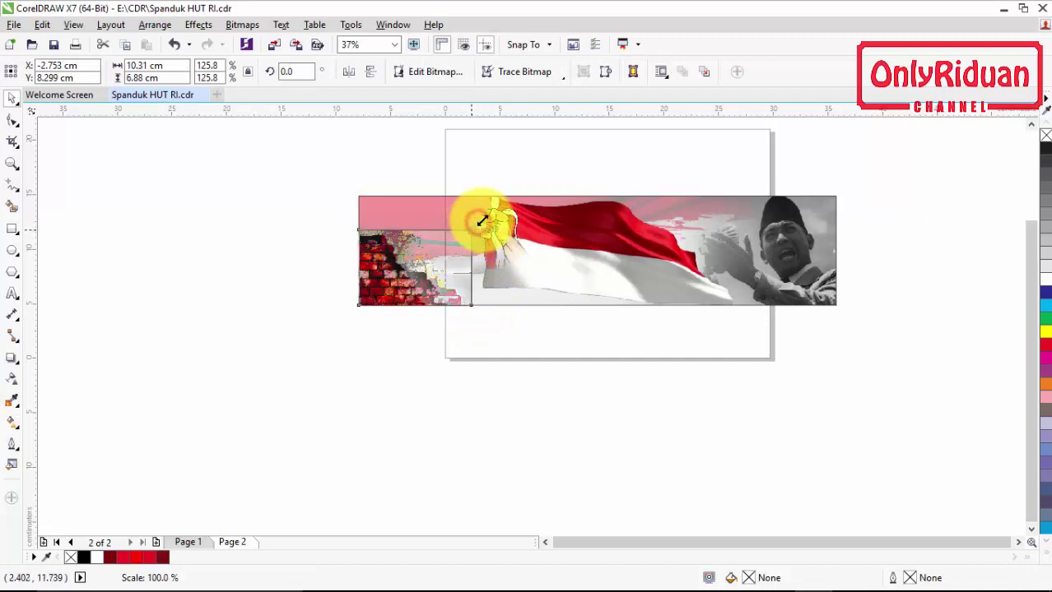
- Apply a vertical linear transparency to the brick wall image so that it fades out toward its top edge
{"action": "scroll", "coordinate": [411, 268], "scroll_direction": "up", "scroll_amount": 2}
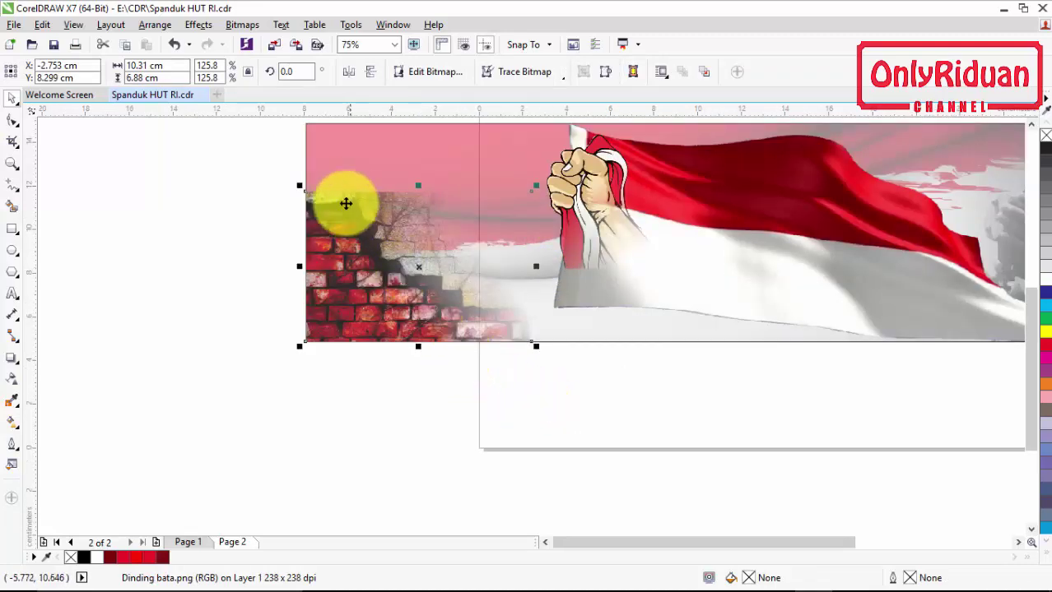
{"action": "left_click", "coordinate": [12, 378]}
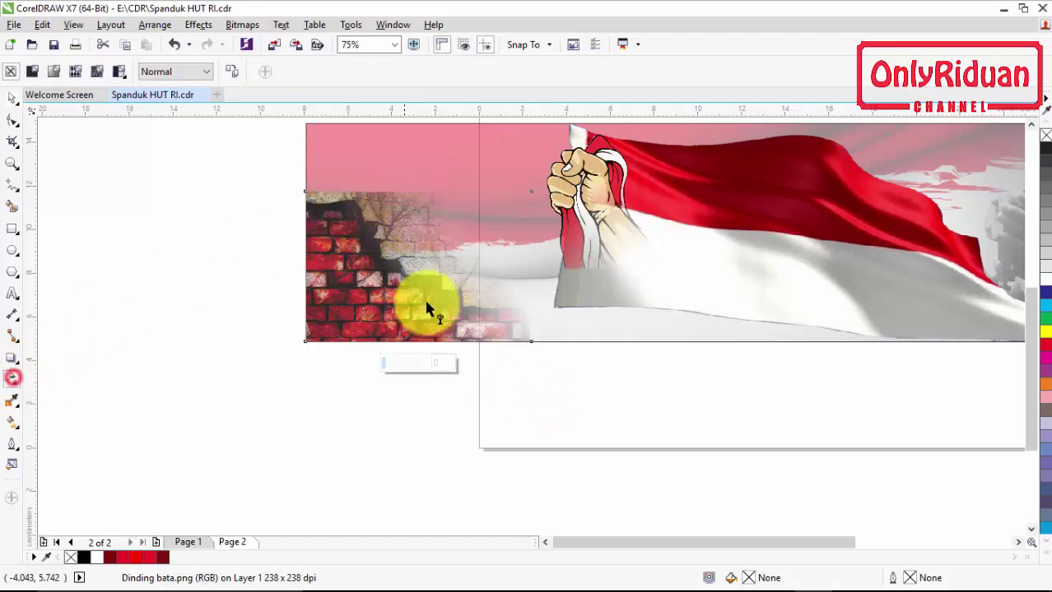
{"action": "left_click_drag", "start_coordinate": [398, 267], "coordinate": [394, 194]}
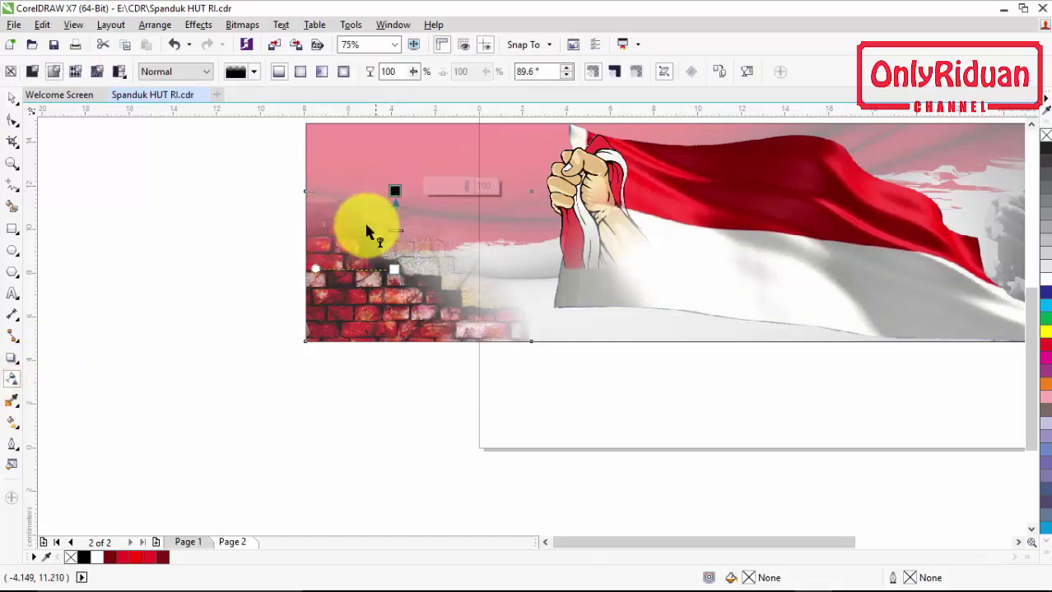
{"action": "left_click", "coordinate": [14, 95]}
{"action": "left_click", "coordinate": [124, 169]}
{"action": "scroll", "coordinate": [484, 194], "scroll_direction": "down", "scroll_amount": 2}
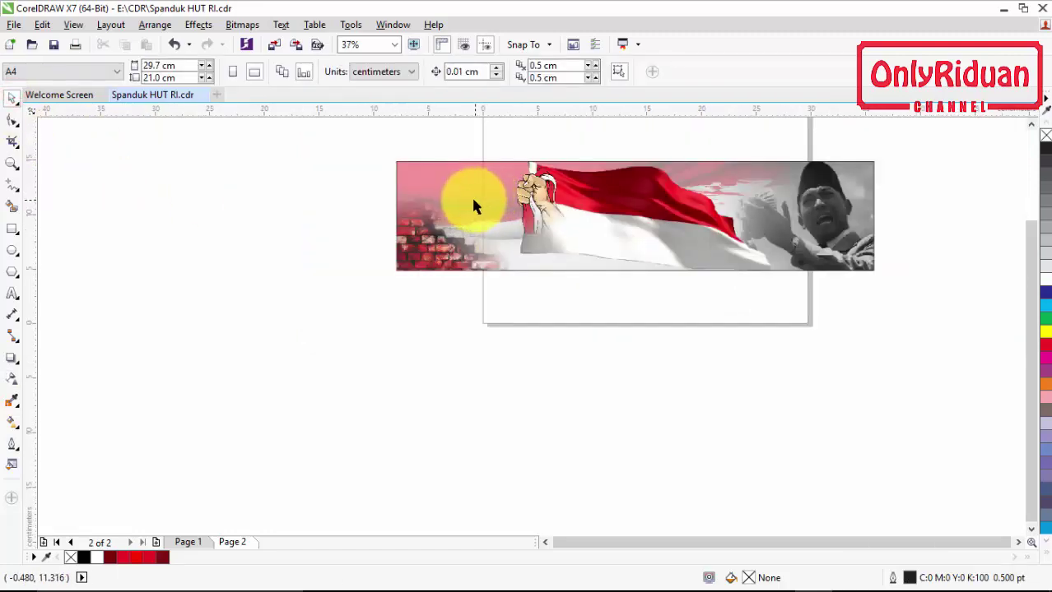
{"action": "left_click", "coordinate": [18, 164]}
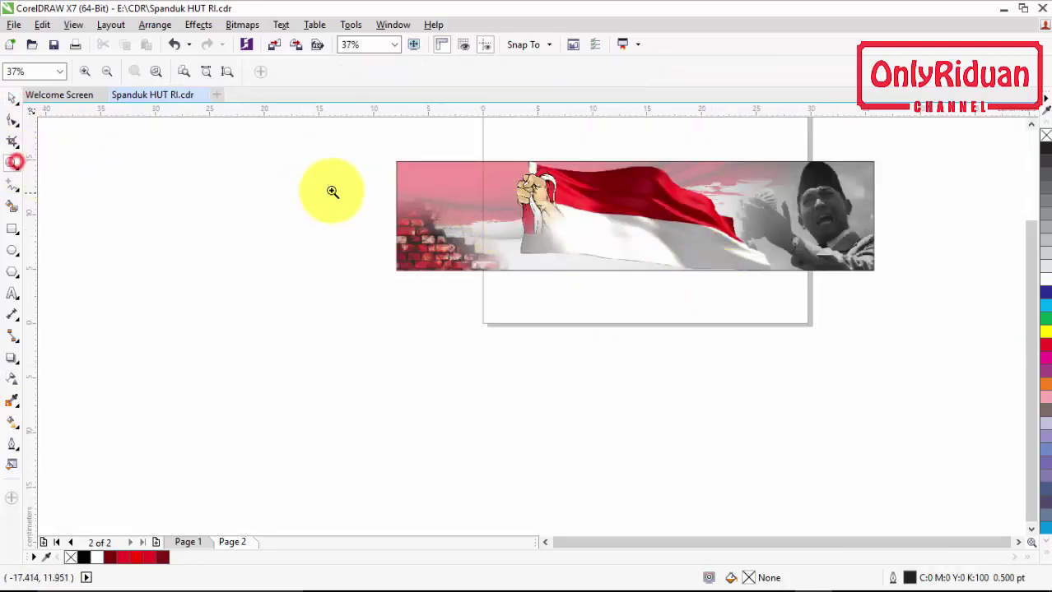
- Draw a rectangle about 43.7 cm by 1.9 cm along the bottom edge of the Page 2 banner, using Page 1 as reference
{"action": "left_click_drag", "start_coordinate": [366, 143], "coordinate": [893, 297]}
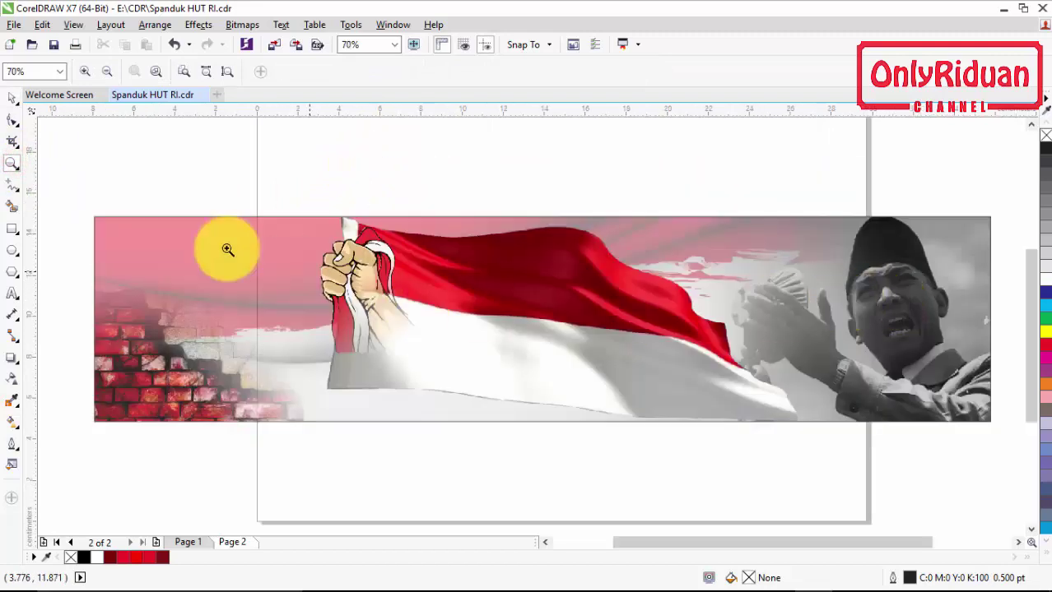
{"action": "left_click", "coordinate": [12, 98]}
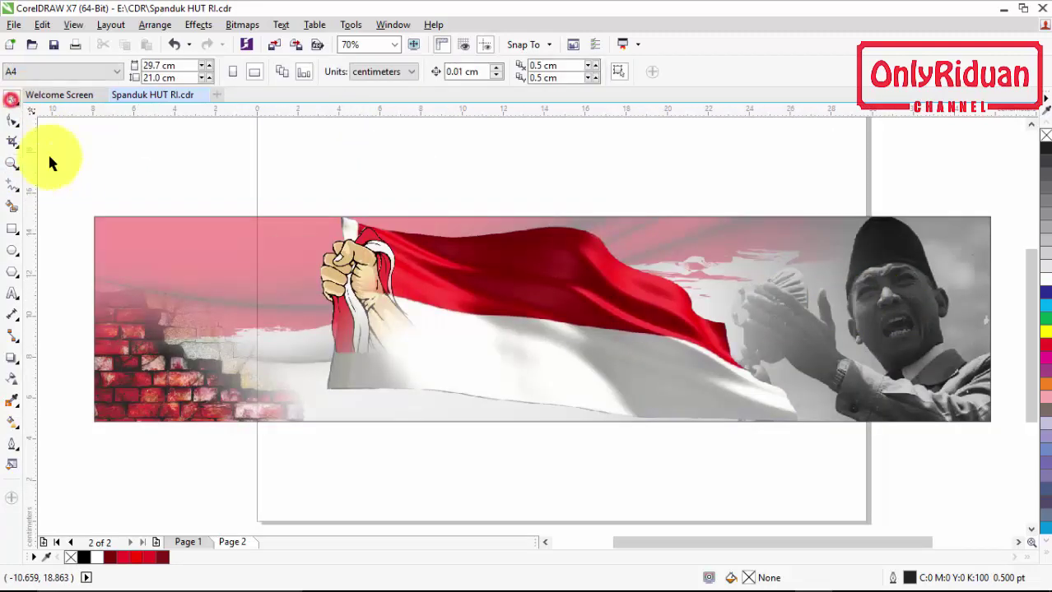
{"action": "left_click", "coordinate": [188, 544]}
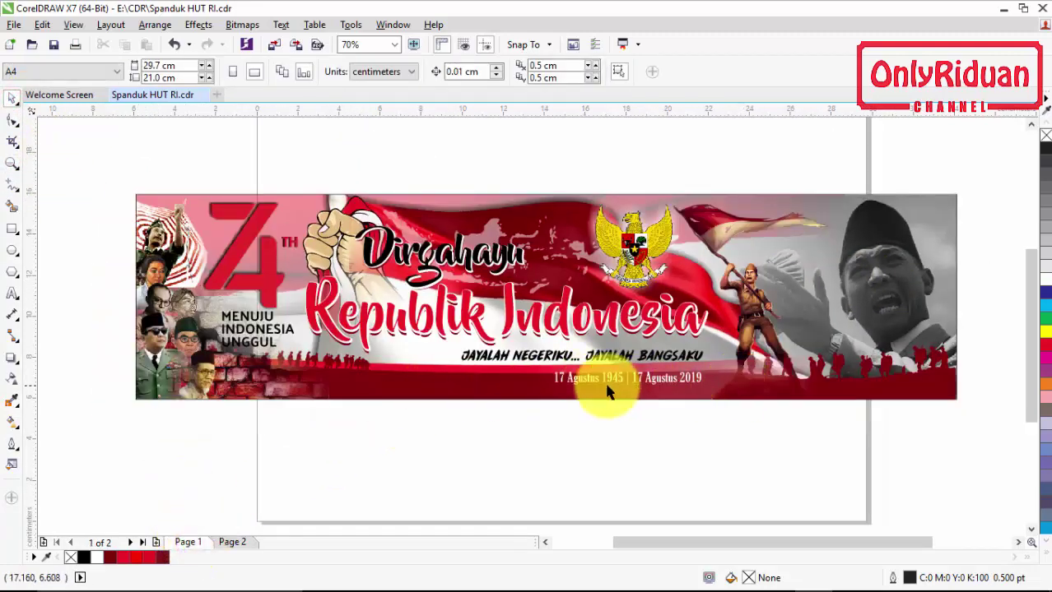
{"action": "left_click", "coordinate": [237, 543]}
{"action": "left_click", "coordinate": [12, 229]}
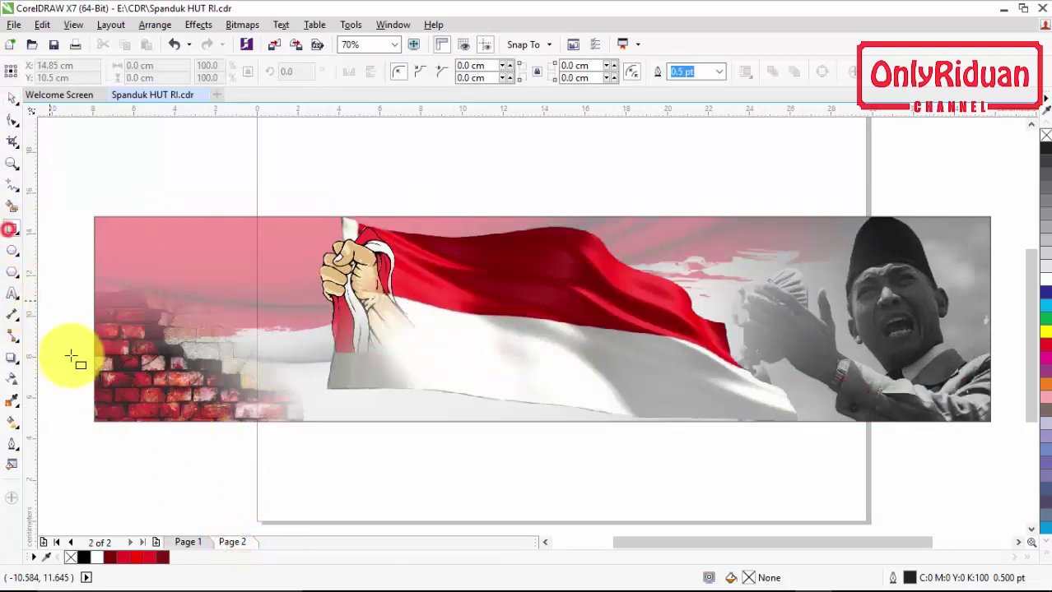
{"action": "left_click_drag", "start_coordinate": [94, 420], "coordinate": [987, 384]}
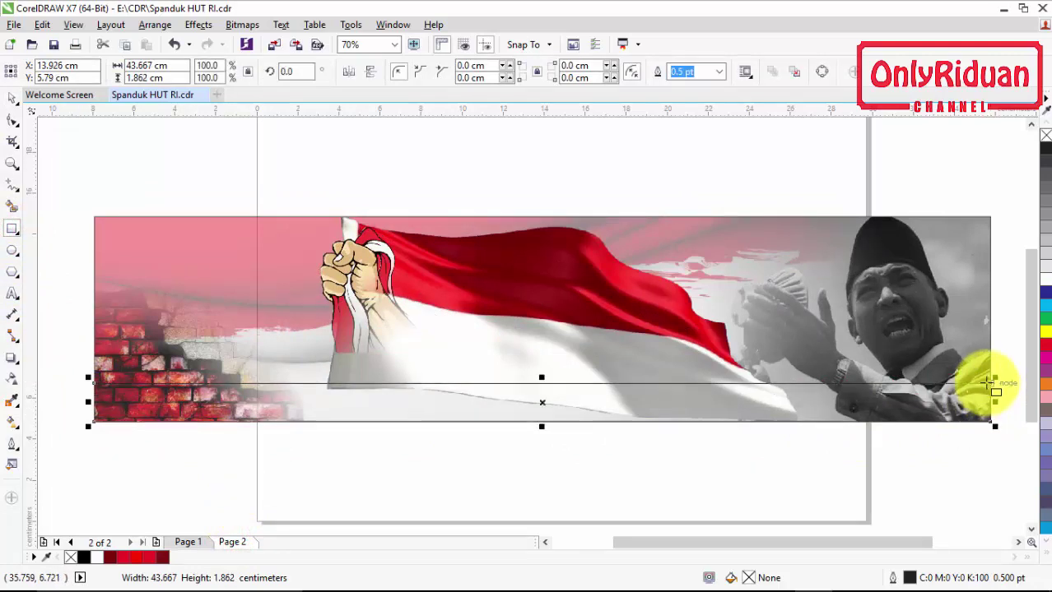
- Convert the bottom rectangle to curves and bend its top edge slightly downward in the middle
{"action": "right_click", "coordinate": [540, 401]}
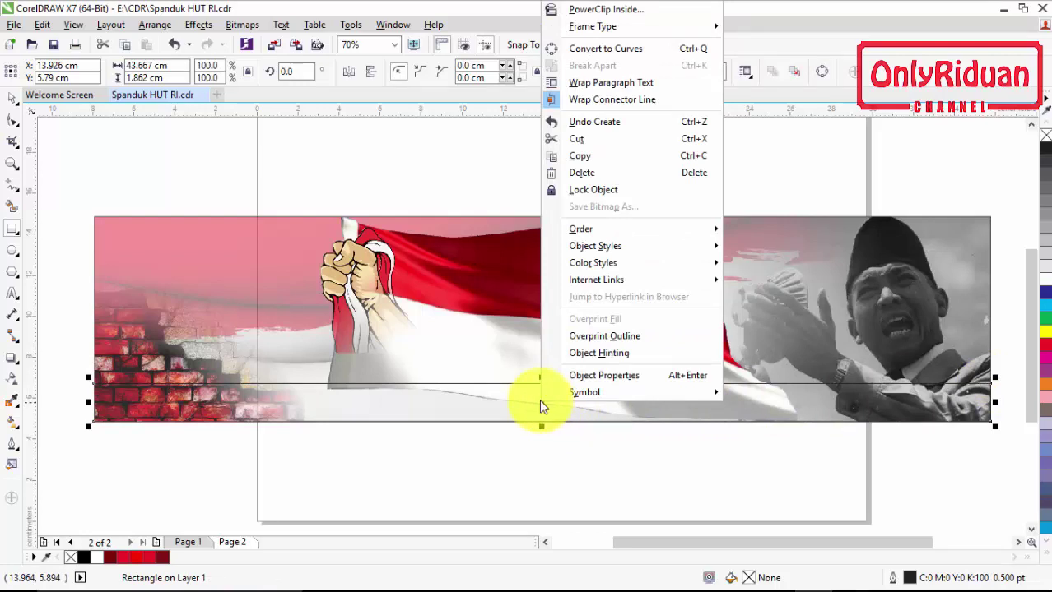
{"action": "left_click", "coordinate": [604, 48]}
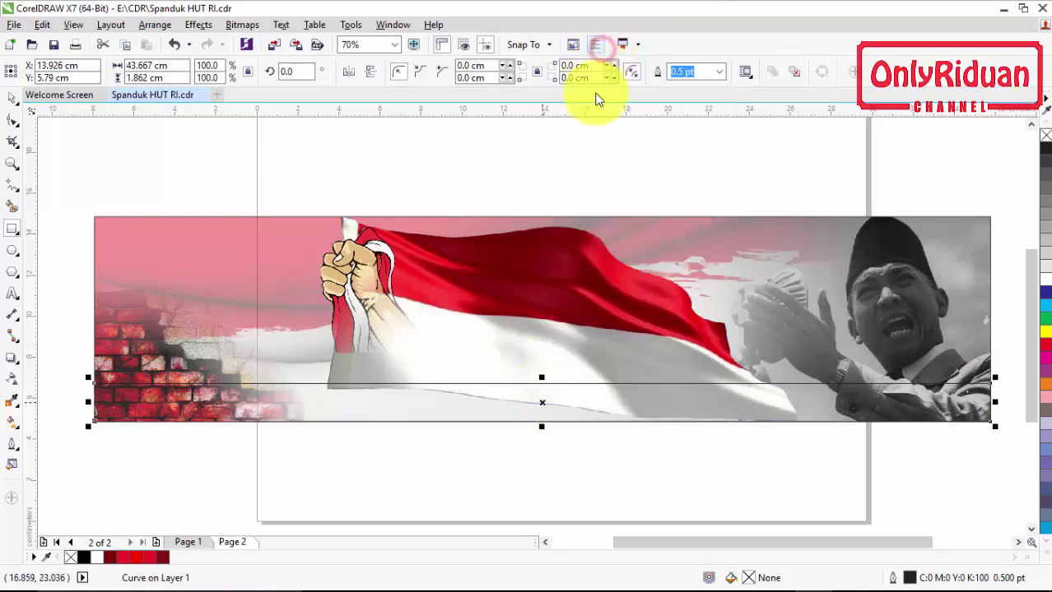
{"action": "left_click", "coordinate": [12, 120]}
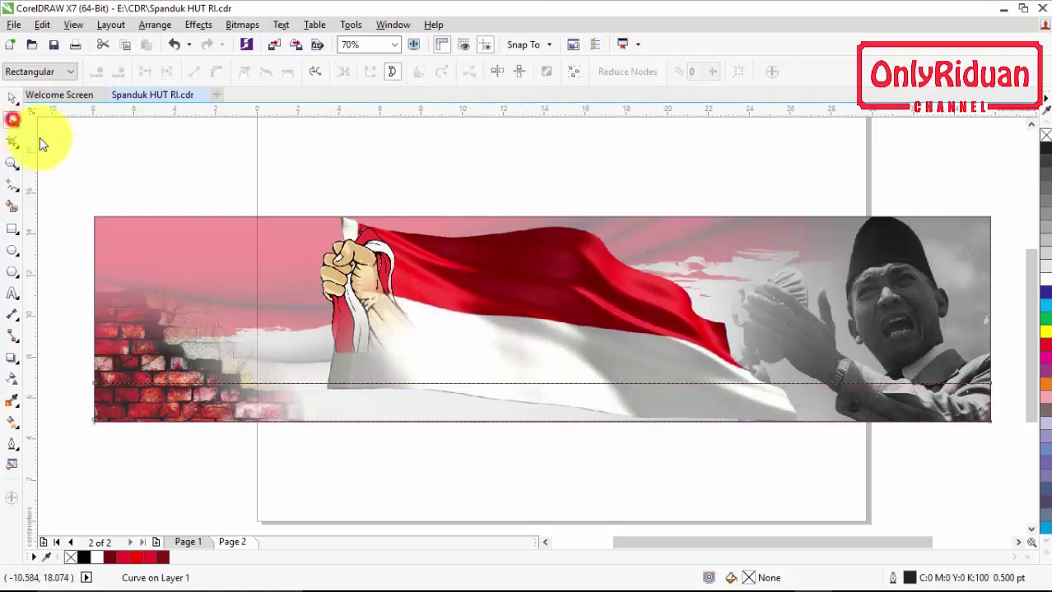
{"action": "right_click", "coordinate": [536, 383]}
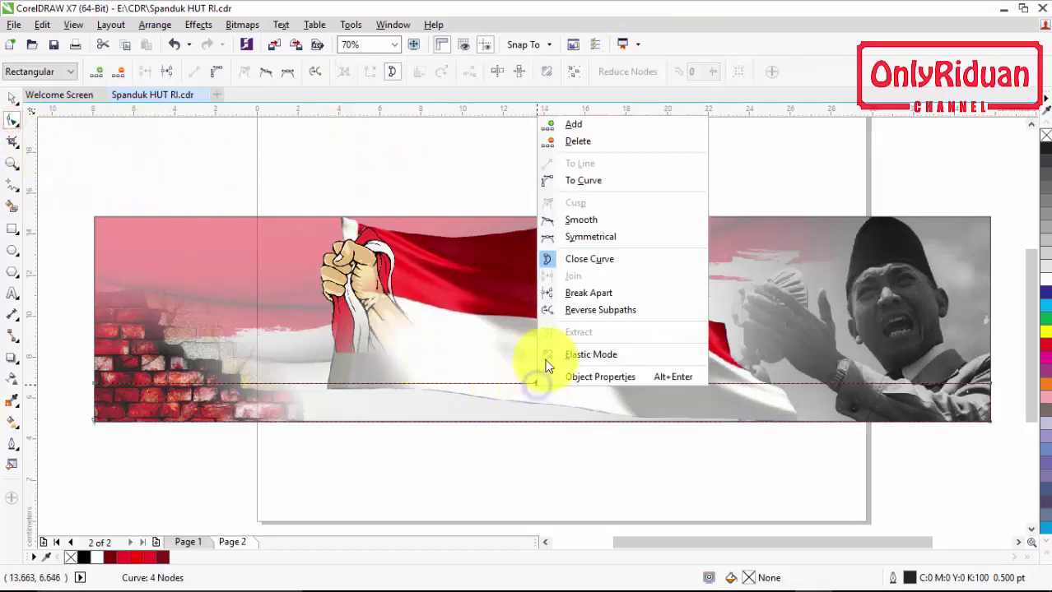
{"action": "left_click", "coordinate": [580, 183]}
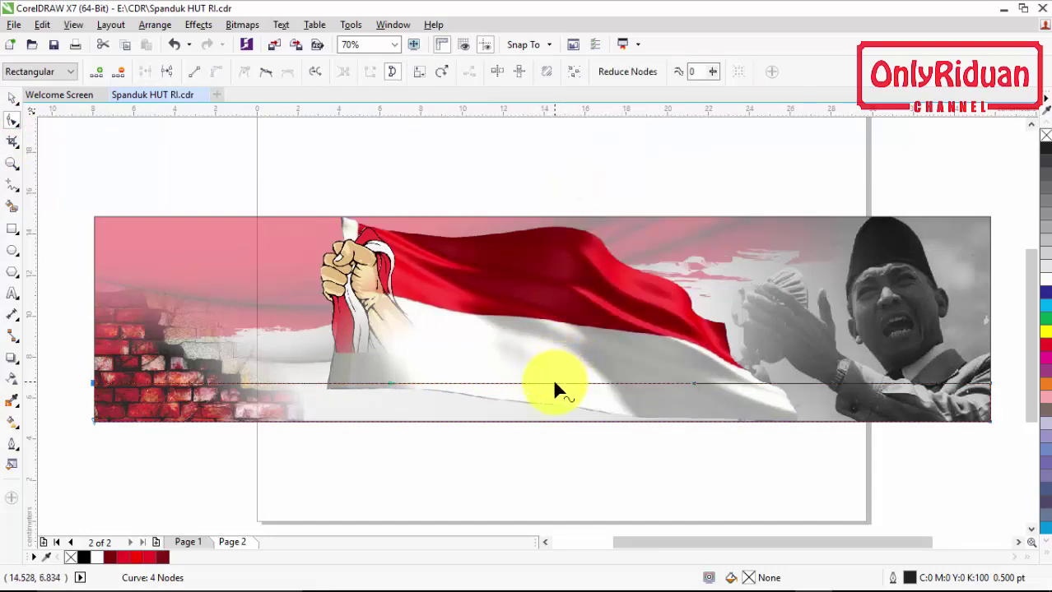
{"action": "mouse_move", "coordinate": [554, 387]}
{"action": "left_mouse_down"}
{"action": "mouse_move", "coordinate": [551, 404]}
{"action": "mouse_move", "coordinate": [550, 393]}
{"action": "left_mouse_up"}
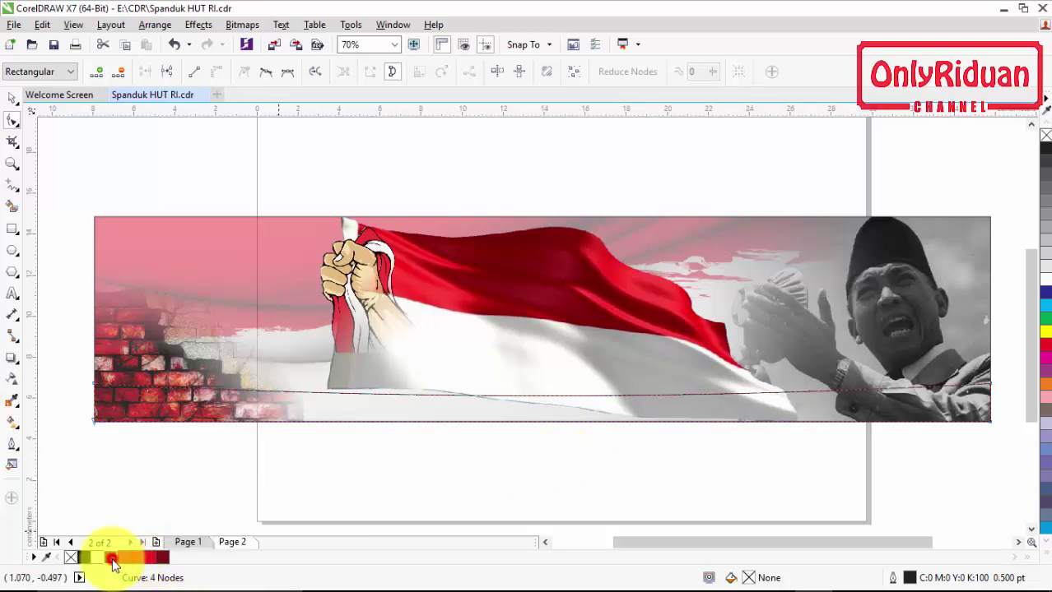
- Fill the curved band with dark red (#84060A) and duplicate it
{"action": "left_click", "coordinate": [111, 558]}
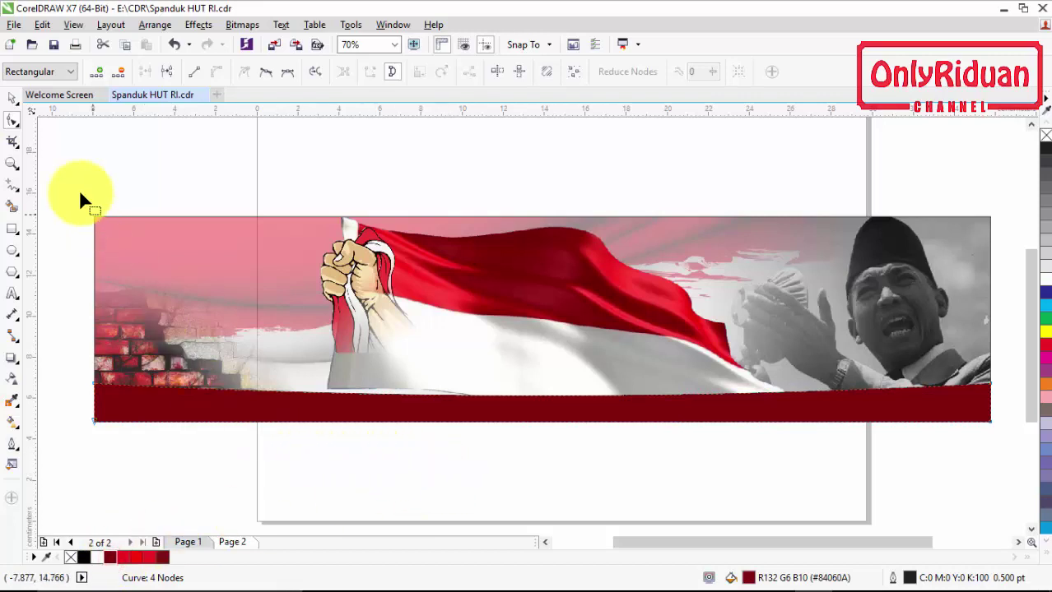
{"action": "left_click", "coordinate": [12, 100]}
{"action": "key", "text": "ctrl+d"}
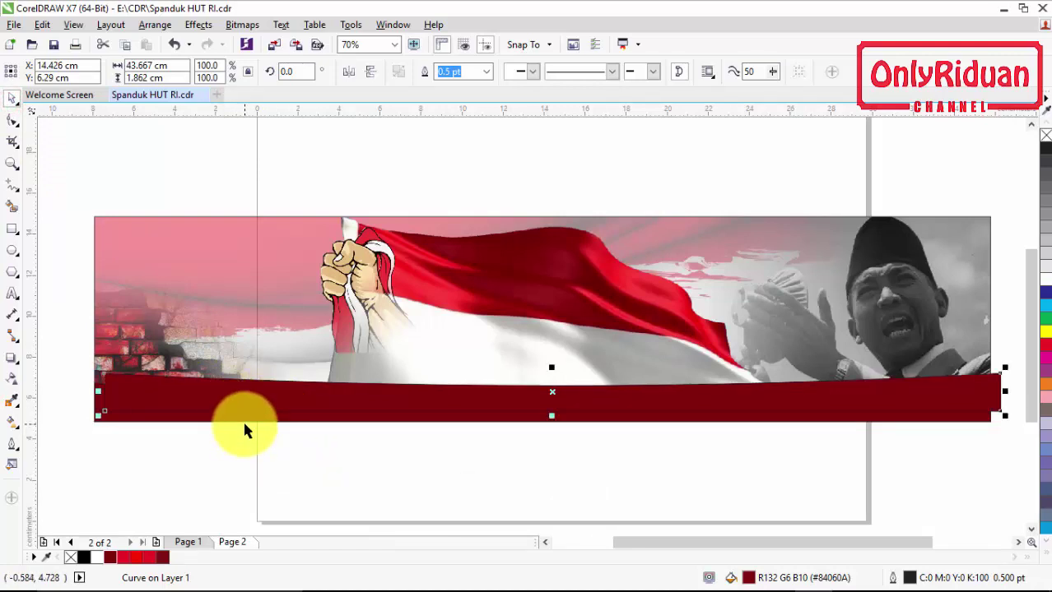
- Recolour the original band at the back red and stretch it upward to about 2.5 cm tall
{"action": "left_click", "coordinate": [354, 497]}
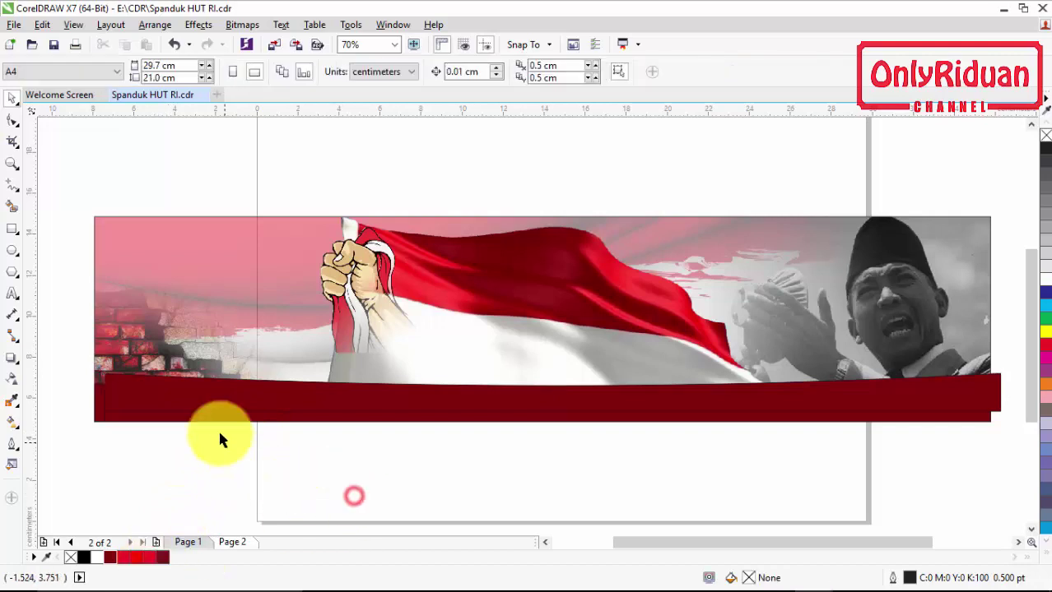
{"action": "left_click", "coordinate": [216, 420]}
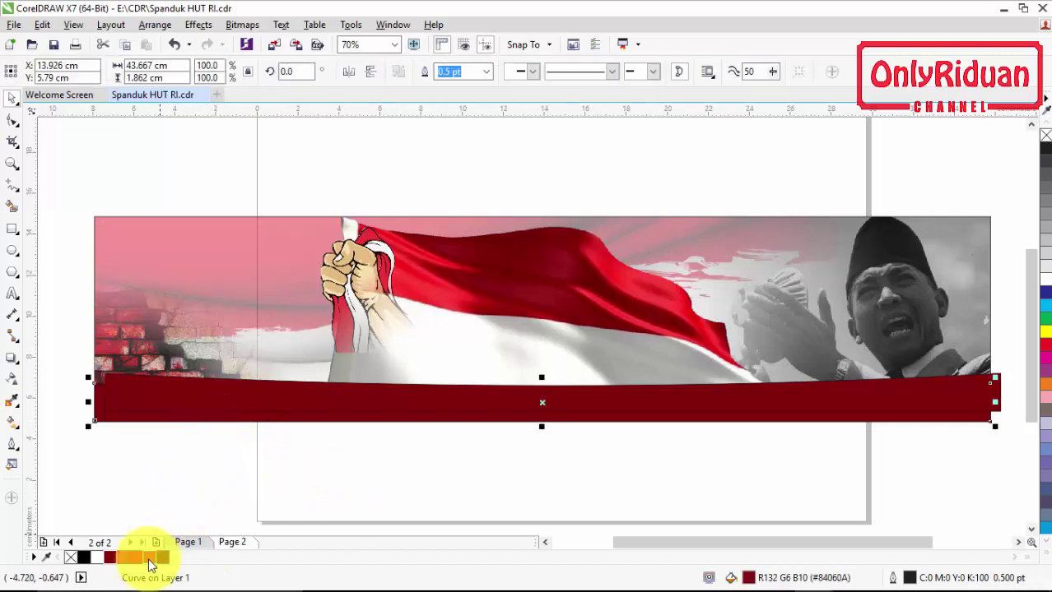
{"action": "left_click", "coordinate": [137, 558]}
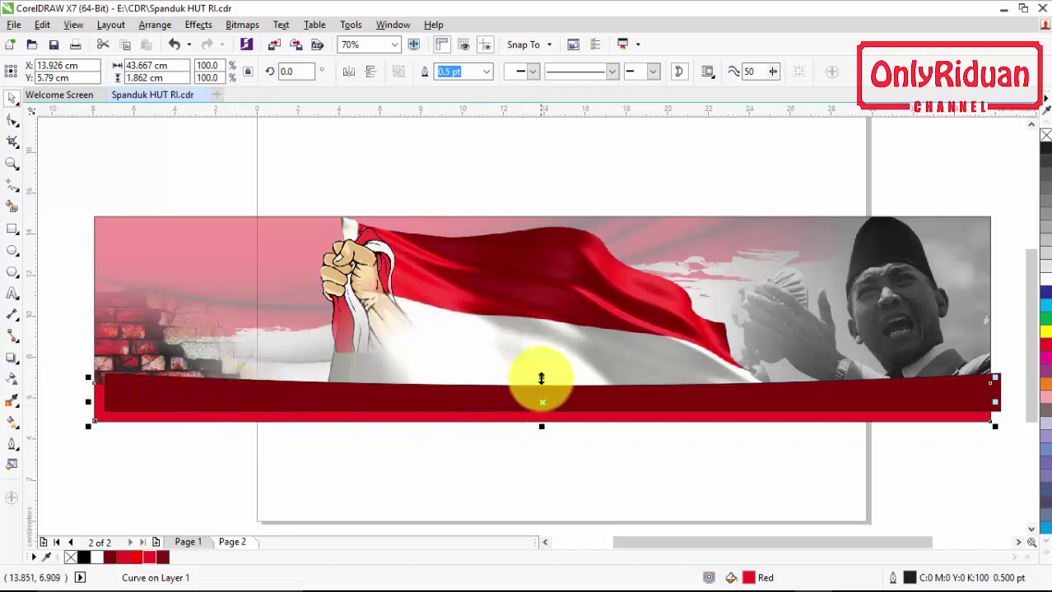
{"action": "left_click_drag", "start_coordinate": [541, 378], "coordinate": [542, 364]}
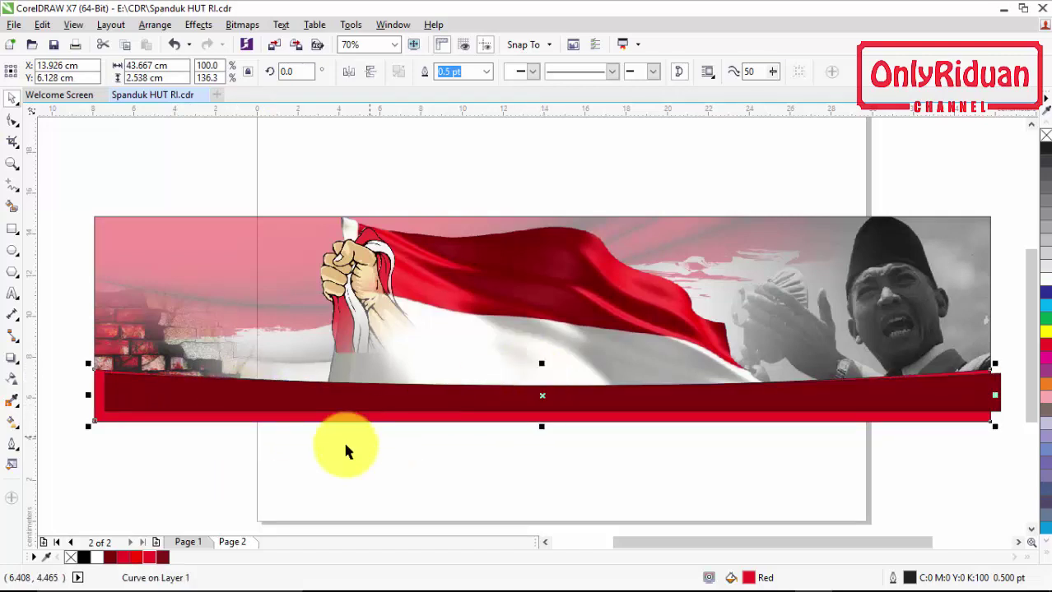
- Align the dark red band with the red band's bottom edge and bend the red band's top edge slightly deeper
{"action": "left_click", "coordinate": [326, 406]}
{"action": "left_click_drag", "start_coordinate": [104, 408], "coordinate": [96, 423]}
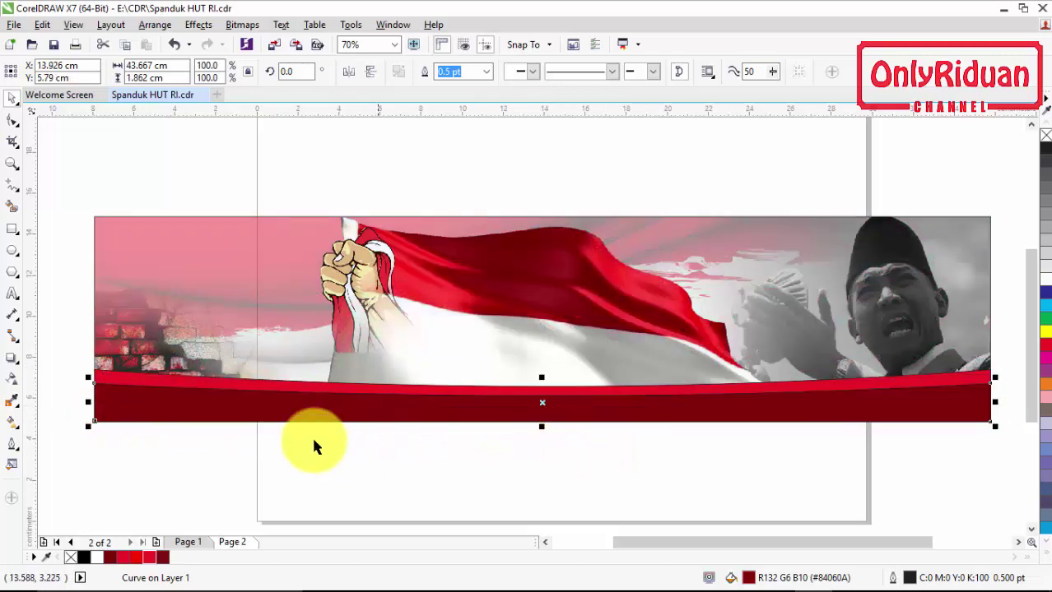
{"action": "left_click", "coordinate": [14, 121]}
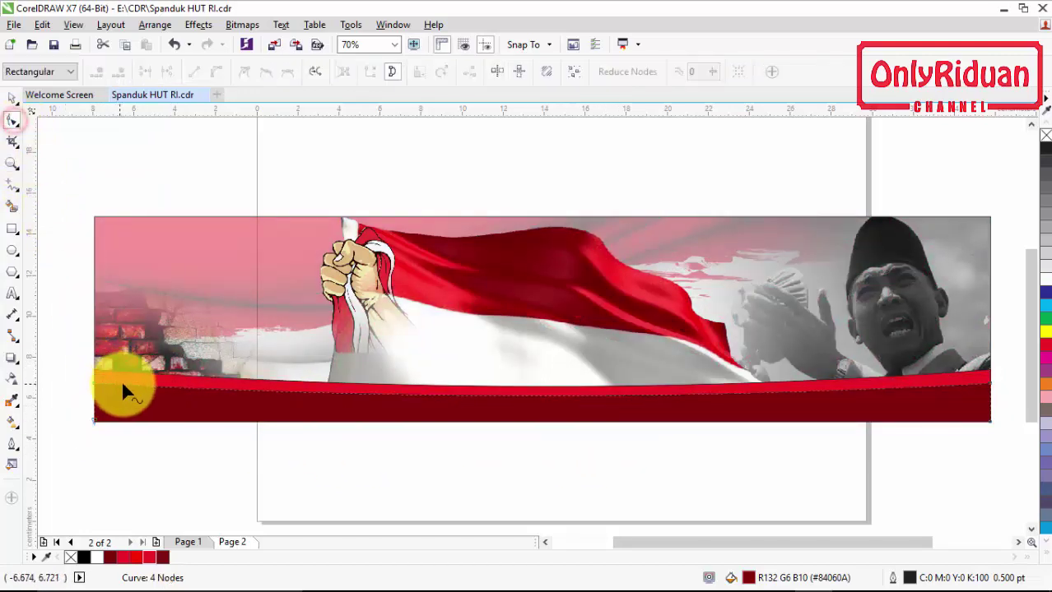
{"action": "left_click", "coordinate": [127, 370]}
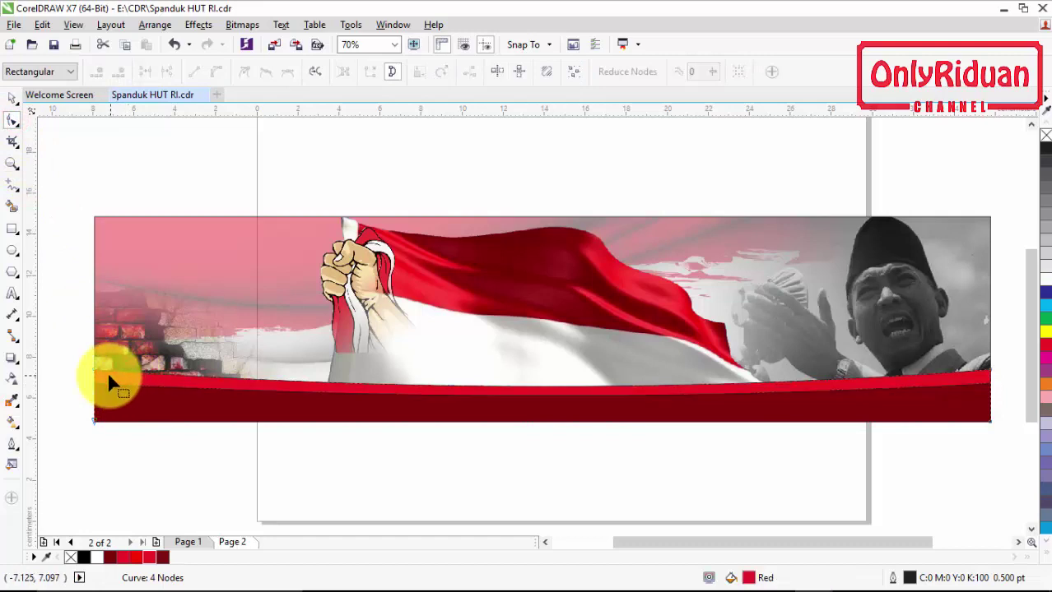
{"action": "left_click_drag", "start_coordinate": [96, 371], "coordinate": [906, 457]}
- Remove the outlines from both curved bands and group them
{"action": "left_click", "coordinate": [13, 98]}
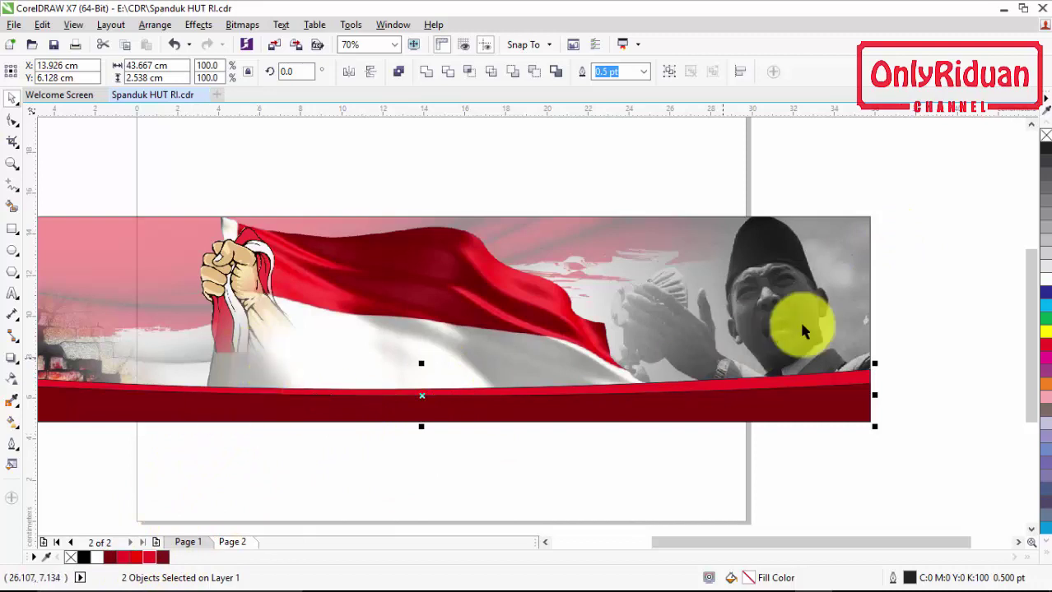
{"action": "left_click", "coordinate": [645, 72]}
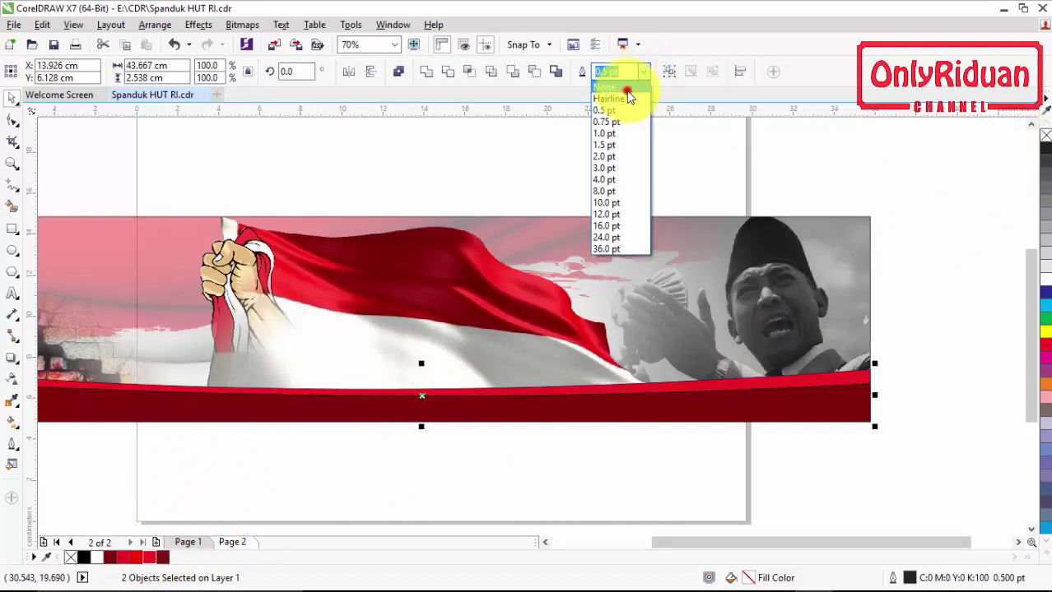
{"action": "left_click", "coordinate": [626, 89]}
{"action": "left_click", "coordinate": [545, 542]}
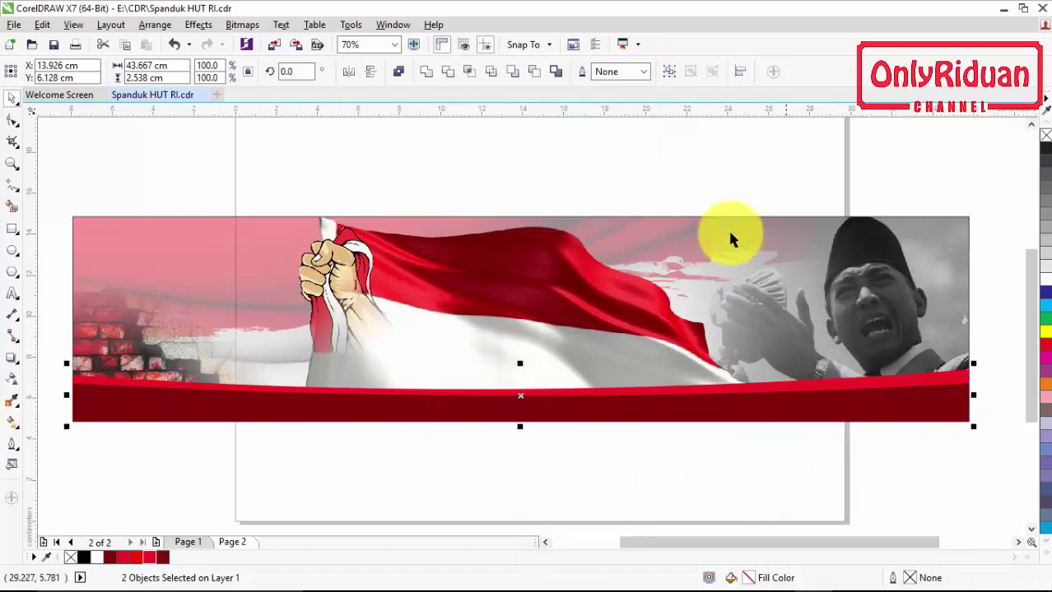
{"action": "left_click", "coordinate": [669, 72]}
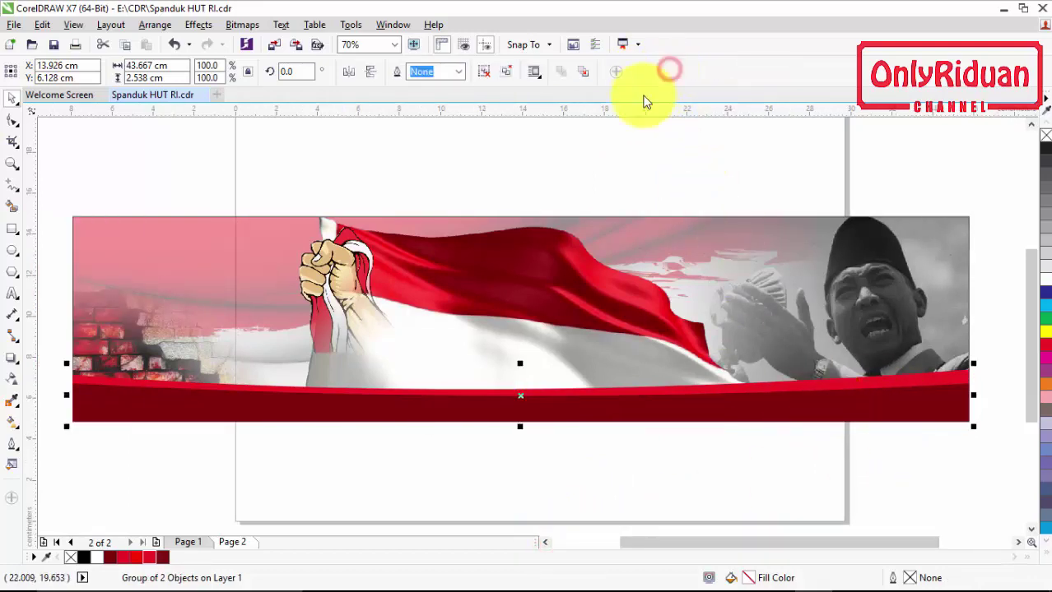
- Apply a horizontal linear transparency to the band group, solid from the fist leftward and fading out toward the portrait
{"action": "left_click", "coordinate": [13, 378]}
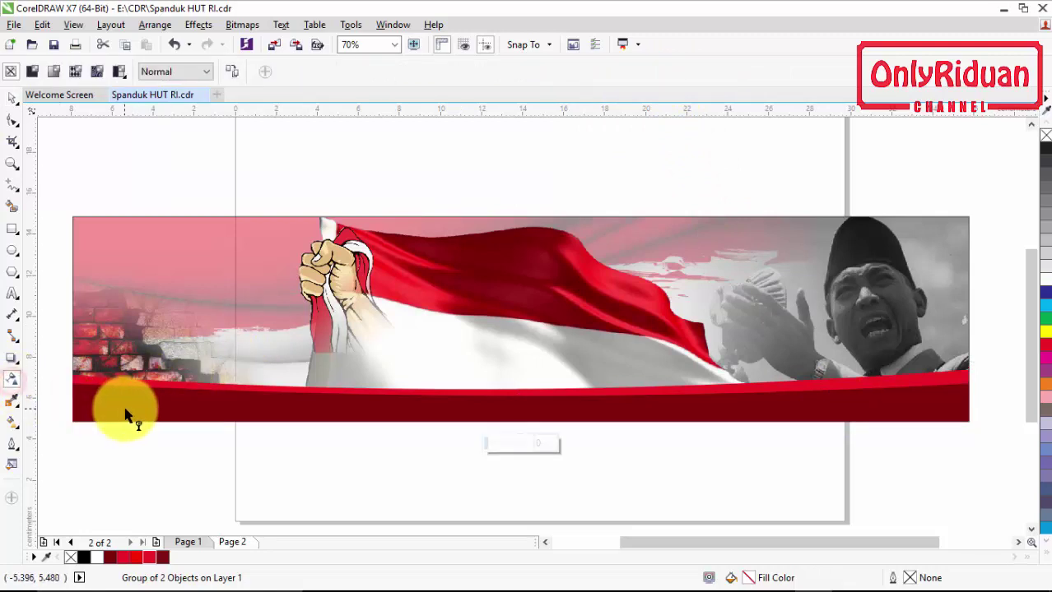
{"action": "left_click_drag", "start_coordinate": [318, 405], "coordinate": [944, 406]}
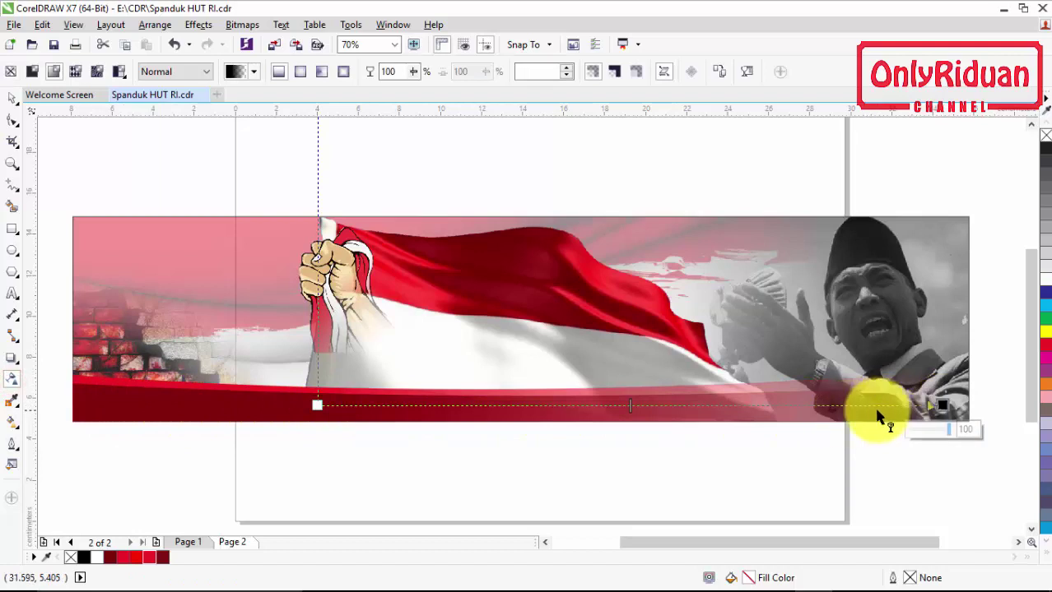
{"action": "left_click", "coordinate": [317, 404]}
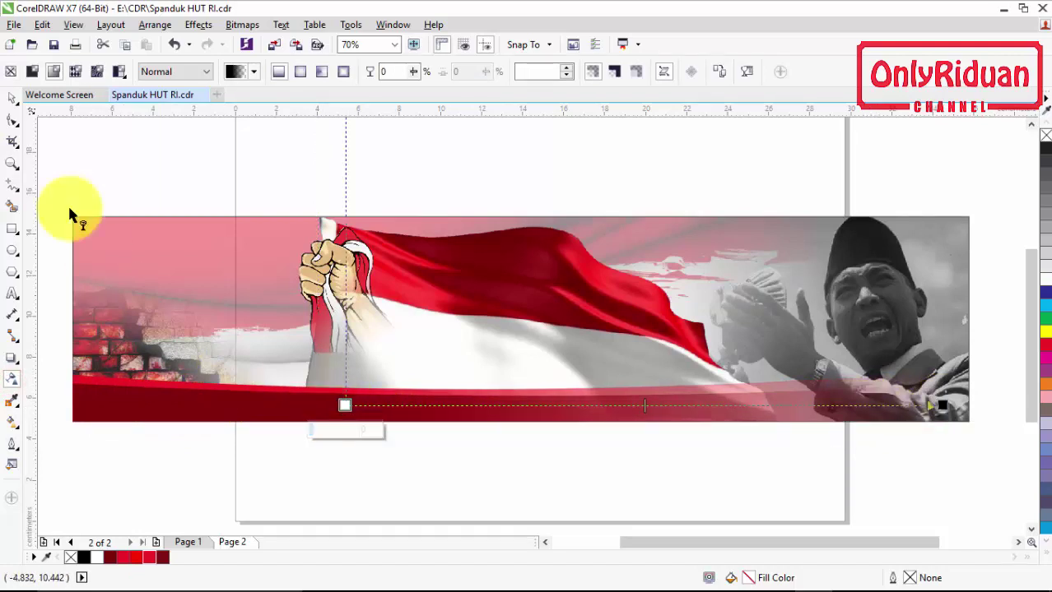
{"action": "left_click", "coordinate": [13, 98]}
{"action": "left_click", "coordinate": [96, 134]}
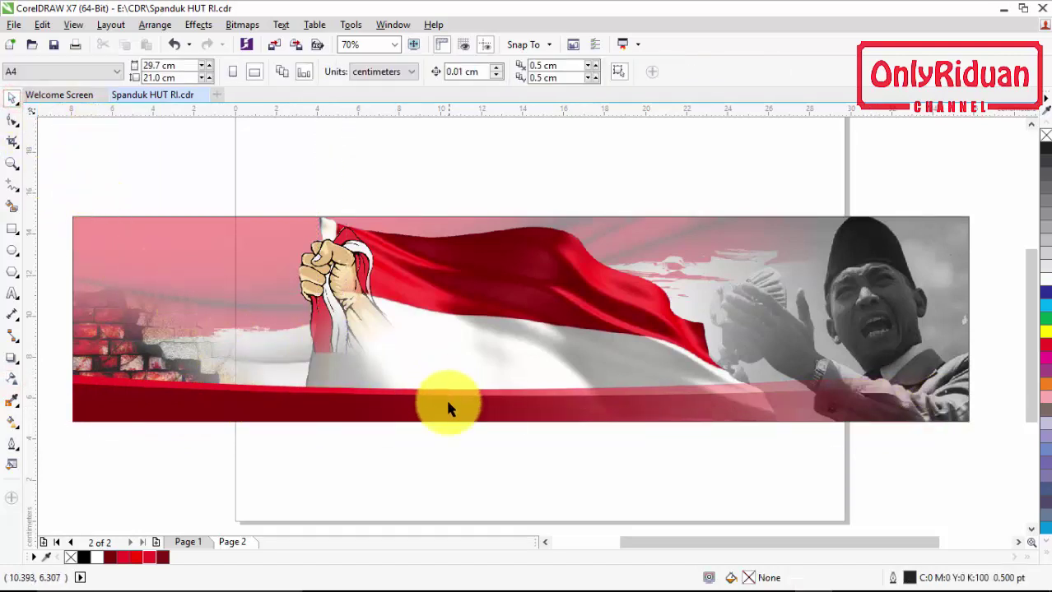
- Bring the brick wall image to the front of the page, above the red bands
{"action": "left_click", "coordinate": [134, 341]}
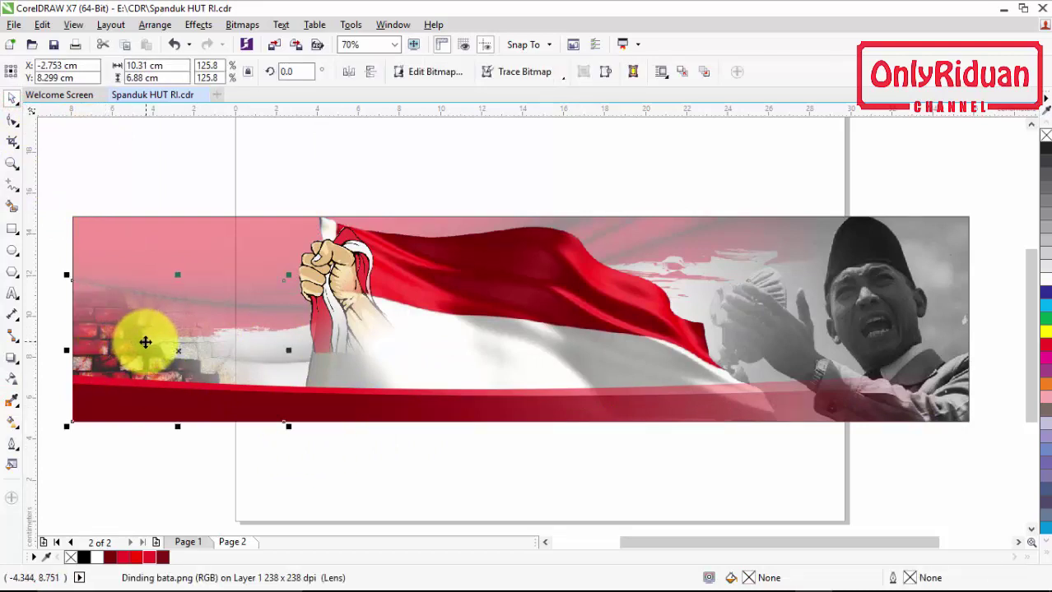
{"action": "right_click", "coordinate": [145, 343]}
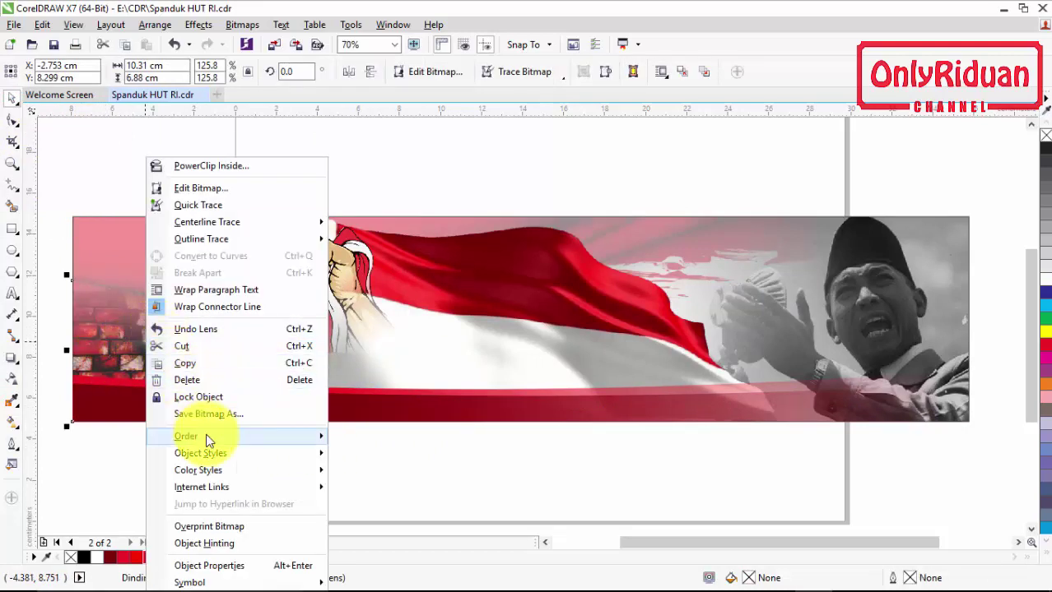
{"action": "mouse_move", "coordinate": [206, 437]}
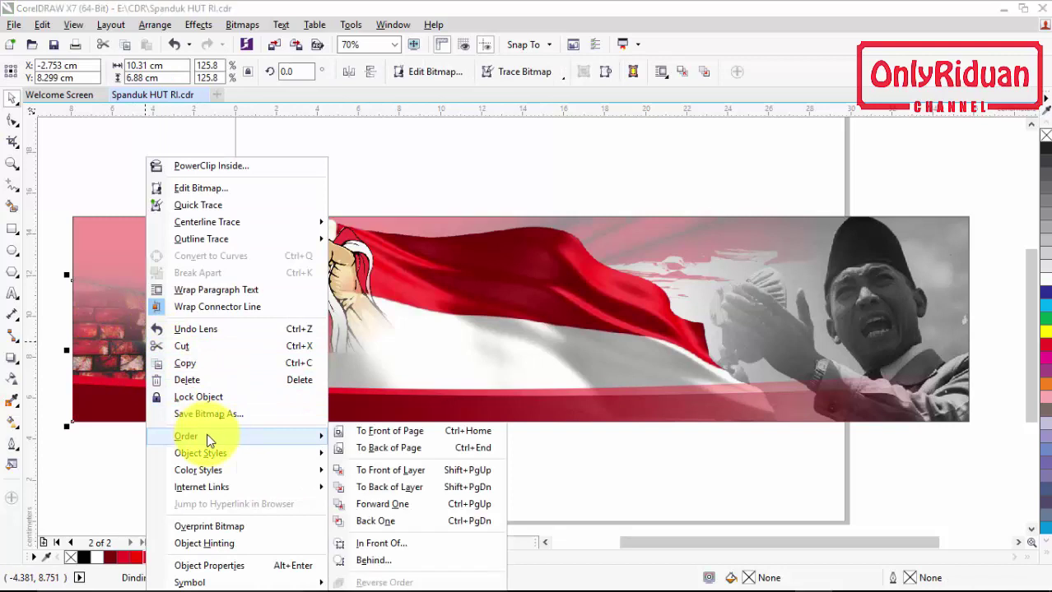
{"action": "left_click", "coordinate": [390, 430]}
{"action": "left_click", "coordinate": [365, 463]}
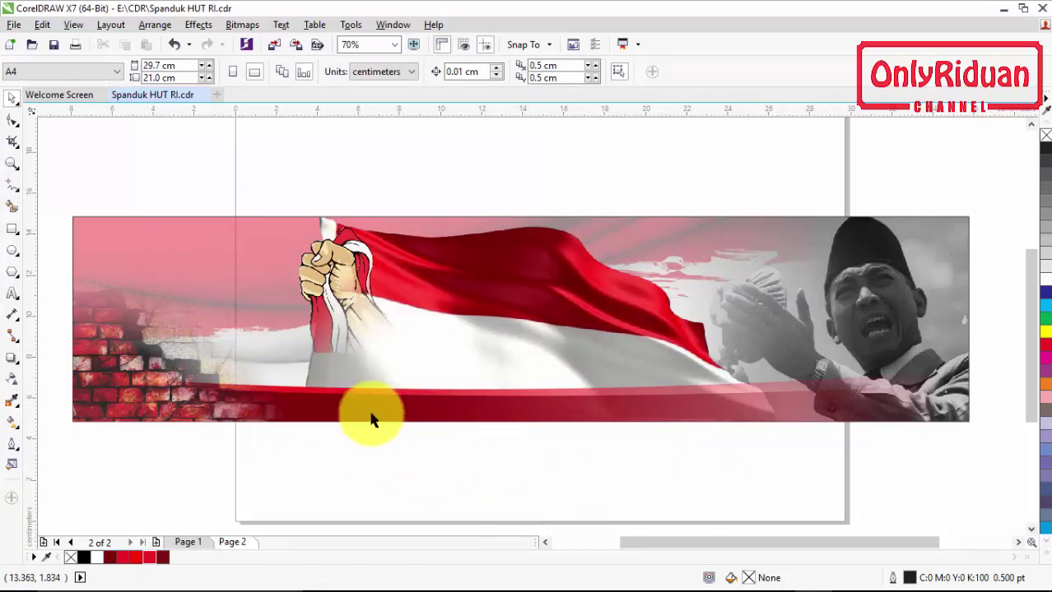
- PowerClip the grouped red bands inside the banner's background rectangle
{"action": "left_click", "coordinate": [842, 471]}
{"action": "left_click_drag", "start_coordinate": [997, 452], "coordinate": [118, 354]}
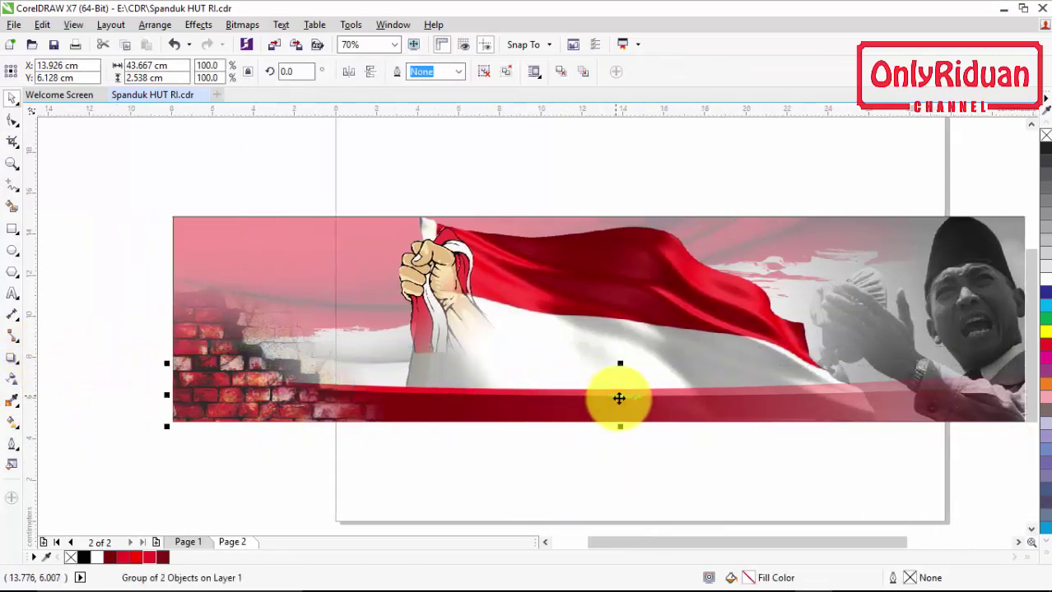
{"action": "right_click", "coordinate": [618, 397]}
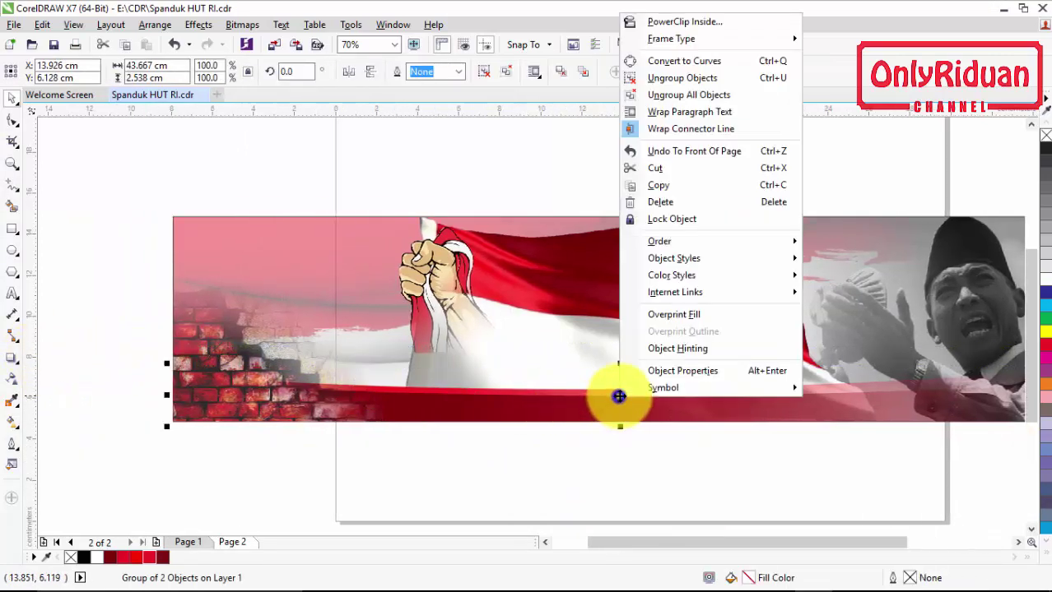
{"action": "left_click", "coordinate": [680, 28]}
{"action": "key", "text": "Escape"}
{"action": "left_click", "coordinate": [255, 231]}
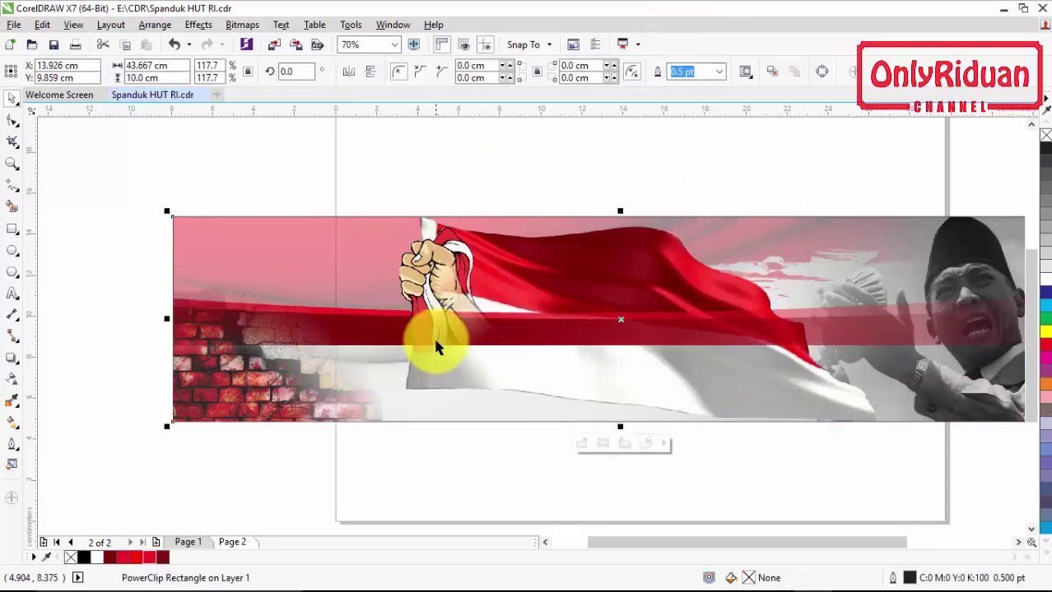
- Edit the background PowerClip's contents, move the grouped red bands down to the rectangle's bottom-left corner, and finish editing
{"action": "right_click", "coordinate": [859, 328]}
{"action": "left_click", "coordinate": [716, 187]}
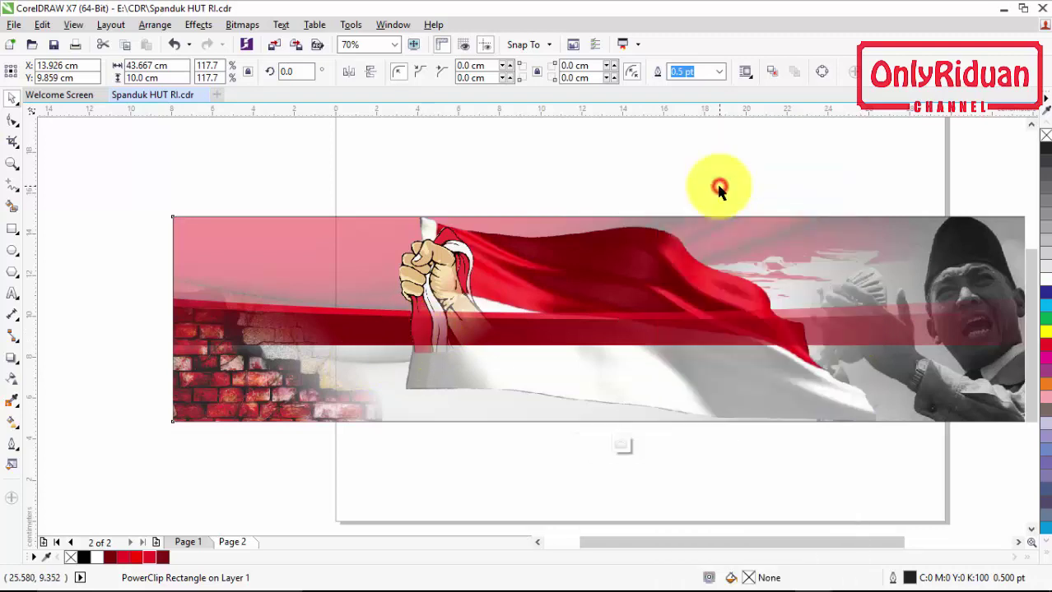
{"action": "scroll", "coordinate": [154, 277], "scroll_direction": "down", "scroll_amount": 3}
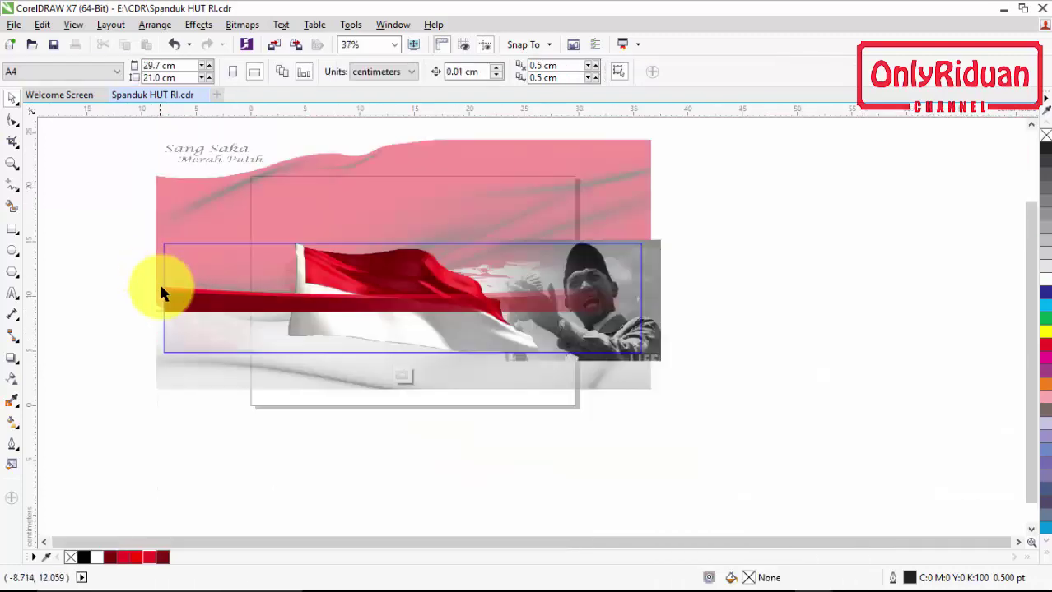
{"action": "left_click_drag", "start_coordinate": [135, 263], "coordinate": [652, 346]}
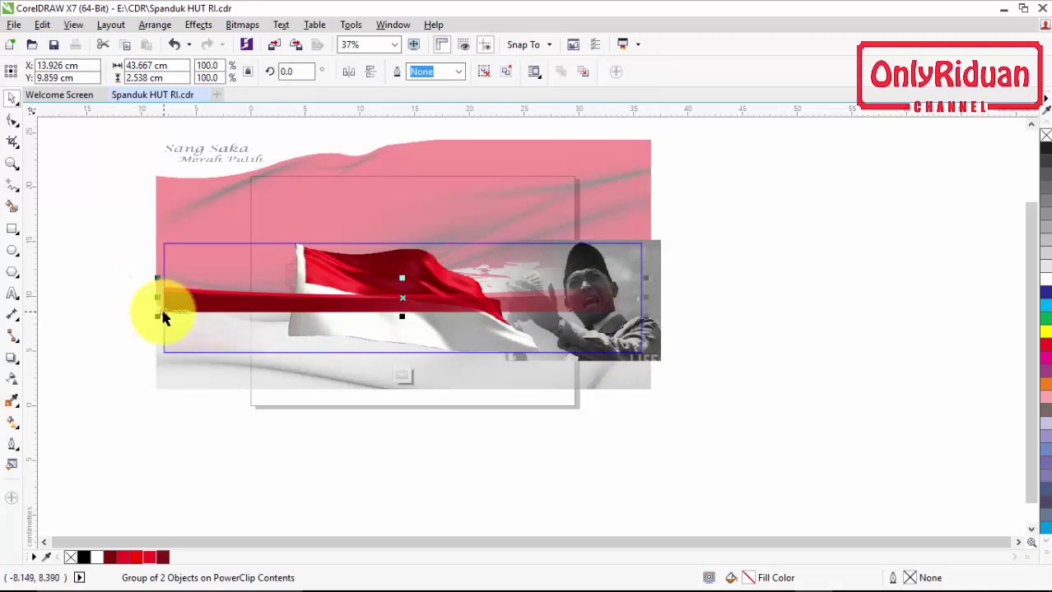
{"action": "scroll", "coordinate": [165, 311], "scroll_direction": "up", "scroll_amount": 3}
{"action": "scroll", "coordinate": [164, 311], "scroll_direction": "up", "scroll_amount": 3}
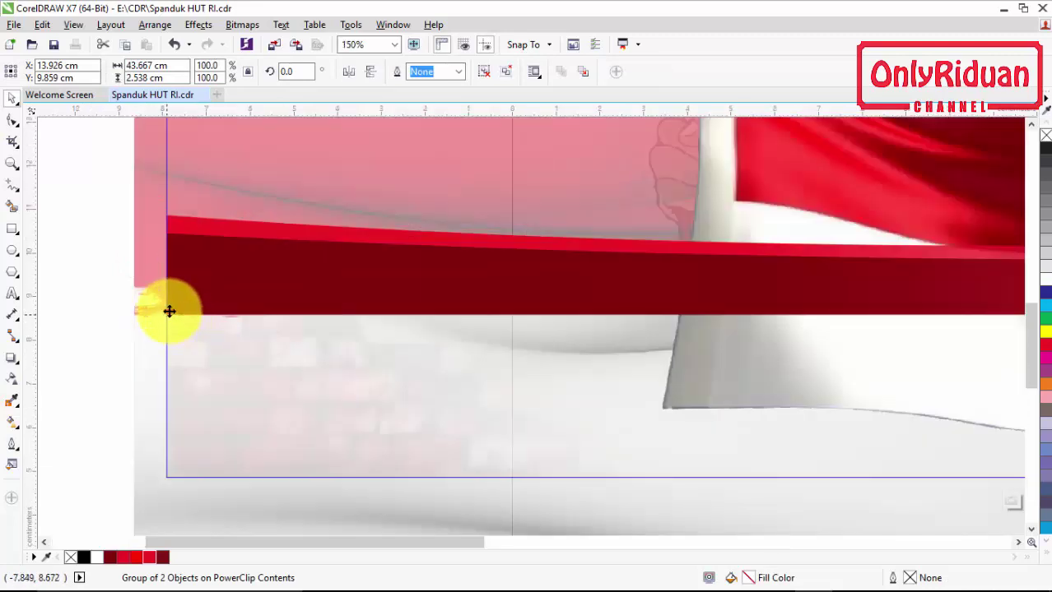
{"action": "left_click_drag", "start_coordinate": [169, 309], "coordinate": [165, 480]}
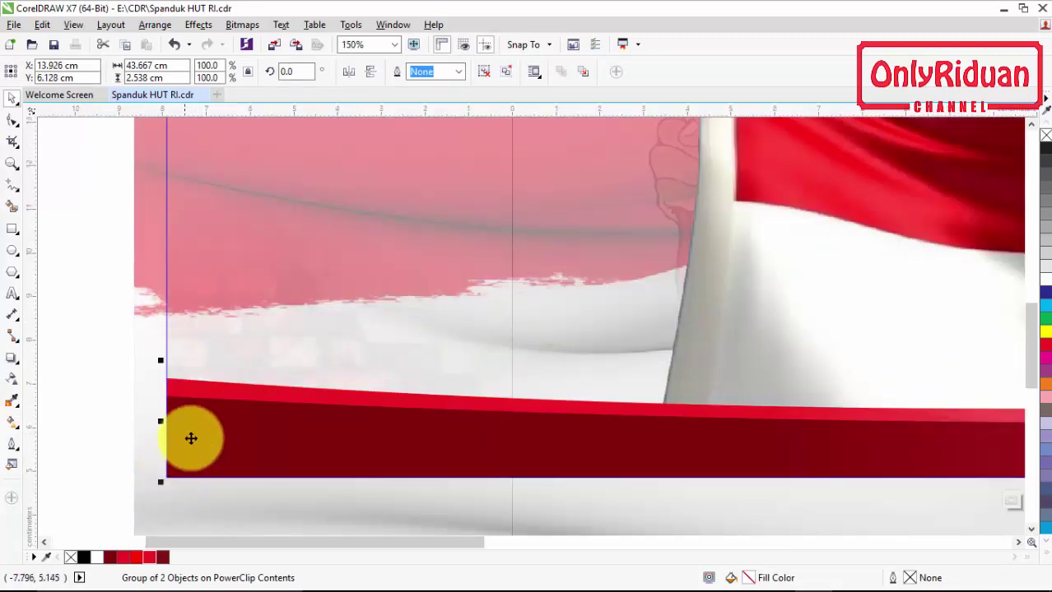
{"action": "scroll", "coordinate": [192, 433], "scroll_direction": "down", "scroll_amount": 3}
{"action": "right_click", "coordinate": [373, 442]}
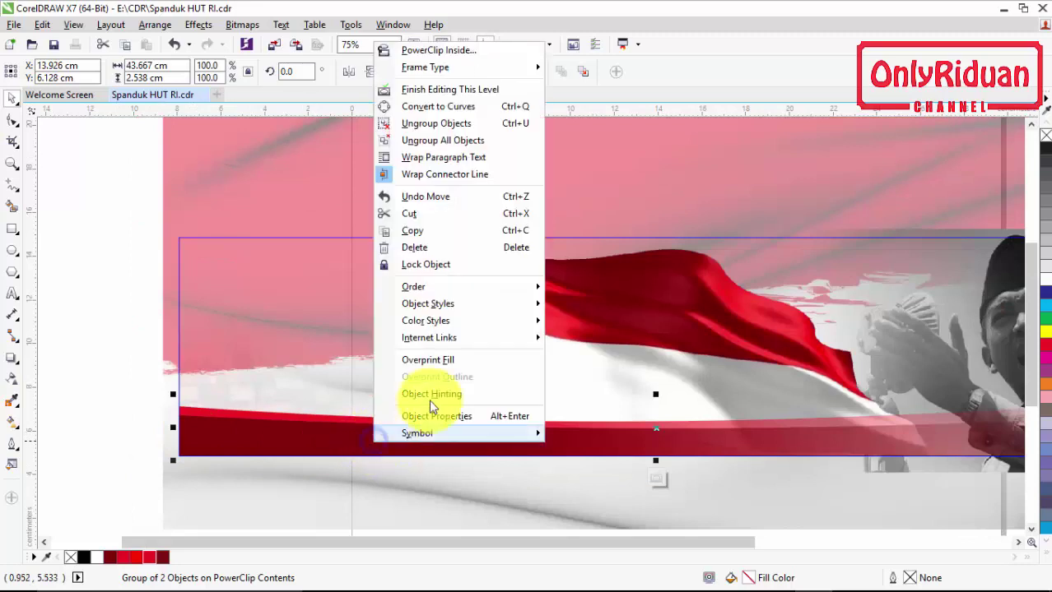
{"action": "left_click", "coordinate": [445, 95]}
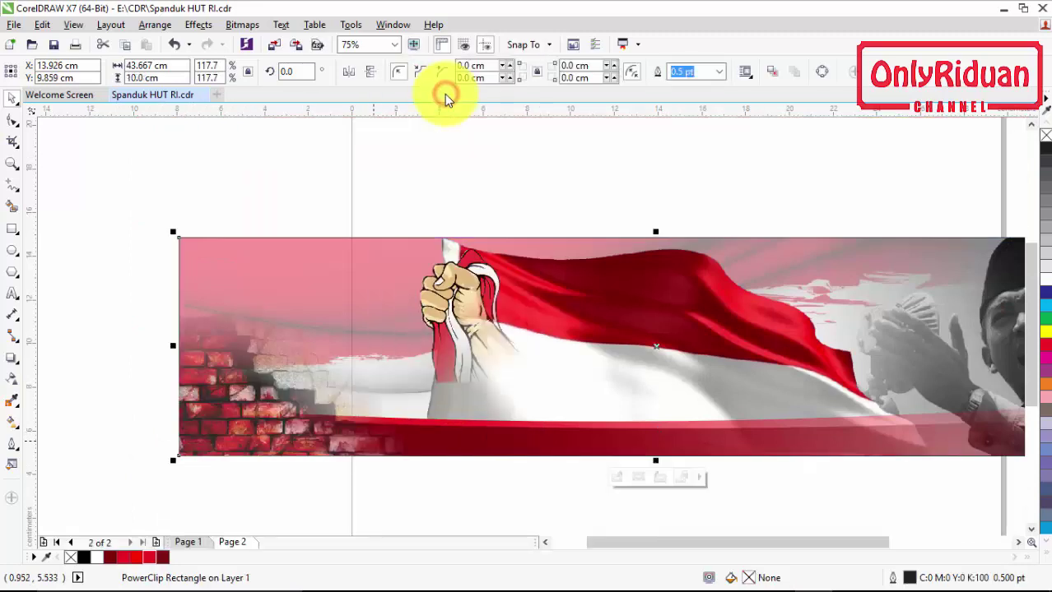
- PowerClip the brick wall image inside the banner's background rectangle
{"action": "left_click", "coordinate": [228, 380]}
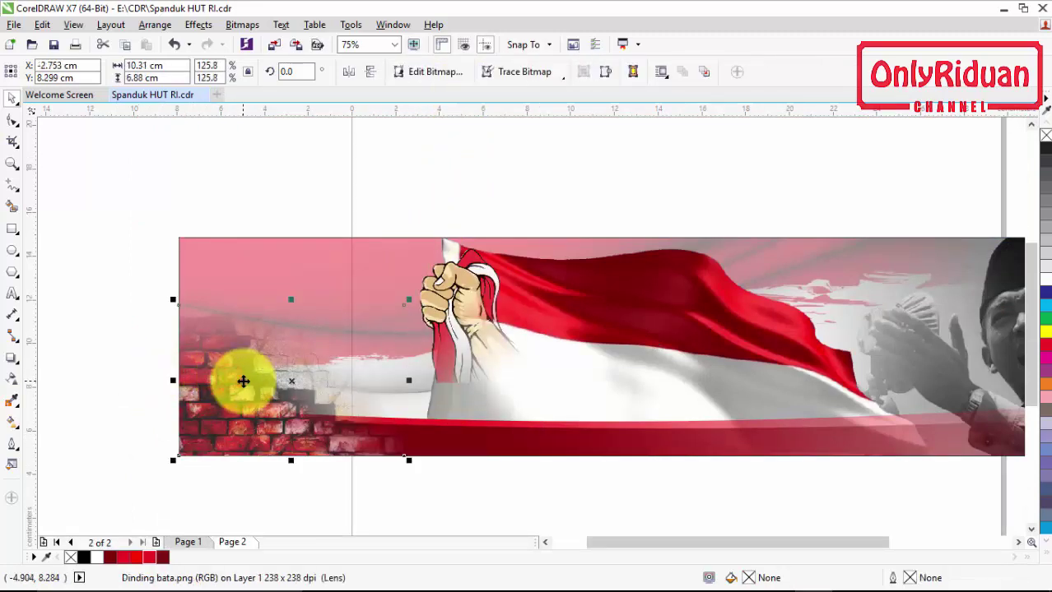
{"action": "right_click", "coordinate": [243, 381]}
{"action": "left_click", "coordinate": [306, 162]}
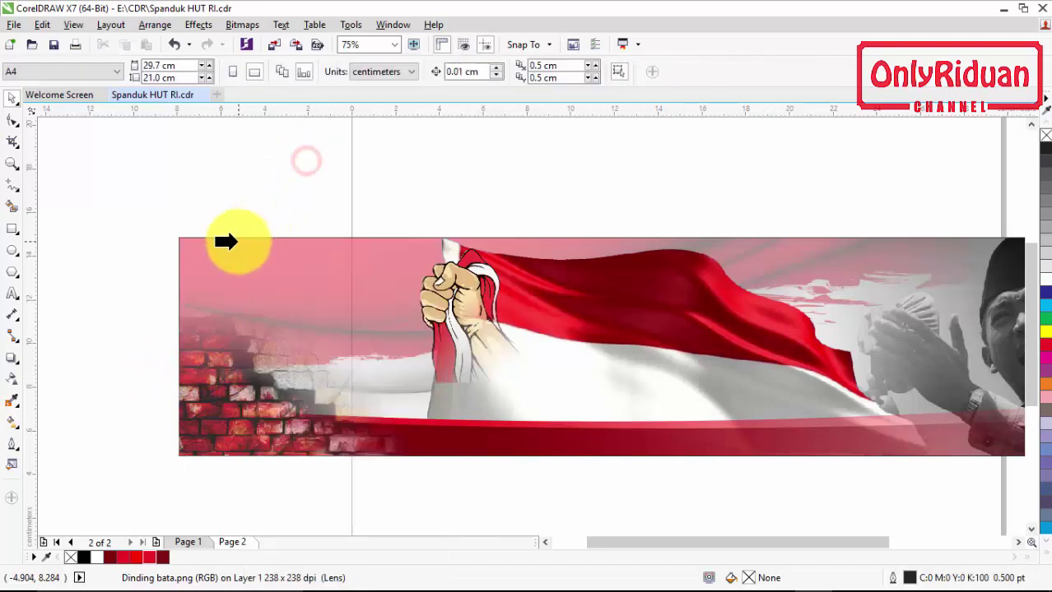
{"action": "left_click", "coordinate": [227, 241]}
{"action": "scroll", "coordinate": [158, 356], "scroll_direction": "down", "scroll_amount": 2}
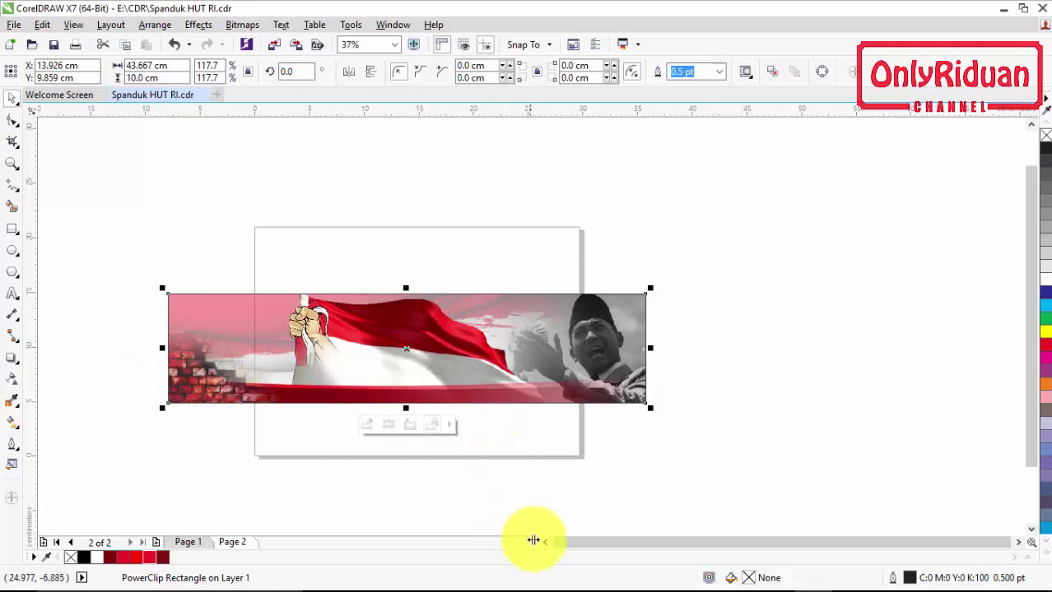
{"action": "left_click", "coordinate": [545, 543]}
{"action": "scroll", "coordinate": [317, 359], "scroll_direction": "up", "scroll_amount": 2}
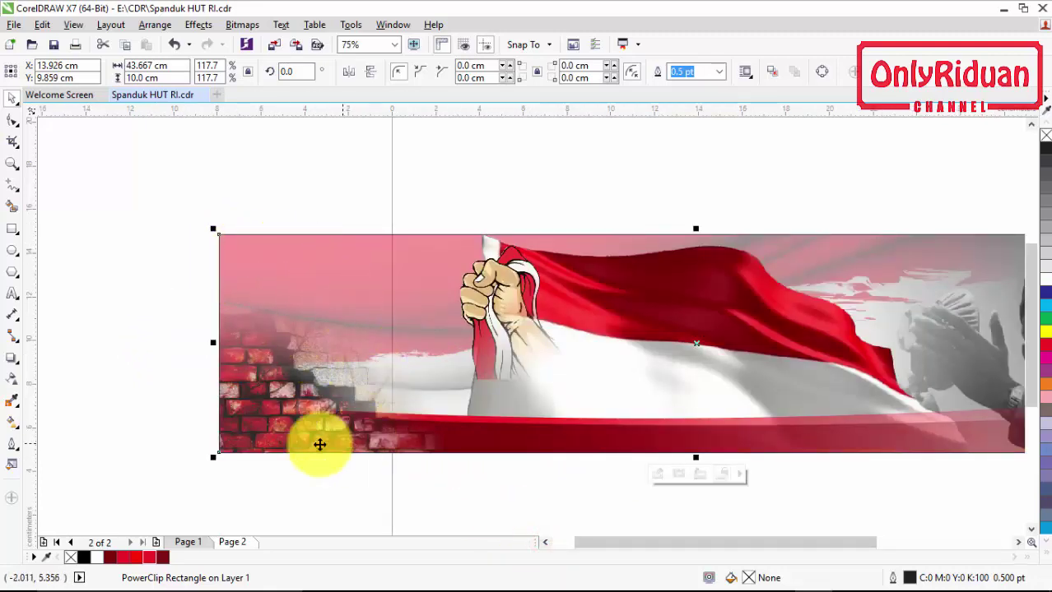
- Import the agusalim, bungtomo, hata, kartini, kihajar, sudirman and sukarno images together from the HUT RI pictures folder
{"action": "left_click", "coordinate": [14, 26]}
{"action": "left_click", "coordinate": [51, 260]}
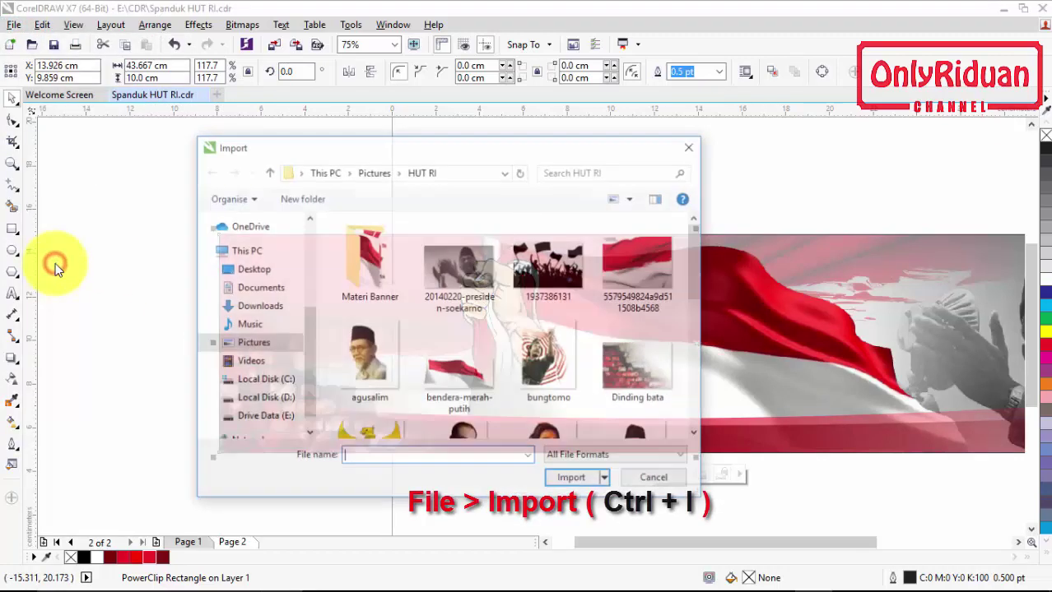
{"action": "left_click", "coordinate": [547, 354]}
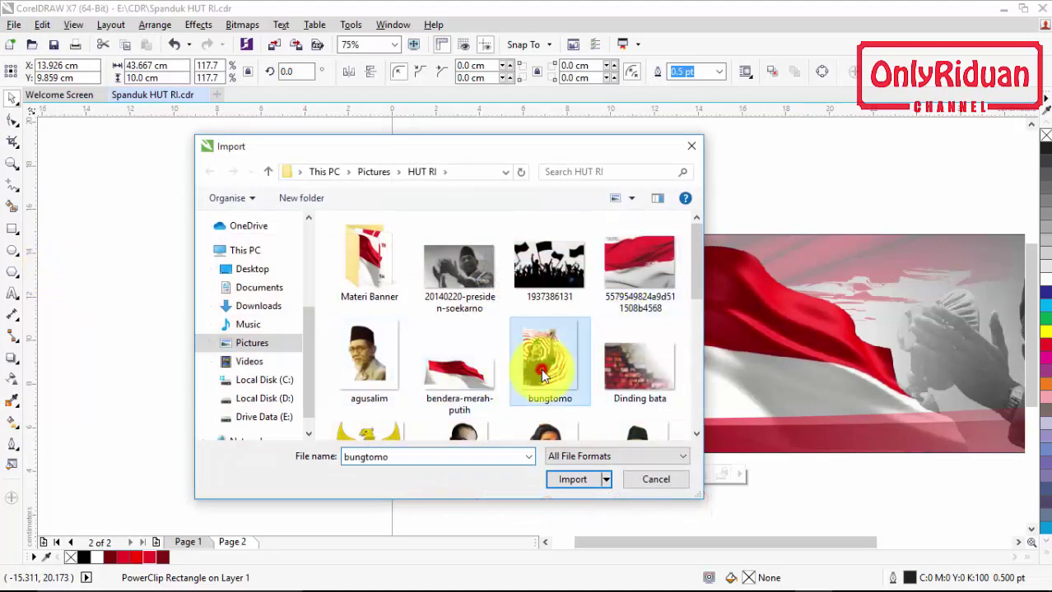
{"action": "left_click", "coordinate": [368, 353], "text": "ctrl"}
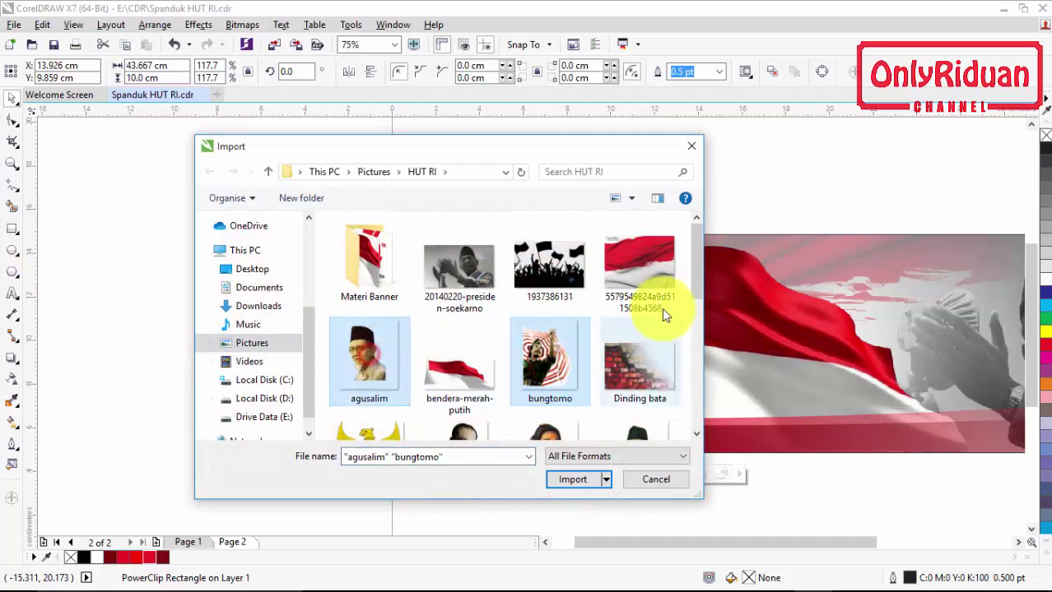
{"action": "left_click_drag", "start_coordinate": [695, 262], "coordinate": [694, 307]}
{"action": "left_click", "coordinate": [459, 319], "text": "ctrl"}
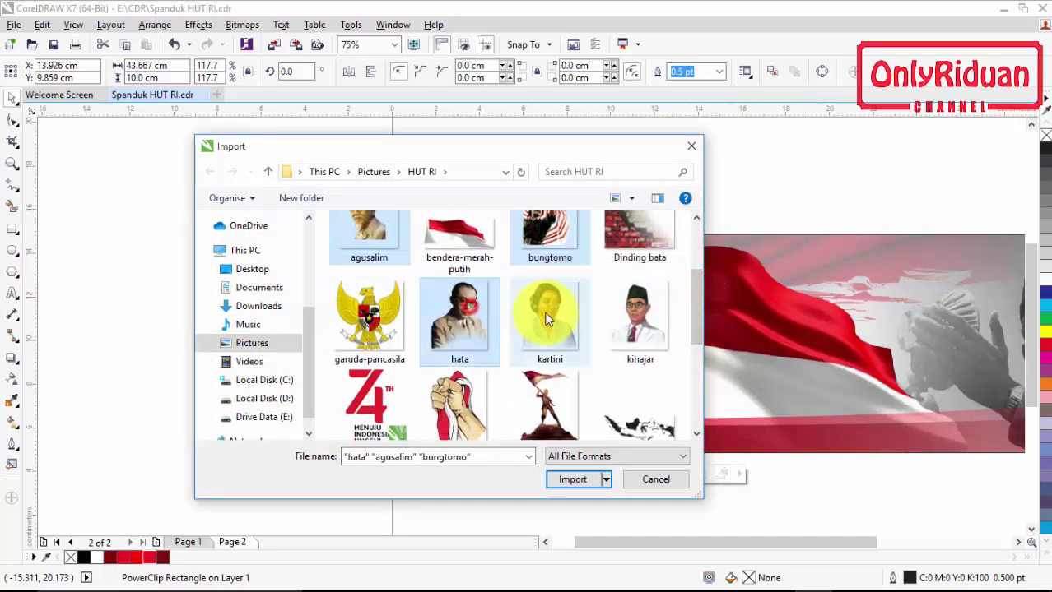
{"action": "left_click", "coordinate": [549, 319], "text": "ctrl"}
{"action": "left_click", "coordinate": [625, 321], "text": "ctrl"}
{"action": "left_click_drag", "start_coordinate": [694, 303], "coordinate": [699, 388]}
{"action": "left_click", "coordinate": [659, 301], "text": "ctrl"}
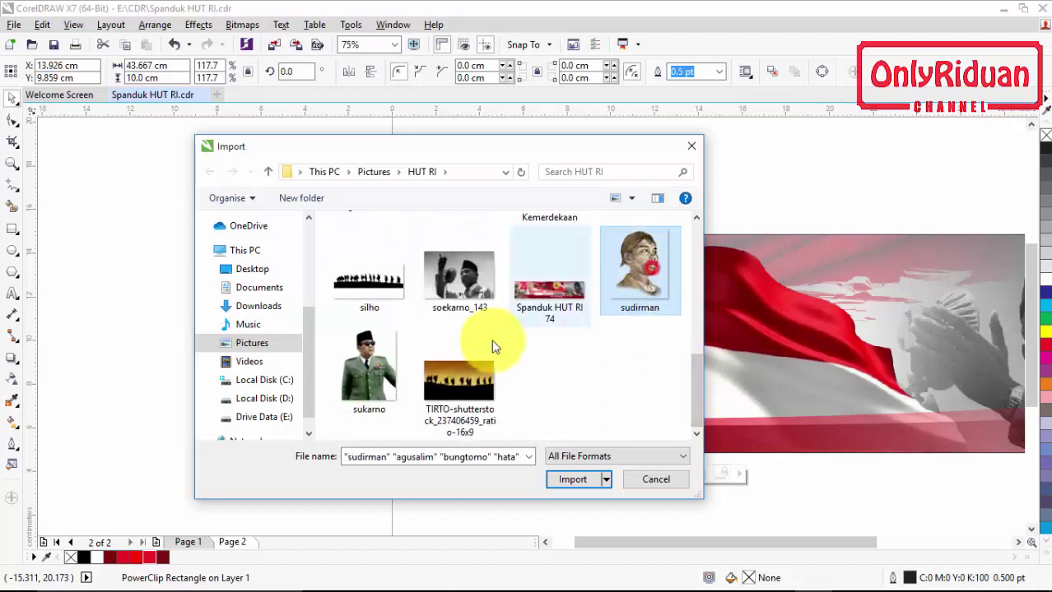
{"action": "left_click", "coordinate": [369, 374], "text": "ctrl"}
{"action": "left_click", "coordinate": [575, 481]}
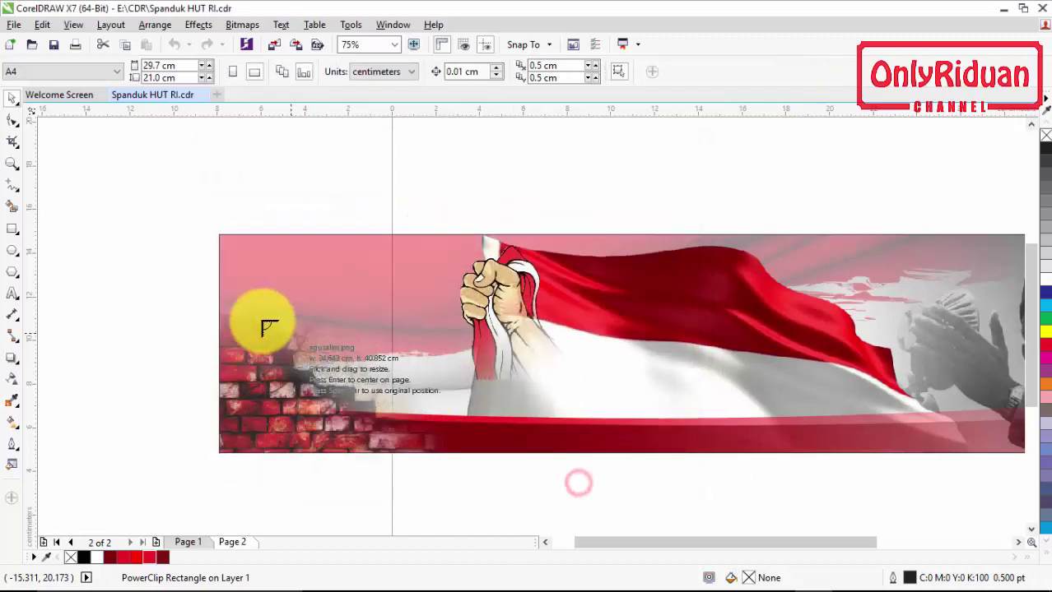
- Place the seven imported portraits at reduced size, five in a row along the banner's upper edge and sudirman and sukarno over the flag
{"action": "left_click_drag", "start_coordinate": [354, 161], "coordinate": [493, 284]}
{"action": "left_click_drag", "start_coordinate": [510, 168], "coordinate": [601, 270]}
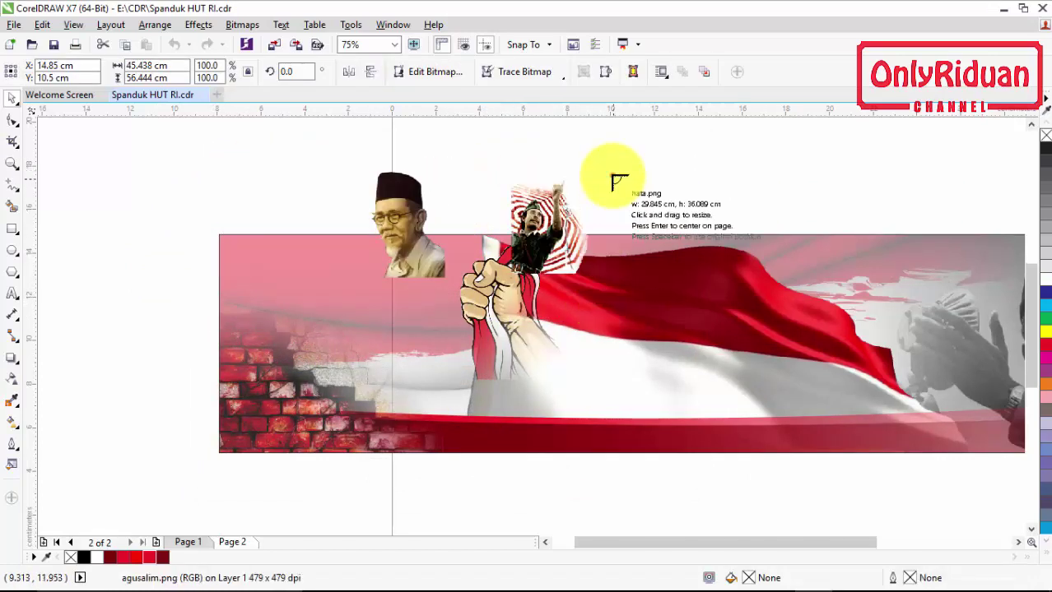
{"action": "left_click_drag", "start_coordinate": [613, 171], "coordinate": [701, 284]}
{"action": "left_click_drag", "start_coordinate": [727, 180], "coordinate": [806, 284]}
{"action": "left_click_drag", "start_coordinate": [838, 181], "coordinate": [926, 304]}
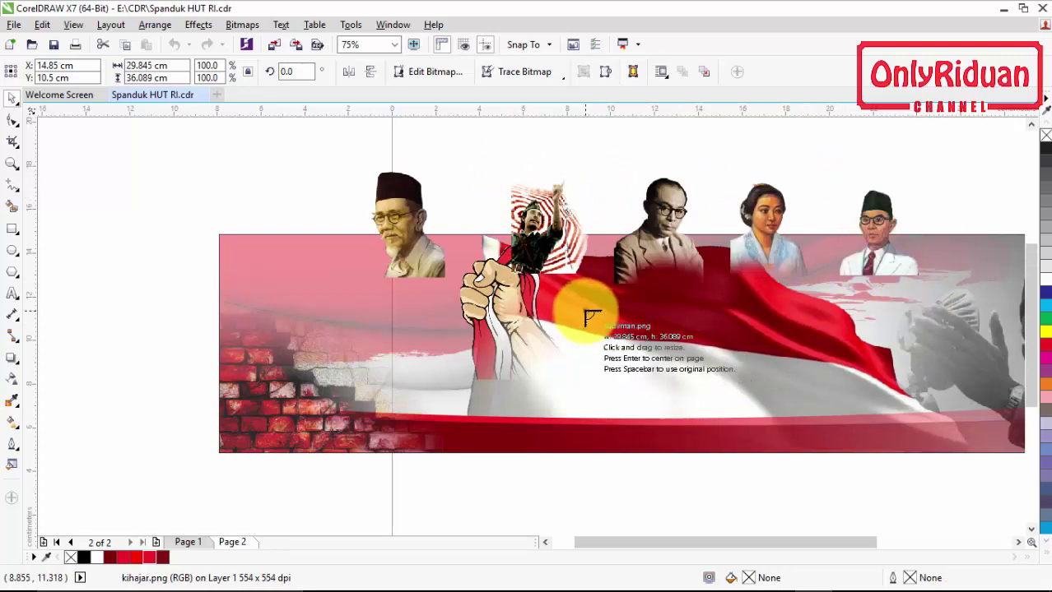
{"action": "left_click_drag", "start_coordinate": [597, 313], "coordinate": [727, 349]}
{"action": "left_click_drag", "start_coordinate": [693, 307], "coordinate": [796, 411]}
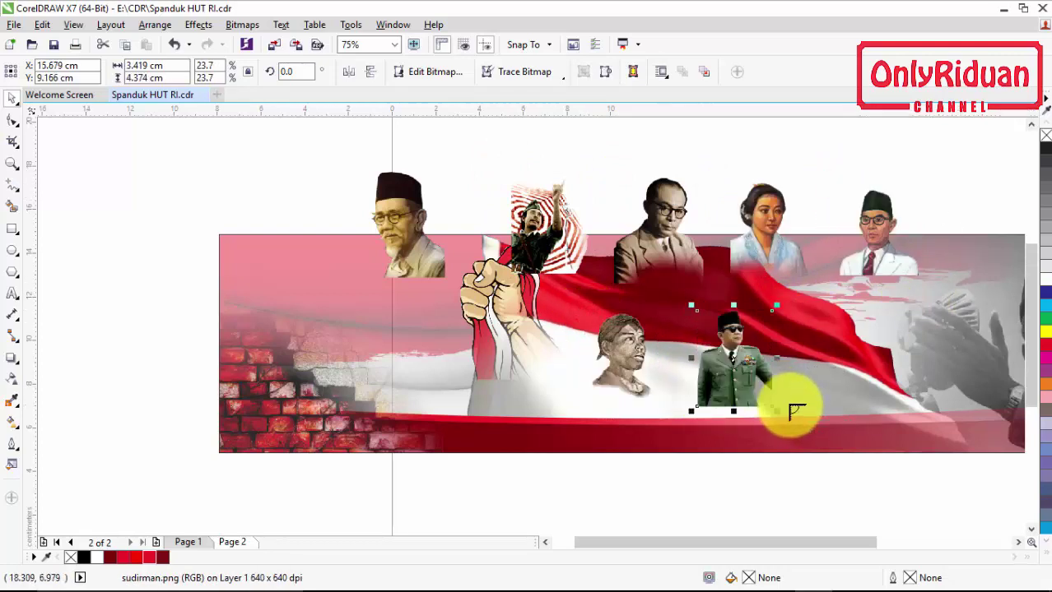
- Move the bungtomo image to the banner's upper-left corner and place the kartini portrait just below it, shrunk to about 3.07 × 3.71 cm
{"action": "left_click", "coordinate": [532, 245]}
{"action": "left_click_drag", "start_coordinate": [549, 233], "coordinate": [256, 292]}
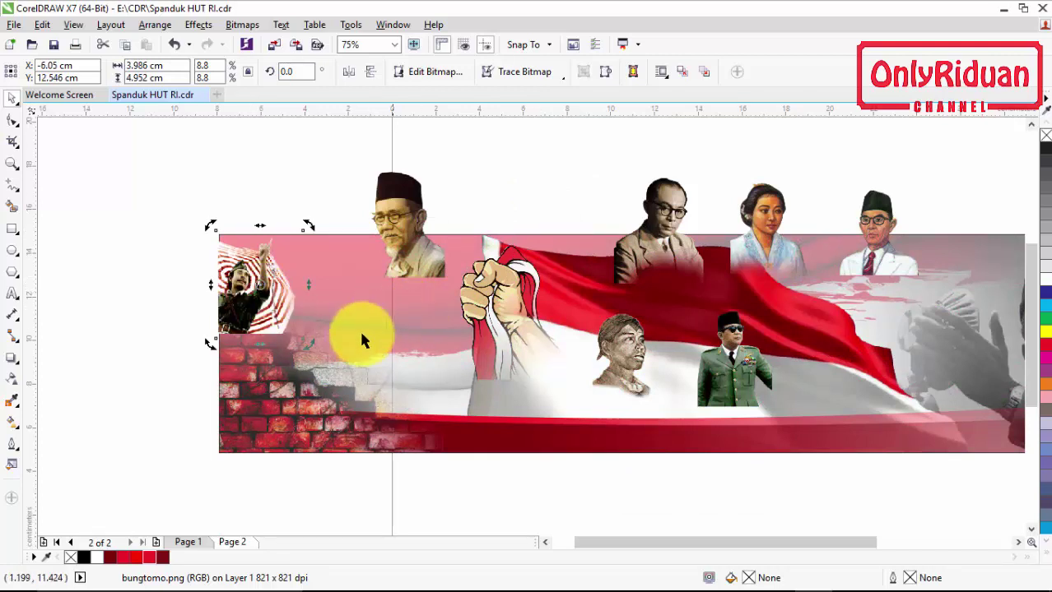
{"action": "left_click_drag", "start_coordinate": [754, 241], "coordinate": [251, 344]}
{"action": "left_click_drag", "start_coordinate": [293, 403], "coordinate": [286, 425]}
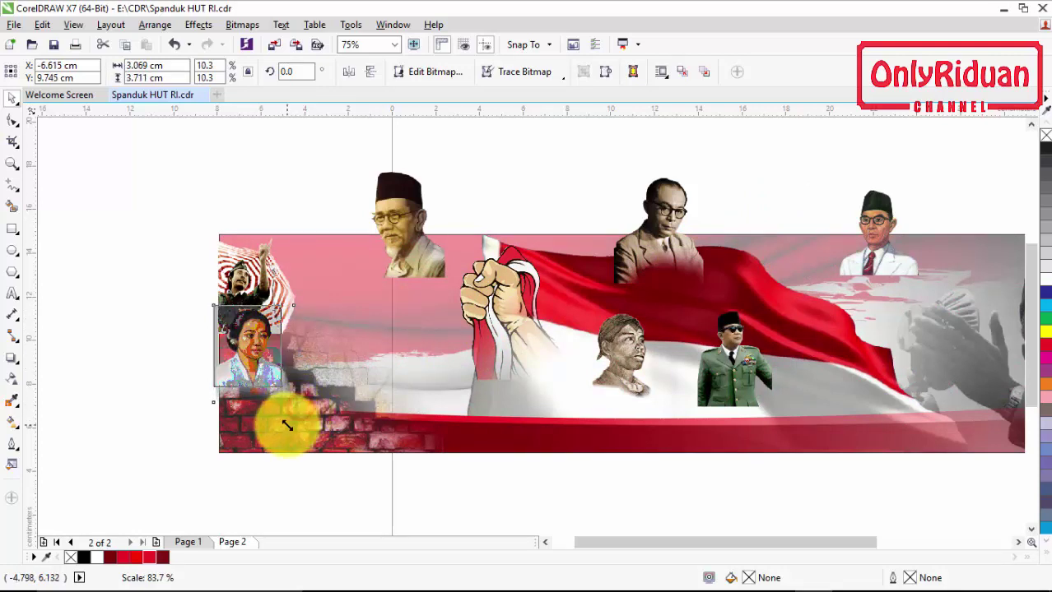
{"action": "left_click_drag", "start_coordinate": [253, 364], "coordinate": [255, 359]}
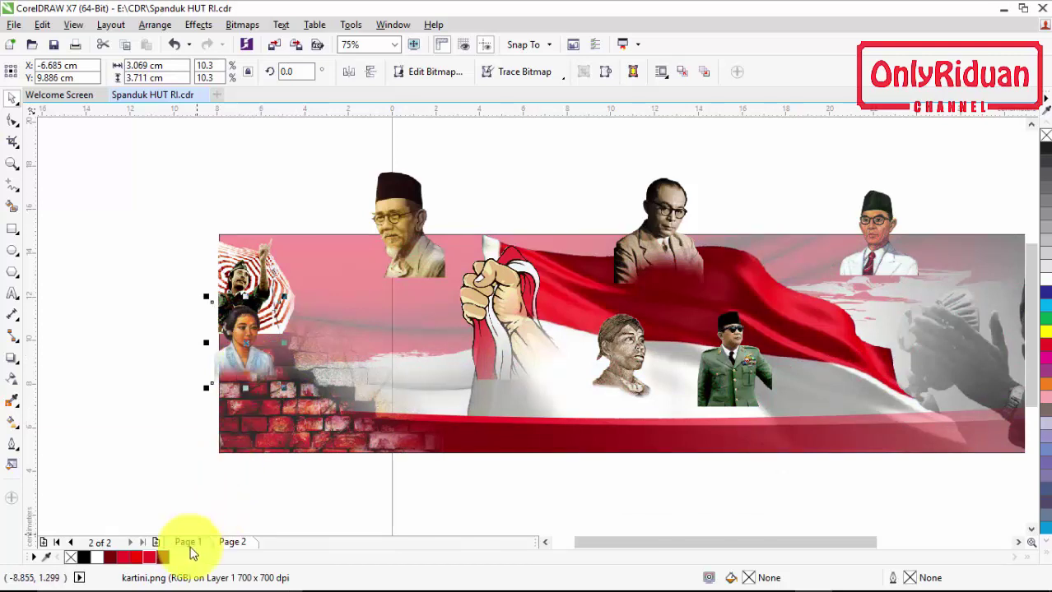
- Compare the portrait arrangement on Page 2 with the finished banner on Page 1
{"action": "left_click", "coordinate": [189, 544]}
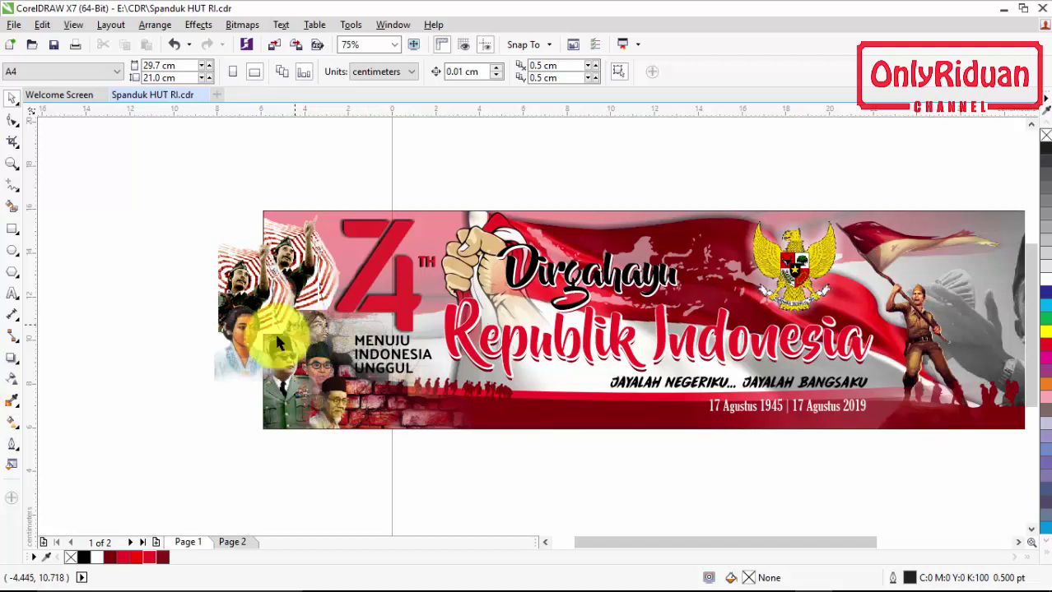
{"action": "left_click", "coordinate": [231, 541]}
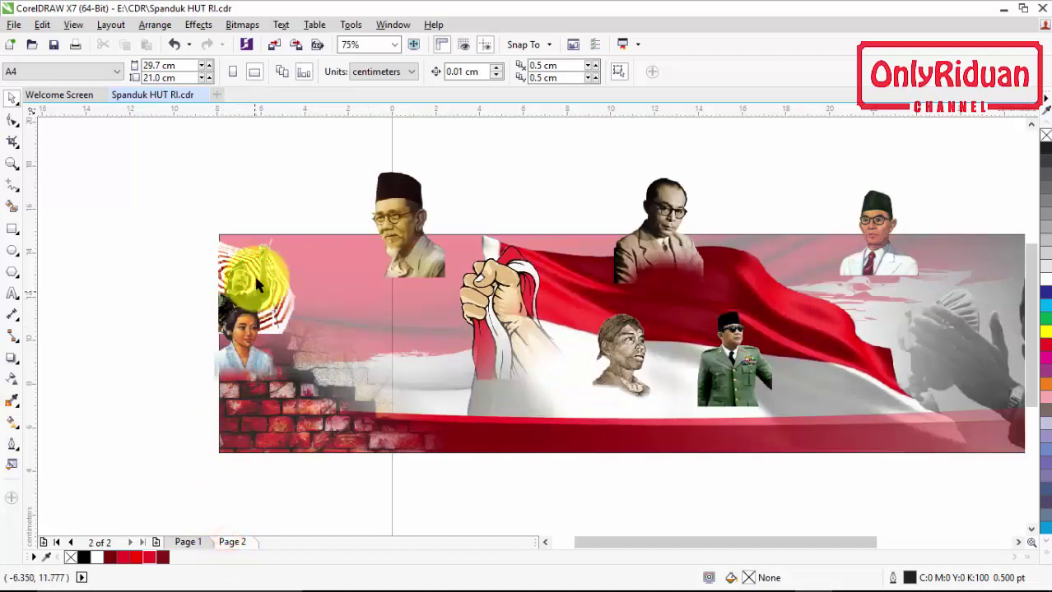
{"action": "left_click", "coordinate": [194, 545]}
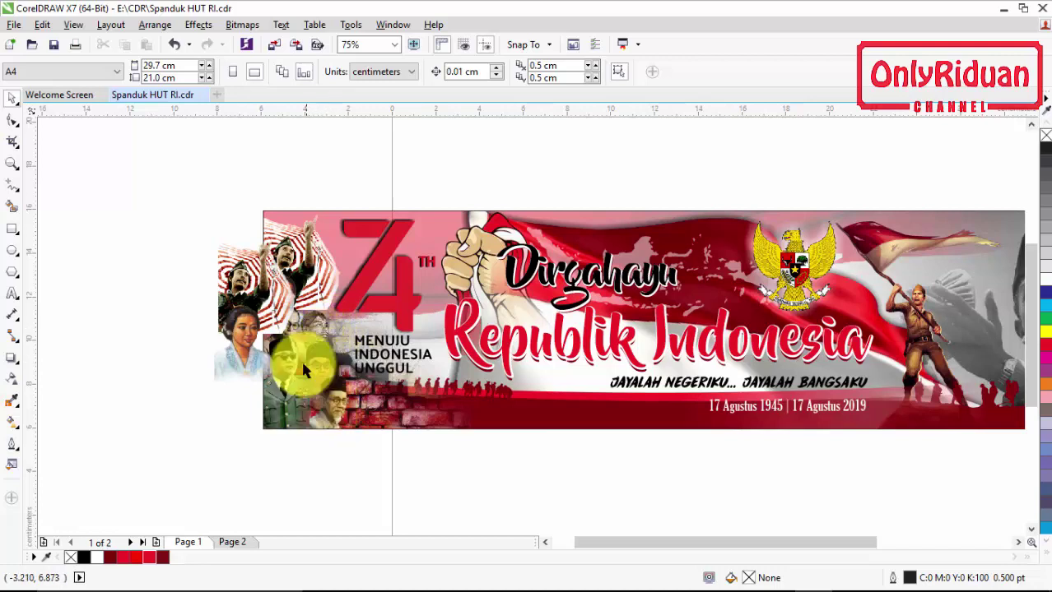
{"action": "left_click", "coordinate": [232, 543]}
- Move the hata portrait onto the brick wall below the kartini portrait and bring it to the front of the page
{"action": "left_click_drag", "start_coordinate": [627, 257], "coordinate": [247, 393]}
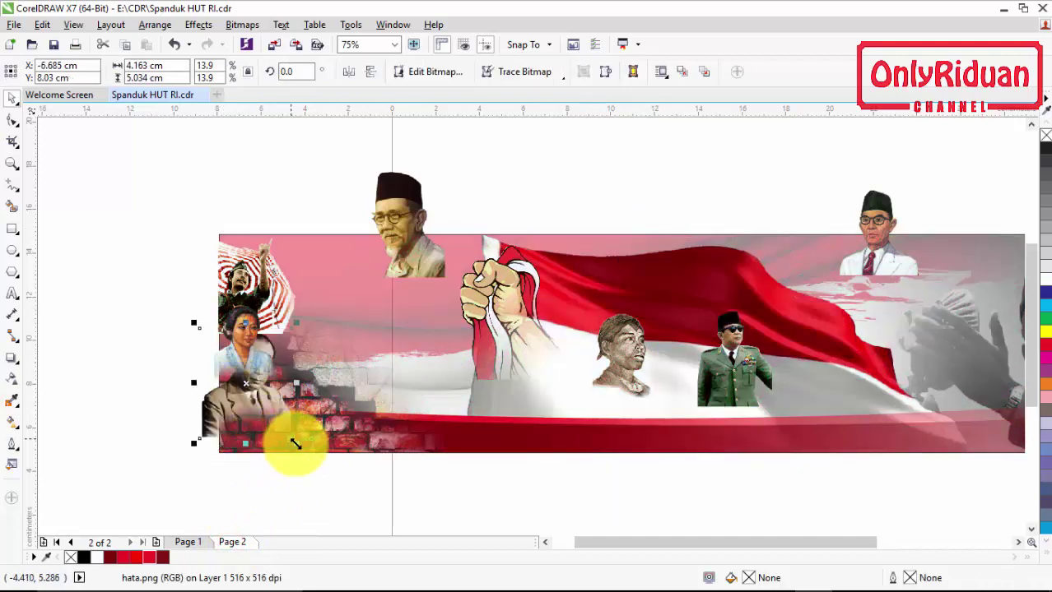
{"action": "right_click", "coordinate": [247, 386]}
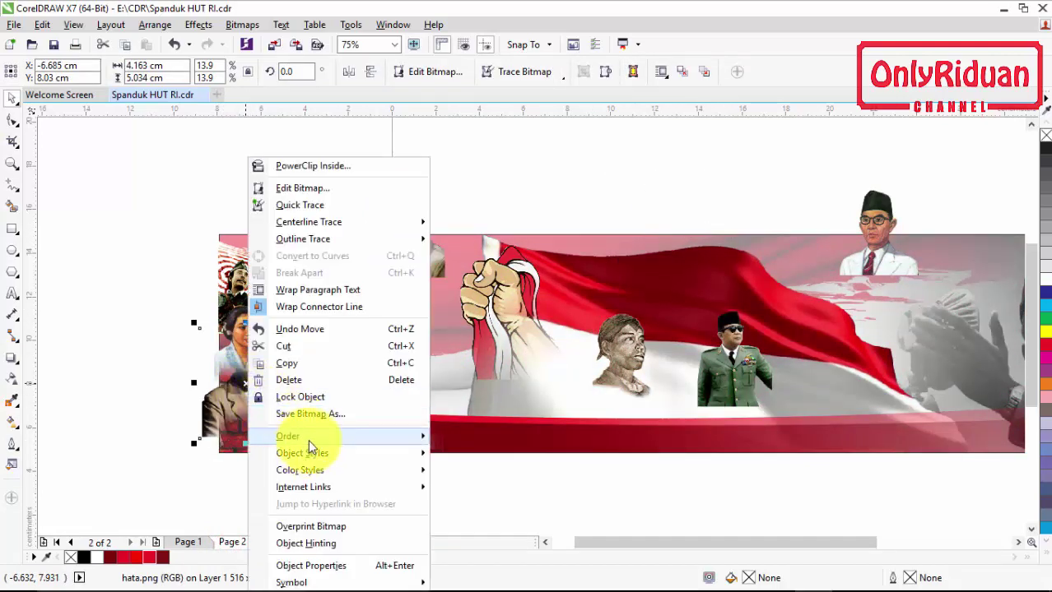
{"action": "mouse_move", "coordinate": [309, 439]}
{"action": "left_click", "coordinate": [496, 436]}
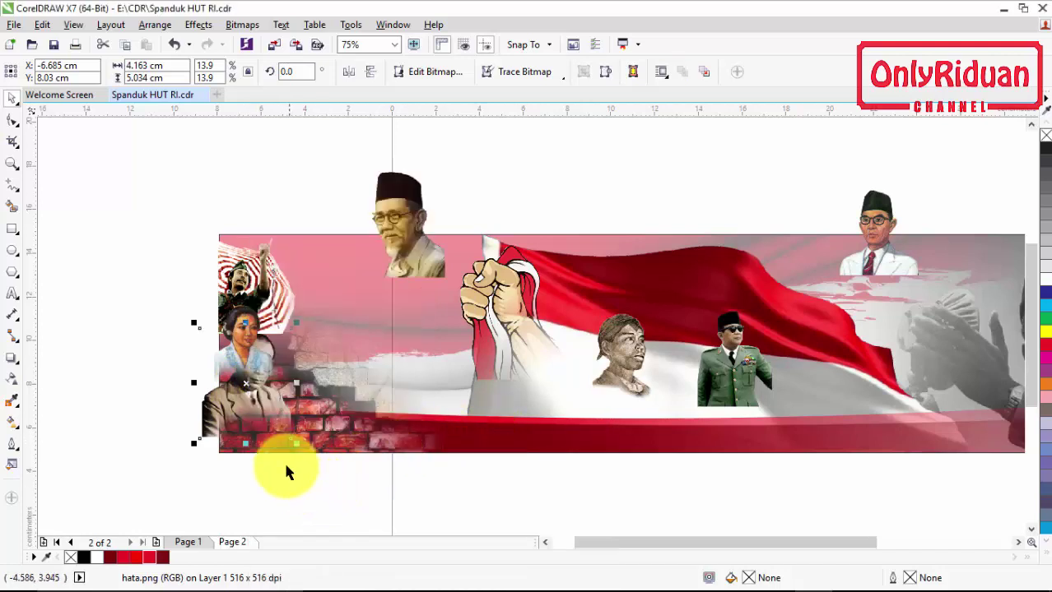
- Shrink the hata portrait to about 3.0 × 3.6 cm and place it over the bricks beside the kartini portrait
{"action": "left_click_drag", "start_coordinate": [262, 413], "coordinate": [412, 409]}
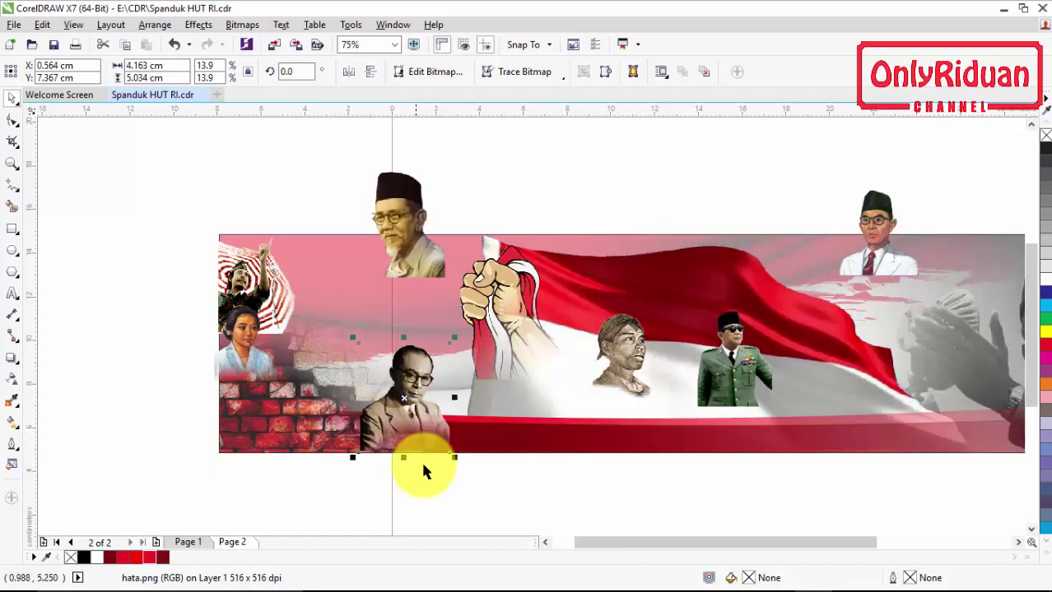
{"action": "left_click_drag", "start_coordinate": [460, 466], "coordinate": [433, 477]}
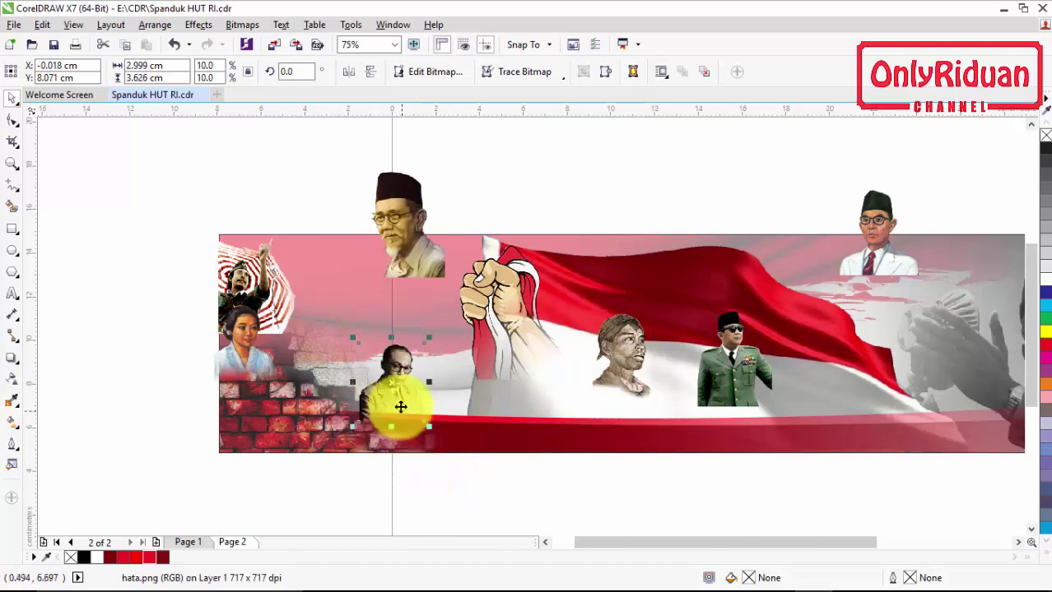
{"action": "left_click_drag", "start_coordinate": [402, 404], "coordinate": [259, 380]}
- Select all objects on Page 2 and scale them down proportionally from the lower-left corner to about 35.6 cm overall width
{"action": "scroll", "coordinate": [259, 380], "scroll_direction": "down", "scroll_amount": 2}
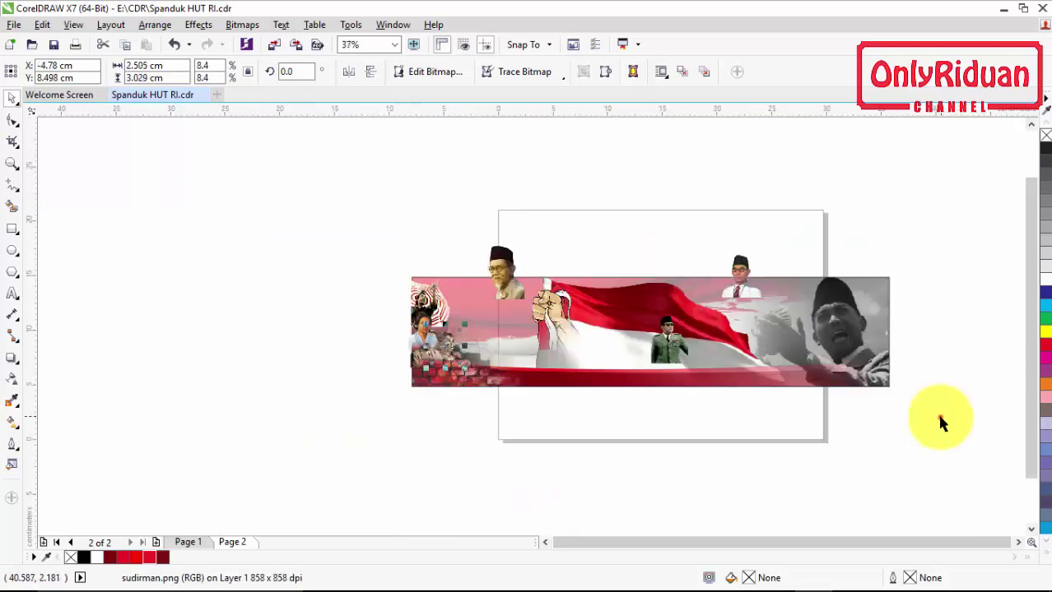
{"action": "left_click_drag", "start_coordinate": [939, 418], "coordinate": [379, 237]}
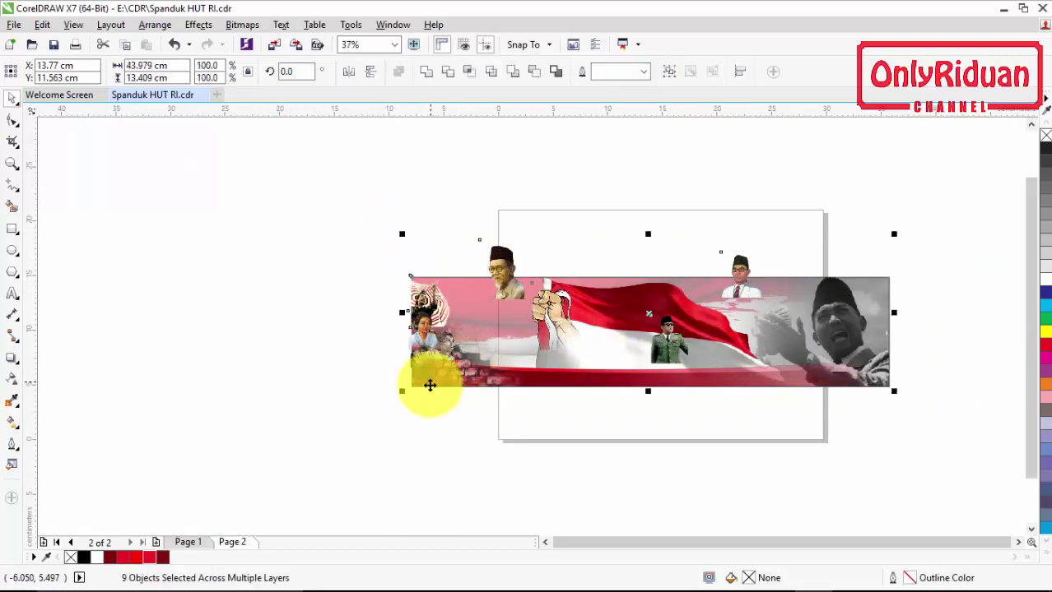
{"action": "left_click", "coordinate": [915, 412]}
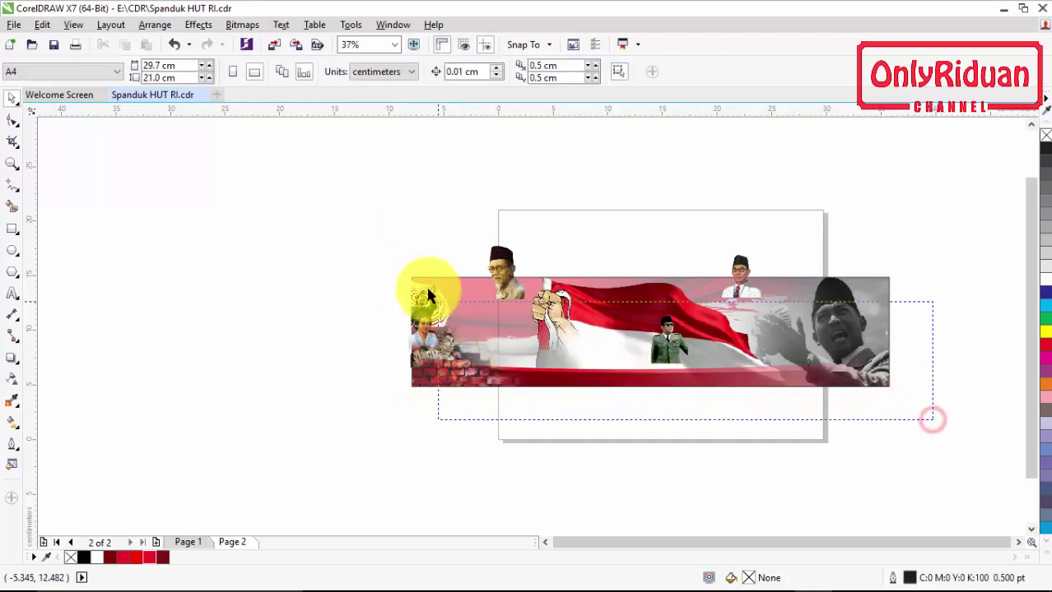
{"action": "key", "text": "ctrl+a"}
{"action": "left_click_drag", "start_coordinate": [402, 394], "coordinate": [494, 387]}
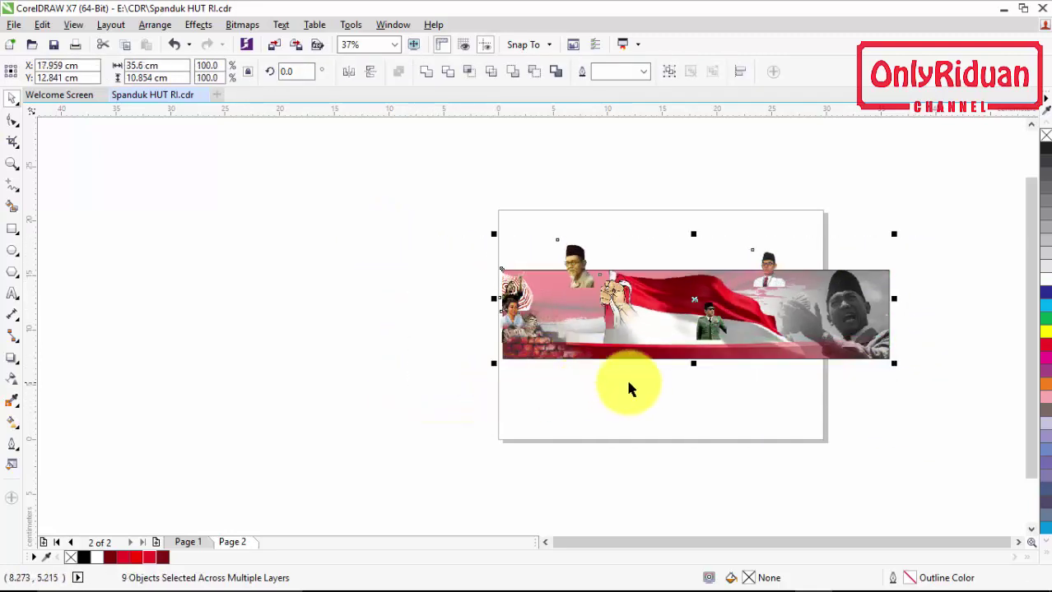
- Scale all selected objects on Page 2 down proportionally to about 29.1 cm overall width and deselect them
{"action": "left_click_drag", "start_coordinate": [895, 364], "coordinate": [822, 361]}
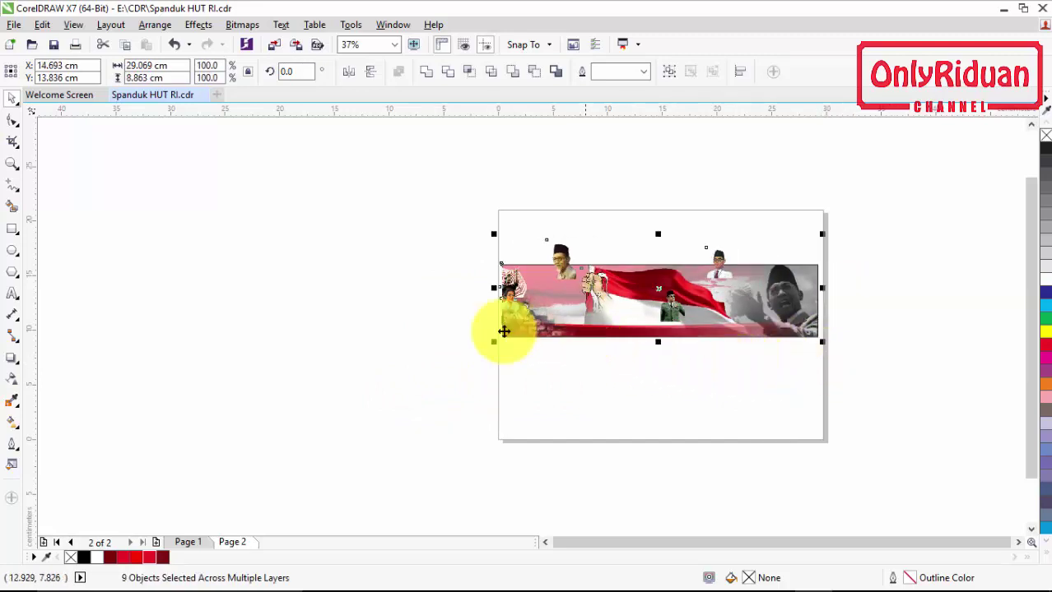
{"action": "left_click", "coordinate": [15, 165]}
{"action": "left_click_drag", "start_coordinate": [485, 226], "coordinate": [822, 348]}
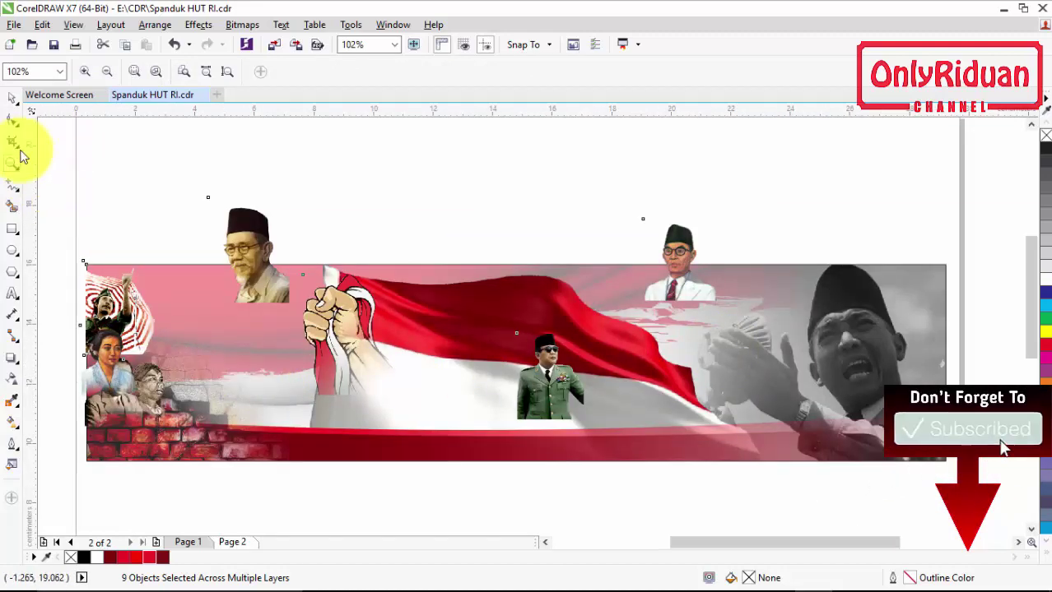
{"action": "left_click", "coordinate": [12, 97]}
{"action": "left_click", "coordinate": [92, 135]}
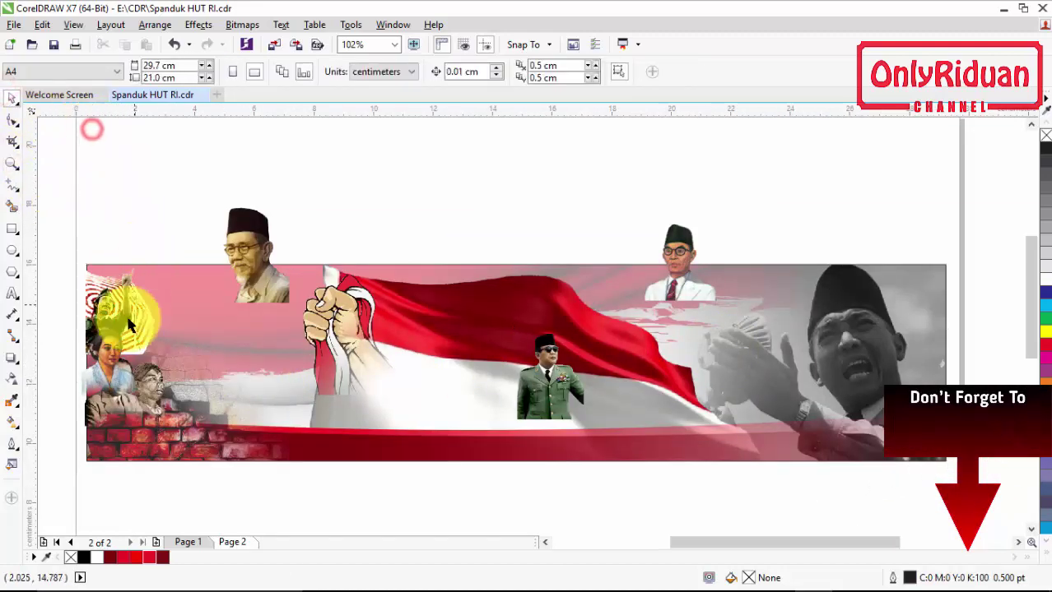
- PowerClip the bungtomo portrait with the red-and-white umbrella inside the banner rectangle
{"action": "left_click", "coordinate": [102, 404]}
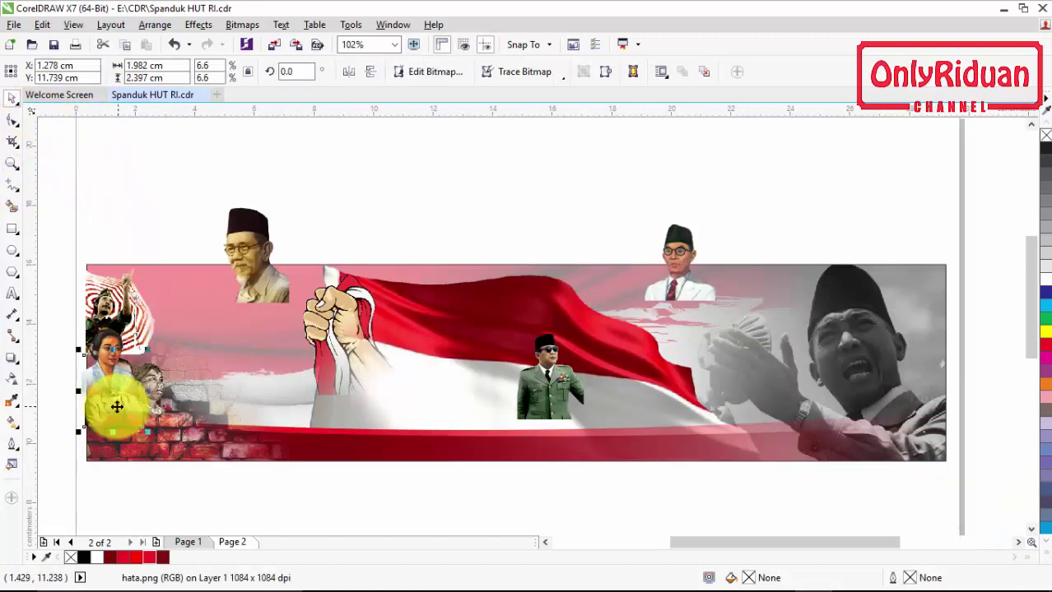
{"action": "left_click", "coordinate": [545, 545]}
{"action": "scroll", "coordinate": [216, 364], "scroll_direction": "up", "scroll_amount": 1}
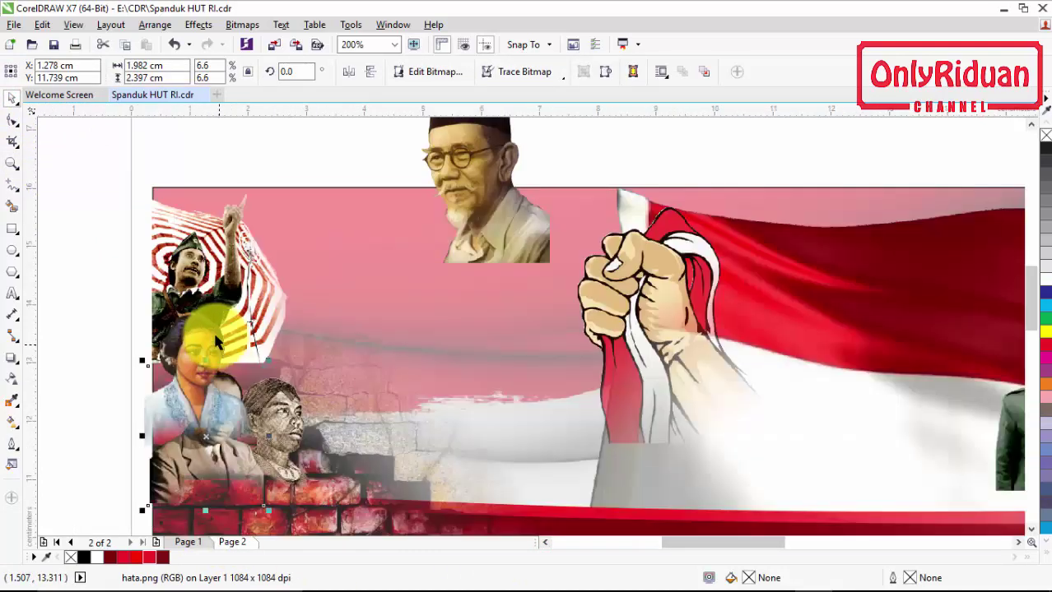
{"action": "right_click", "coordinate": [211, 262]}
{"action": "left_click", "coordinate": [263, 165]}
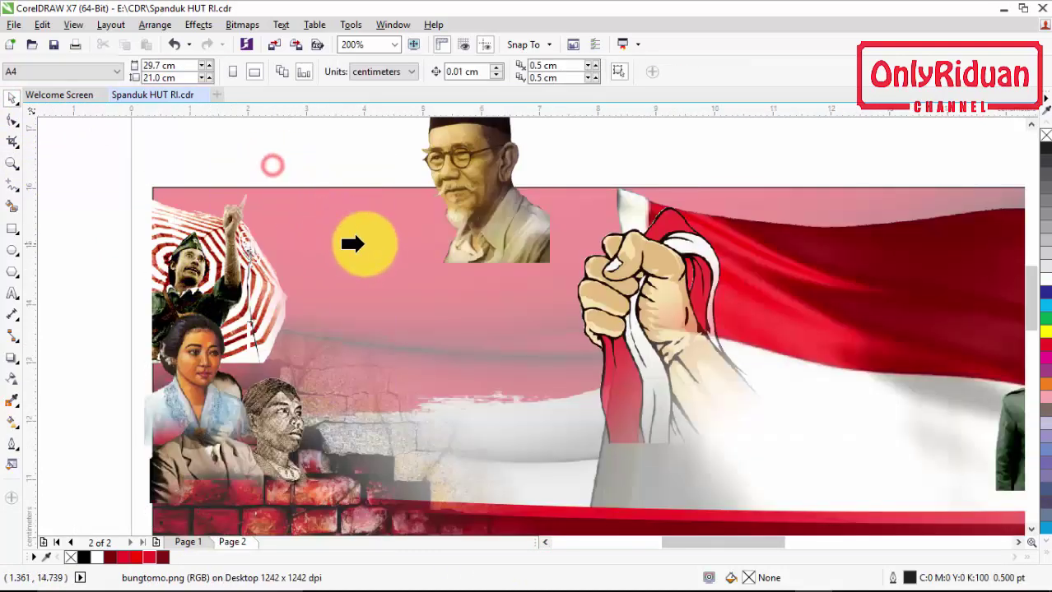
{"action": "left_click", "coordinate": [364, 245]}
{"action": "left_click_drag", "start_coordinate": [361, 263], "coordinate": [339, 295]}
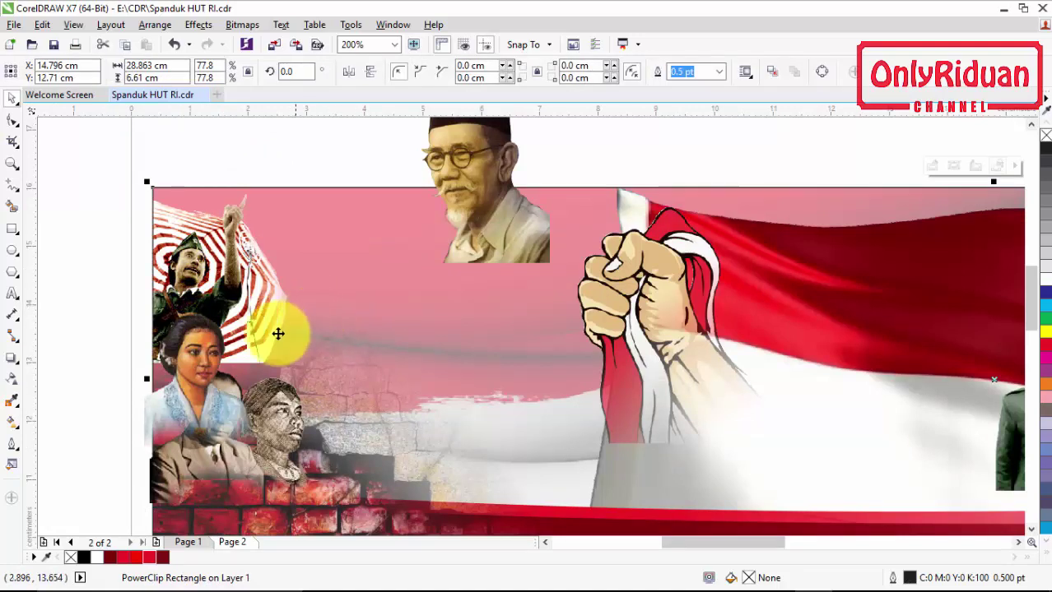
- Shrink the kartini portrait to about 1.9 × 2.2 cm and shift it slightly up over the bungtomo image
{"action": "left_click", "coordinate": [199, 362]}
{"action": "right_click", "coordinate": [199, 358]}
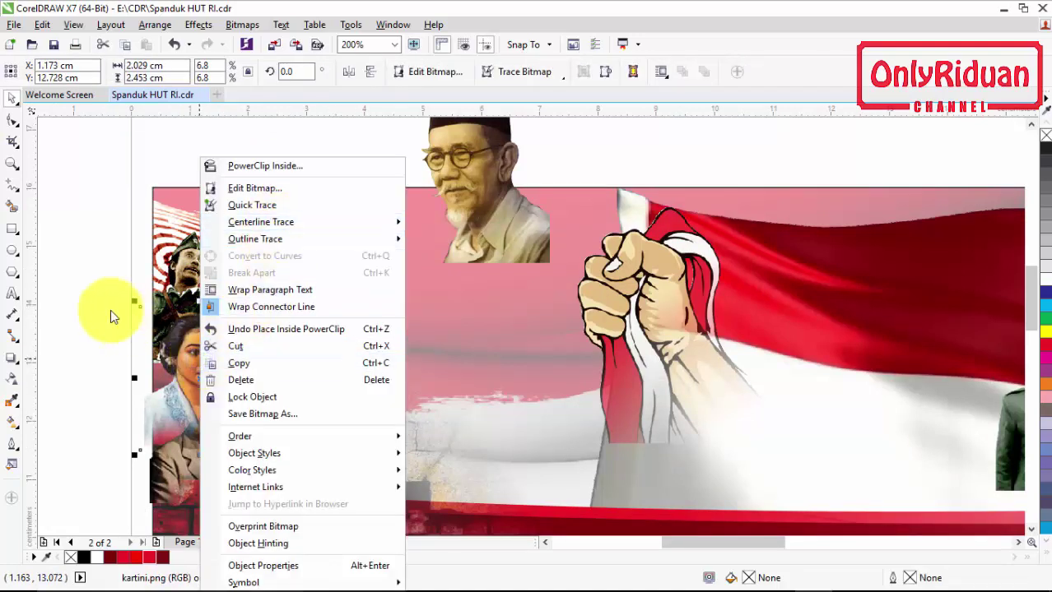
{"action": "left_click", "coordinate": [87, 298]}
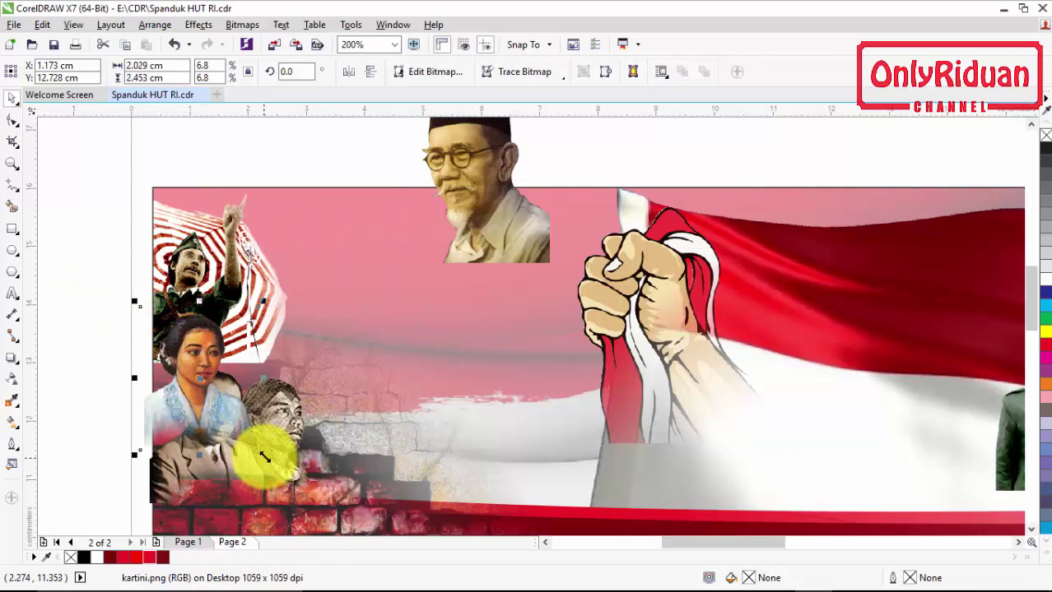
{"action": "left_click_drag", "start_coordinate": [263, 458], "coordinate": [254, 486]}
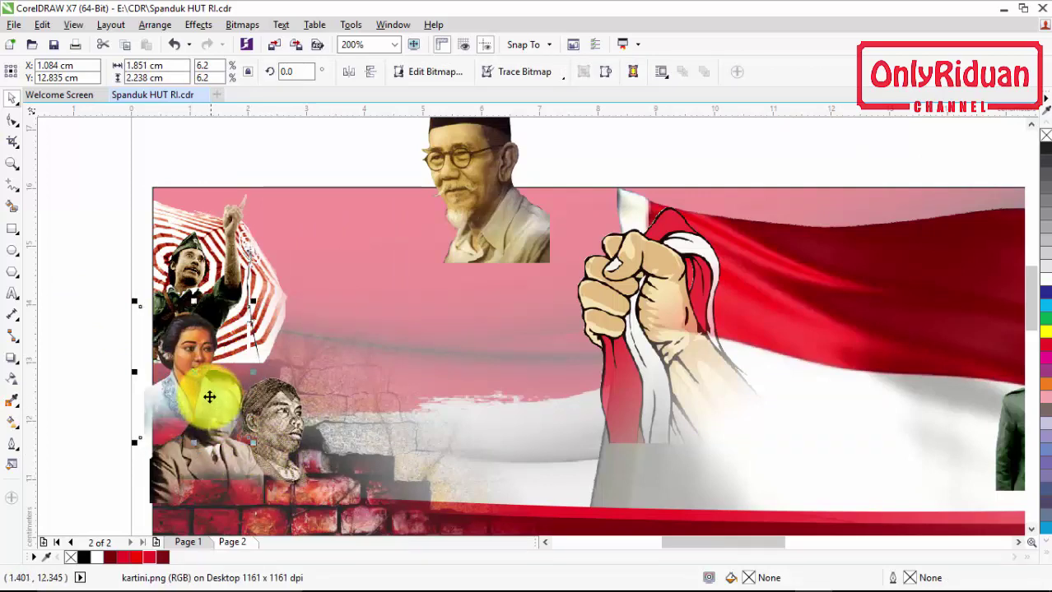
{"action": "left_click_drag", "start_coordinate": [198, 389], "coordinate": [204, 376]}
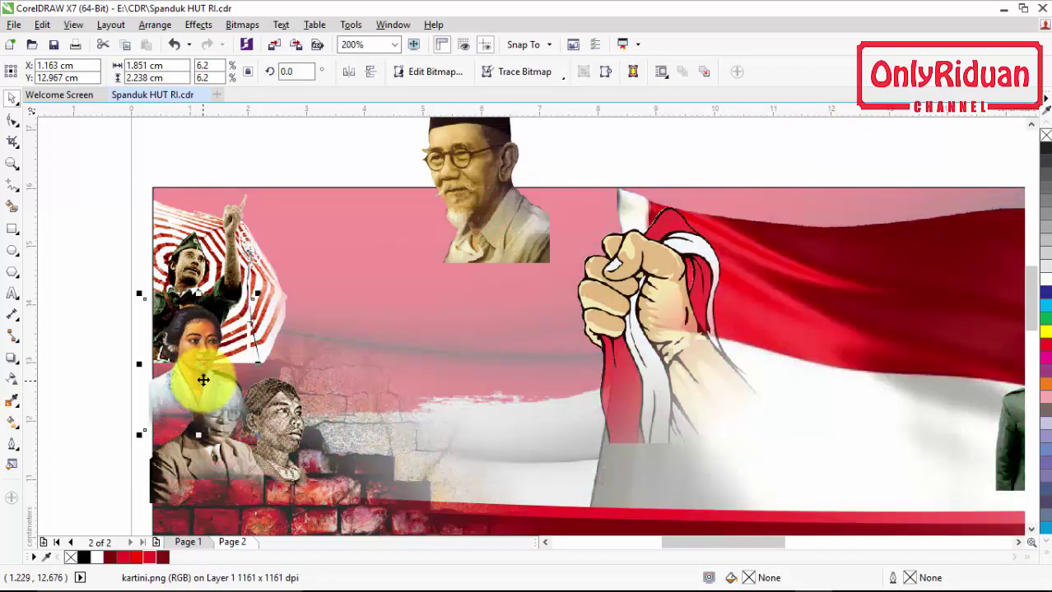
- PowerClip the kartini portrait inside the banner rectangle
{"action": "right_click", "coordinate": [193, 343]}
{"action": "left_click", "coordinate": [274, 169]}
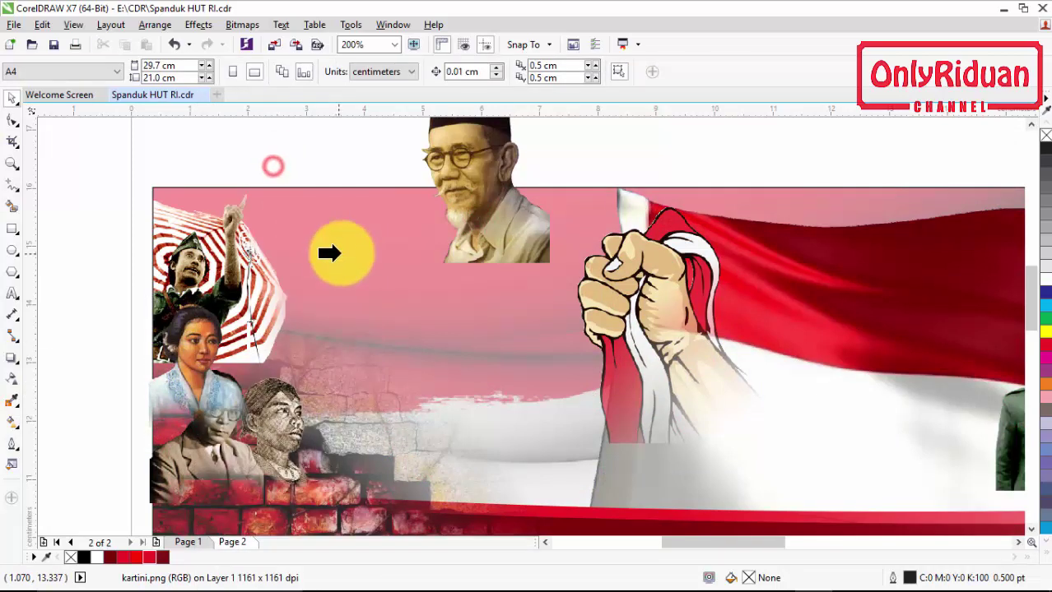
{"action": "left_click", "coordinate": [338, 255]}
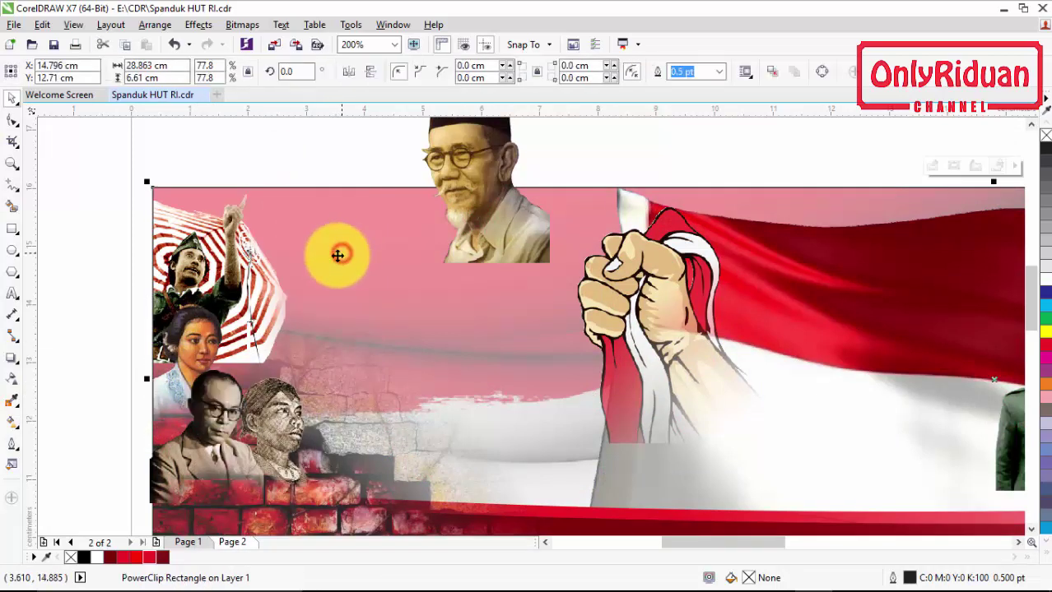
- Shrink the hata portrait to about 1.8 × 2.1 cm at the banner's left edge and move the sudirman portrait closer beside it
{"action": "left_click", "coordinate": [220, 449]}
{"action": "left_click_drag", "start_coordinate": [218, 449], "coordinate": [207, 444]}
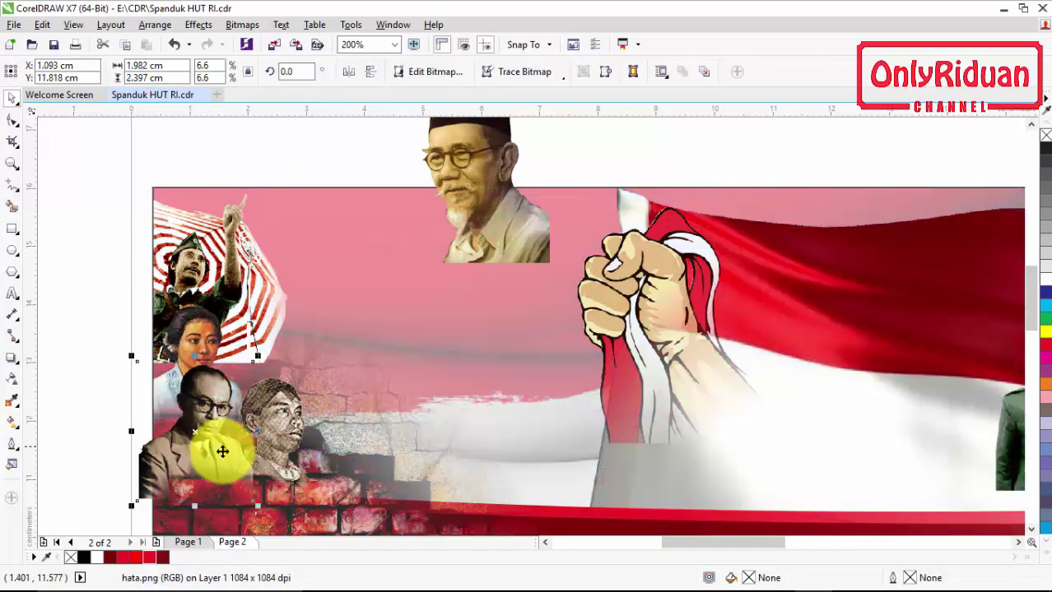
{"action": "left_click_drag", "start_coordinate": [257, 505], "coordinate": [245, 492]}
{"action": "left_click_drag", "start_coordinate": [204, 427], "coordinate": [249, 421]}
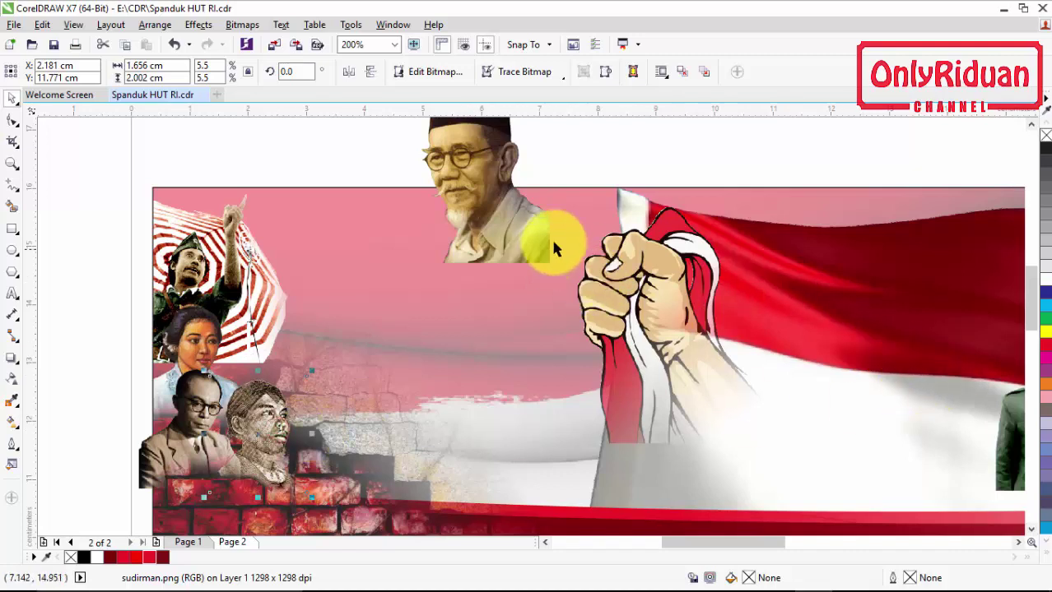
- Move the sukarno portrait from the flag to the banner's lower-left corner, just below the hata portrait
{"action": "scroll", "coordinate": [553, 238], "scroll_direction": "down", "scroll_amount": 1}
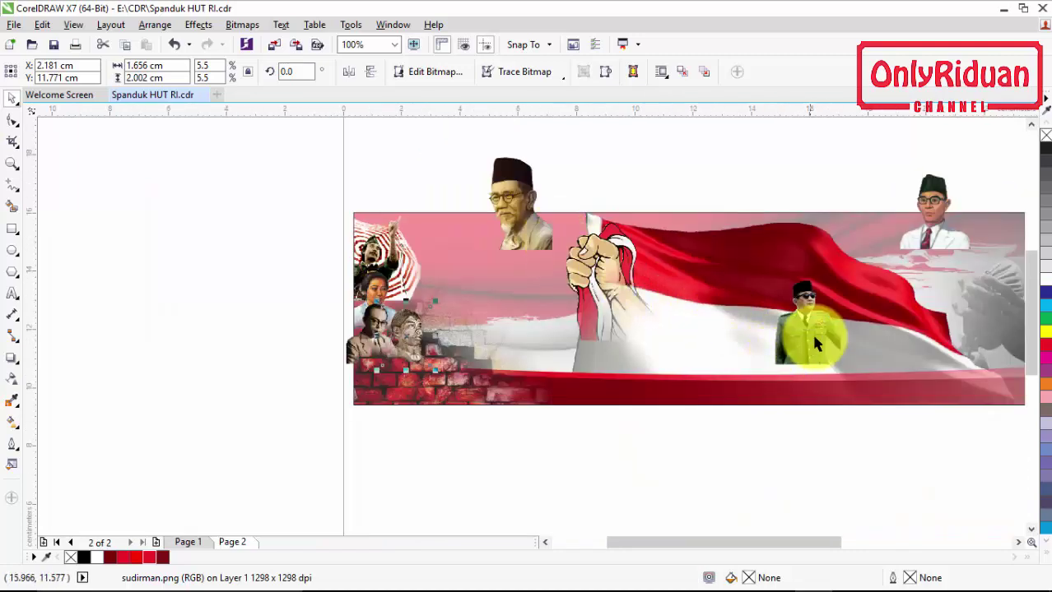
{"action": "left_click_drag", "start_coordinate": [816, 344], "coordinate": [377, 374]}
{"action": "scroll", "coordinate": [381, 374], "scroll_direction": "up", "scroll_amount": 2}
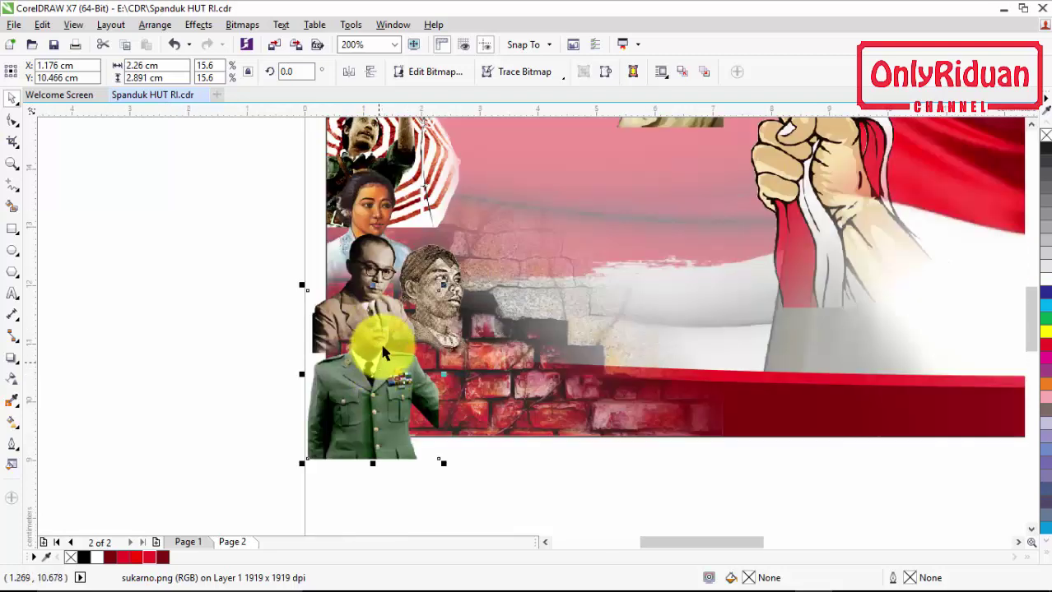
{"action": "left_click", "coordinate": [265, 292]}
- PowerClip the hata portrait inside the banner rectangle
{"action": "left_click", "coordinate": [363, 257]}
{"action": "right_click", "coordinate": [378, 262]}
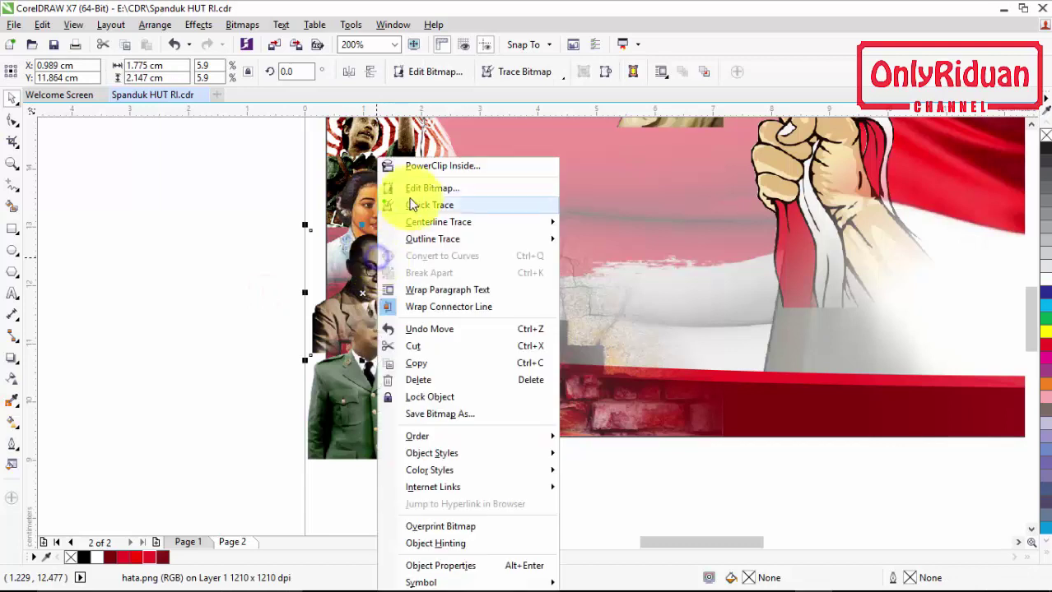
{"action": "left_click", "coordinate": [442, 165]}
{"action": "left_click", "coordinate": [503, 180]}
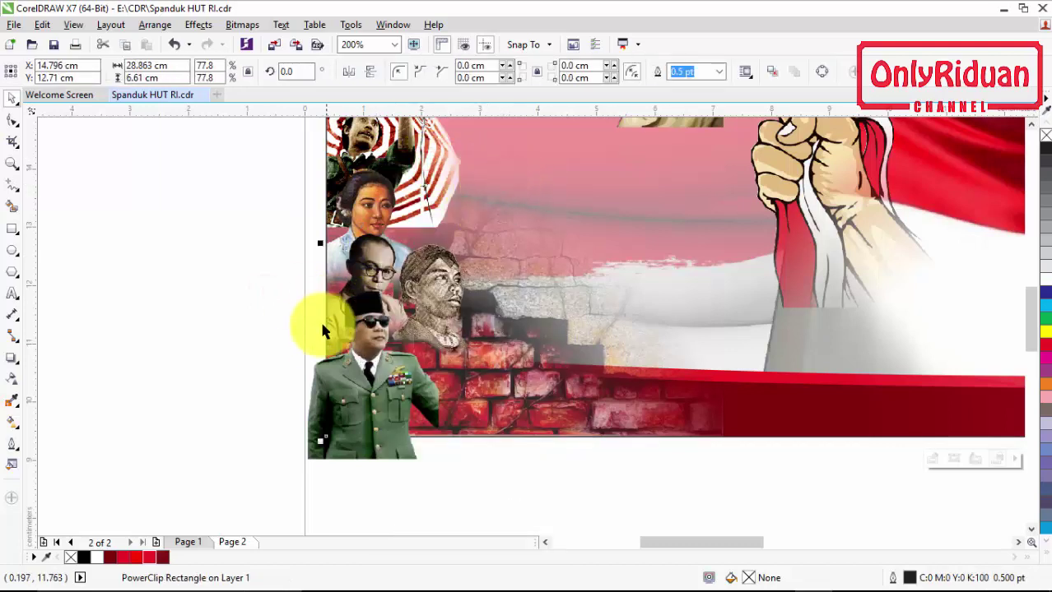
- Move the sudirman portrait slightly upward, about 0.2 cm, beside the hata portrait
{"action": "left_click", "coordinate": [422, 242]}
{"action": "left_click", "coordinate": [438, 265]}
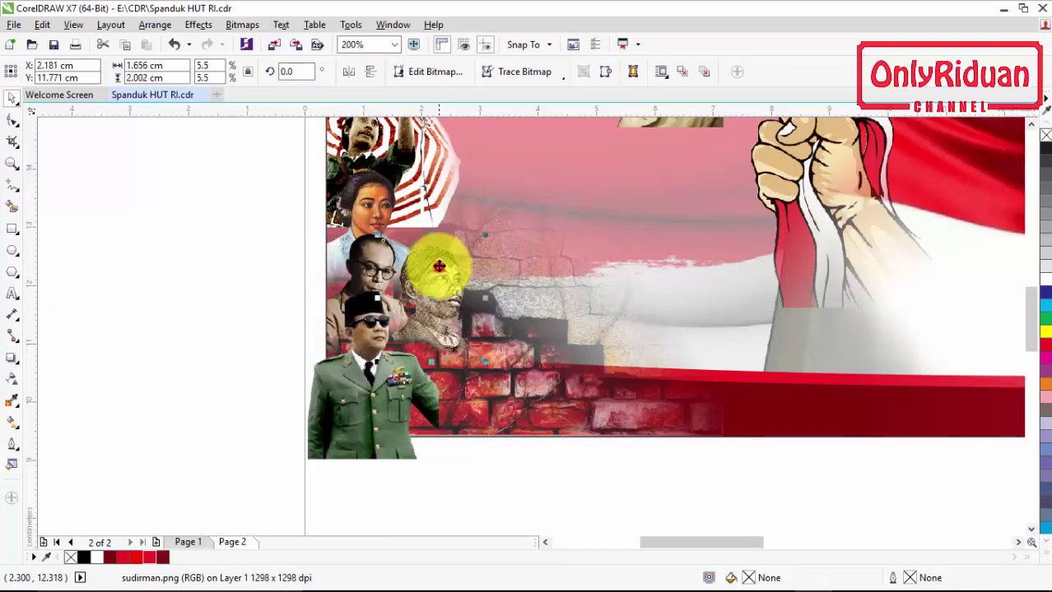
{"action": "mouse_move", "coordinate": [438, 266]}
{"action": "left_mouse_down"}
{"action": "mouse_move", "coordinate": [427, 251]}
{"action": "mouse_move", "coordinate": [439, 254]}
{"action": "left_mouse_up"}
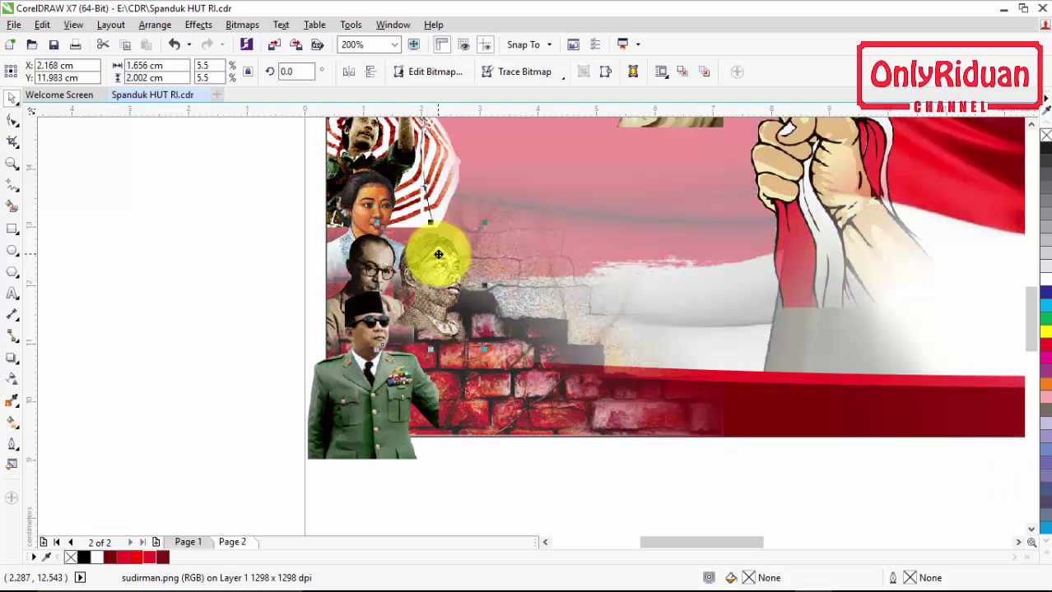
- Move the kihajar portrait from above the banner onto the end of the brick wall and mirror it horizontally
{"action": "scroll", "coordinate": [438, 254], "scroll_direction": "down", "scroll_amount": 1}
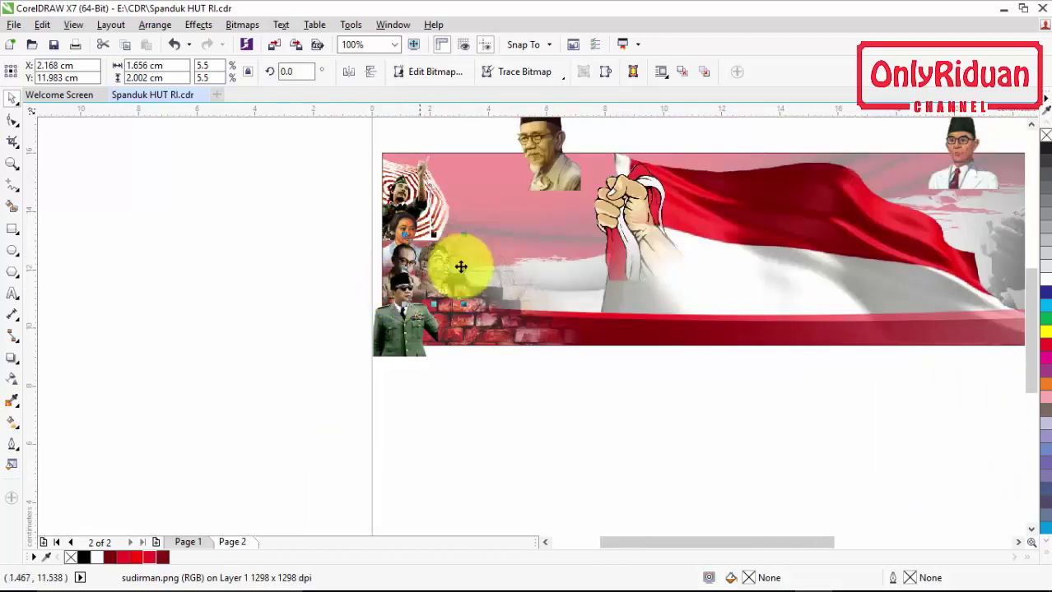
{"action": "left_click", "coordinate": [961, 136]}
{"action": "left_click_drag", "start_coordinate": [963, 135], "coordinate": [964, 143]}
{"action": "left_click_drag", "start_coordinate": [732, 237], "coordinate": [518, 265]}
{"action": "scroll", "coordinate": [518, 266], "scroll_direction": "up", "scroll_amount": 2}
{"action": "scroll", "coordinate": [518, 265], "scroll_direction": "down", "scroll_amount": 2}
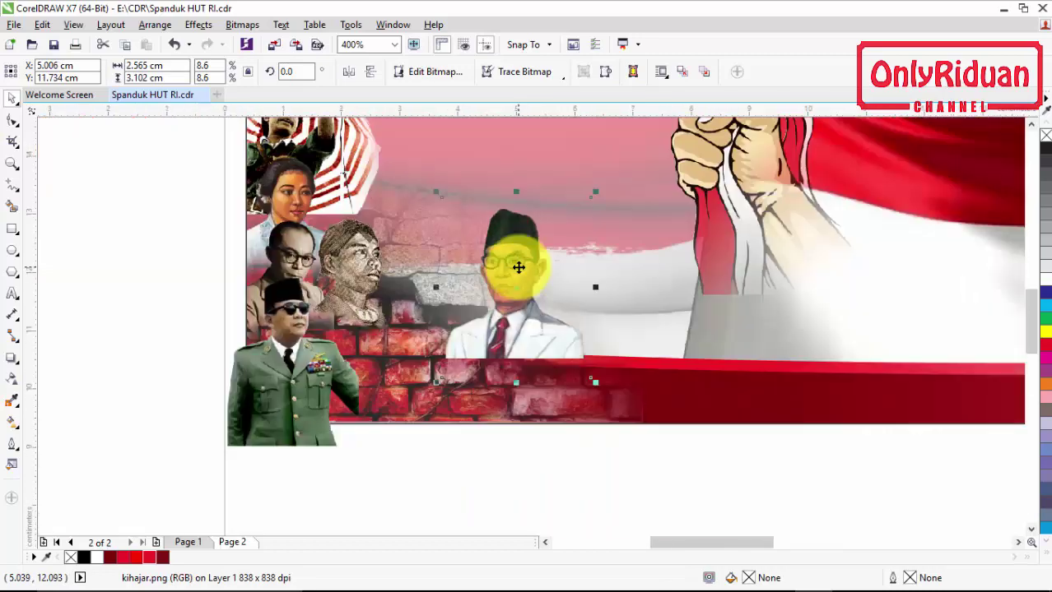
{"action": "left_click", "coordinate": [351, 72]}
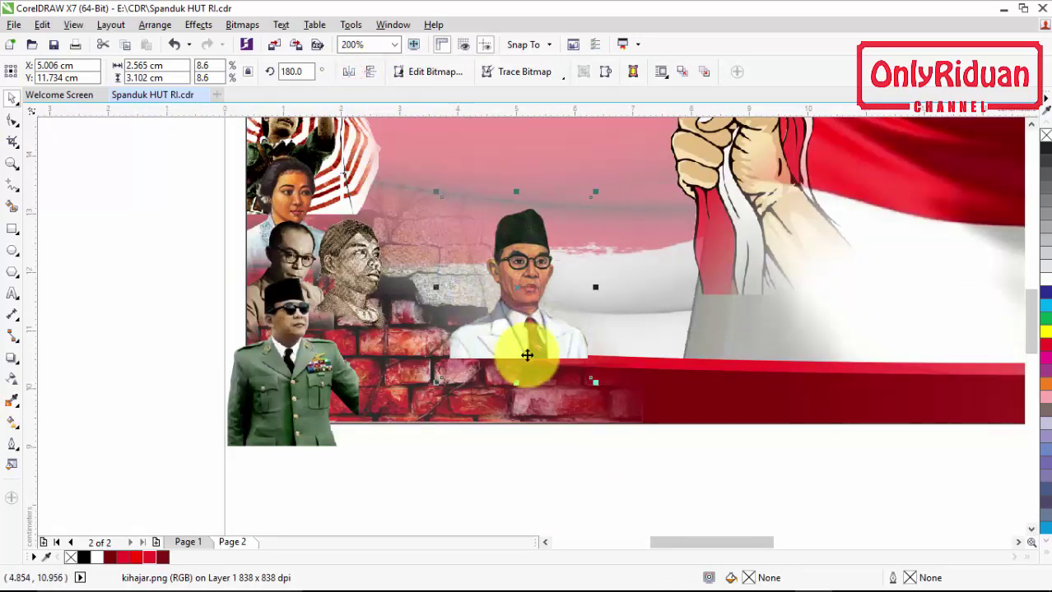
- Shrink the kihajar portrait to about 1.9 × 2.3 cm and place it beside the sukarno portrait, below sudirman
{"action": "left_click_drag", "start_coordinate": [597, 385], "coordinate": [554, 370]}
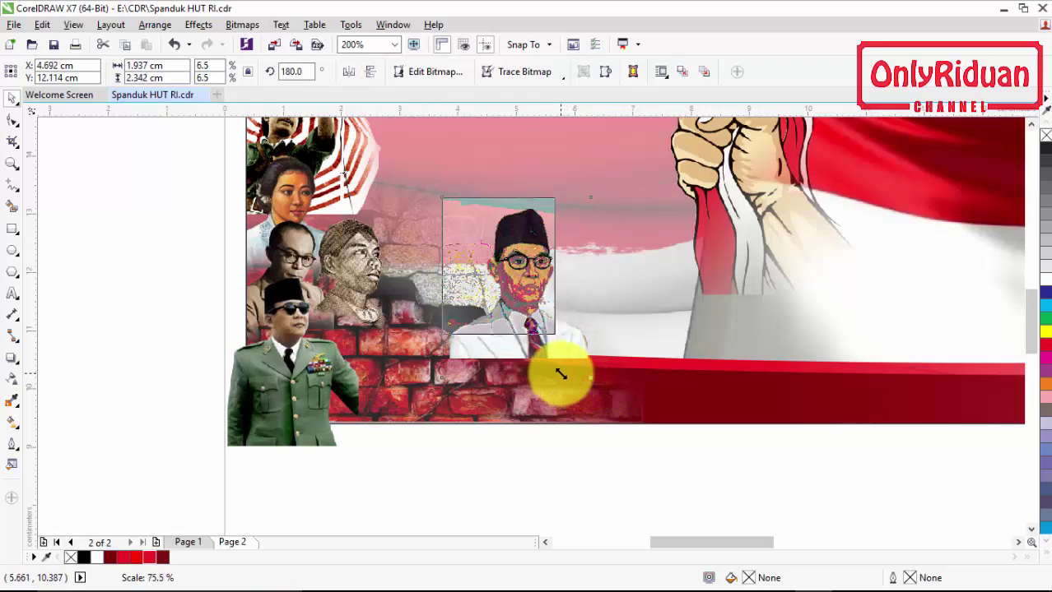
{"action": "left_click_drag", "start_coordinate": [498, 268], "coordinate": [338, 340]}
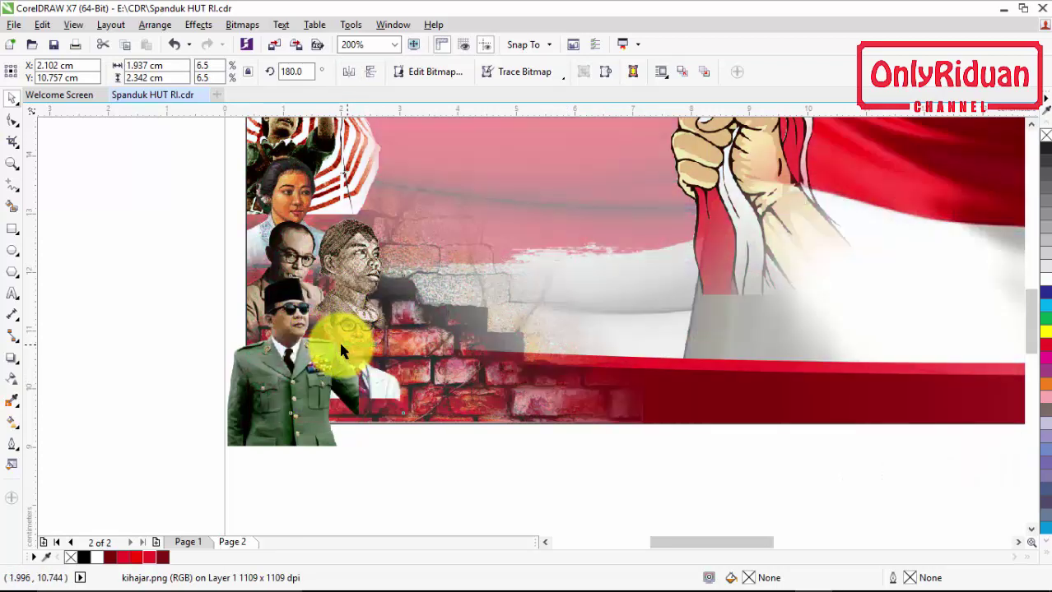
- PowerClip the sudirman portrait inside the banner rectangle
{"action": "right_click", "coordinate": [352, 252]}
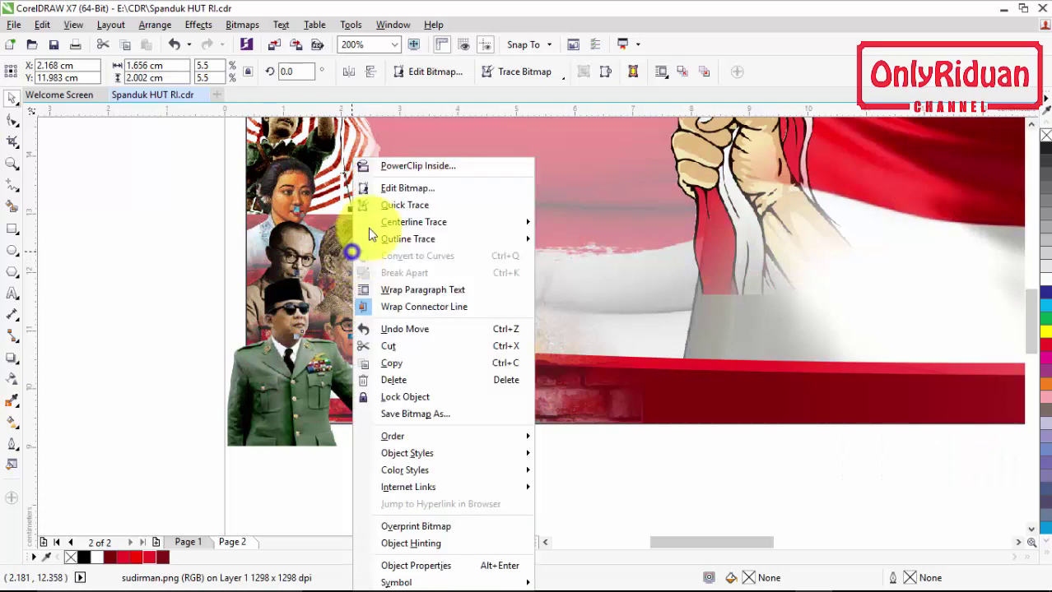
{"action": "left_click", "coordinate": [404, 169]}
{"action": "left_click", "coordinate": [440, 181]}
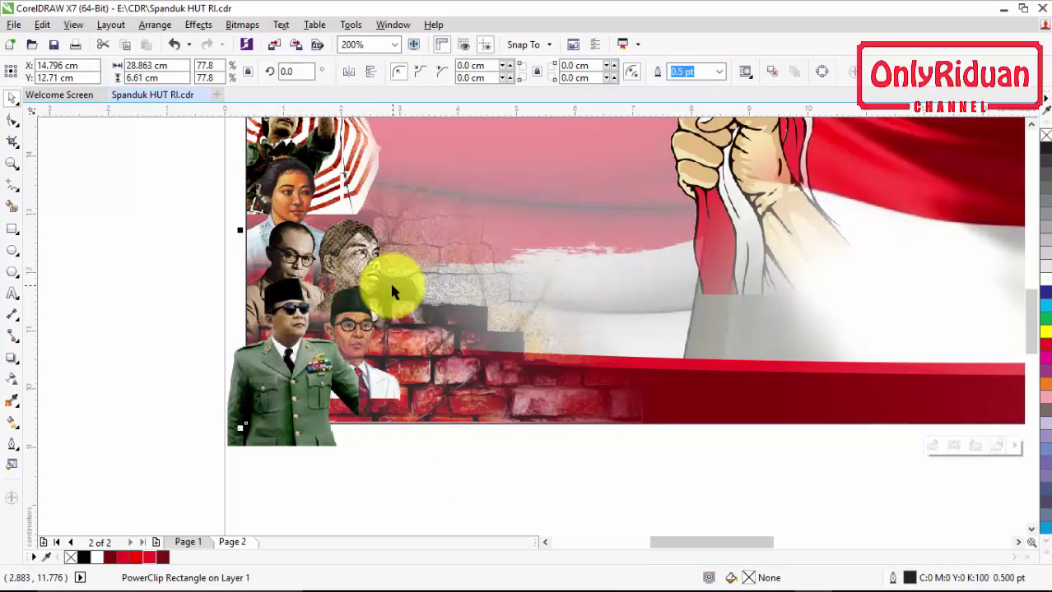
- Move the agusalim portrait down onto the banner, left of the fists, and mirror it horizontally
{"action": "scroll", "coordinate": [392, 292], "scroll_direction": "down", "scroll_amount": 2}
{"action": "left_click_drag", "start_coordinate": [484, 153], "coordinate": [451, 233]}
{"action": "left_click", "coordinate": [346, 74]}
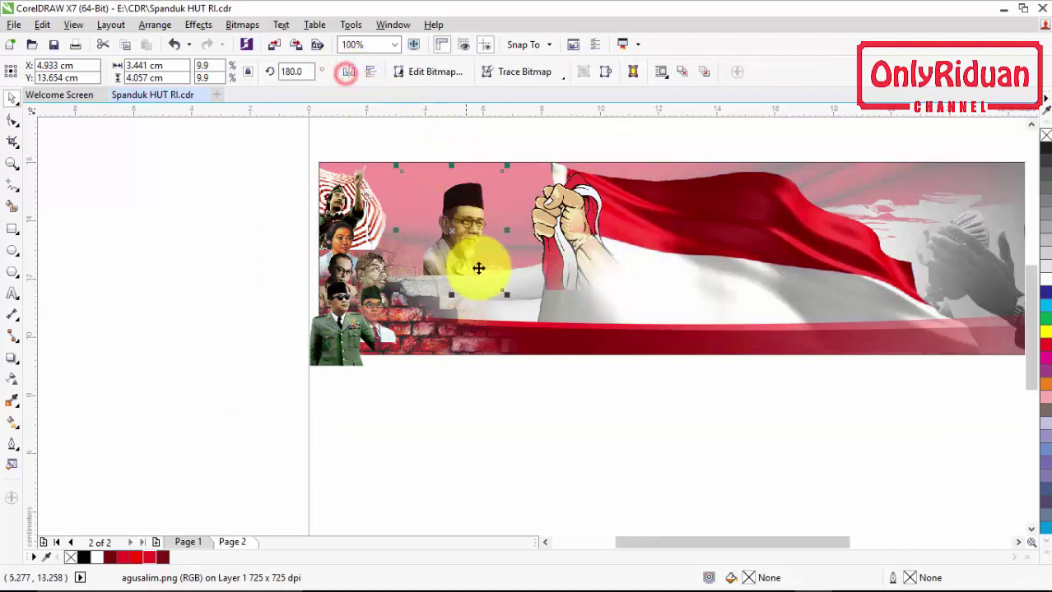
- Shrink the agusalim portrait to about 2.2 × 2.6 cm and place it on the bricks beside the kihajar portrait
{"action": "mouse_move", "coordinate": [504, 294]}
{"action": "left_mouse_down"}
{"action": "mouse_move", "coordinate": [481, 294]}
{"action": "mouse_move", "coordinate": [490, 296]}
{"action": "left_mouse_up"}
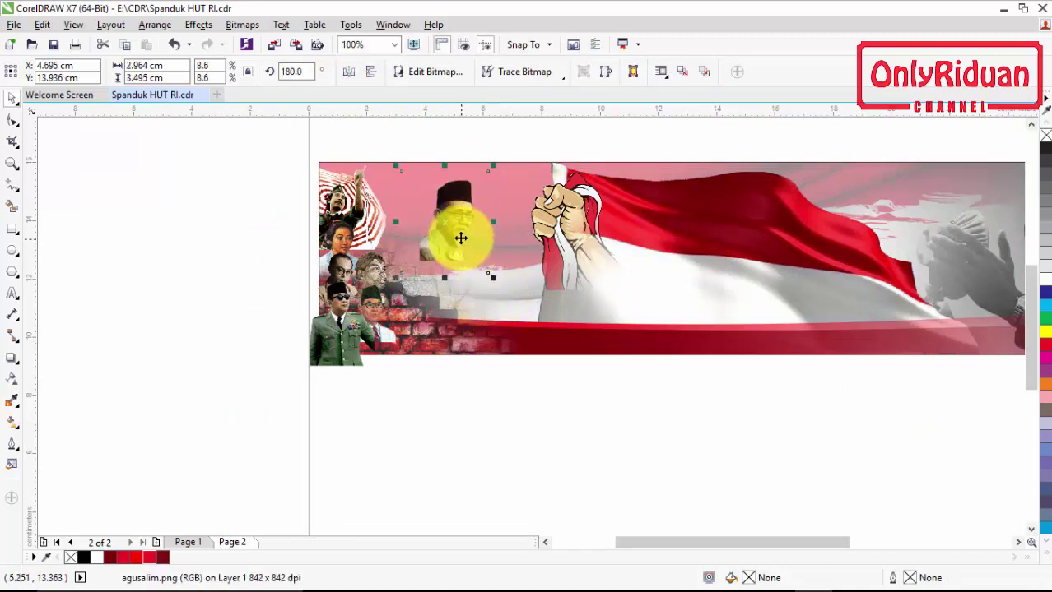
{"action": "left_click_drag", "start_coordinate": [453, 237], "coordinate": [391, 350]}
{"action": "scroll", "coordinate": [390, 350], "scroll_direction": "up", "scroll_amount": 1}
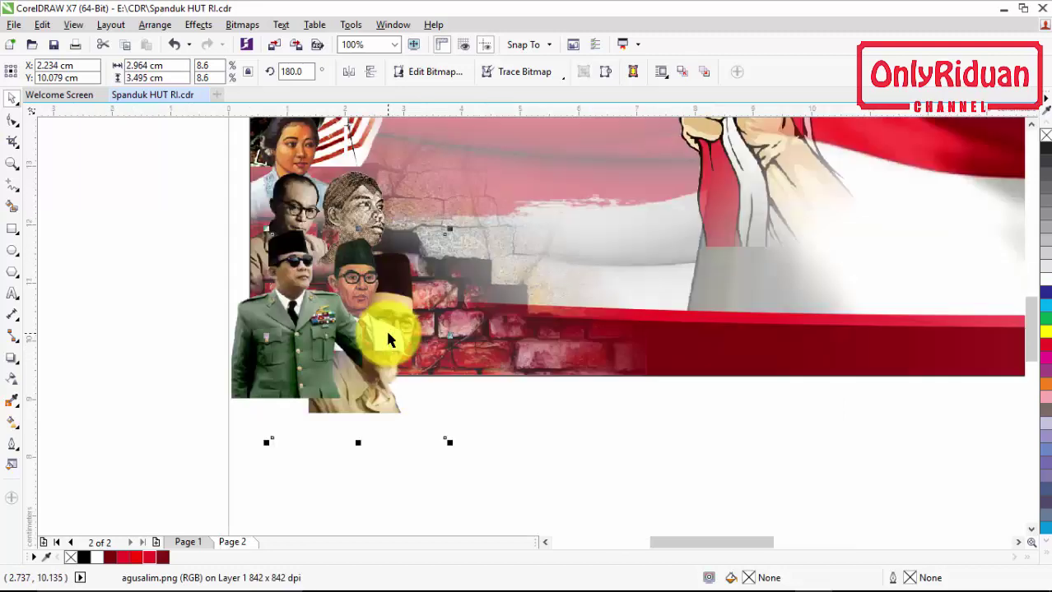
{"action": "left_click_drag", "start_coordinate": [269, 446], "coordinate": [311, 389]}
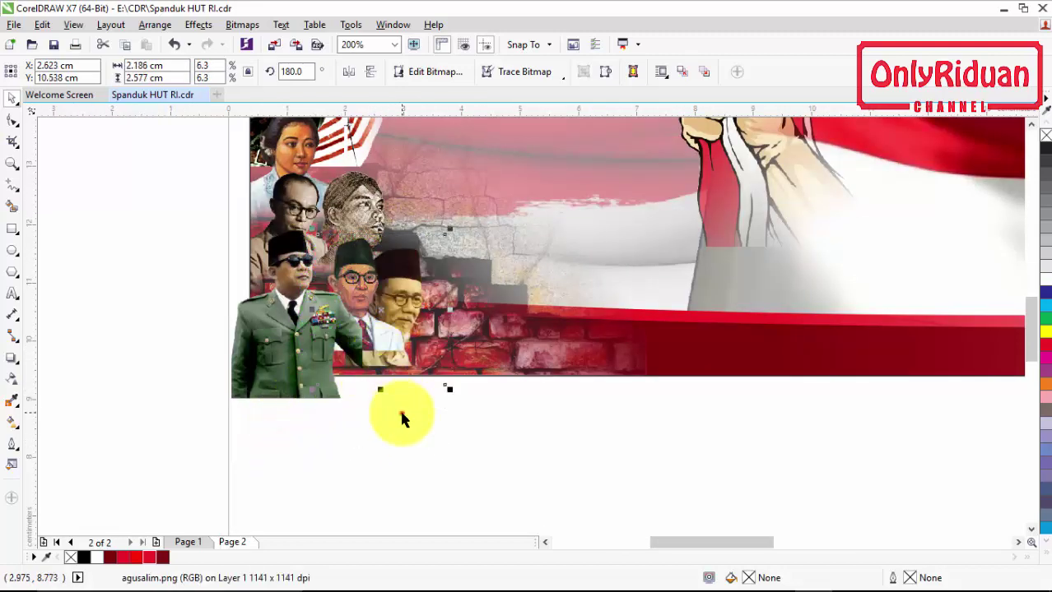
{"action": "left_click", "coordinate": [399, 414]}
- Move the kihajar portrait slightly up and left, closer to the sukarno portrait
{"action": "left_click", "coordinate": [366, 275]}
{"action": "mouse_move", "coordinate": [365, 279]}
{"action": "left_mouse_down"}
{"action": "mouse_move", "coordinate": [349, 273]}
{"action": "mouse_move", "coordinate": [358, 275]}
{"action": "left_mouse_up"}
{"action": "left_click", "coordinate": [411, 314]}
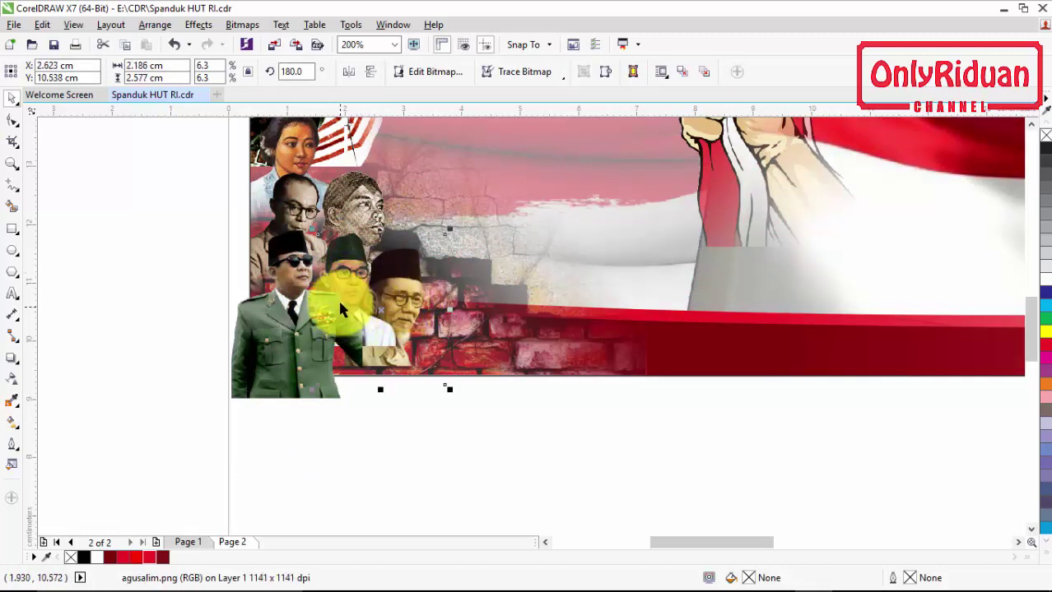
- PowerClip the kihajar portrait inside the banner rectangle
{"action": "left_click", "coordinate": [346, 261]}
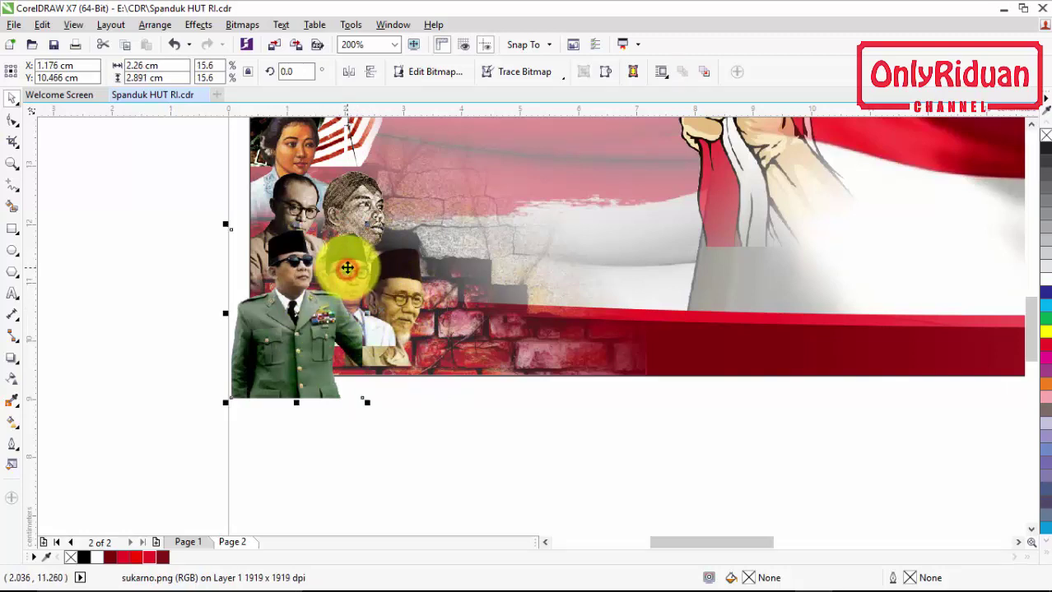
{"action": "left_click", "coordinate": [390, 408]}
{"action": "left_click_drag", "start_coordinate": [463, 430], "coordinate": [354, 327]}
{"action": "left_click_drag", "start_coordinate": [412, 416], "coordinate": [279, 217]}
{"action": "right_click", "coordinate": [343, 294]}
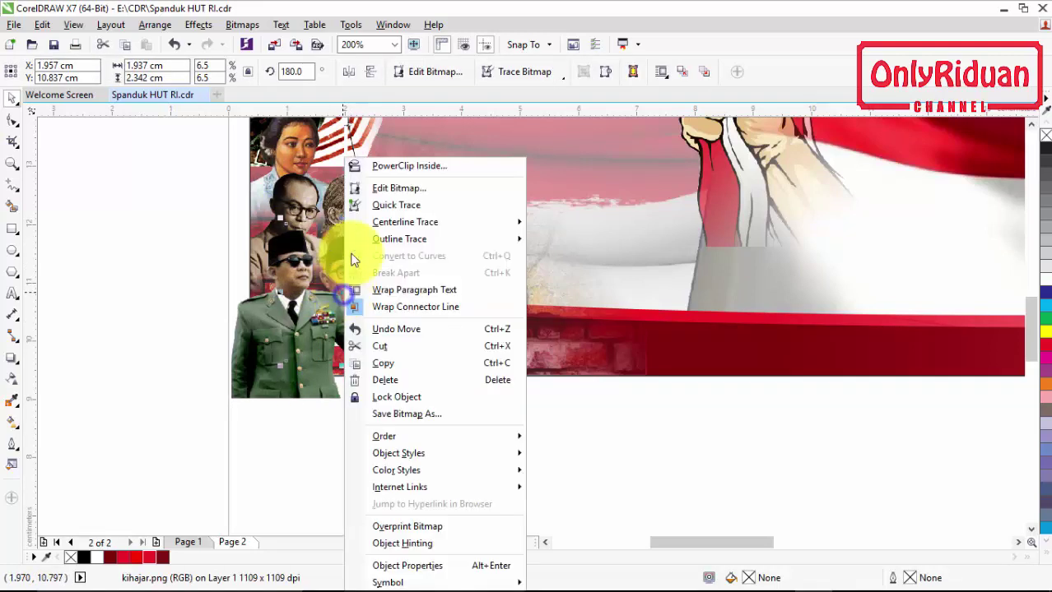
{"action": "left_click", "coordinate": [390, 165]}
{"action": "left_click", "coordinate": [453, 166]}
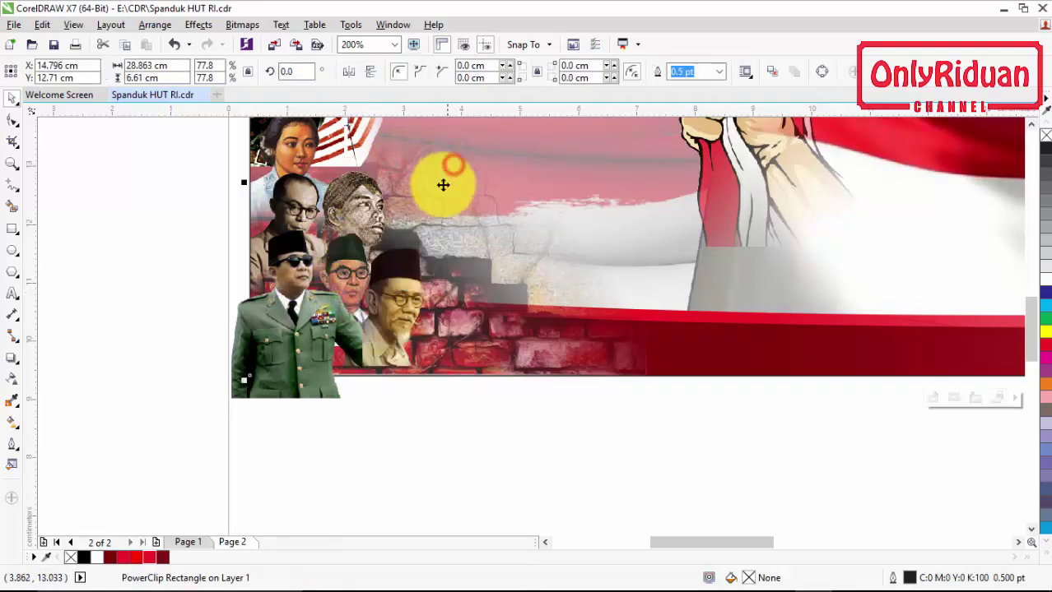
- Shift the agusalim portrait slightly down and left toward the sukarno portrait, and shrink it a little
{"action": "left_click", "coordinate": [421, 404]}
{"action": "left_click_drag", "start_coordinate": [390, 372], "coordinate": [388, 330]}
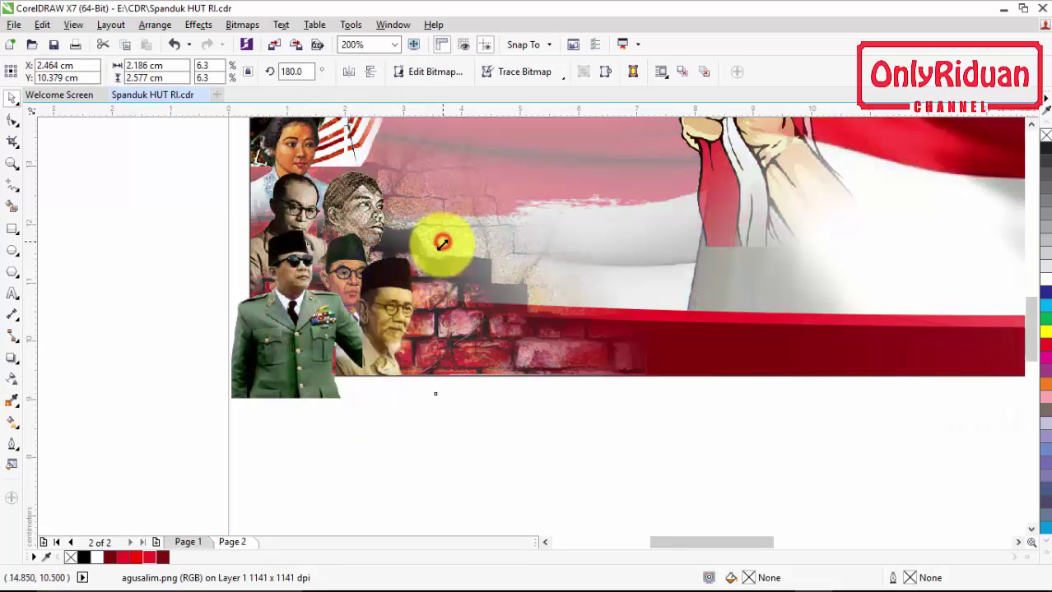
- Fade the lower right side of the sukarno portrait with a short, nearly horizontal linear transparency
{"action": "left_click", "coordinate": [294, 335]}
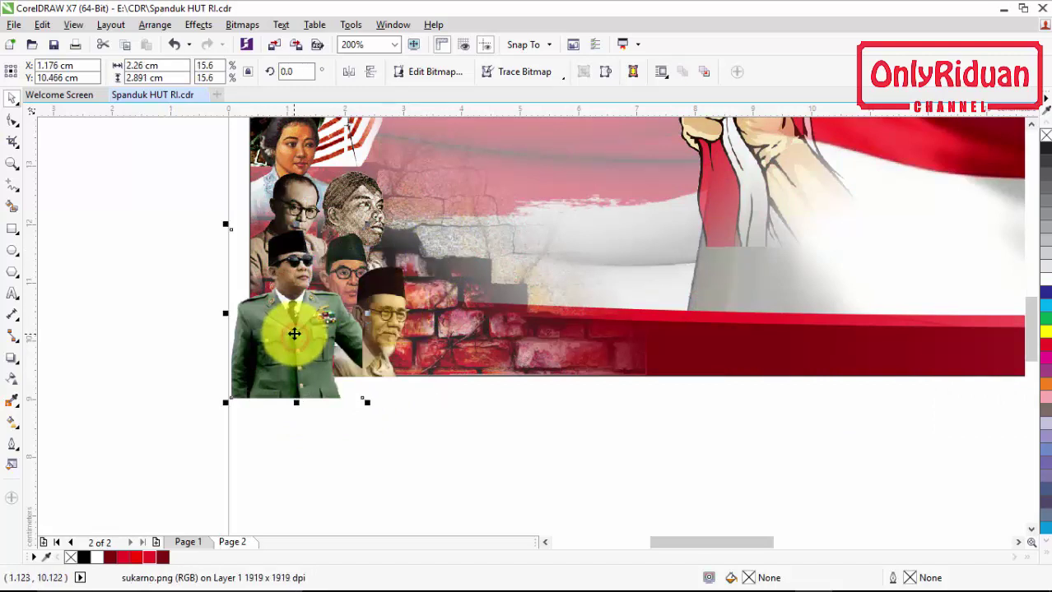
{"action": "left_click", "coordinate": [12, 378]}
{"action": "left_click_drag", "start_coordinate": [307, 341], "coordinate": [357, 339]}
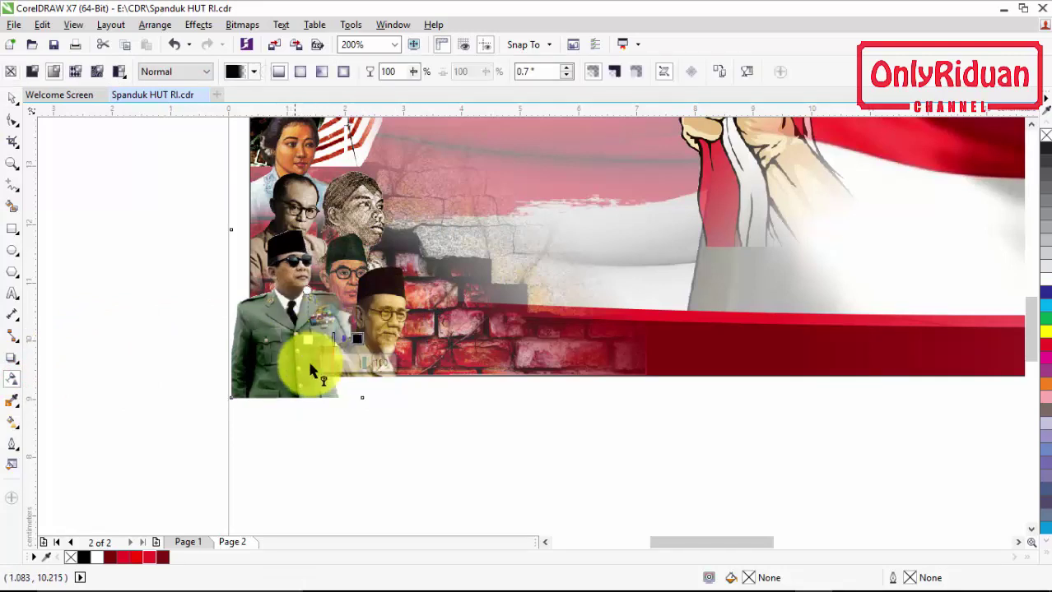
{"action": "left_click", "coordinate": [14, 98]}
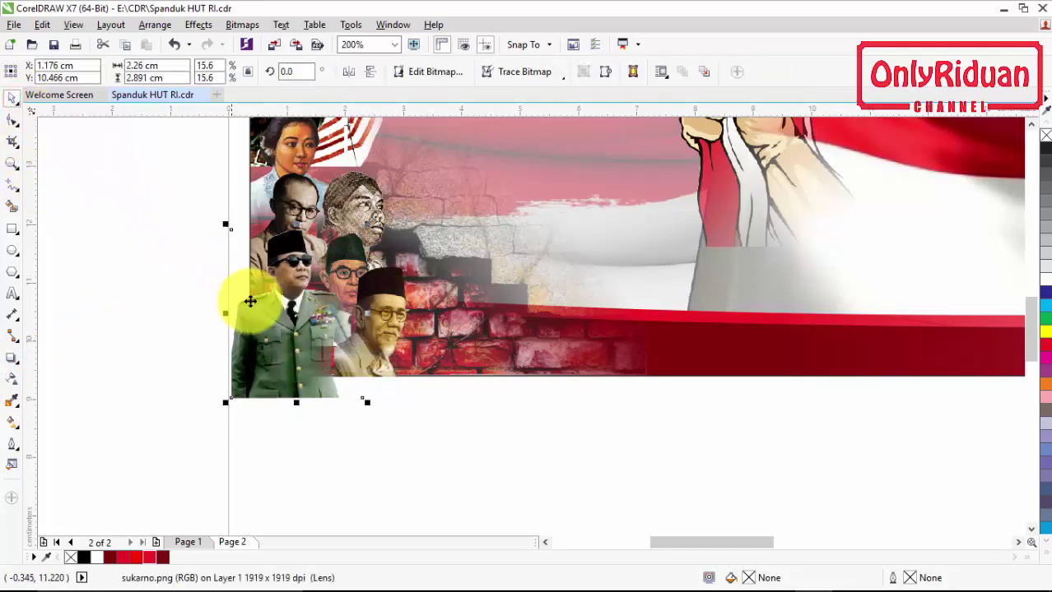
- PowerClip the sukarno portrait inside the banner rectangle
{"action": "right_click", "coordinate": [288, 319]}
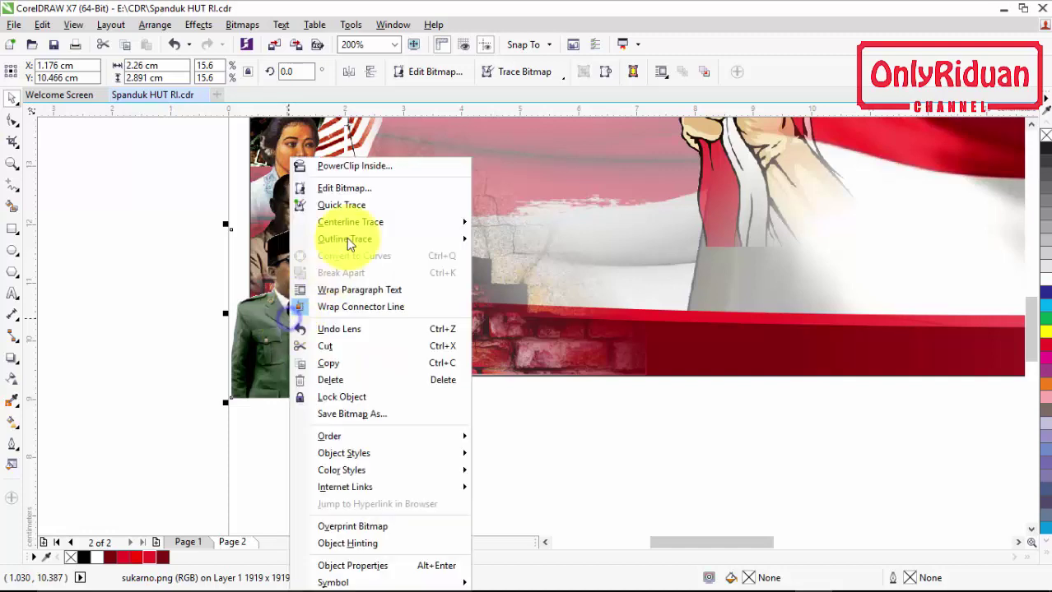
{"action": "left_click", "coordinate": [352, 168]}
{"action": "left_click", "coordinate": [455, 211]}
{"action": "left_click", "coordinate": [404, 399]}
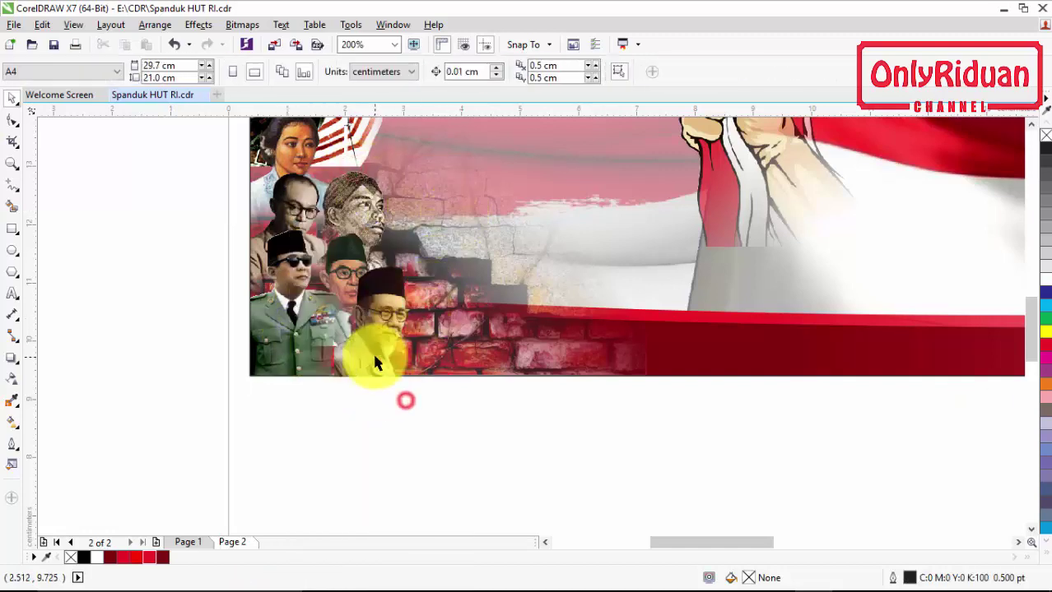
- Shrink the agusalim portrait to about 2 × 2.3 cm and nudge it slightly to the right
{"action": "left_click", "coordinate": [365, 355]}
{"action": "left_click_drag", "start_coordinate": [433, 402], "coordinate": [429, 401]}
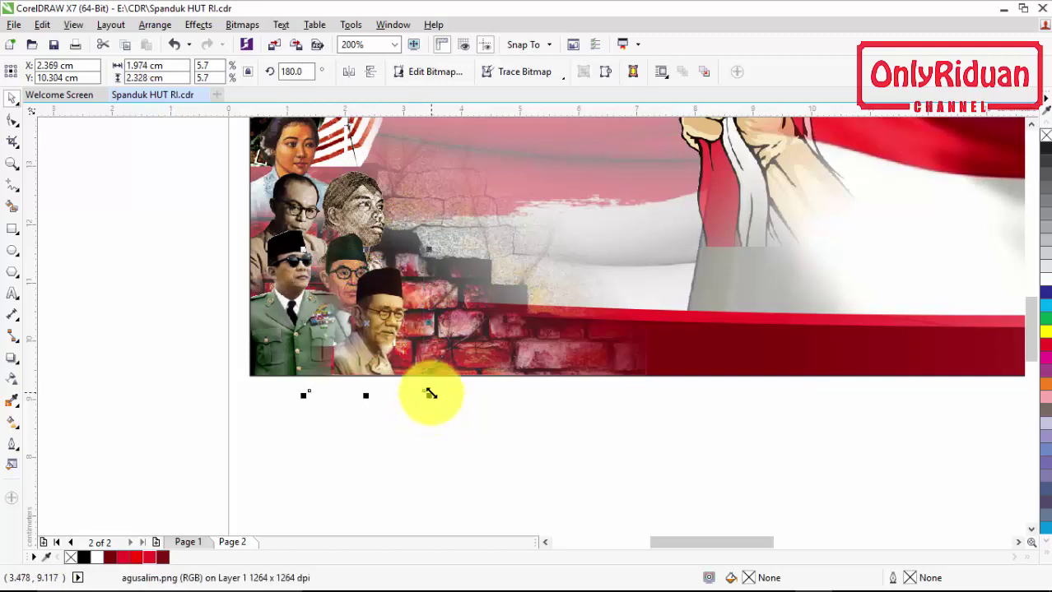
{"action": "left_click_drag", "start_coordinate": [429, 394], "coordinate": [431, 393]}
- PowerClip the agusalim portrait inside the banner rectangle
{"action": "right_click", "coordinate": [390, 331]}
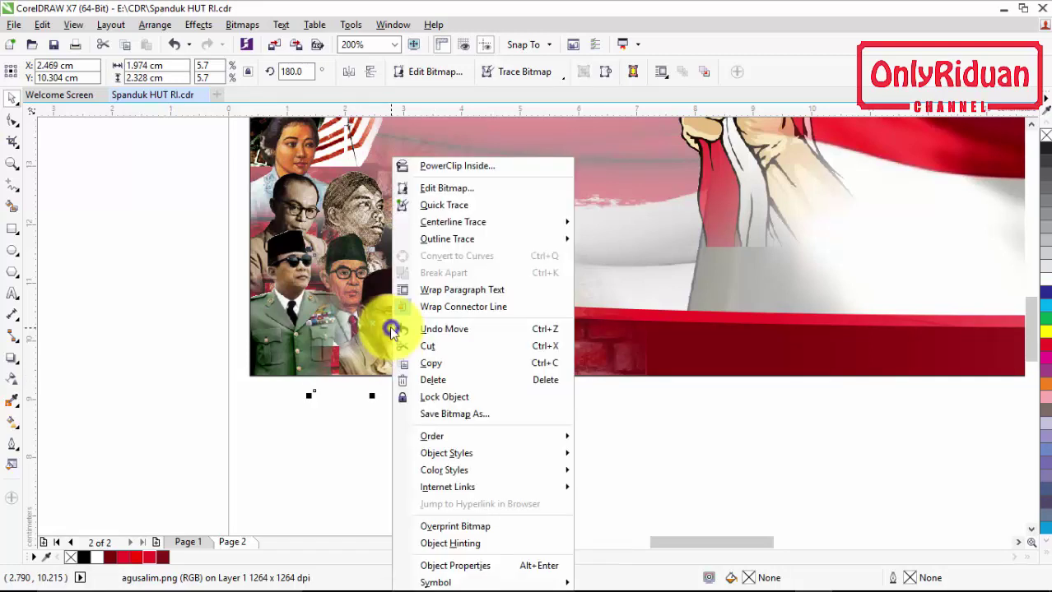
{"action": "left_click", "coordinate": [442, 164]}
{"action": "left_click", "coordinate": [477, 194]}
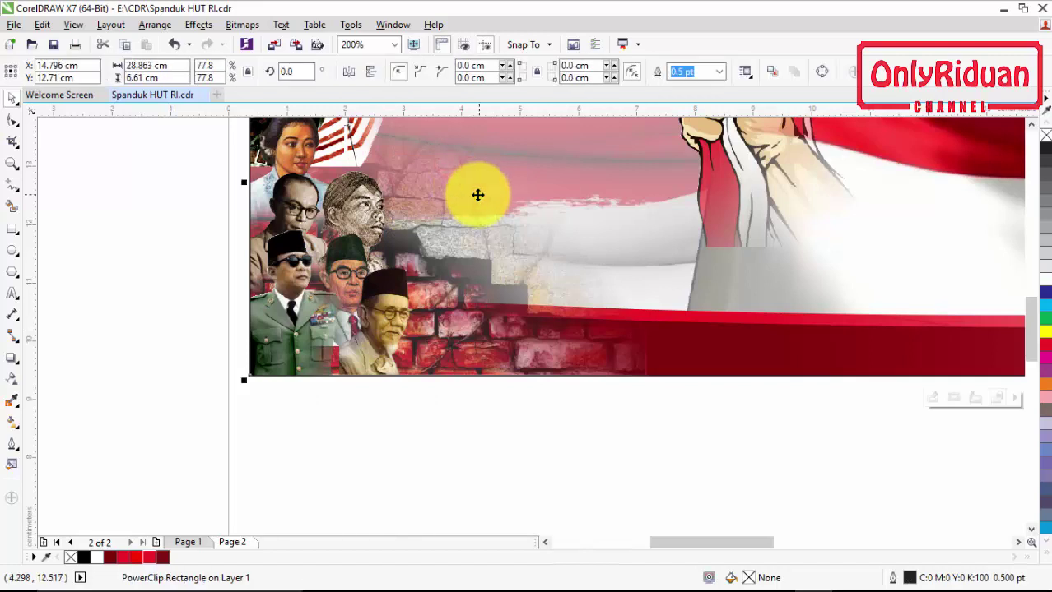
- Import Logo HUT RI 74 and place it about 3.1 × 4.8 cm between the hero portraits and the fists
{"action": "scroll", "coordinate": [470, 194], "scroll_direction": "down", "scroll_amount": 2}
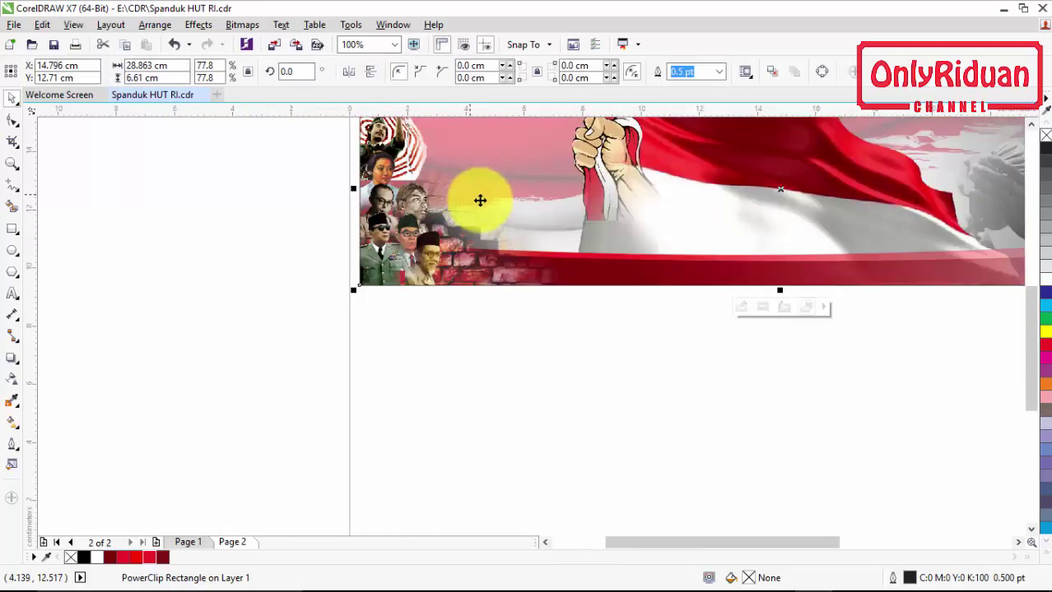
{"action": "left_click", "coordinate": [1031, 123]}
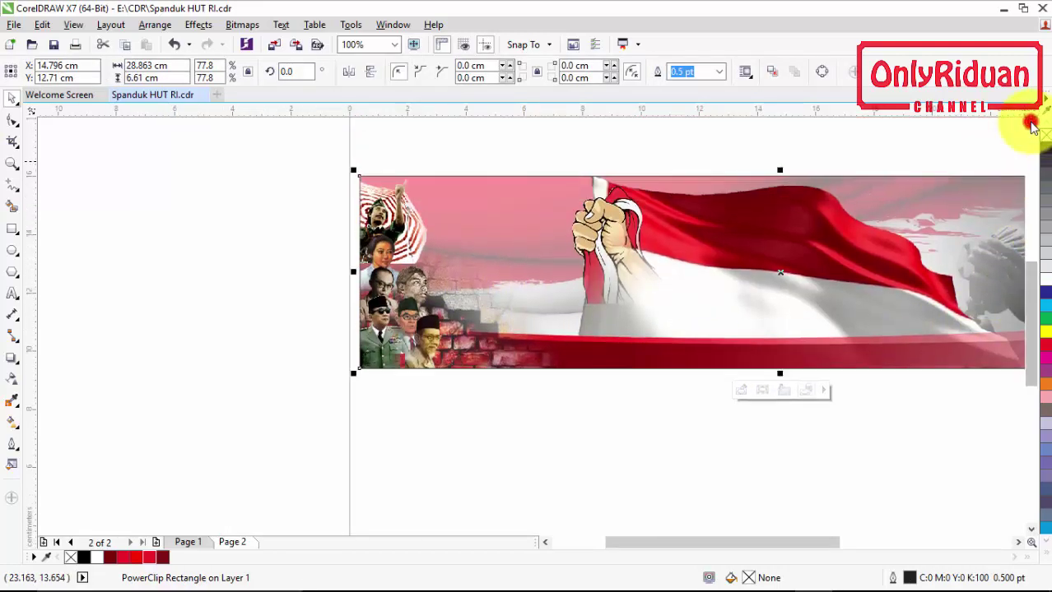
{"action": "left_click", "coordinate": [1031, 124]}
{"action": "left_click", "coordinate": [1019, 542]}
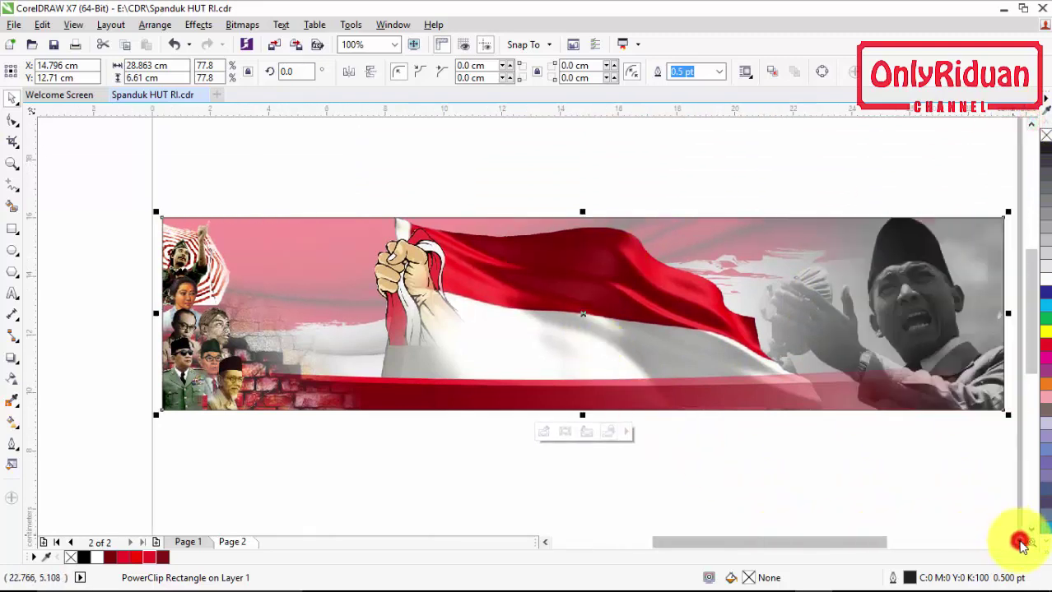
{"action": "left_click", "coordinate": [1019, 542]}
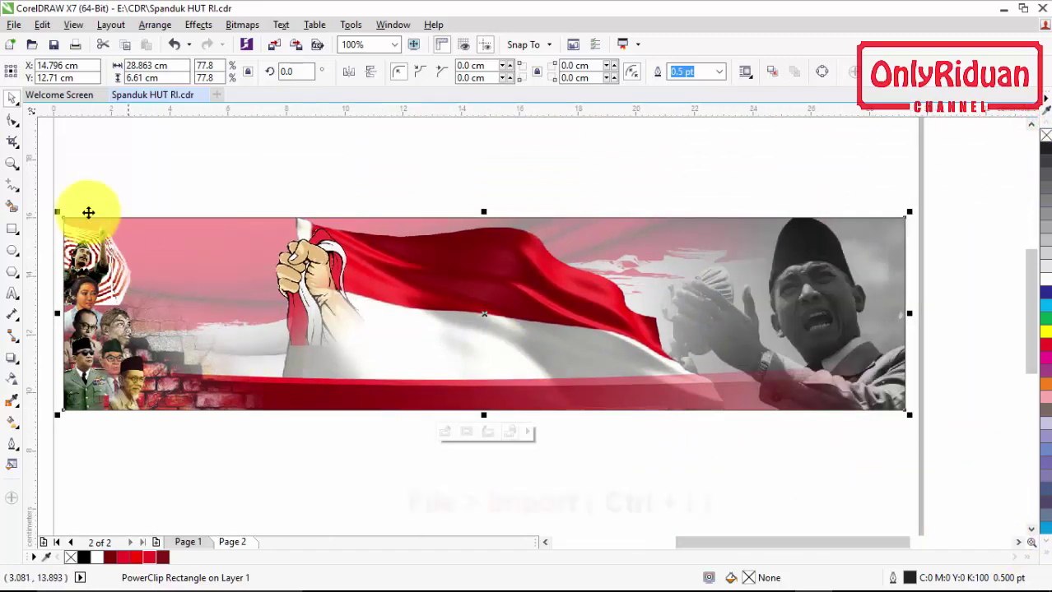
{"action": "left_click", "coordinate": [14, 24]}
{"action": "left_click", "coordinate": [60, 263]}
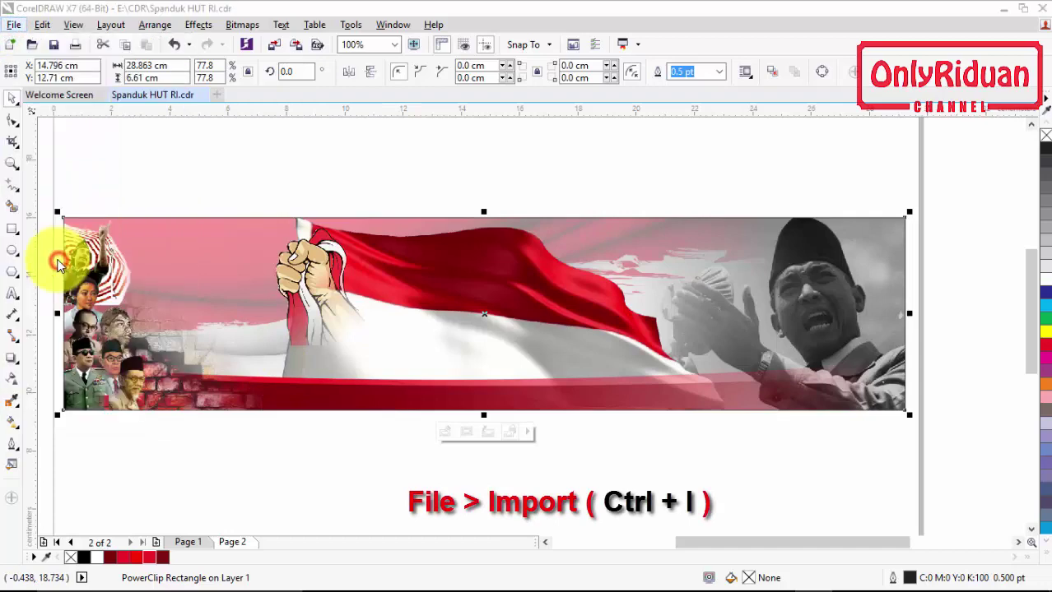
{"action": "scroll", "coordinate": [701, 320], "scroll_direction": "down", "scroll_amount": 5}
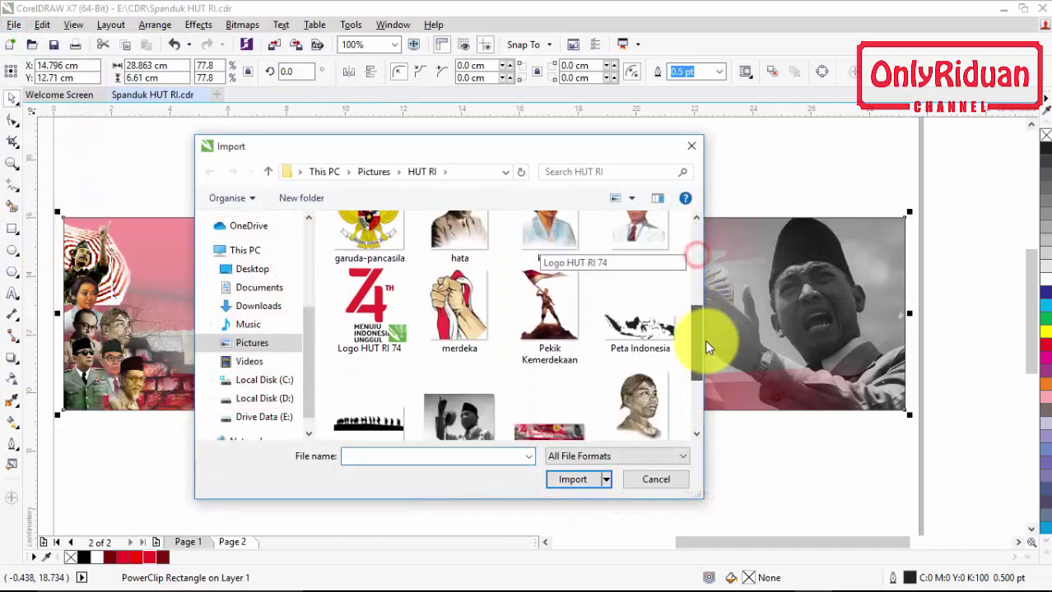
{"action": "left_click", "coordinate": [393, 245]}
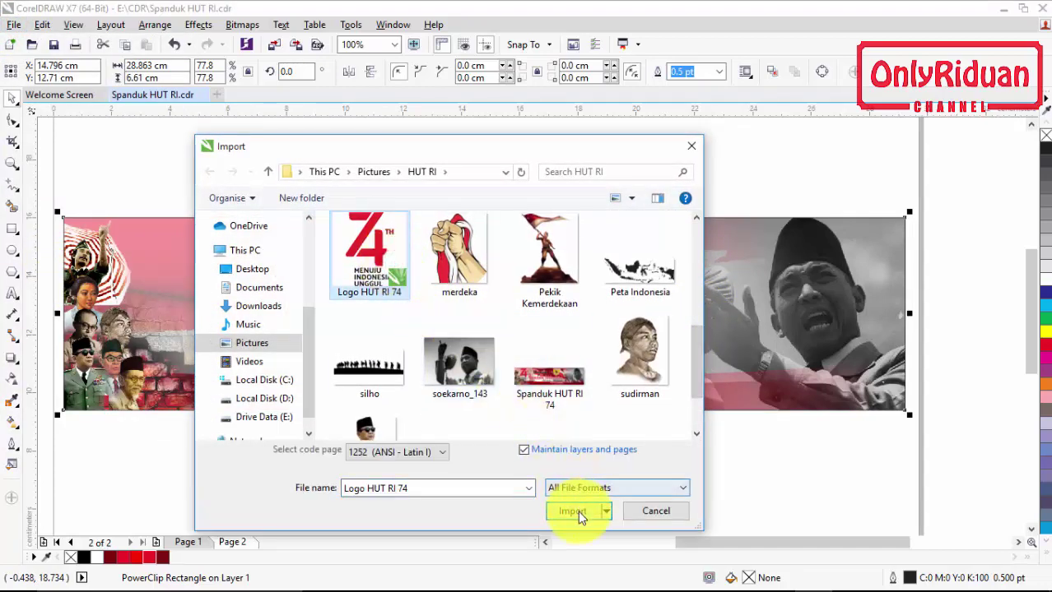
{"action": "left_click", "coordinate": [579, 512]}
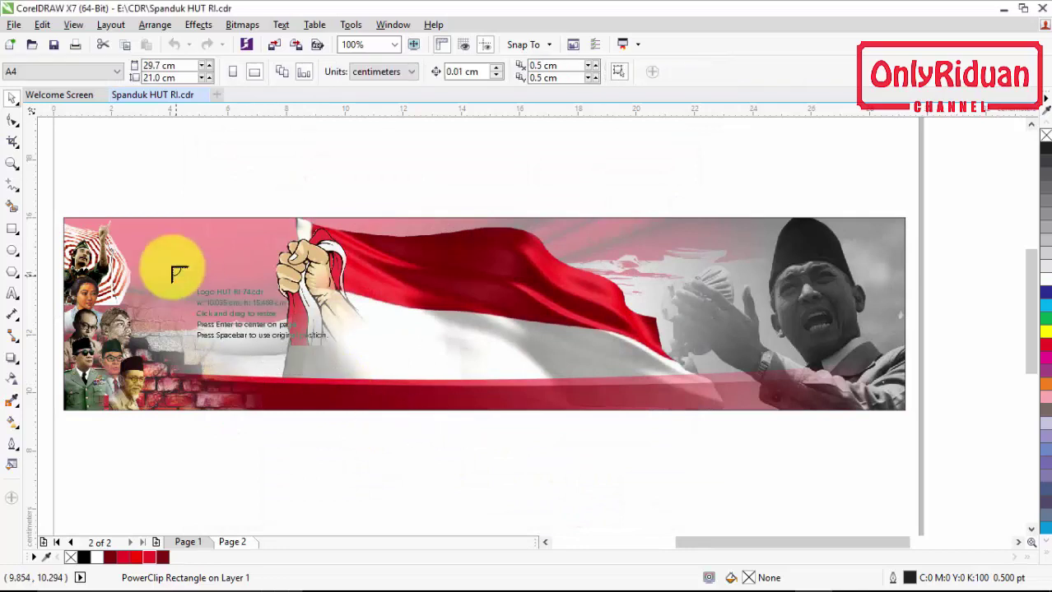
{"action": "left_click_drag", "start_coordinate": [159, 233], "coordinate": [268, 372]}
{"action": "left_click", "coordinate": [306, 450]}
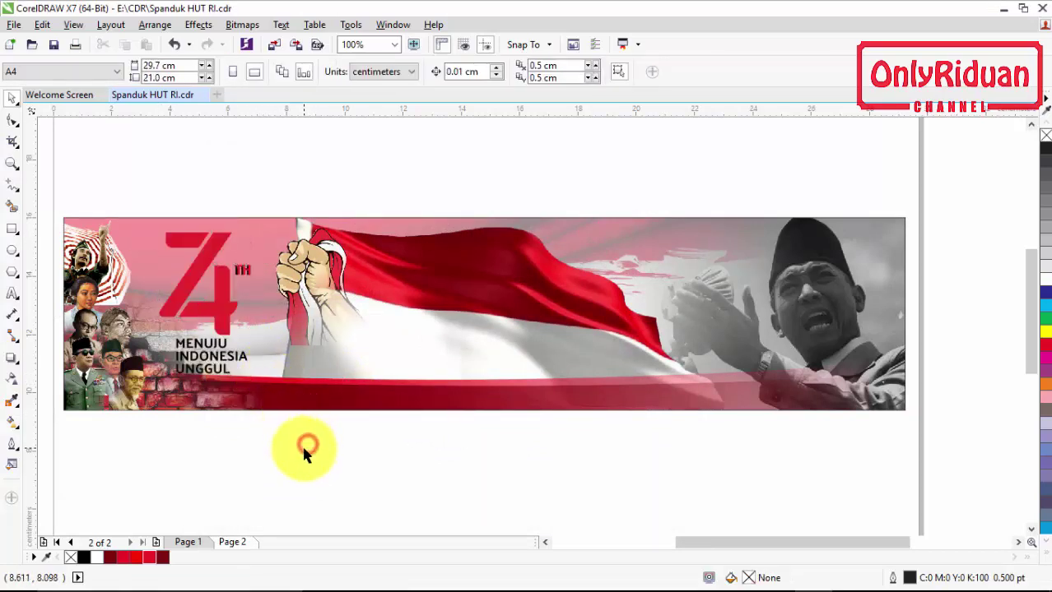
- Ungroup the imported 74th anniversary logo
{"action": "left_click", "coordinate": [223, 317]}
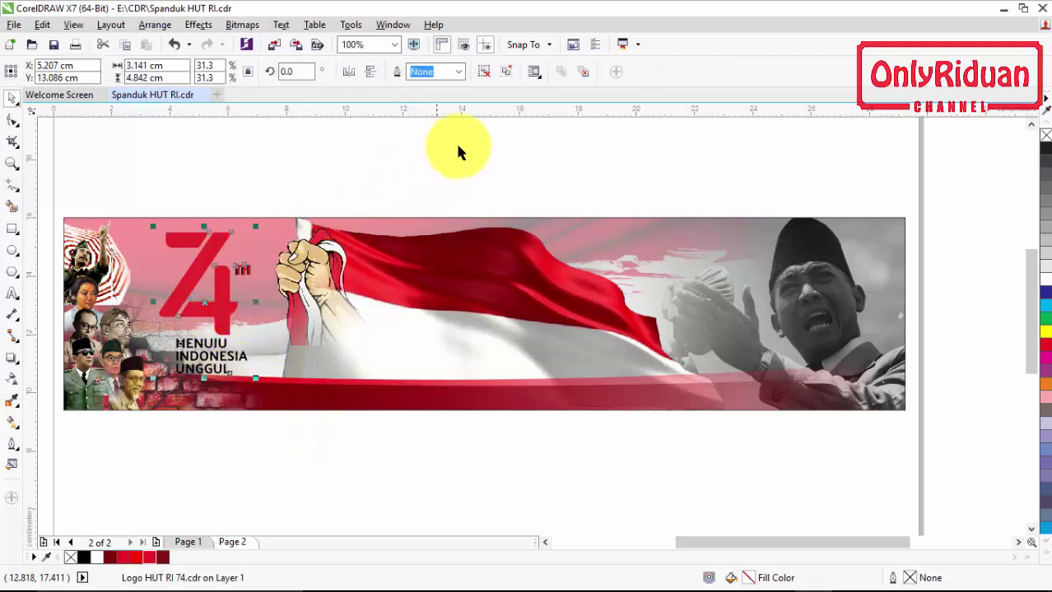
{"action": "left_click", "coordinate": [486, 74]}
{"action": "left_click", "coordinate": [378, 148]}
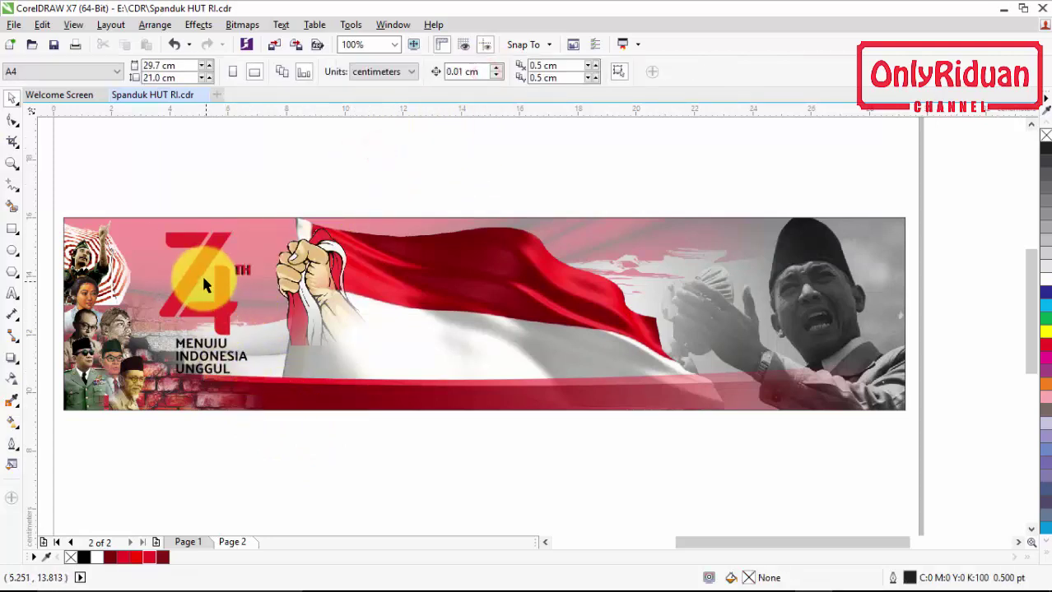
- Apply the Small Glow drop shadow preset to the logo's large 74 numeral
{"action": "scroll", "coordinate": [207, 279], "scroll_direction": "up", "scroll_amount": 2}
{"action": "scroll", "coordinate": [203, 280], "scroll_direction": "up", "scroll_amount": 1}
{"action": "scroll", "coordinate": [250, 271], "scroll_direction": "down", "scroll_amount": 1}
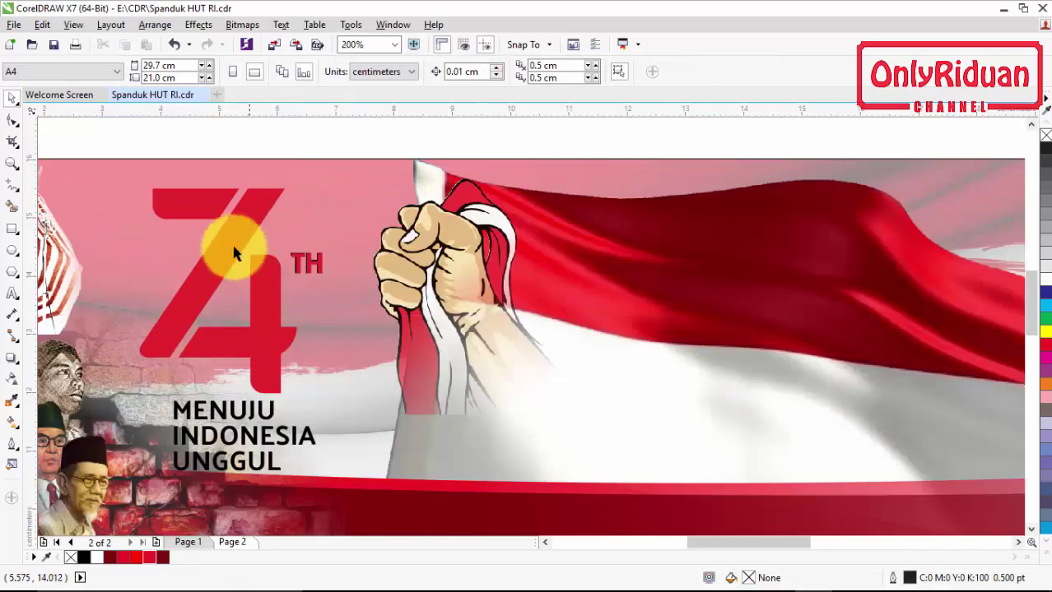
{"action": "left_click", "coordinate": [231, 238]}
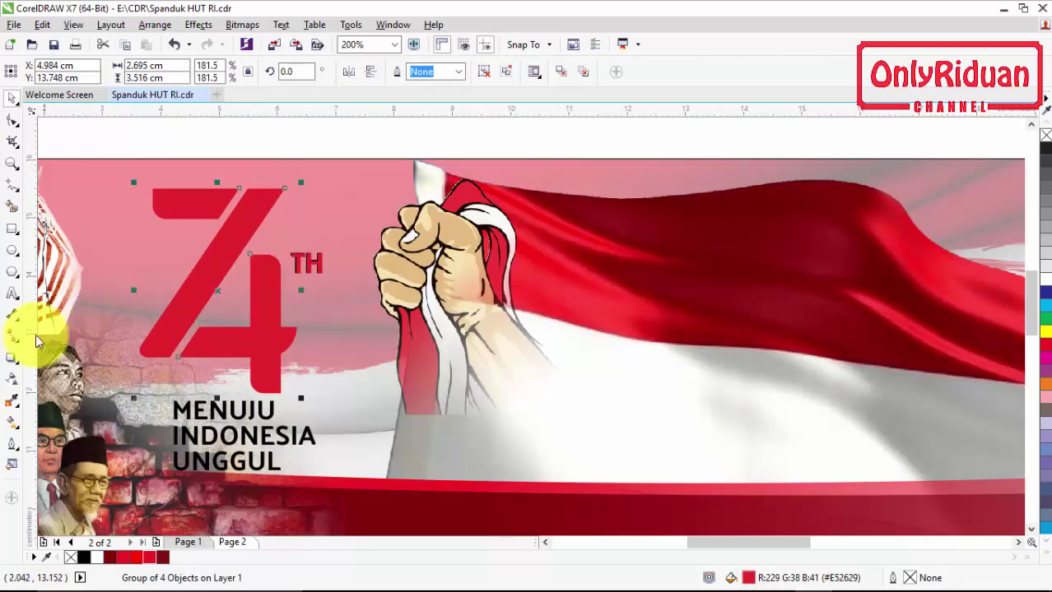
{"action": "left_click_drag", "start_coordinate": [220, 257], "coordinate": [209, 243]}
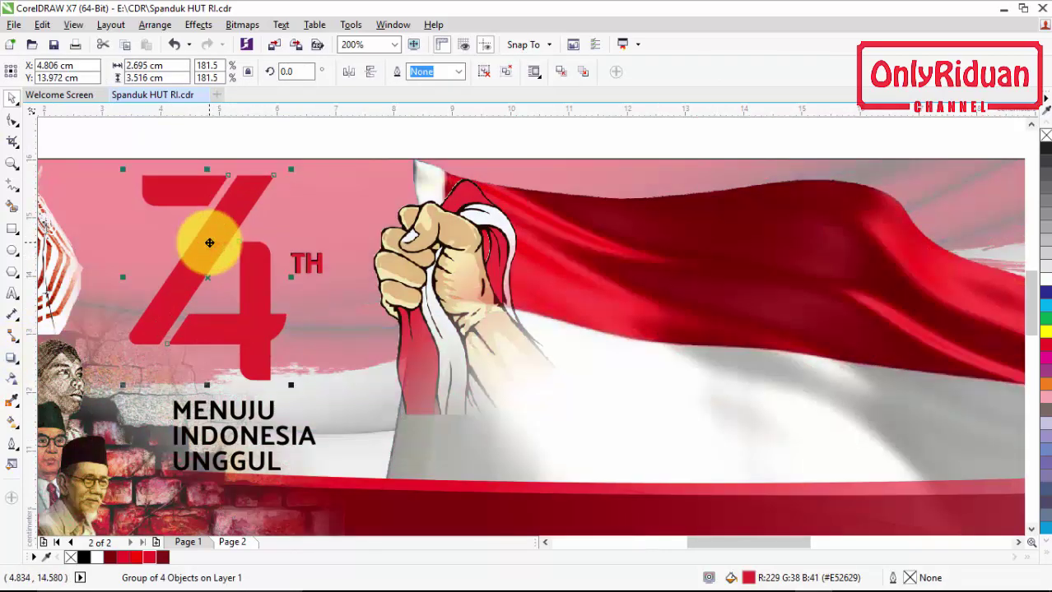
{"action": "key", "text": "ctrl+z"}
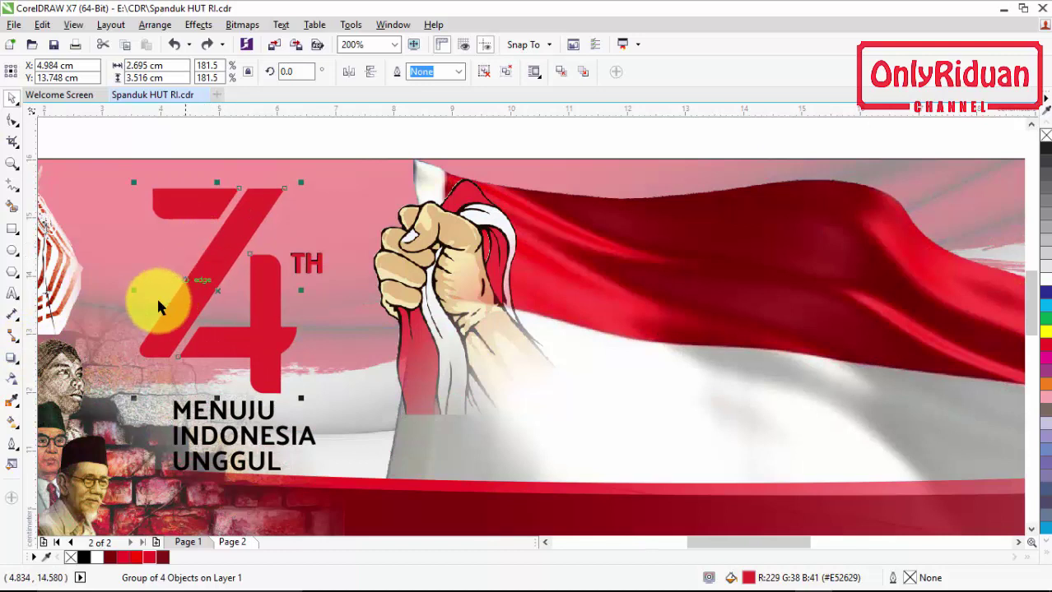
{"action": "left_click", "coordinate": [15, 360]}
{"action": "left_click", "coordinate": [45, 351]}
{"action": "left_click", "coordinate": [63, 73]}
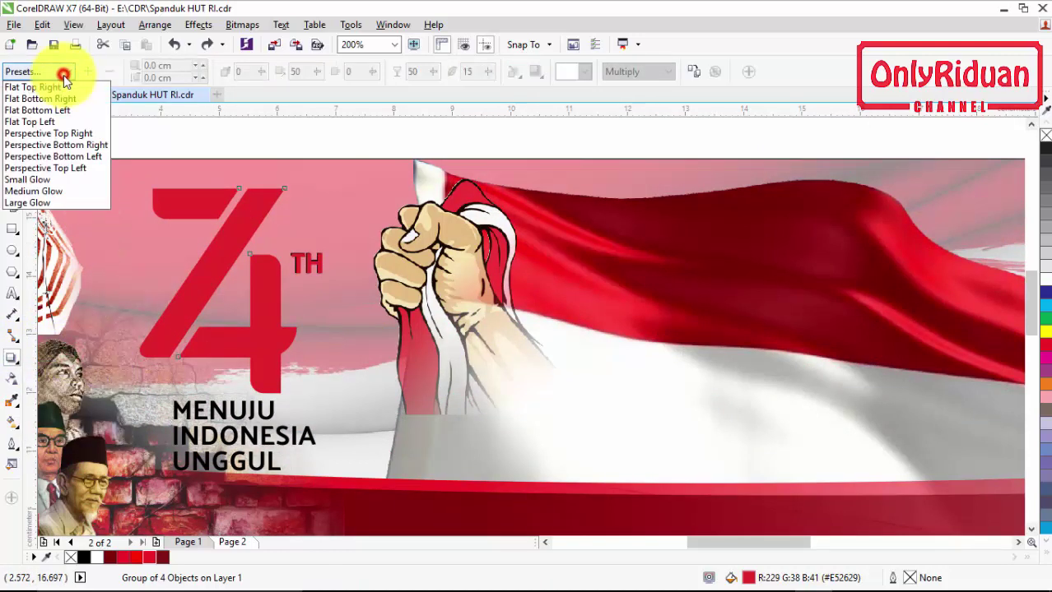
{"action": "left_click", "coordinate": [57, 180]}
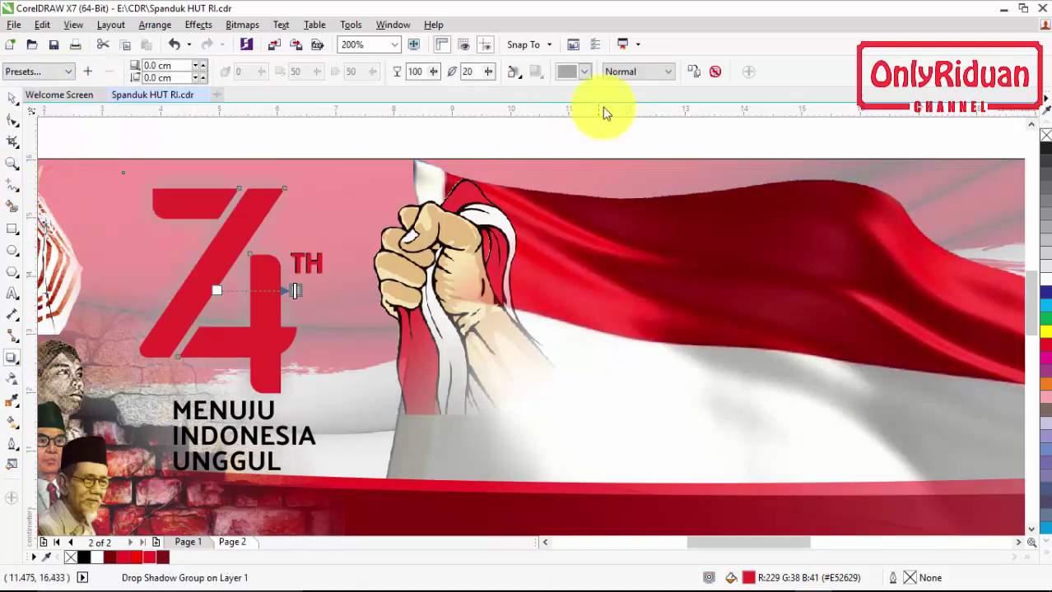
- Set the 74 numeral's shadow colour to black and its feathering to 5
{"action": "left_click", "coordinate": [583, 72]}
{"action": "left_click", "coordinate": [573, 94]}
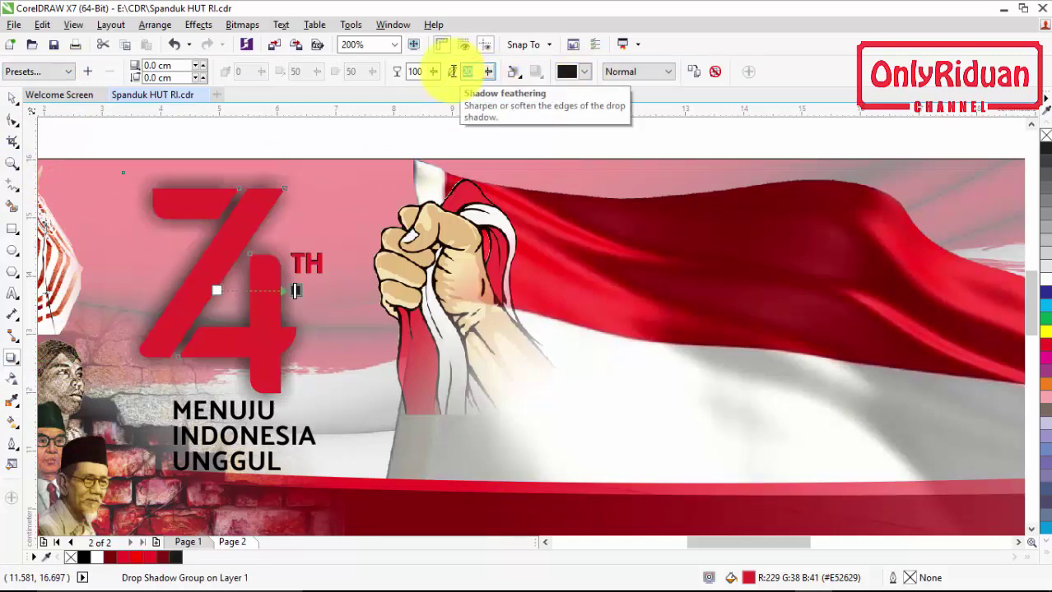
{"action": "key", "text": "Return"}
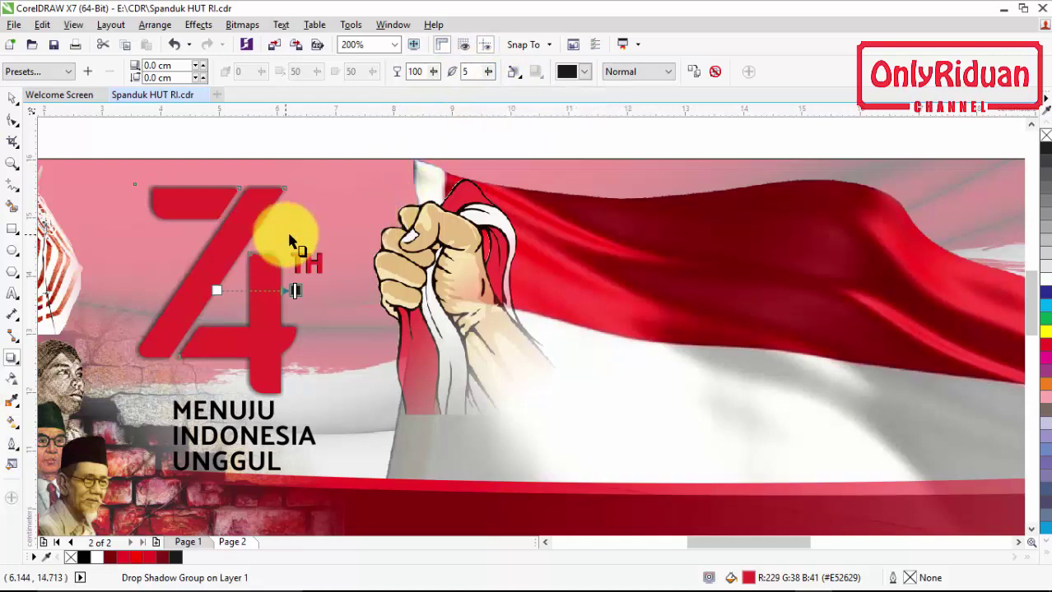
{"action": "scroll", "coordinate": [290, 240], "scroll_direction": "down", "scroll_amount": 2}
{"action": "left_click", "coordinate": [21, 106]}
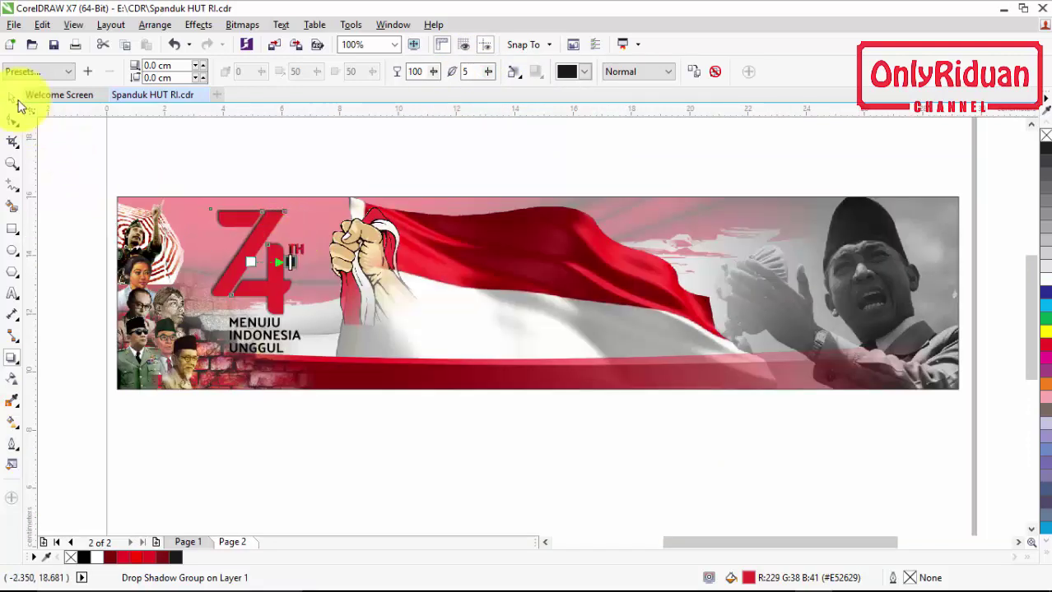
{"action": "left_click", "coordinate": [180, 245]}
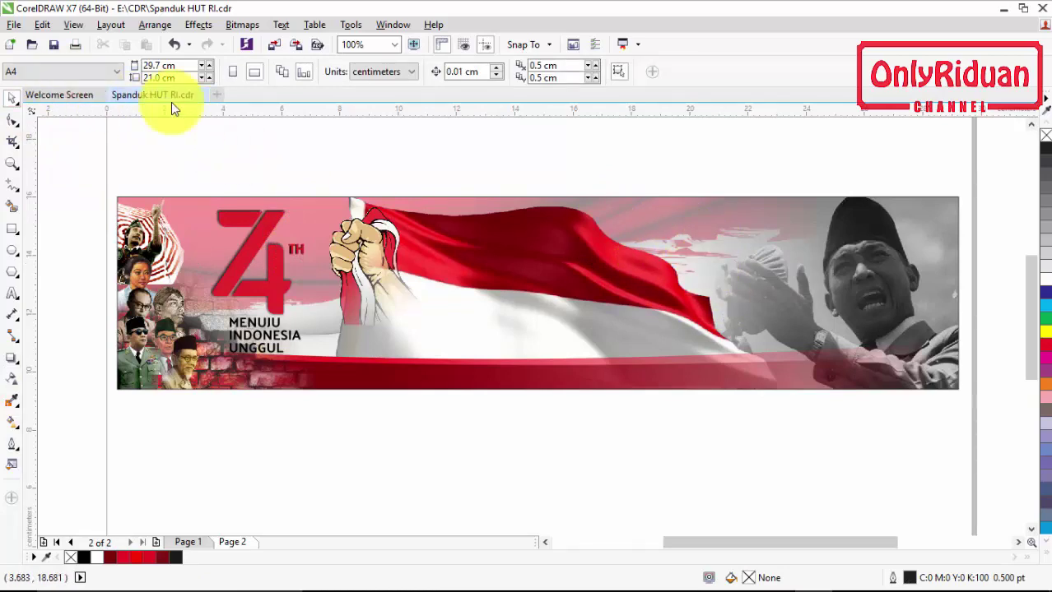
- Import Pekik Kemerdekaan and place it about 5.8 × 7.1 cm between the waving flag and the grey portrait
{"action": "left_click", "coordinate": [13, 24]}
{"action": "left_click", "coordinate": [66, 262]}
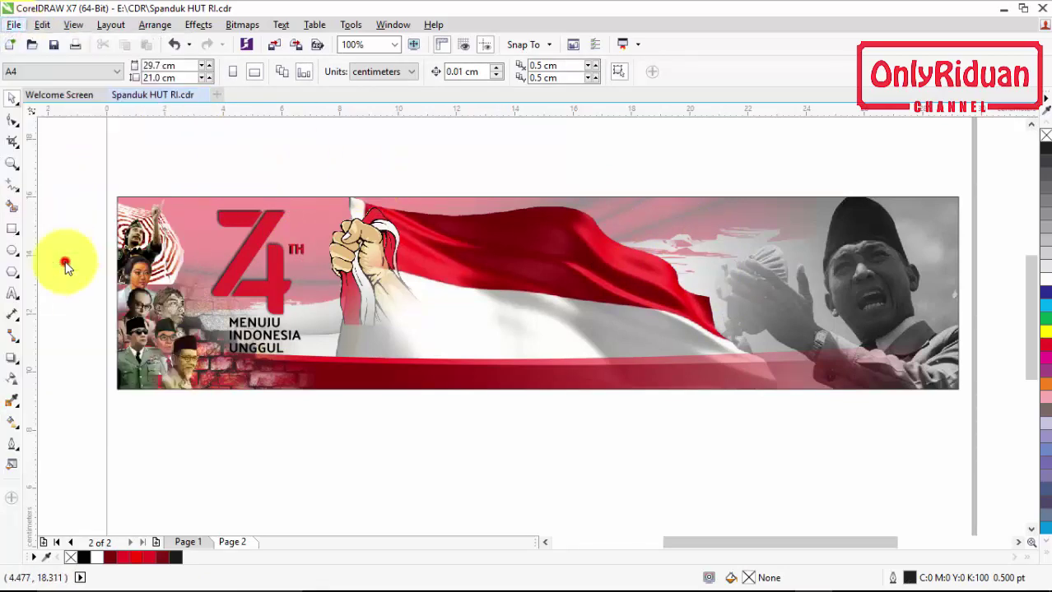
{"action": "left_click_drag", "start_coordinate": [696, 248], "coordinate": [708, 329]}
{"action": "left_click", "coordinate": [551, 328]}
{"action": "left_click", "coordinate": [574, 479]}
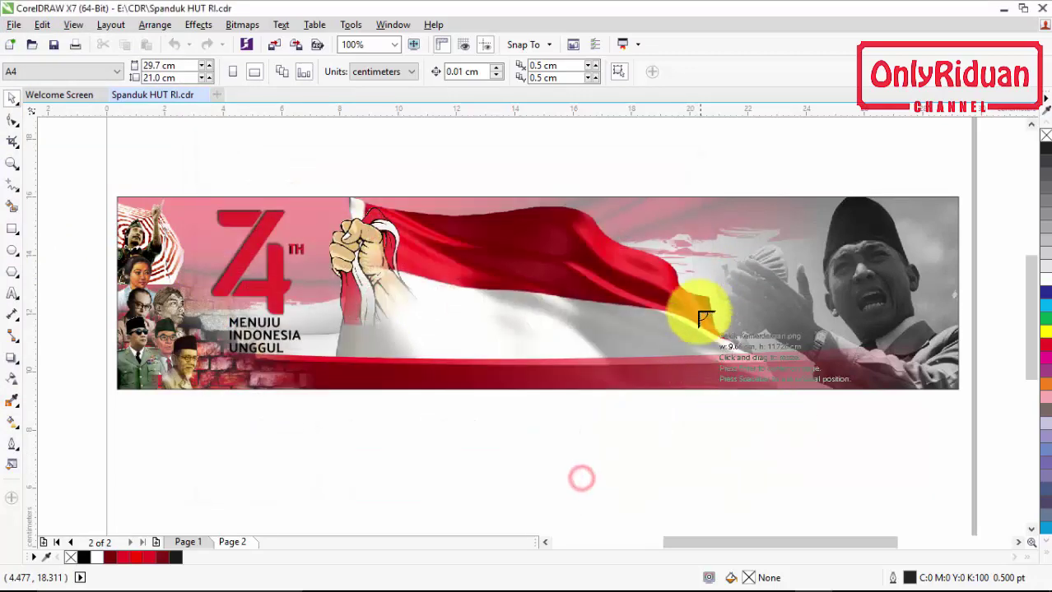
{"action": "left_click_drag", "start_coordinate": [650, 208], "coordinate": [820, 412]}
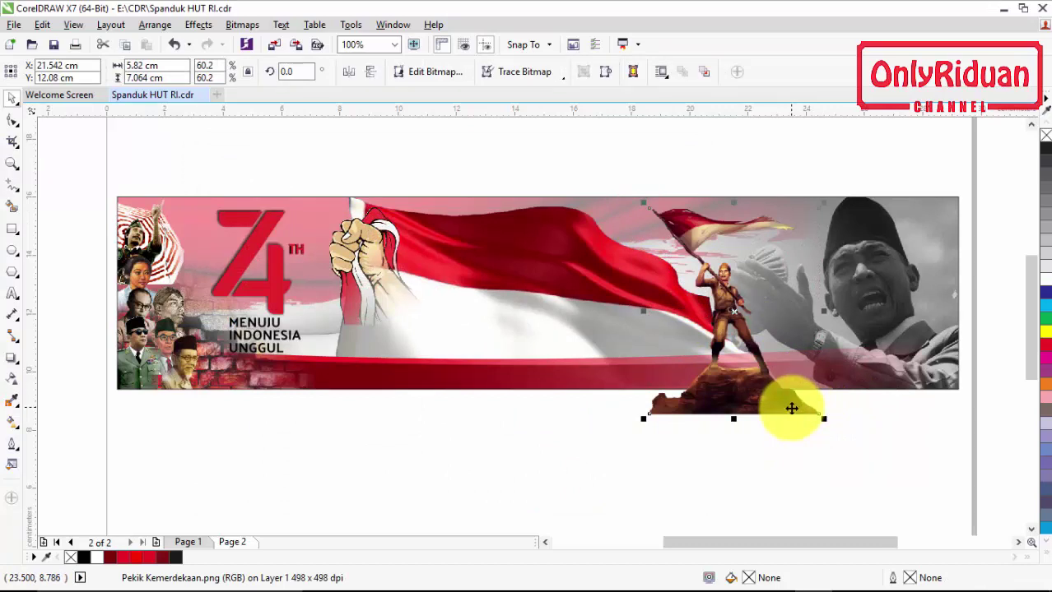
- PowerClip the flag-bearer figure inside the banner rectangle
{"action": "right_click", "coordinate": [754, 390]}
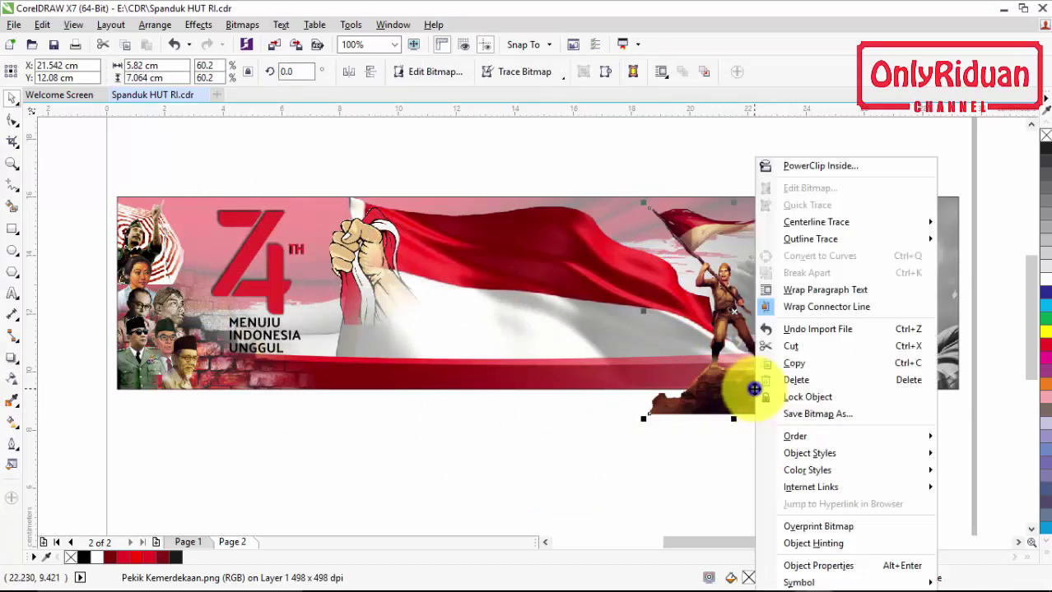
{"action": "left_click", "coordinate": [811, 164]}
{"action": "left_click", "coordinate": [874, 251]}
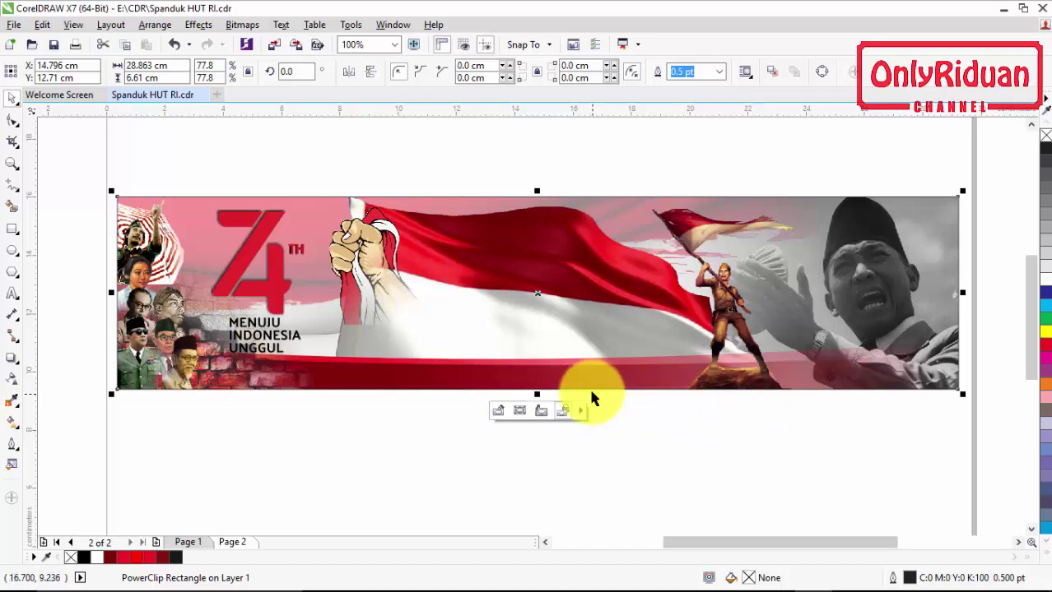
- Import garuda-pancasila and place it about 2.6 × 2.6 cm on the flag's upper part, beside the flag bearer
{"action": "left_click", "coordinate": [13, 25]}
{"action": "left_click", "coordinate": [49, 261]}
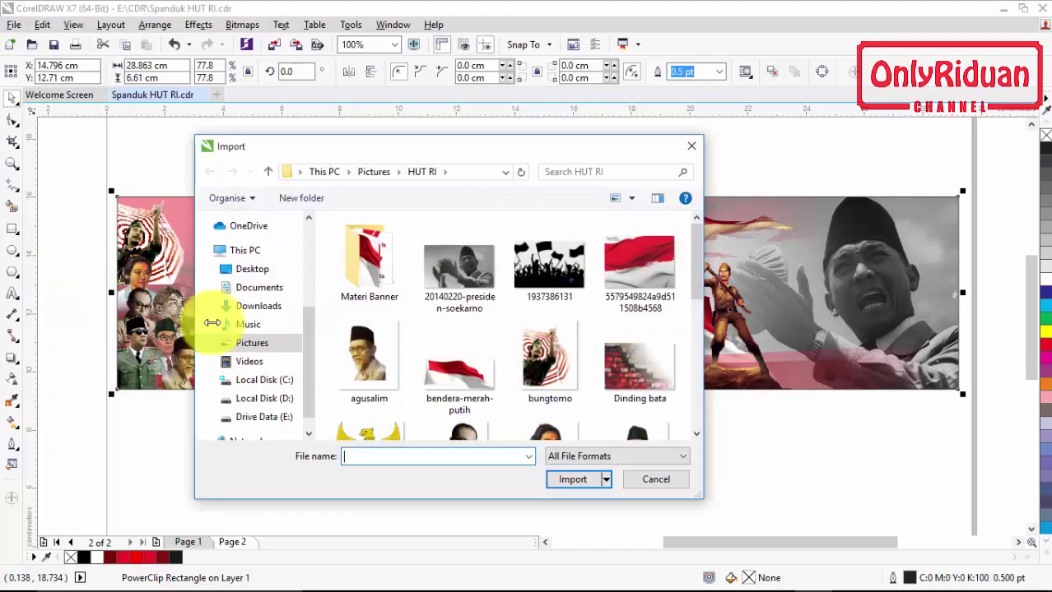
{"action": "scroll", "coordinate": [694, 267], "scroll_direction": "down", "scroll_amount": 2}
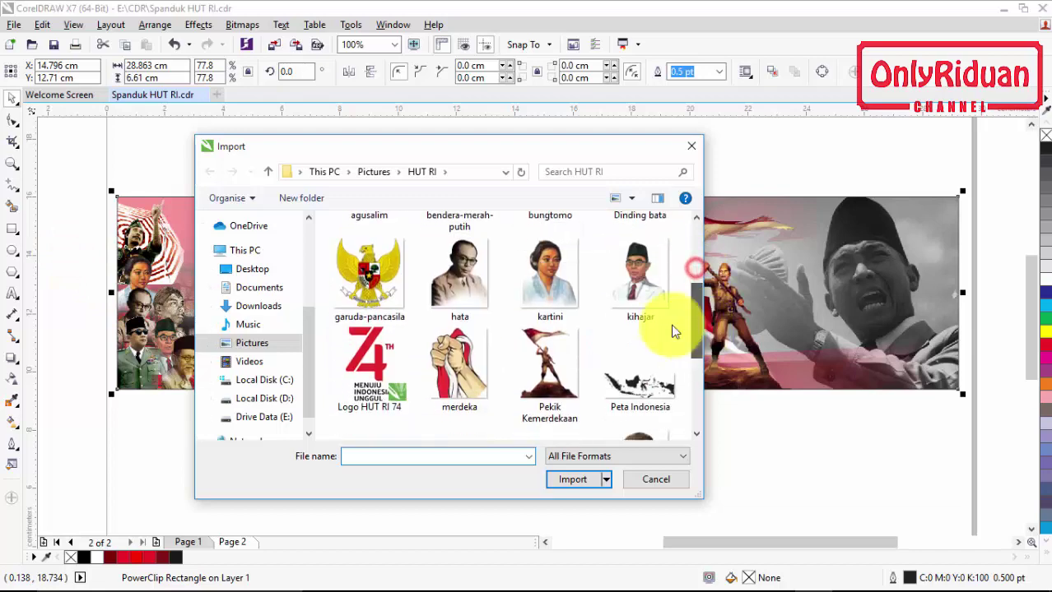
{"action": "left_click", "coordinate": [369, 278]}
{"action": "left_click", "coordinate": [572, 479]}
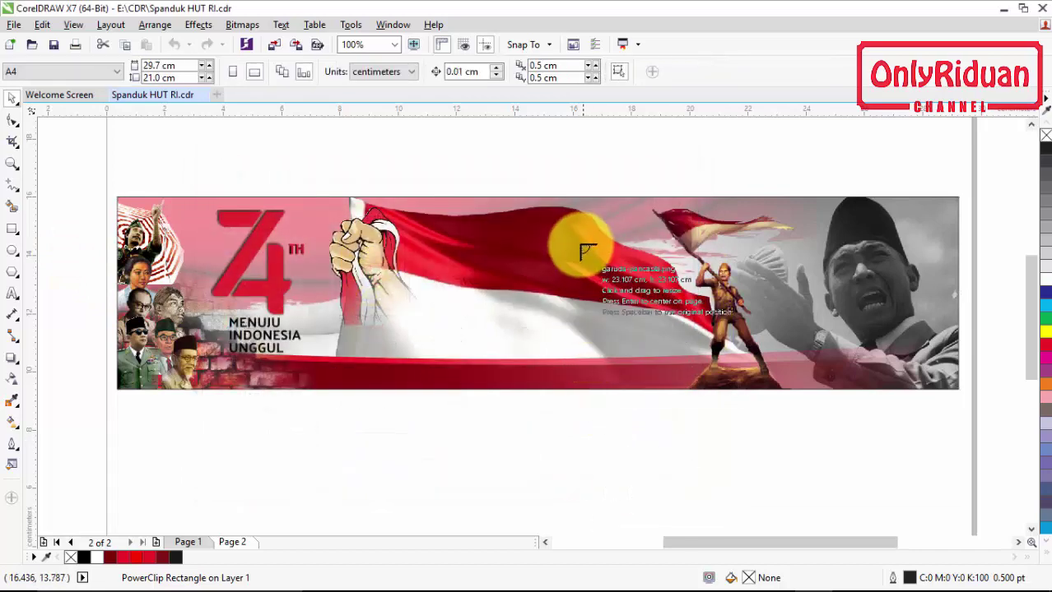
{"action": "left_click_drag", "start_coordinate": [558, 213], "coordinate": [650, 302]}
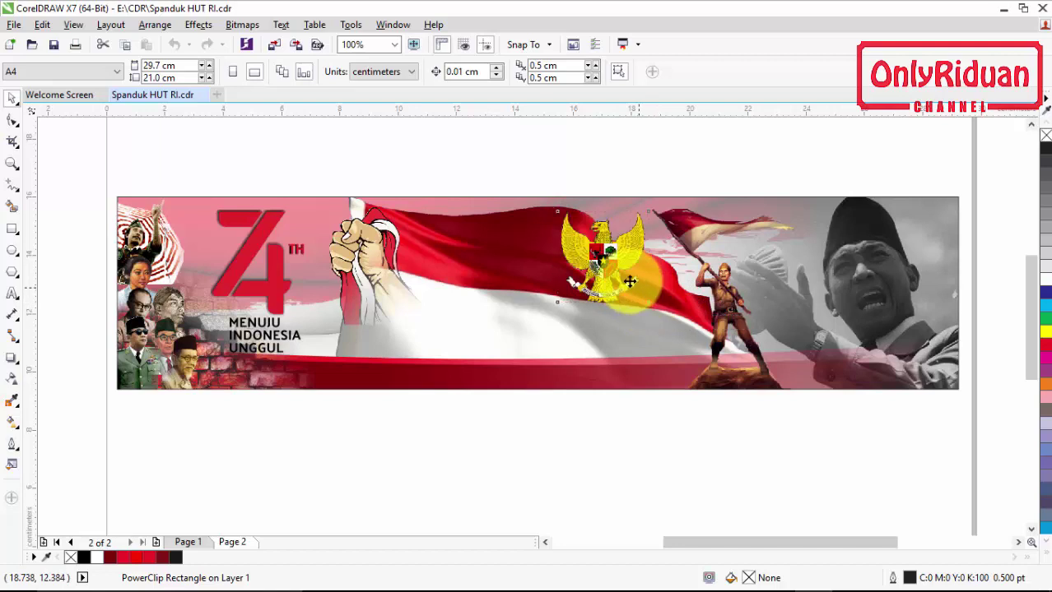
{"action": "left_click_drag", "start_coordinate": [611, 261], "coordinate": [614, 257]}
{"action": "left_click_drag", "start_coordinate": [650, 302], "coordinate": [644, 298]}
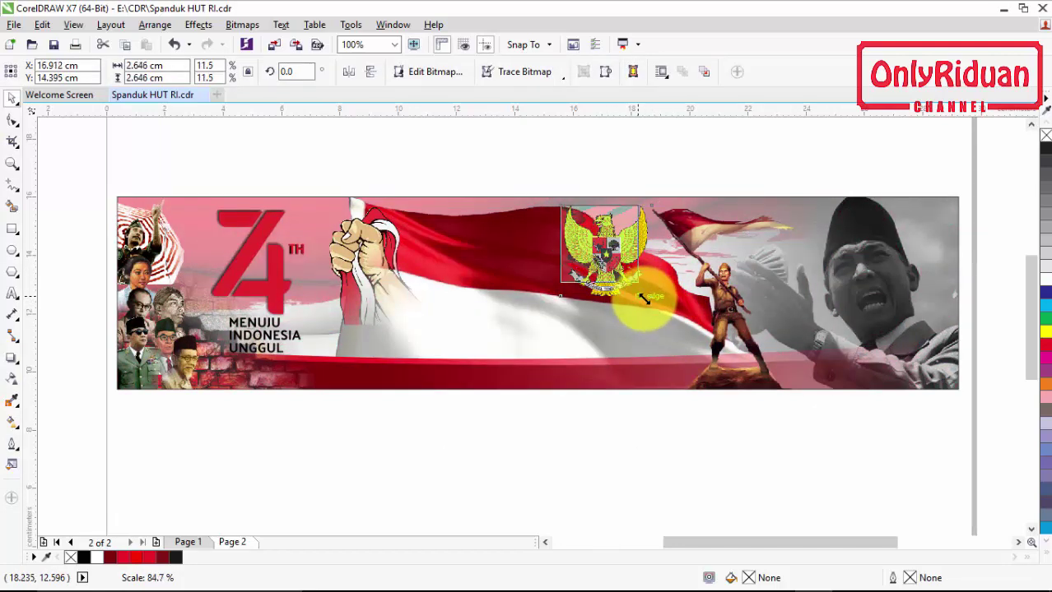
{"action": "left_click_drag", "start_coordinate": [612, 245], "coordinate": [625, 253]}
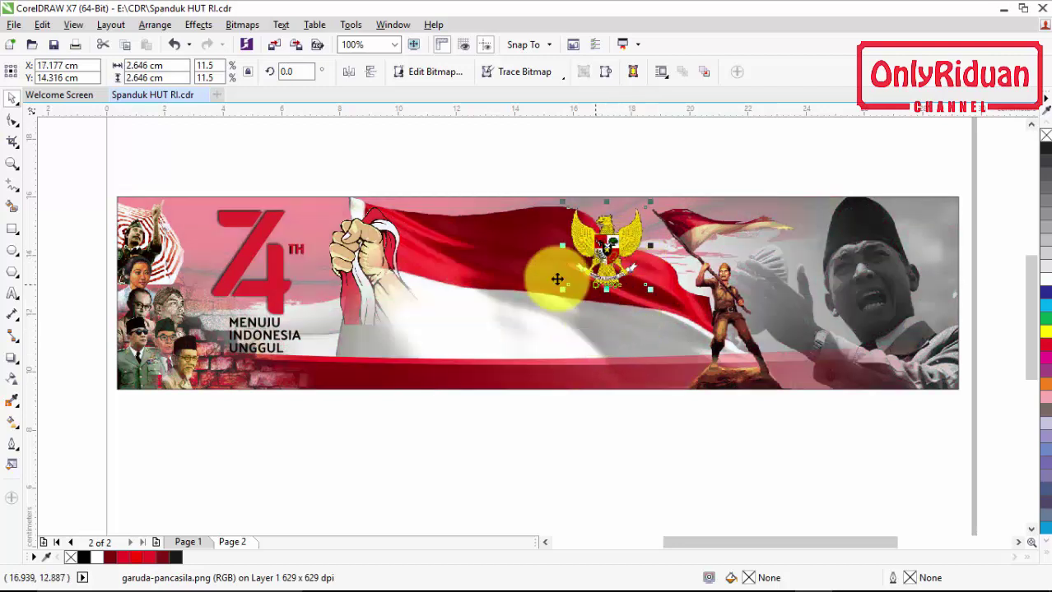
- Apply the Small Glow drop shadow preset to the Garuda emblem and set its shadow colour to white
{"action": "left_click", "coordinate": [12, 357]}
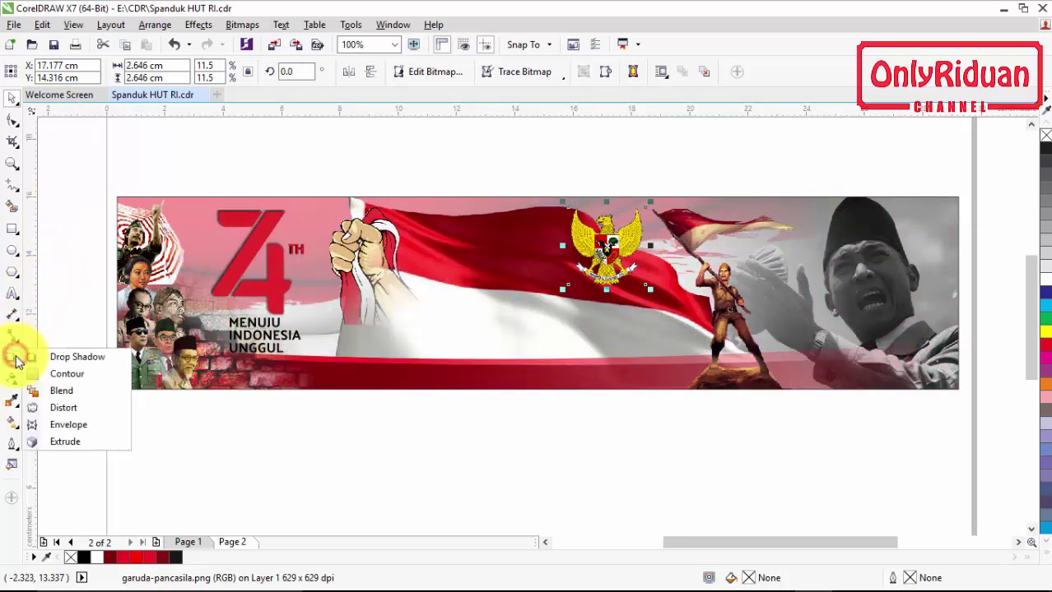
{"action": "left_click", "coordinate": [52, 357]}
{"action": "left_click", "coordinate": [41, 72]}
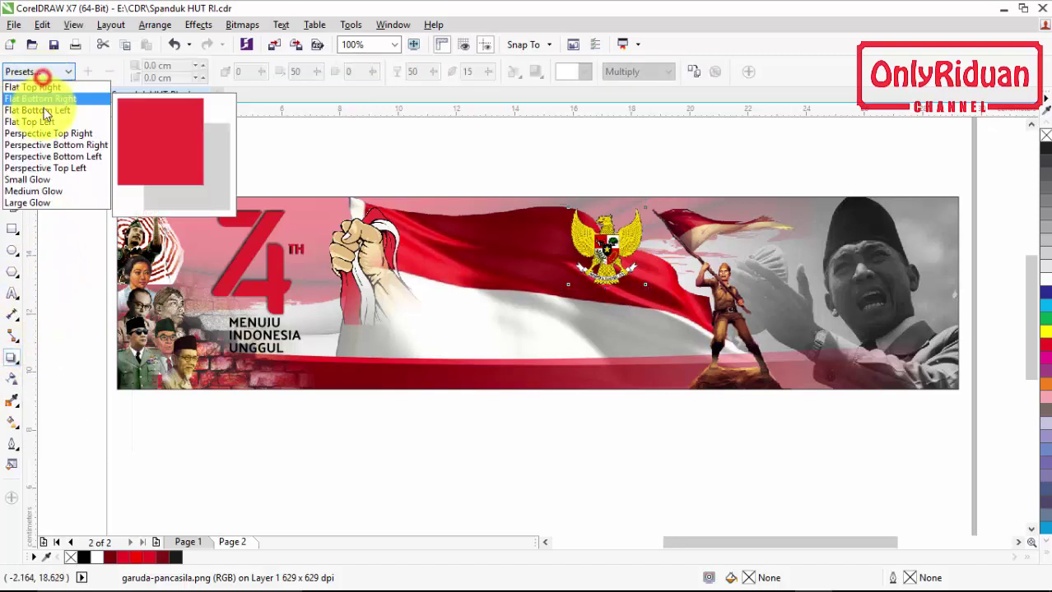
{"action": "left_click", "coordinate": [41, 172]}
{"action": "left_click", "coordinate": [584, 72]}
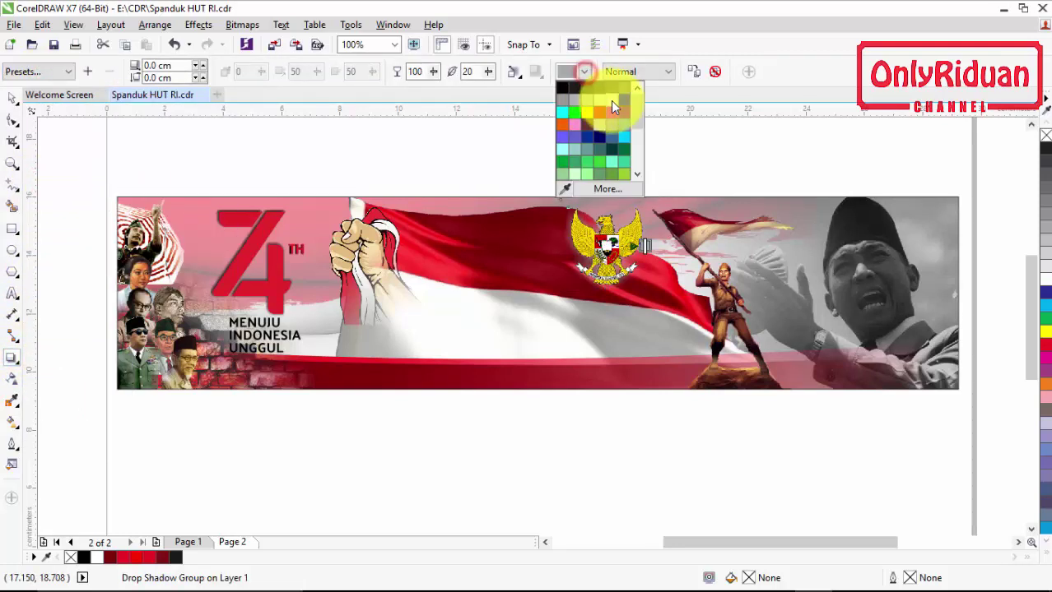
{"action": "left_click", "coordinate": [611, 100]}
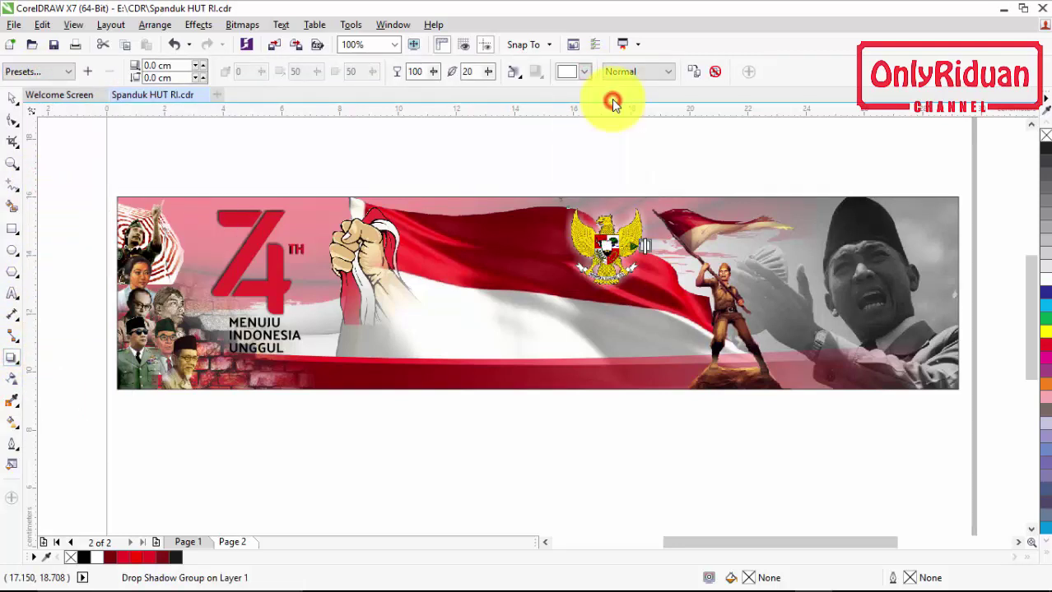
{"action": "left_click", "coordinate": [17, 102]}
{"action": "left_click", "coordinate": [359, 146]}
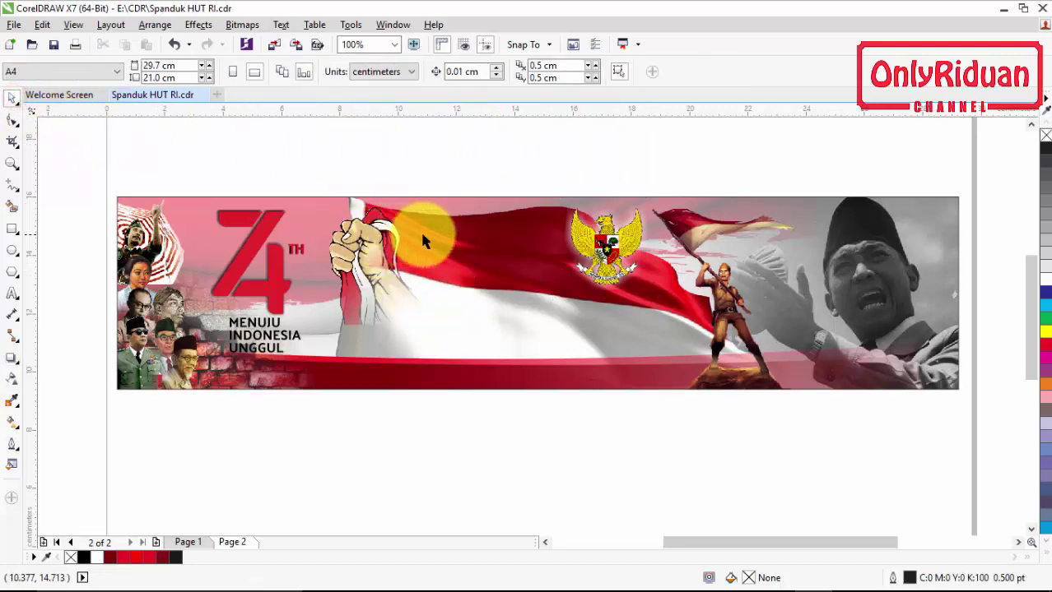
- Import Peta Indonesia at about 7.8 × 2.8 cm and place it over the flag's white stripe
{"action": "left_click", "coordinate": [16, 25]}
{"action": "left_click", "coordinate": [73, 258]}
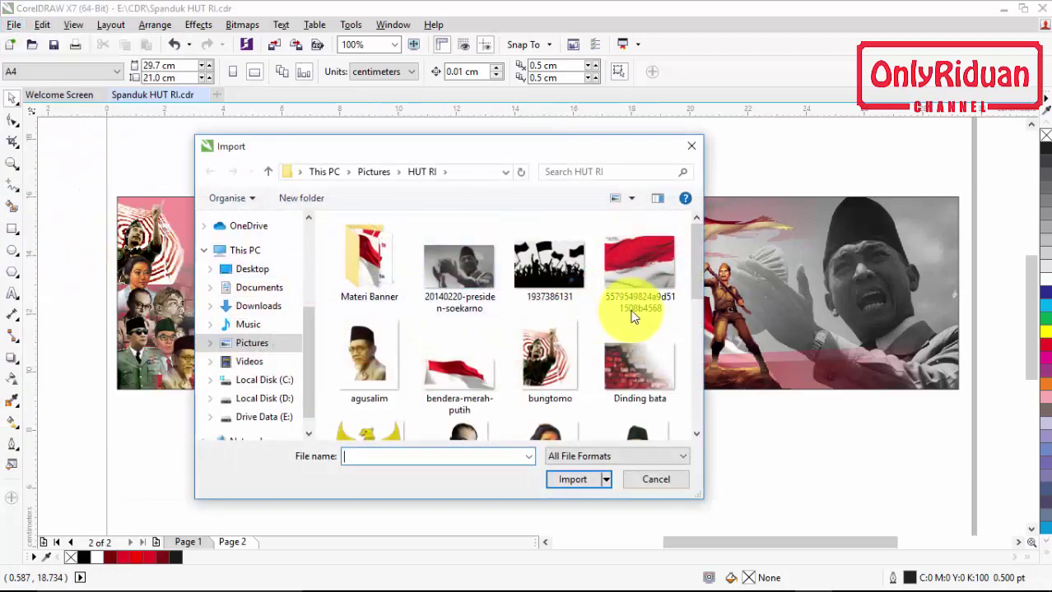
{"action": "left_click_drag", "start_coordinate": [698, 253], "coordinate": [699, 357]}
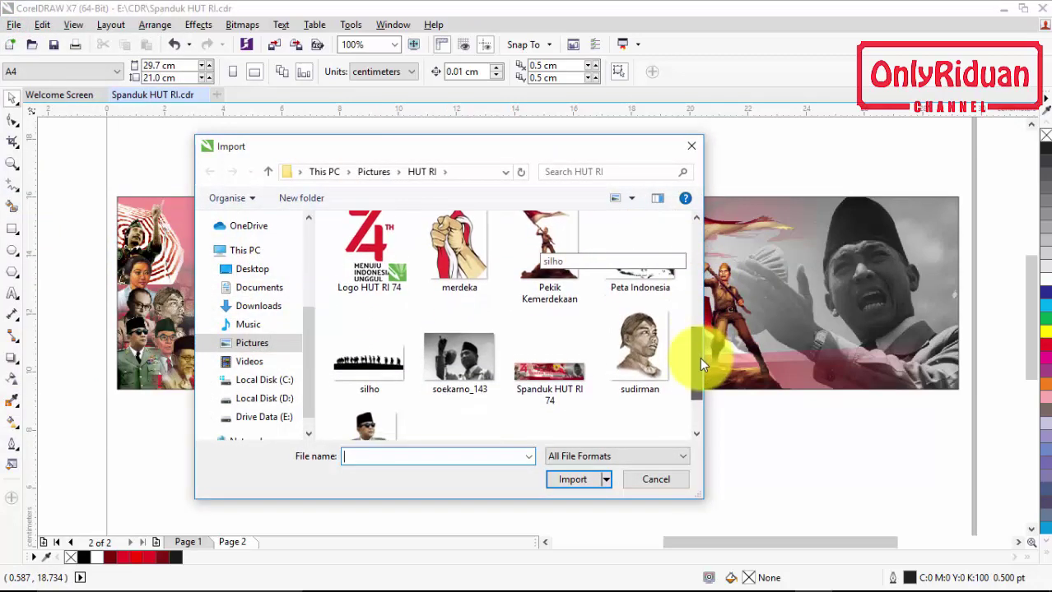
{"action": "left_click", "coordinate": [636, 272]}
{"action": "left_click", "coordinate": [574, 480]}
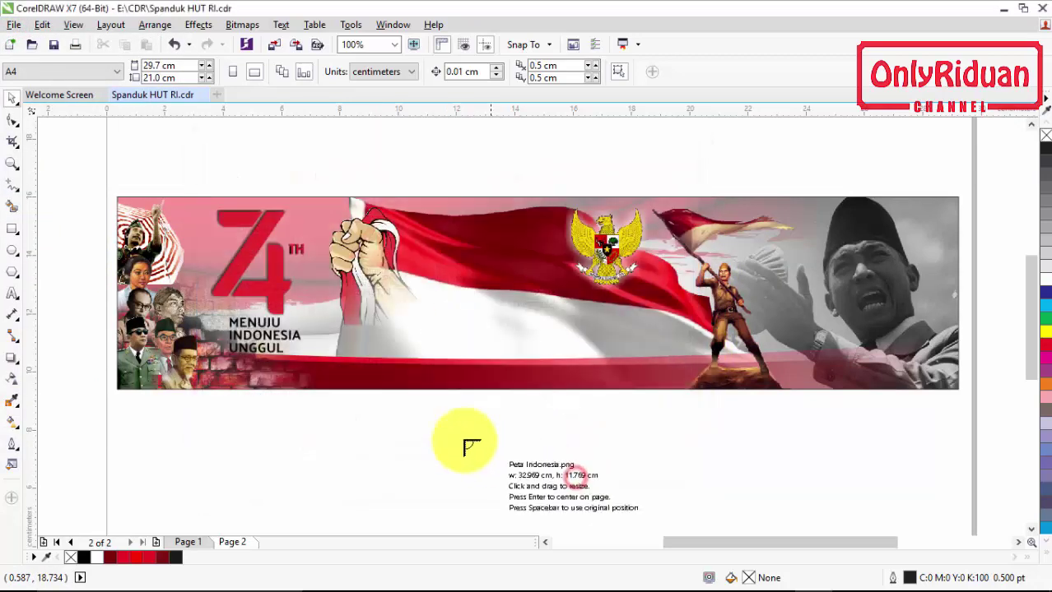
{"action": "left_click_drag", "start_coordinate": [411, 405], "coordinate": [644, 493]}
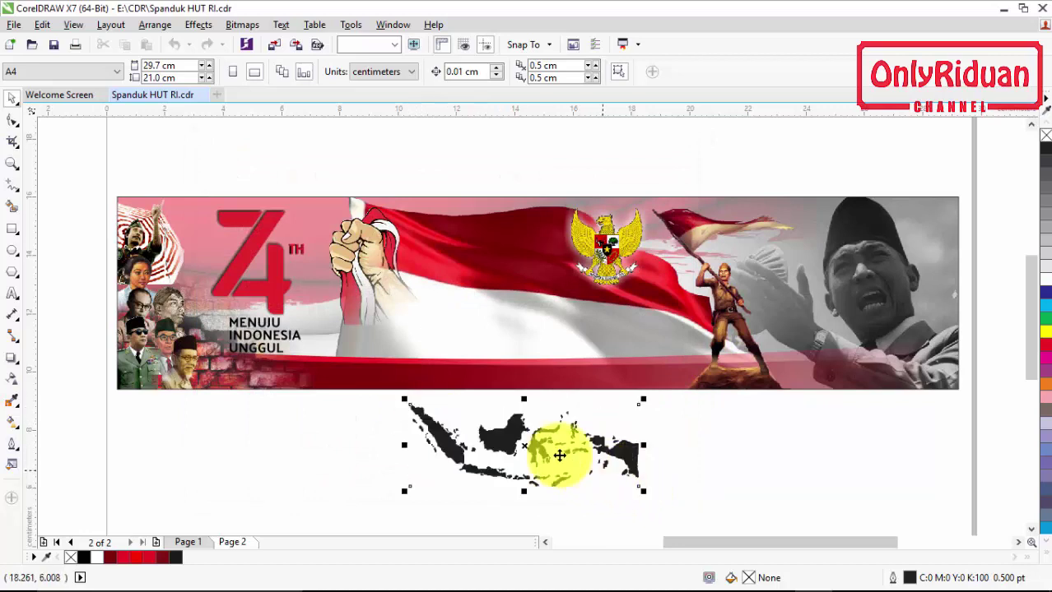
{"action": "left_click_drag", "start_coordinate": [510, 444], "coordinate": [514, 305]}
{"action": "key", "text": "ctrl+z"}
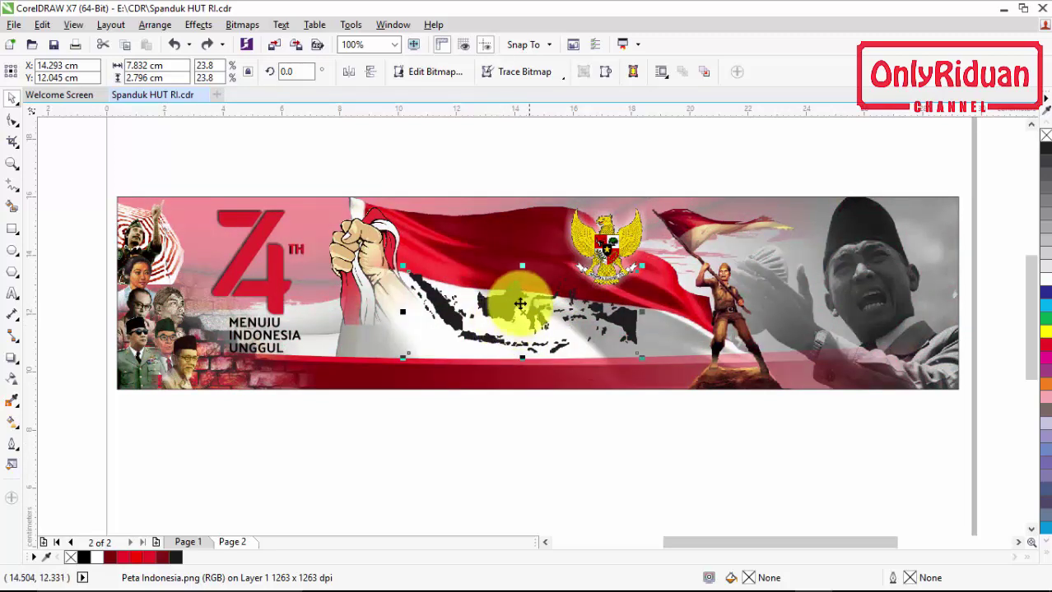
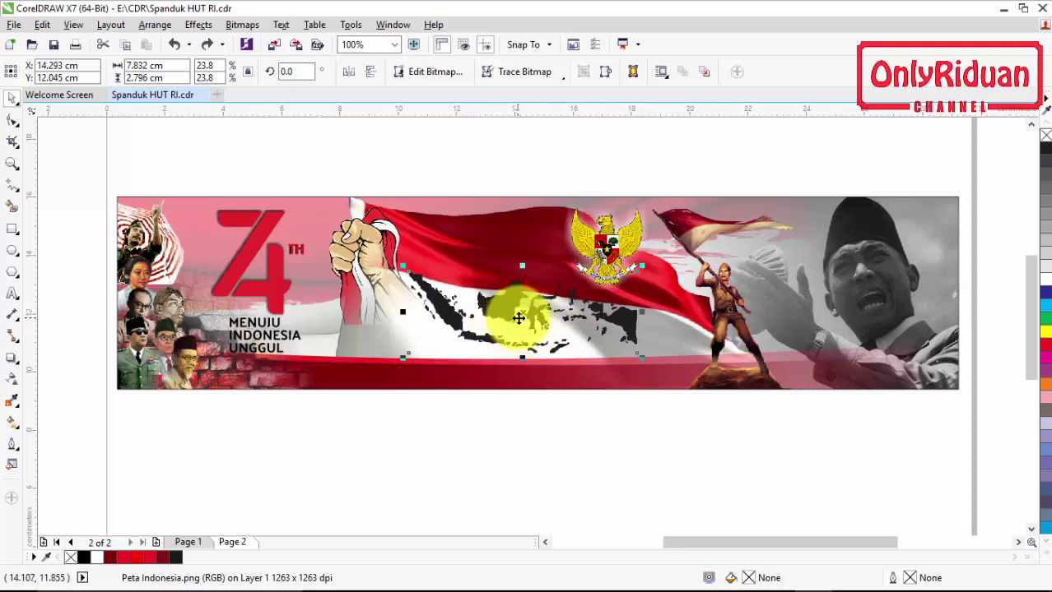
- Quick Trace the Indonesia map with the bitmap reduced, then move the traced copy below and delete the original bitmap
{"action": "left_click", "coordinate": [523, 71]}
{"action": "left_click", "coordinate": [531, 94]}
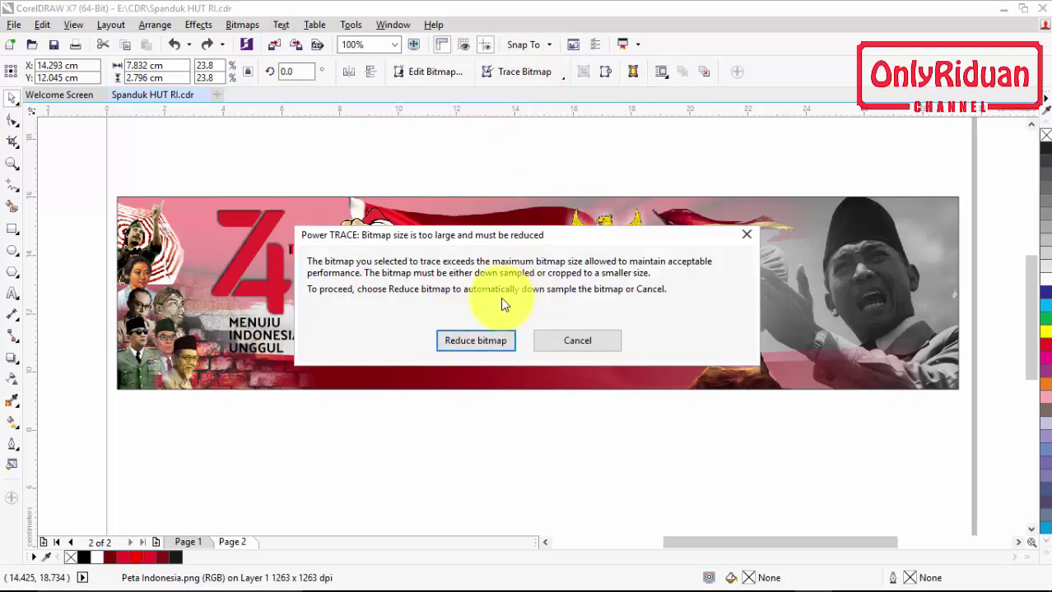
{"action": "left_click", "coordinate": [475, 342]}
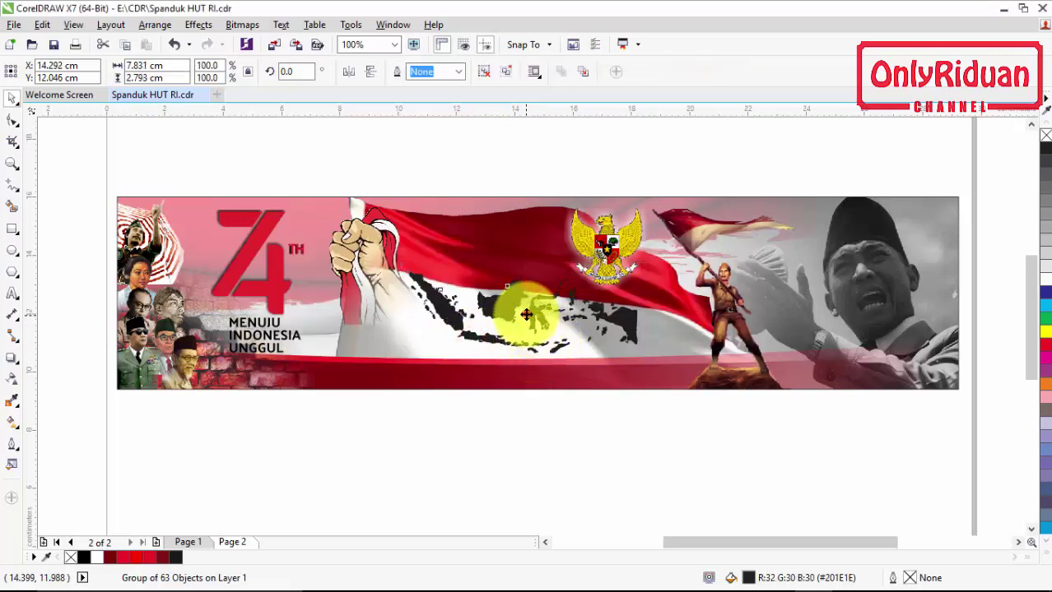
{"action": "mouse_move", "coordinate": [526, 314]}
{"action": "left_mouse_down"}
{"action": "mouse_move", "coordinate": [457, 418]}
{"action": "mouse_move", "coordinate": [518, 413]}
{"action": "left_mouse_up"}
{"action": "left_click", "coordinate": [509, 323]}
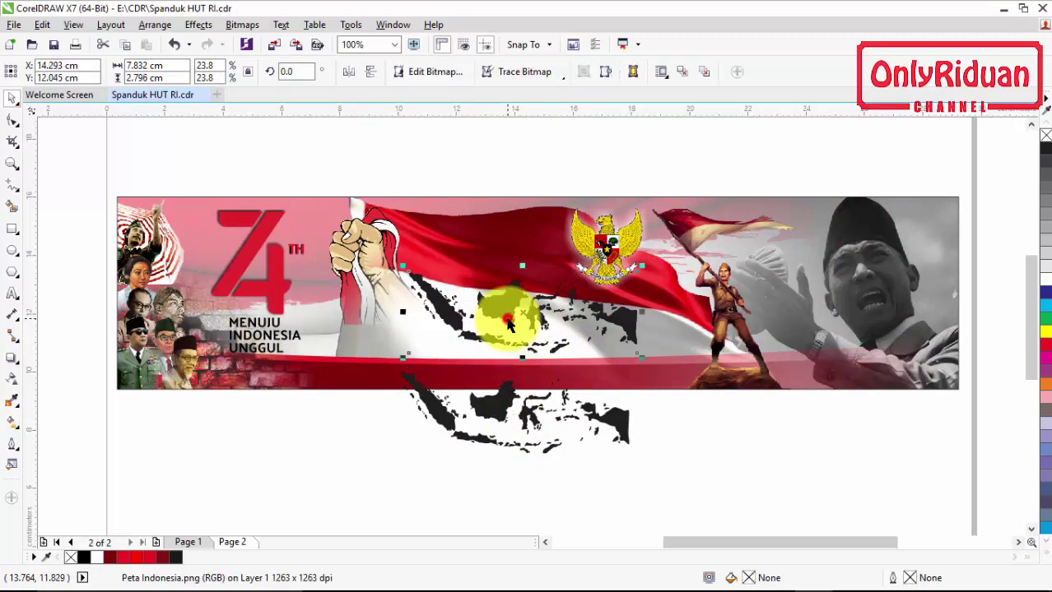
{"action": "key", "text": "Delete"}
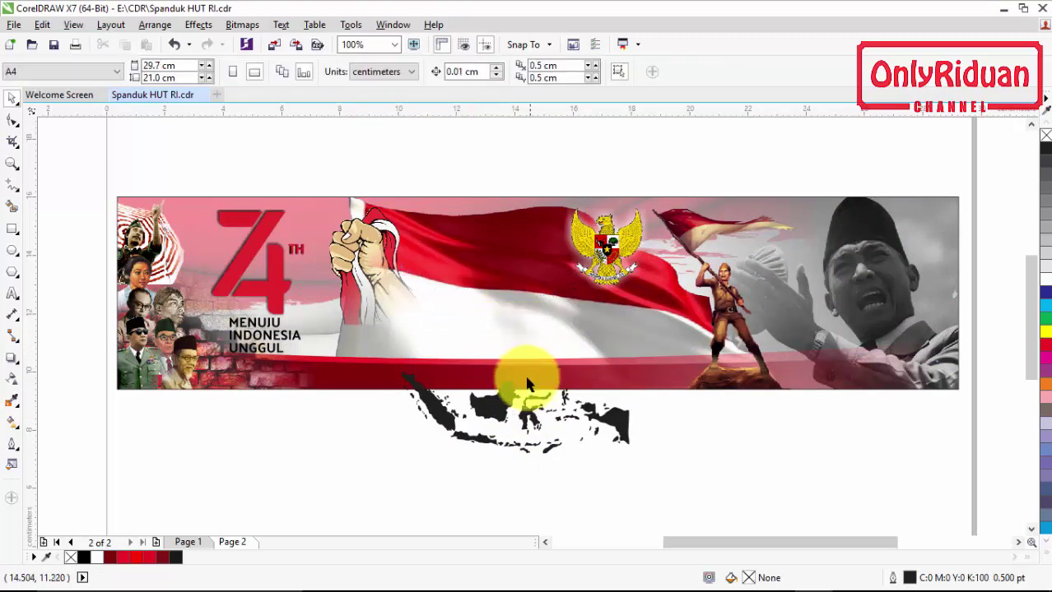
- Place the traced map over the flag's red stripe, filled white and scaled to about 7.6 × 2.7 cm
{"action": "left_click_drag", "start_coordinate": [501, 405], "coordinate": [496, 256]}
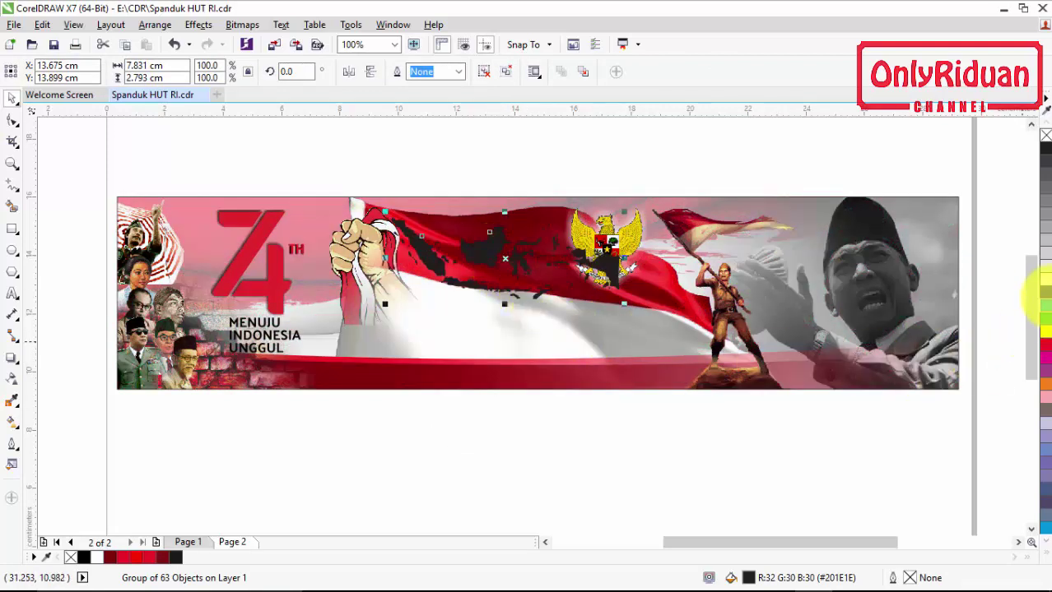
{"action": "left_click", "coordinate": [1044, 278]}
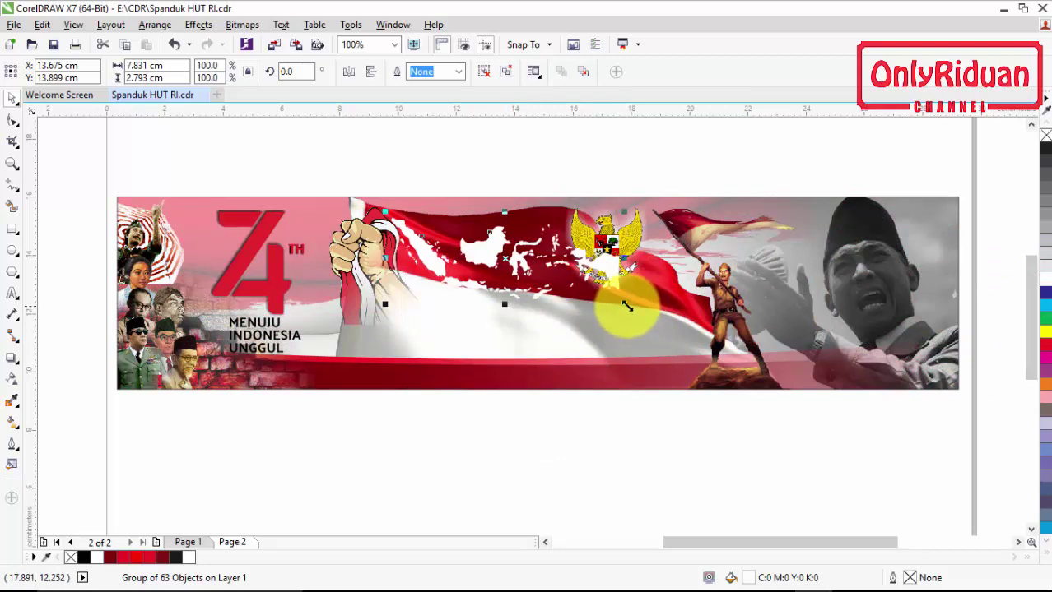
{"action": "left_click_drag", "start_coordinate": [627, 306], "coordinate": [619, 307]}
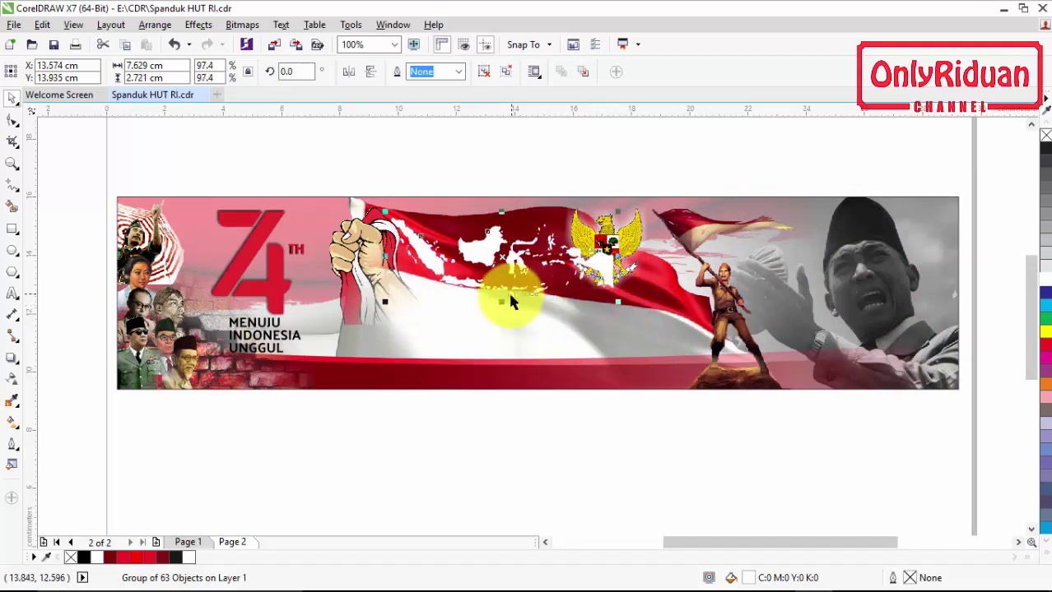
- Apply a uniform transparency of 50 to the white Indonesia map
{"action": "left_click", "coordinate": [10, 381]}
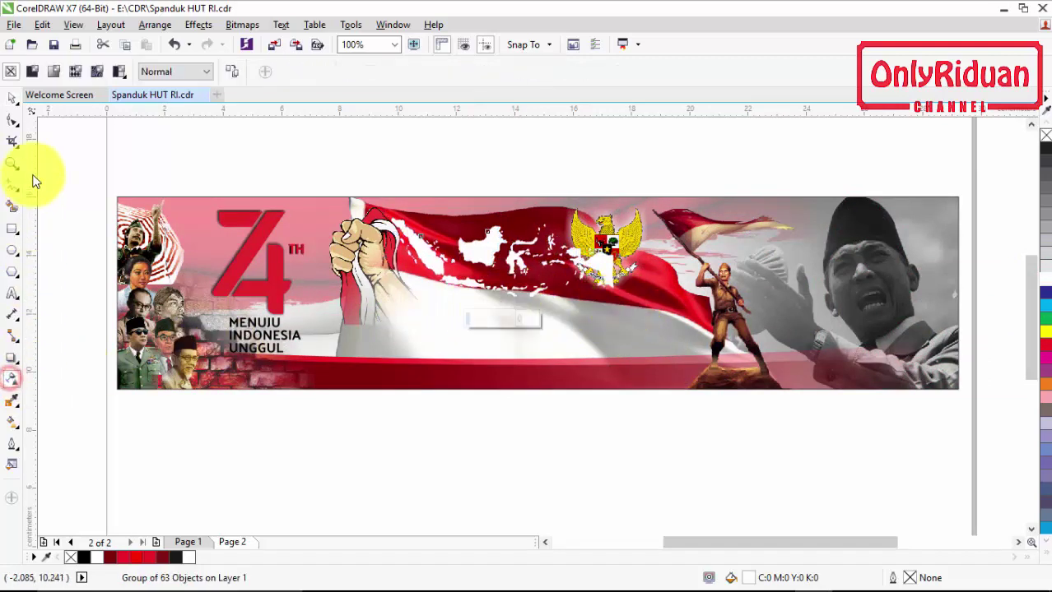
{"action": "left_click", "coordinate": [33, 74]}
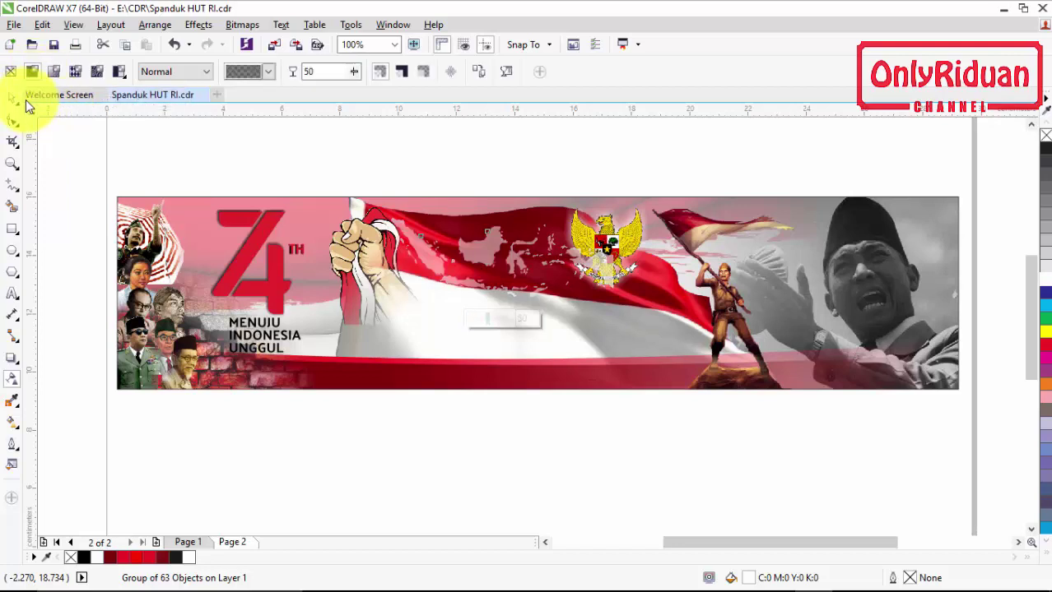
{"action": "left_click", "coordinate": [12, 97]}
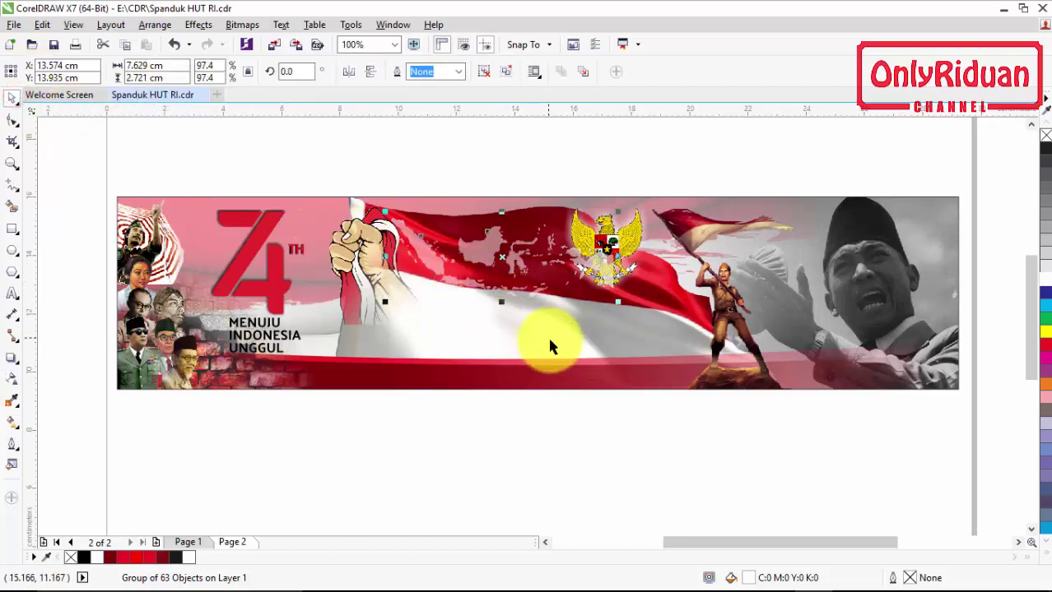
- PowerClip the transparent Indonesia map inside the banner rectangle and deselect it
{"action": "right_click", "coordinate": [500, 256]}
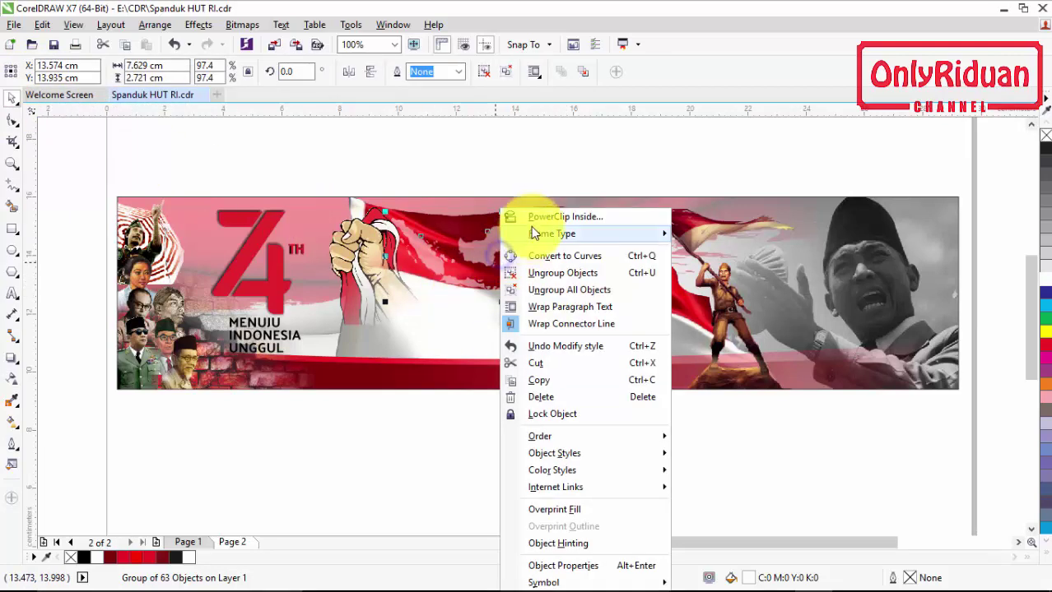
{"action": "left_click", "coordinate": [540, 209]}
{"action": "left_click", "coordinate": [458, 330]}
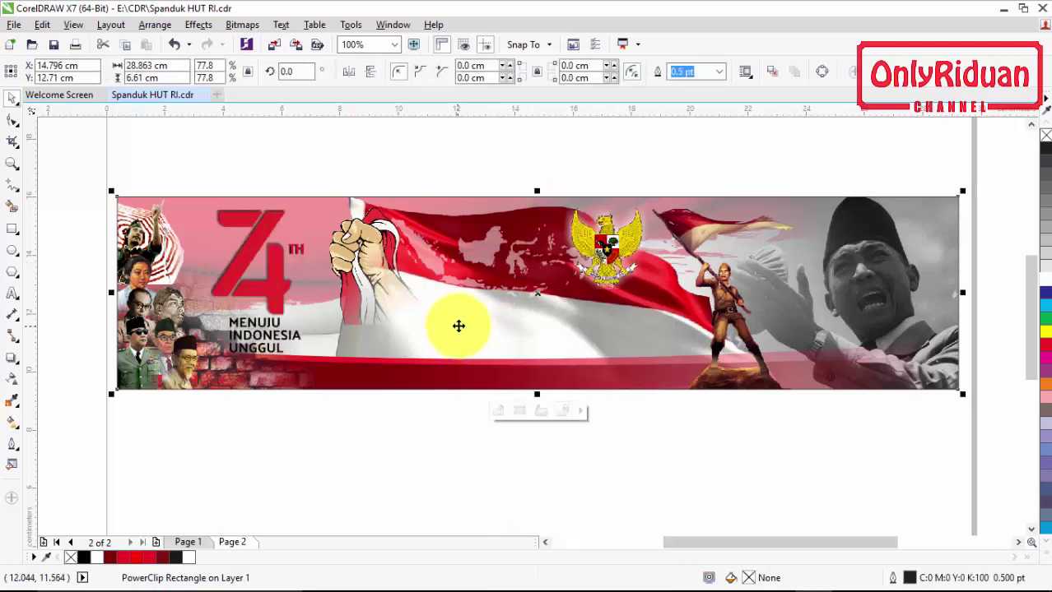
{"action": "left_click", "coordinate": [617, 426]}
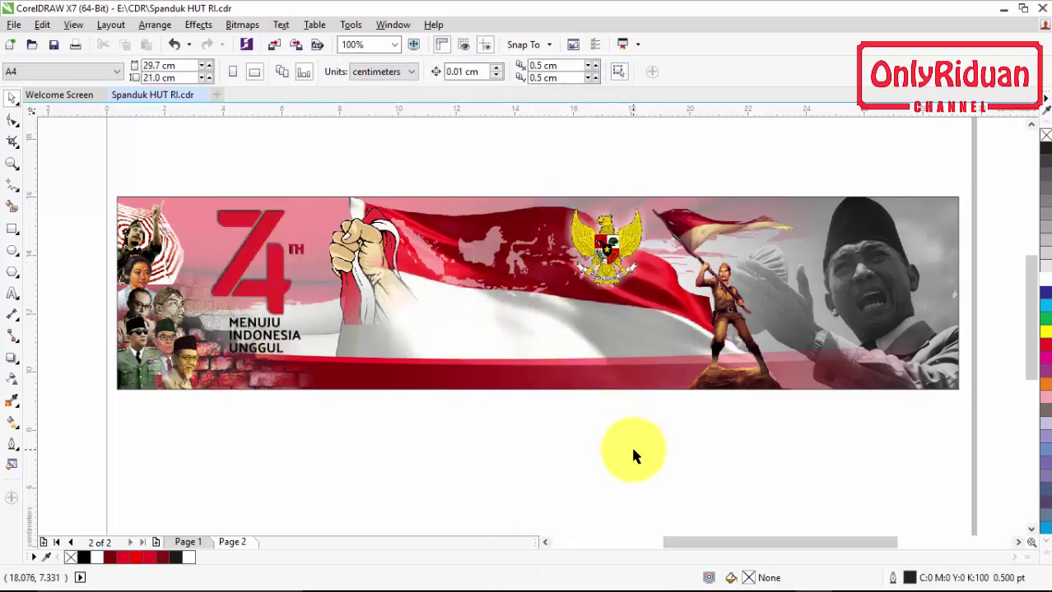
- Check the reference on Page 1, then import the silho image on Page 2 below the banner, about 6.8 × 3.4 cm
{"action": "left_click", "coordinate": [187, 543]}
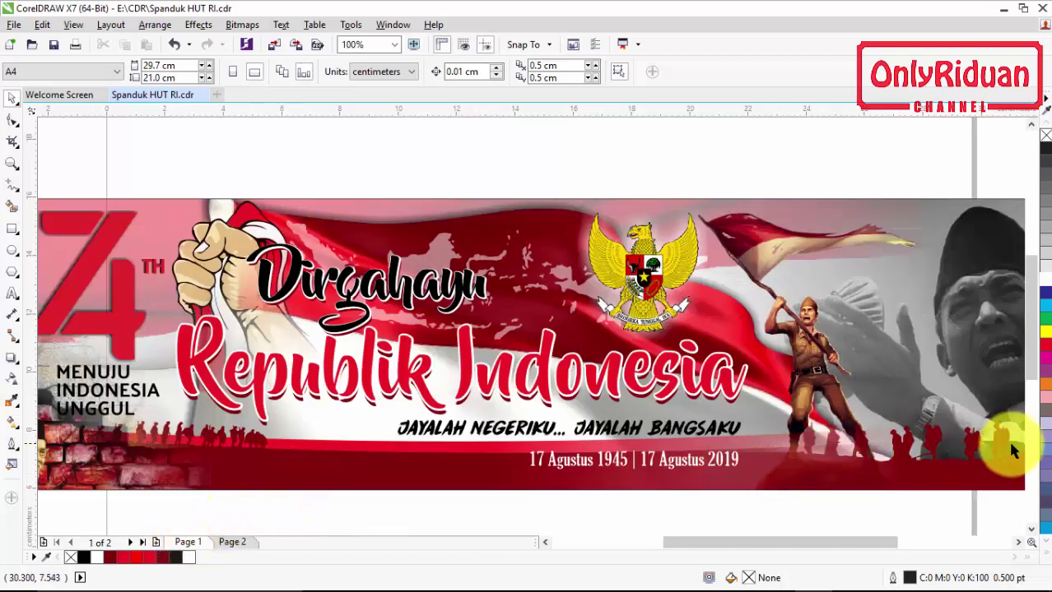
{"action": "left_click", "coordinate": [232, 543]}
{"action": "left_click", "coordinate": [14, 25]}
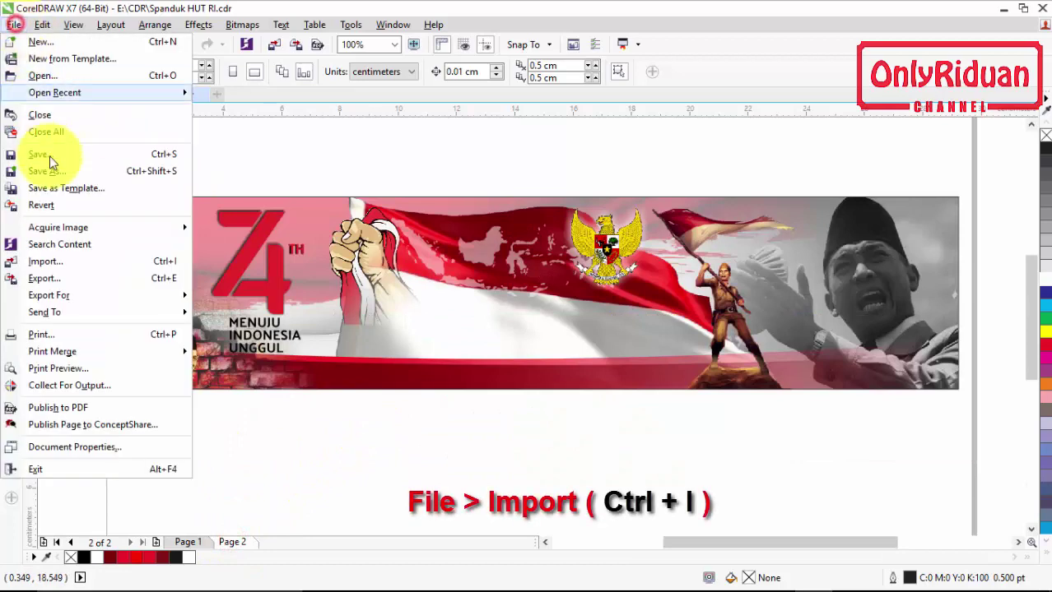
{"action": "left_click", "coordinate": [51, 262]}
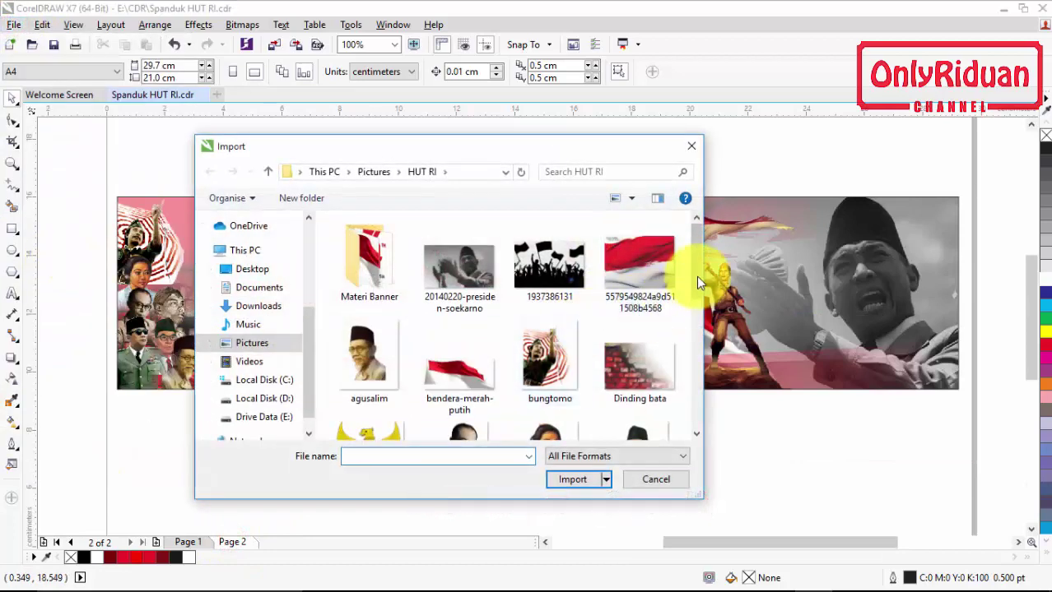
{"action": "left_click_drag", "start_coordinate": [696, 276], "coordinate": [695, 407]}
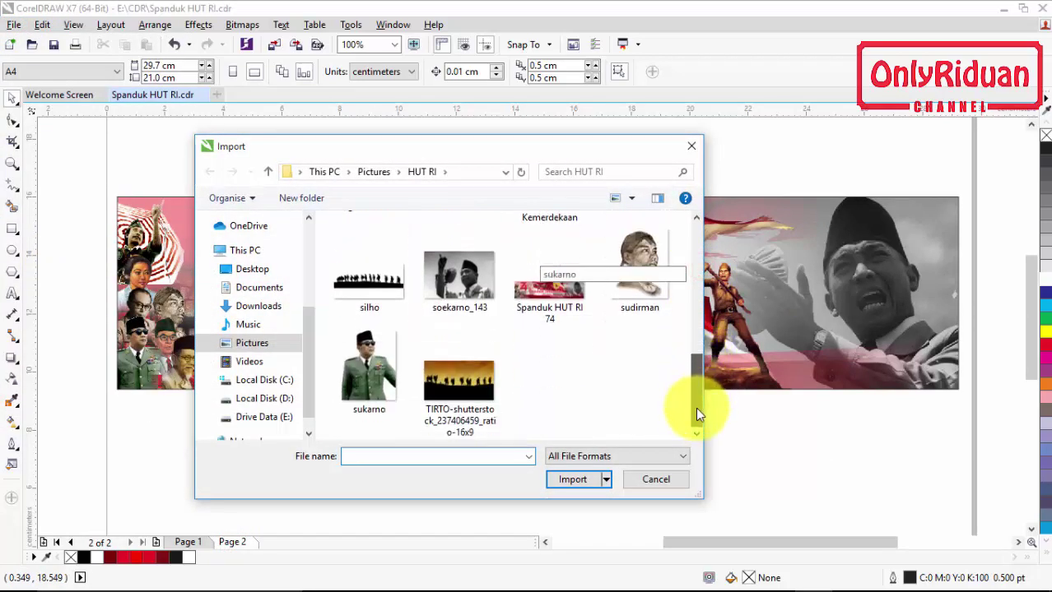
{"action": "left_click", "coordinate": [372, 280]}
{"action": "left_click", "coordinate": [562, 483]}
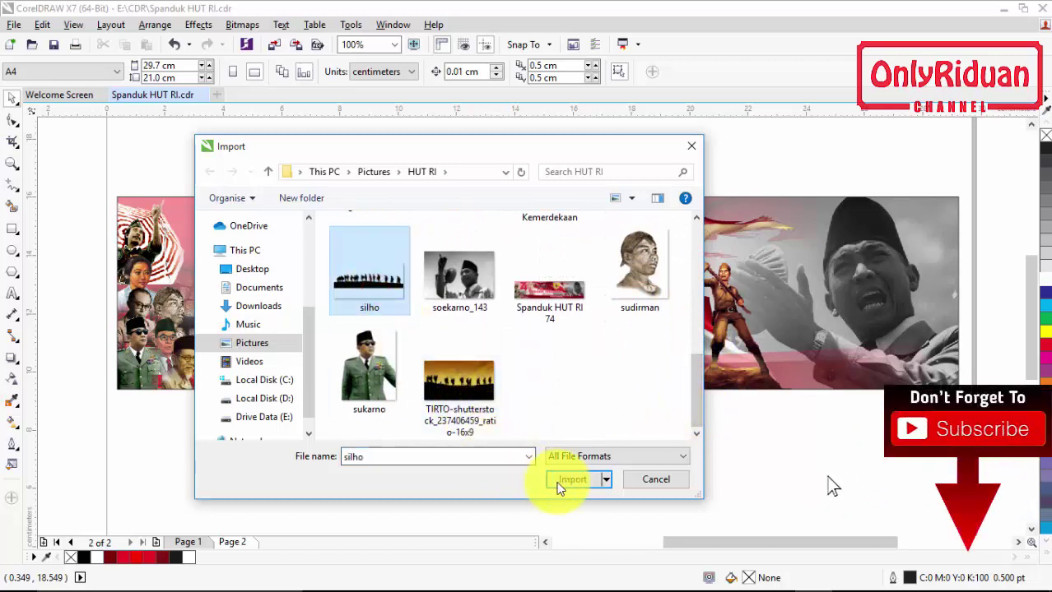
{"action": "left_click_drag", "start_coordinate": [305, 405], "coordinate": [568, 496]}
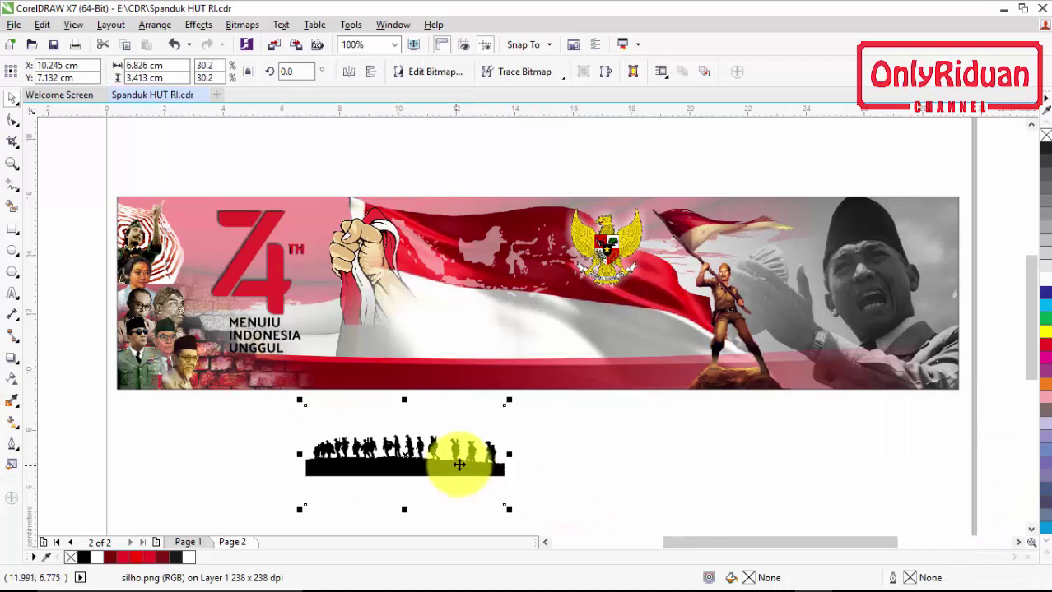
- Quick Trace the silho bitmap, move the traced soldiers off it and delete the original bitmap
{"action": "mouse_move", "coordinate": [423, 451]}
{"action": "left_mouse_down"}
{"action": "mouse_move", "coordinate": [430, 368]}
{"action": "mouse_move", "coordinate": [420, 359]}
{"action": "mouse_move", "coordinate": [399, 398]}
{"action": "mouse_move", "coordinate": [399, 387]}
{"action": "left_mouse_up"}
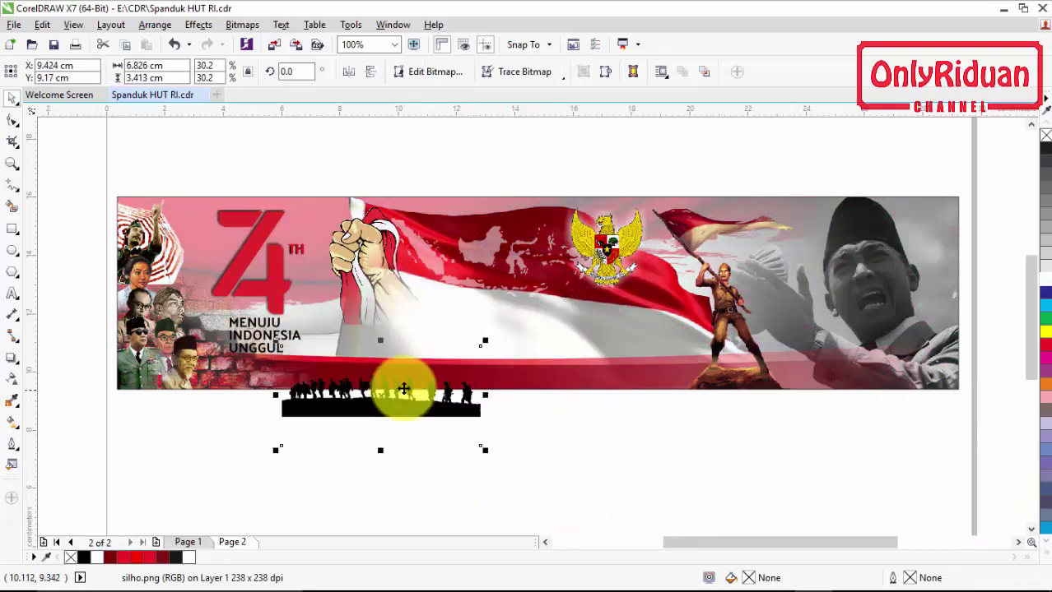
{"action": "left_click", "coordinate": [550, 74]}
{"action": "left_click", "coordinate": [545, 88]}
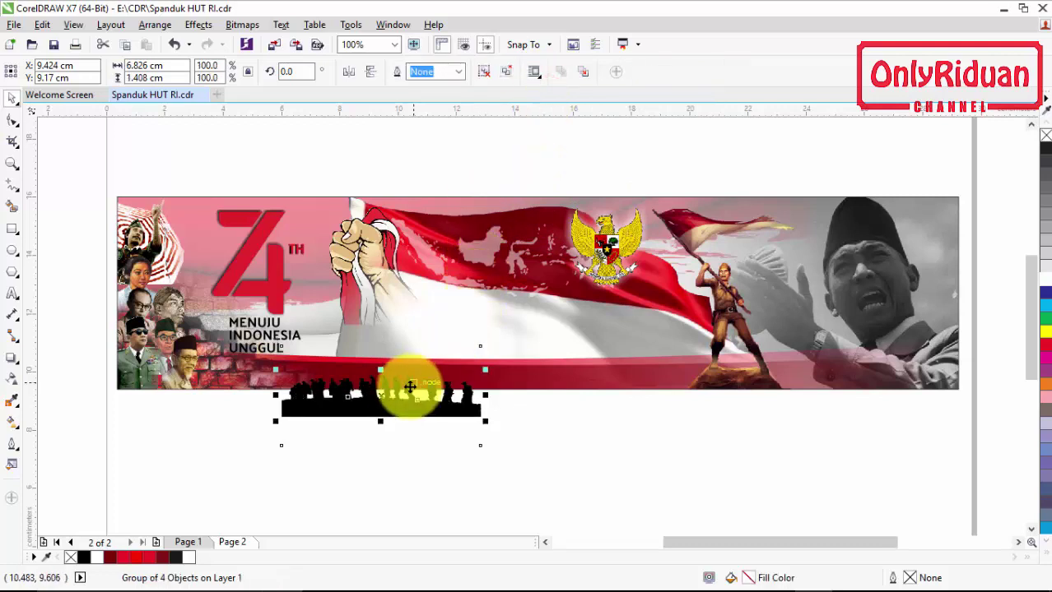
{"action": "left_click_drag", "start_coordinate": [371, 388], "coordinate": [440, 457]}
{"action": "left_click", "coordinate": [569, 455]}
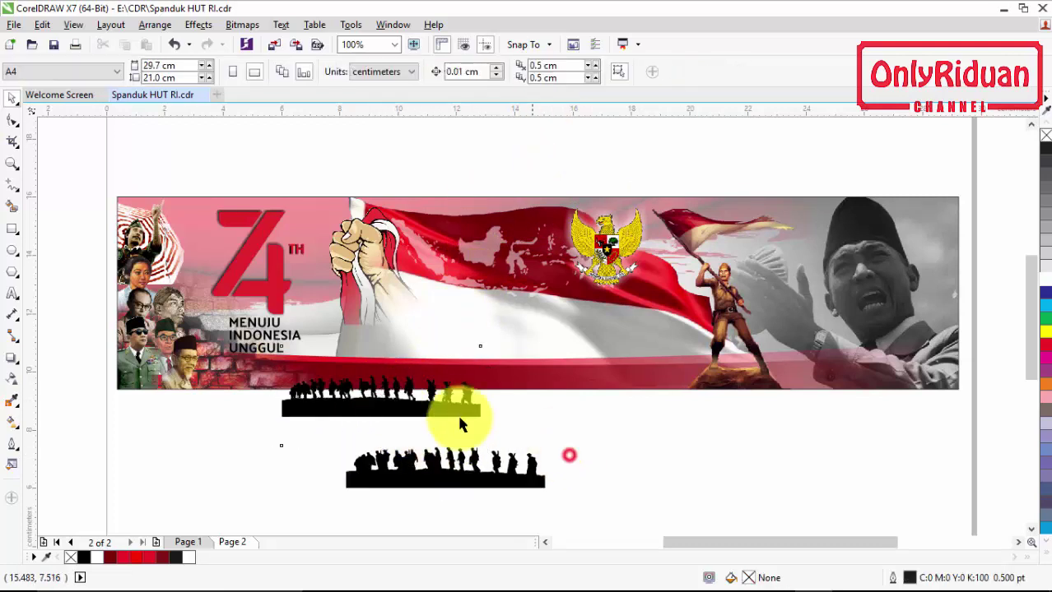
{"action": "left_click", "coordinate": [392, 406]}
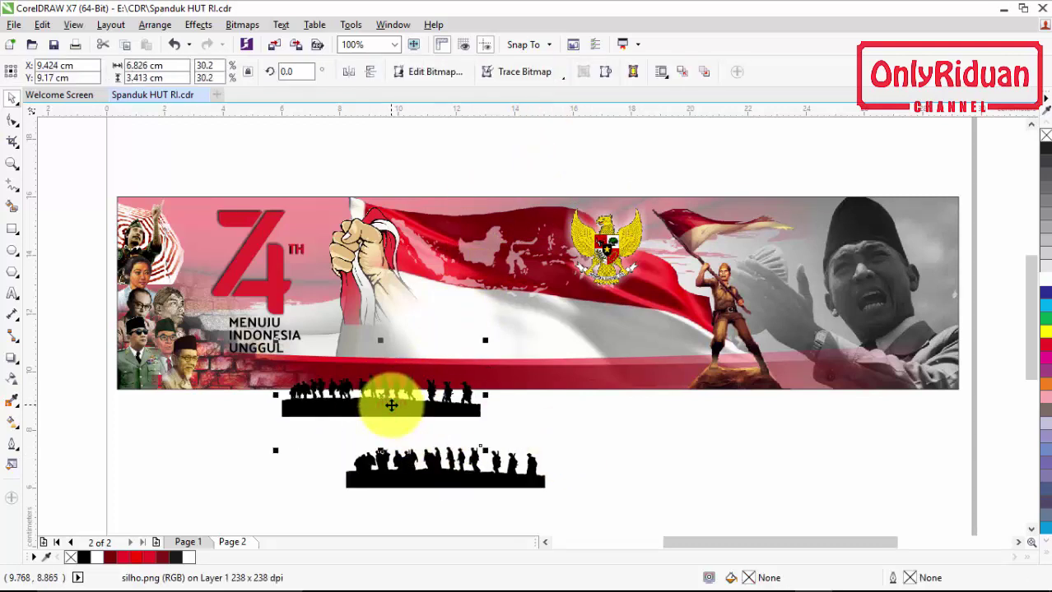
{"action": "key", "text": "Delete"}
- Fill the traced soldier silhouettes with dark red C28 M100 Y100 K38 and mirror them horizontally
{"action": "left_click_drag", "start_coordinate": [432, 471], "coordinate": [412, 426]}
{"action": "left_click", "coordinate": [162, 557]}
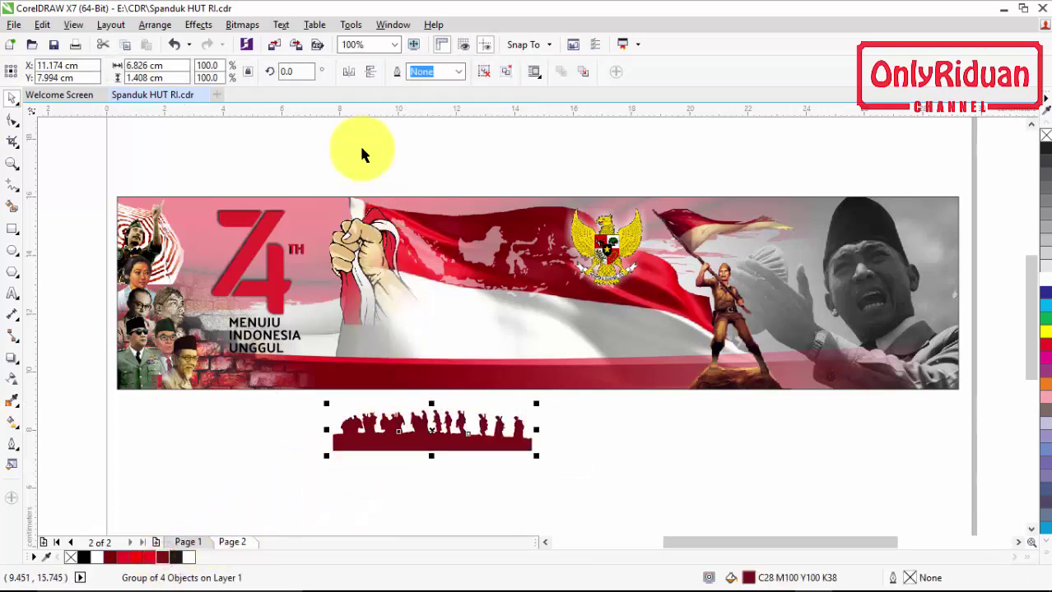
{"action": "left_click", "coordinate": [349, 72]}
- Place the soldier silhouettes on the banner's lower red strip beside the brick wall, scaled to 80%, about 5.5 × 1.1 cm
{"action": "left_click_drag", "start_coordinate": [426, 434], "coordinate": [469, 361]}
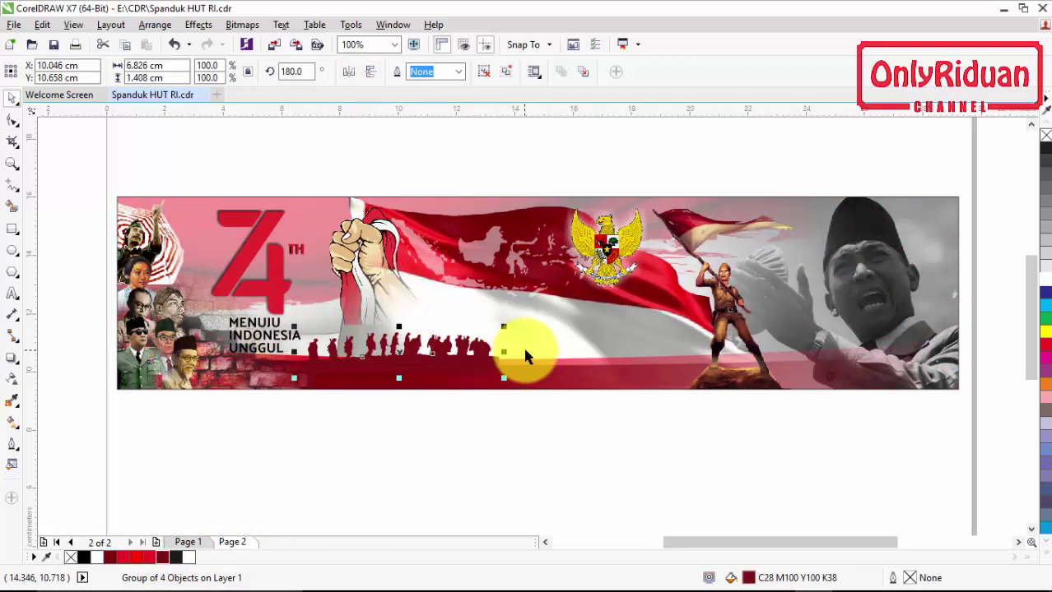
{"action": "left_click_drag", "start_coordinate": [502, 327], "coordinate": [392, 365]}
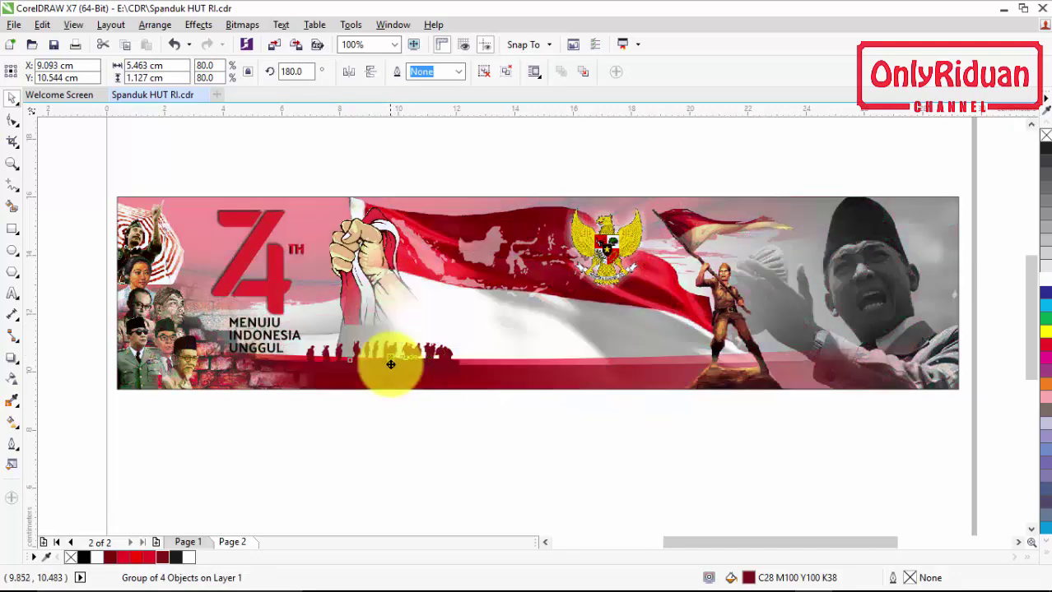
{"action": "scroll", "coordinate": [400, 347], "scroll_direction": "up", "scroll_amount": 1}
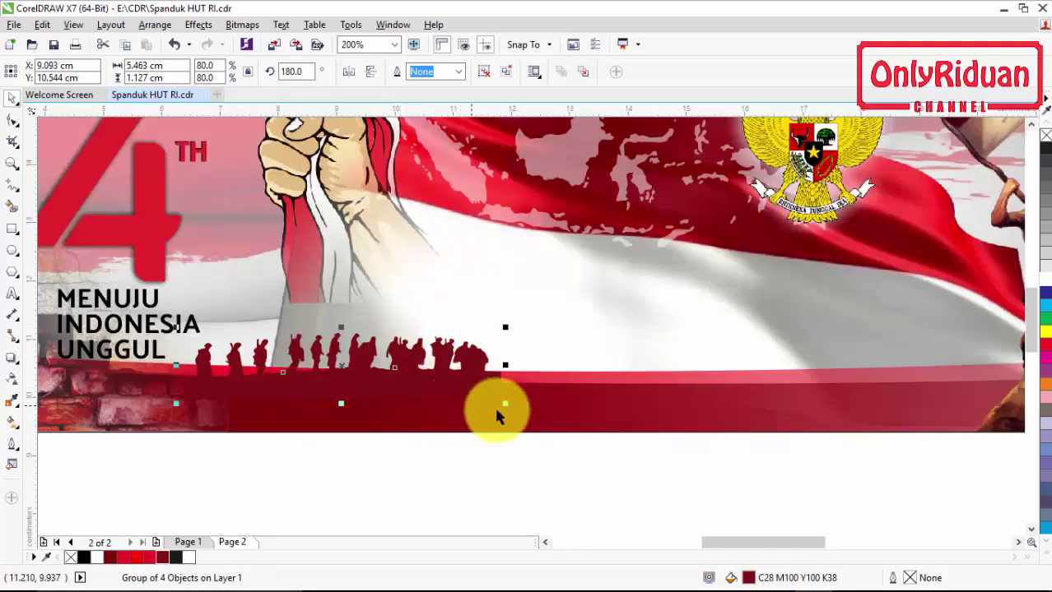
{"action": "left_click_drag", "start_coordinate": [443, 382], "coordinate": [458, 365]}
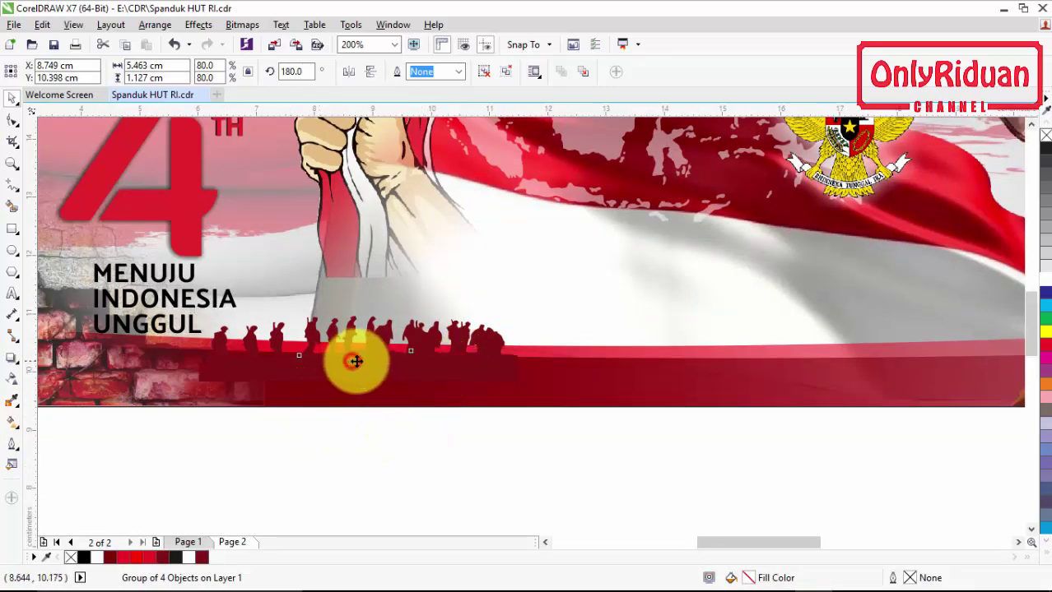
{"action": "left_click_drag", "start_coordinate": [355, 361], "coordinate": [406, 359]}
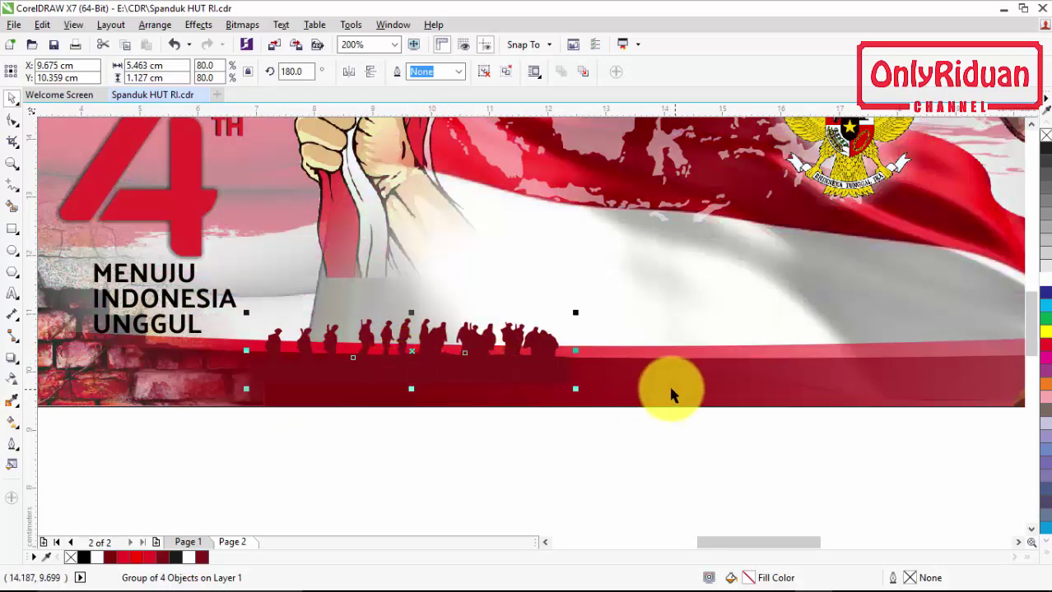
- Inside the banner's PowerClip, shift the start of the lower red strip's linear transparency toward the standing fighter, then finish editing
{"action": "left_click", "coordinate": [698, 381]}
{"action": "right_click", "coordinate": [697, 381]}
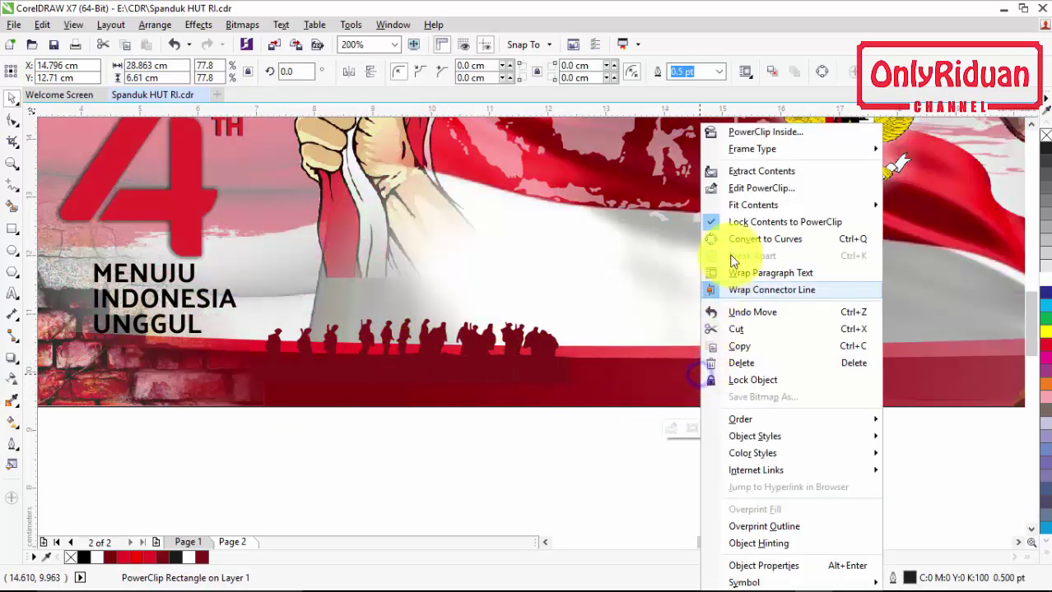
{"action": "left_click", "coordinate": [755, 187]}
{"action": "left_click", "coordinate": [636, 380]}
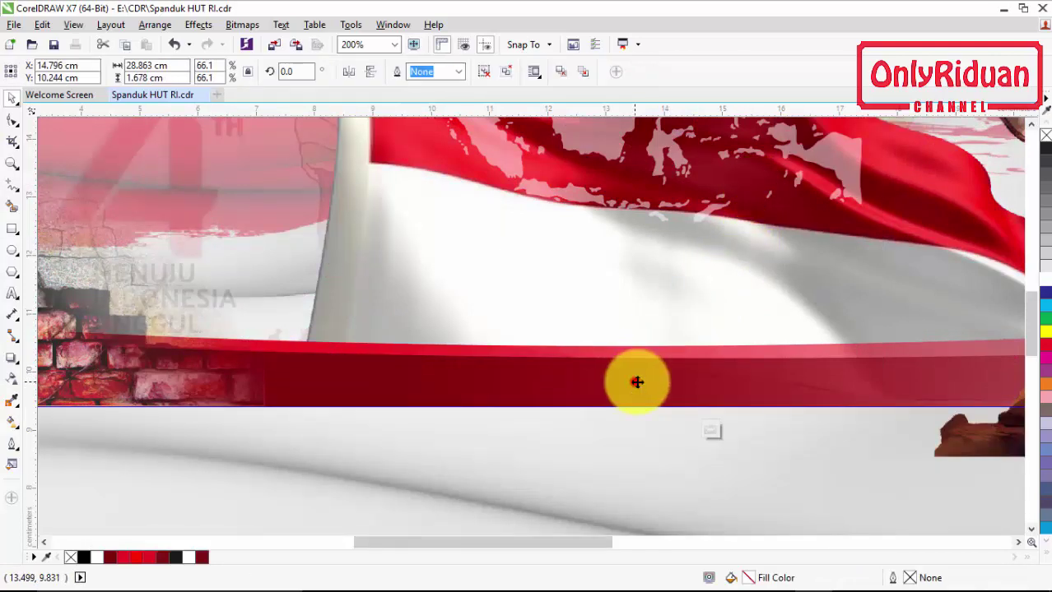
{"action": "scroll", "coordinate": [638, 380], "scroll_direction": "down", "scroll_amount": 2}
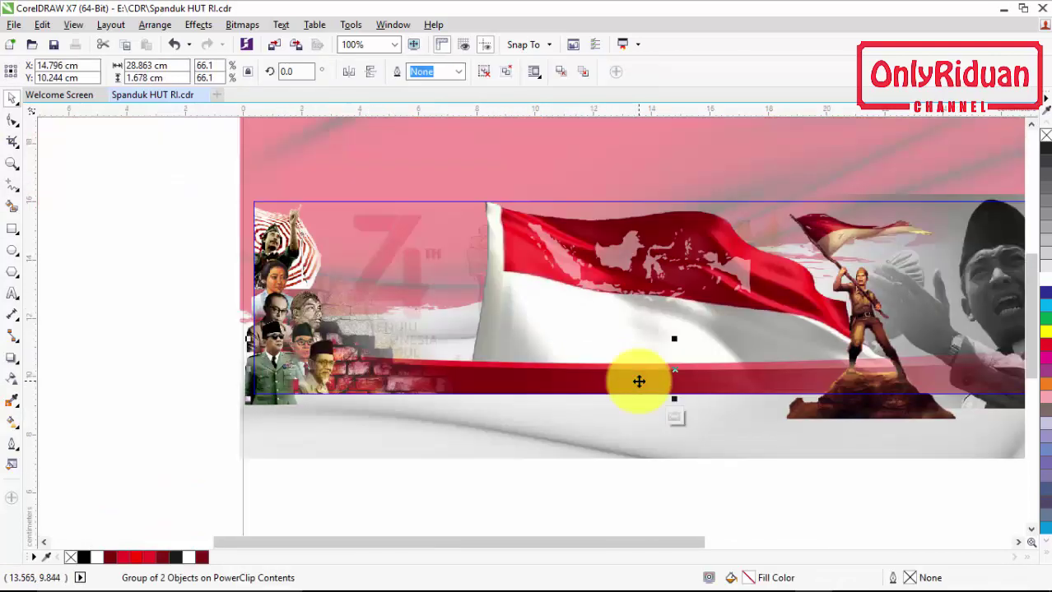
{"action": "left_click", "coordinate": [13, 376]}
{"action": "left_click_drag", "start_coordinate": [524, 375], "coordinate": [647, 377]}
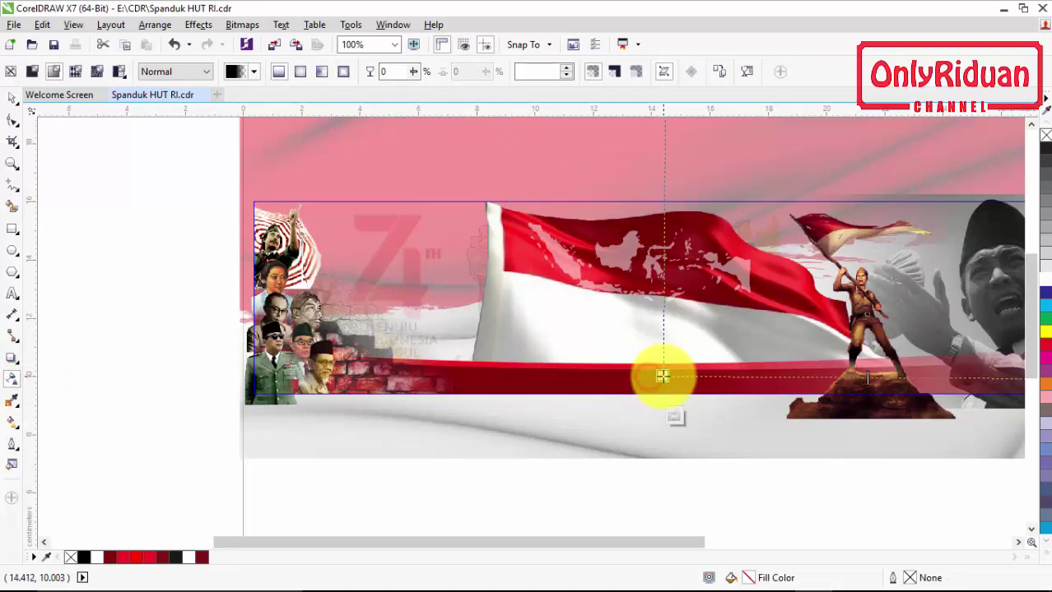
{"action": "right_click", "coordinate": [559, 381]}
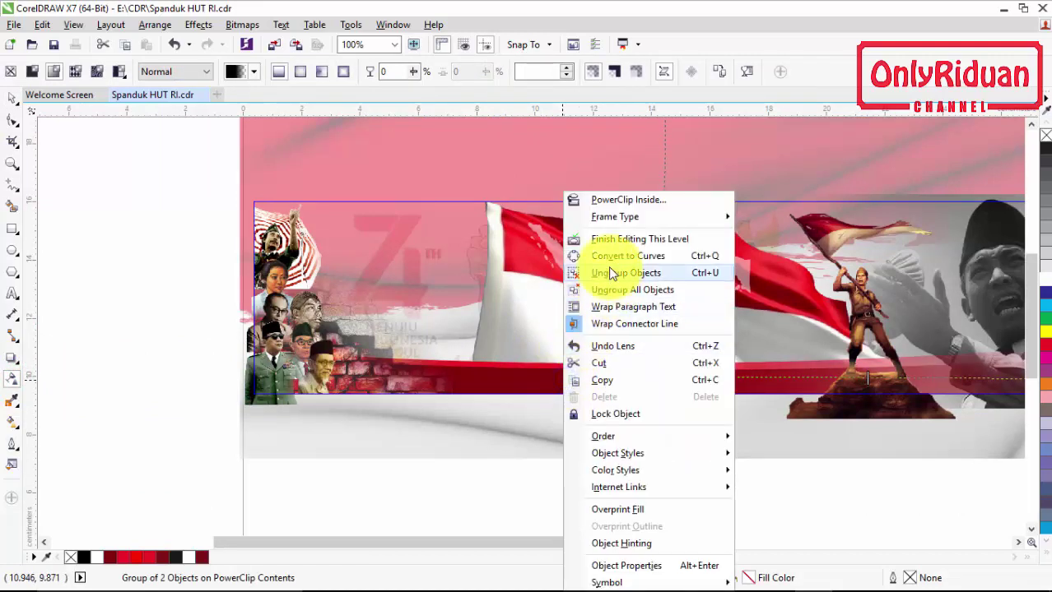
{"action": "left_click", "coordinate": [610, 239]}
- Recolour the soldier silhouettes with dark red R132 G6 B10 and nudge them along the strip, away from the brick wall
{"action": "scroll", "coordinate": [535, 366], "scroll_direction": "up", "scroll_amount": 2}
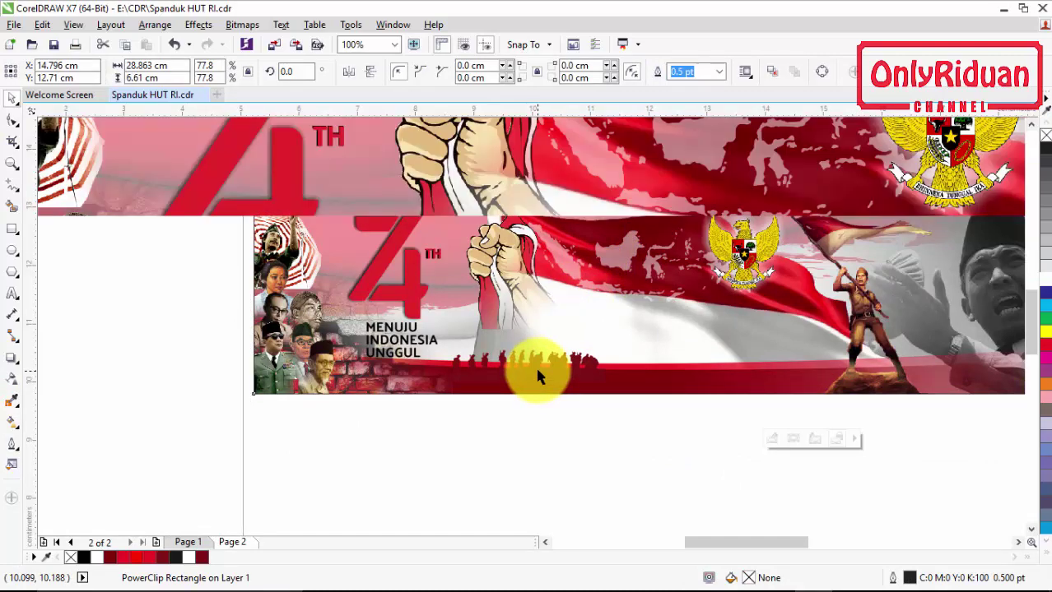
{"action": "left_click", "coordinate": [576, 380]}
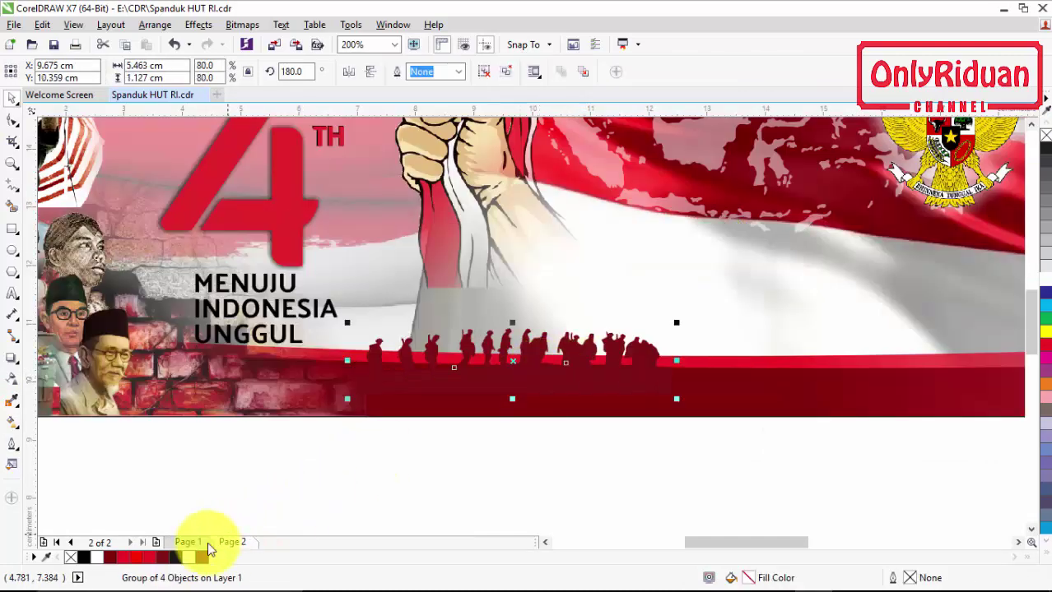
{"action": "left_click", "coordinate": [113, 560]}
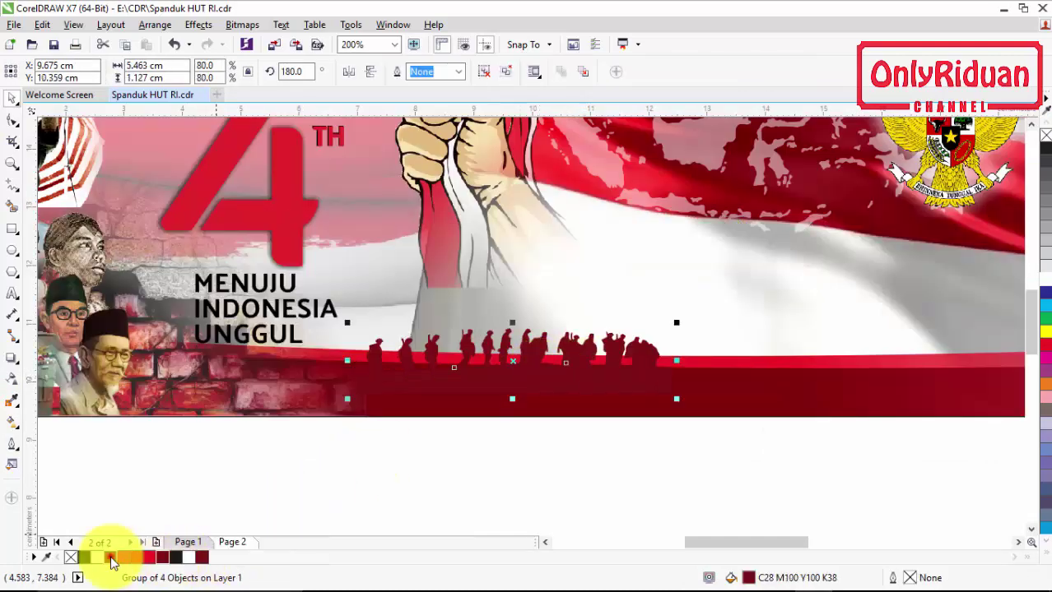
{"action": "left_click_drag", "start_coordinate": [531, 357], "coordinate": [541, 352]}
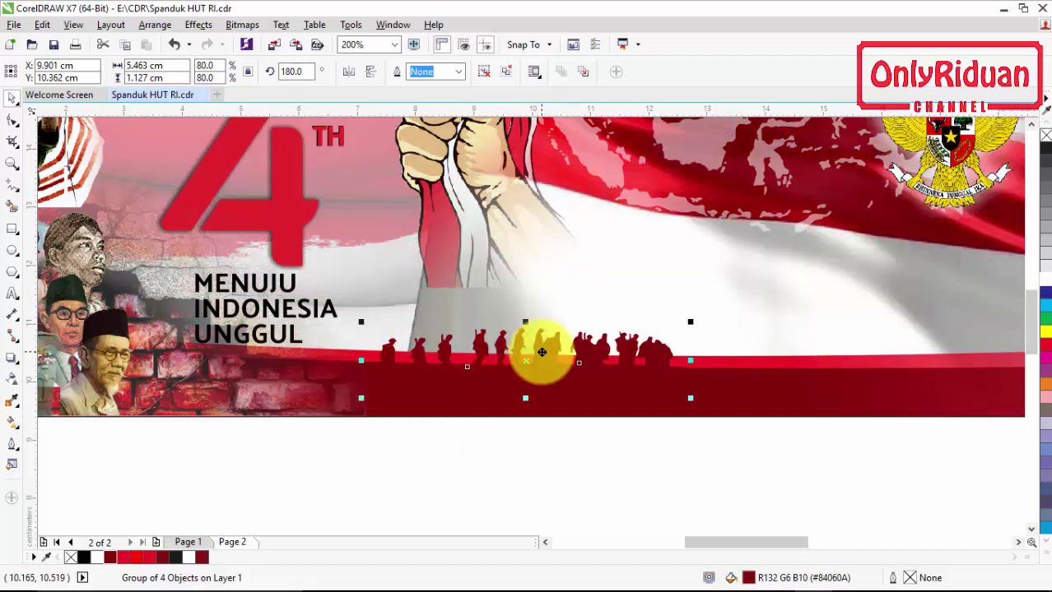
{"action": "scroll", "coordinate": [541, 352], "scroll_direction": "down", "scroll_amount": 2}
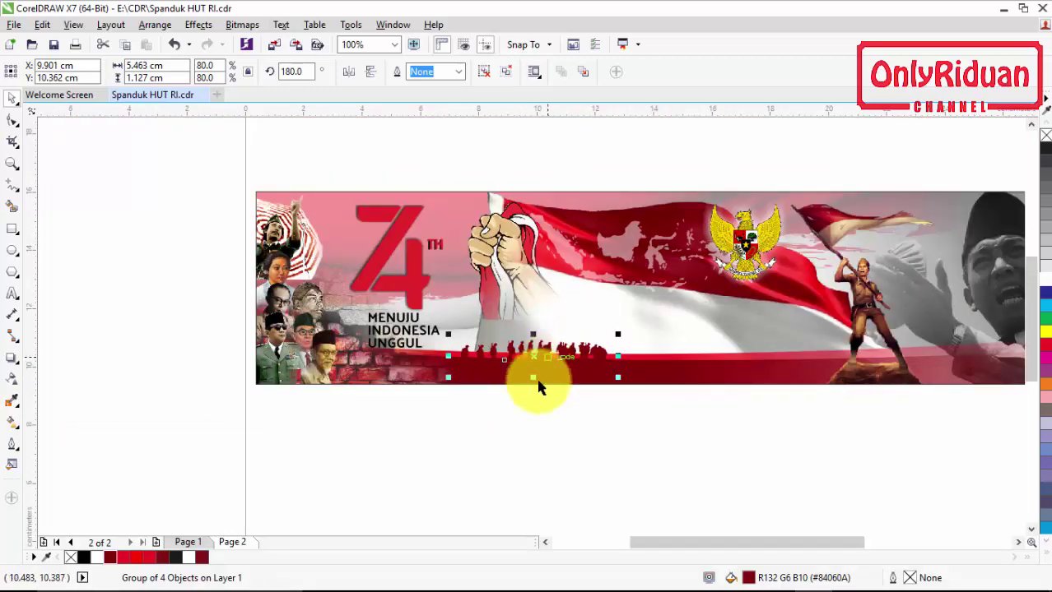
- Import TIRTO-shutterstock_237406459_ratio-16x9 and place it below the banner's standing fighter, about 9.8 × 5.5 cm
{"action": "left_click_drag", "start_coordinate": [783, 548], "coordinate": [845, 545]}
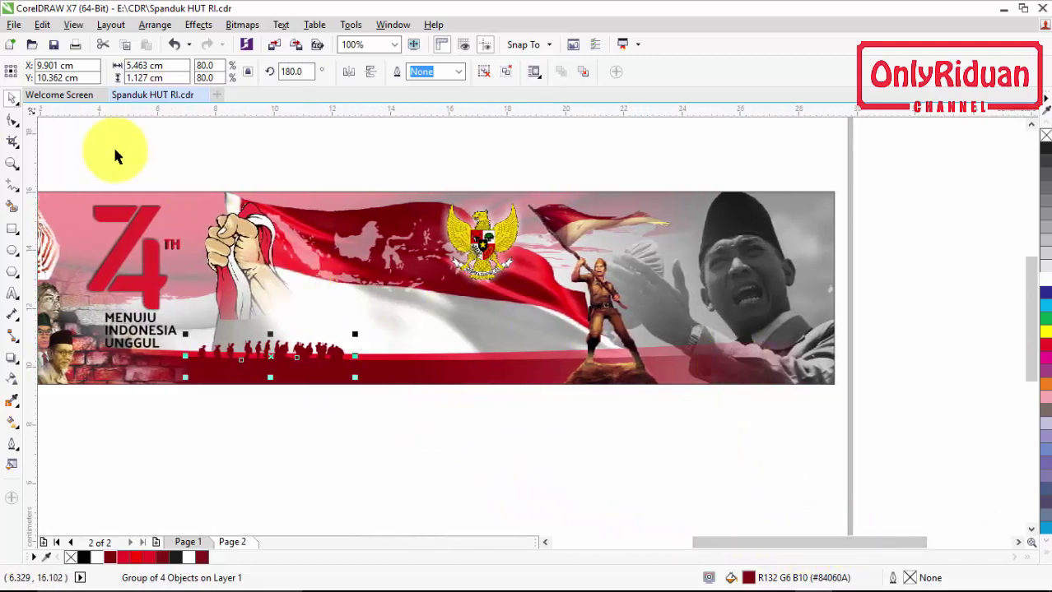
{"action": "left_click", "coordinate": [14, 24]}
{"action": "left_click", "coordinate": [58, 261]}
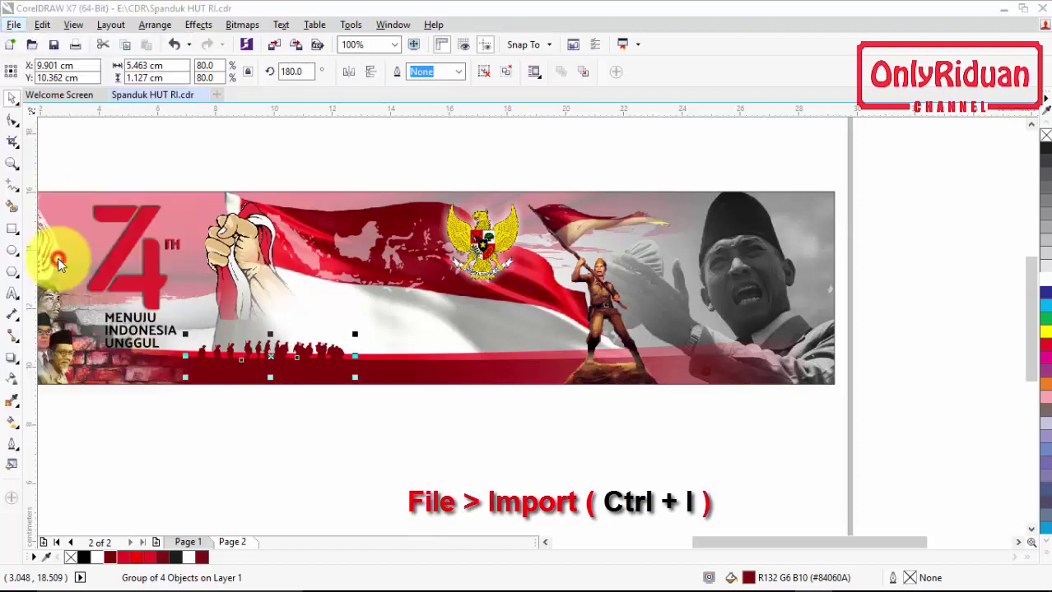
{"action": "left_click_drag", "start_coordinate": [698, 265], "coordinate": [709, 398]}
{"action": "left_click", "coordinate": [465, 398]}
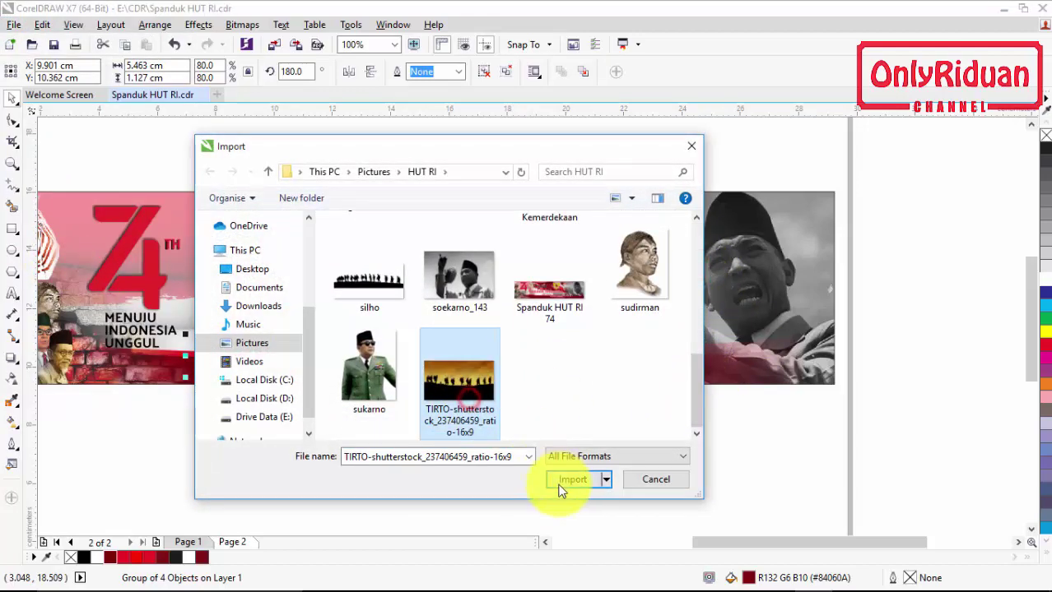
{"action": "left_click", "coordinate": [568, 480]}
{"action": "left_click_drag", "start_coordinate": [434, 393], "coordinate": [831, 510]}
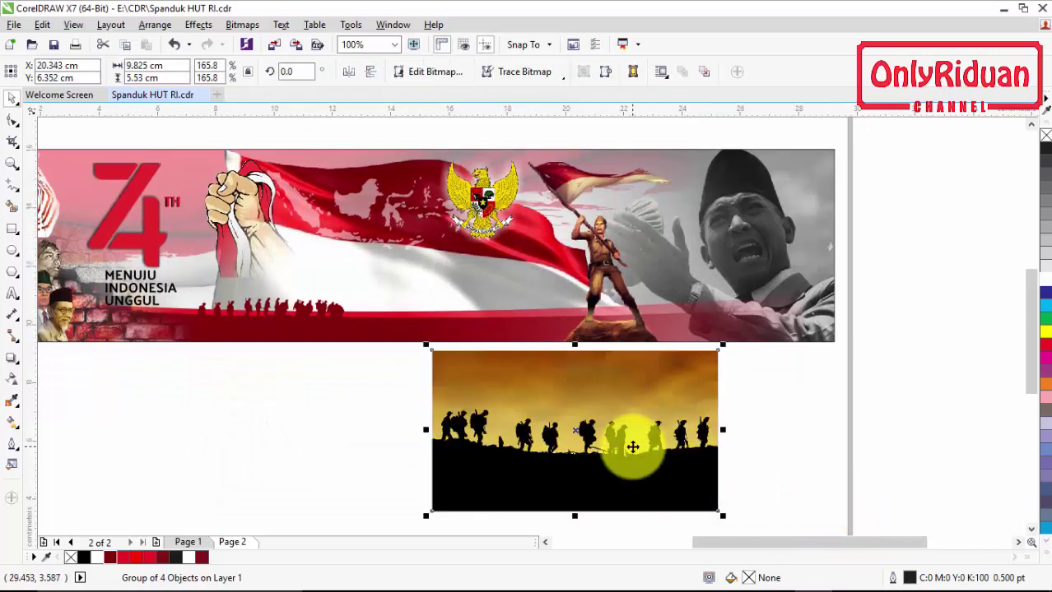
- Quick Trace the sunset soldiers bitmap, delete the original bitmap and move the traced group back below the banner
{"action": "left_click", "coordinate": [524, 72]}
{"action": "left_click", "coordinate": [526, 92]}
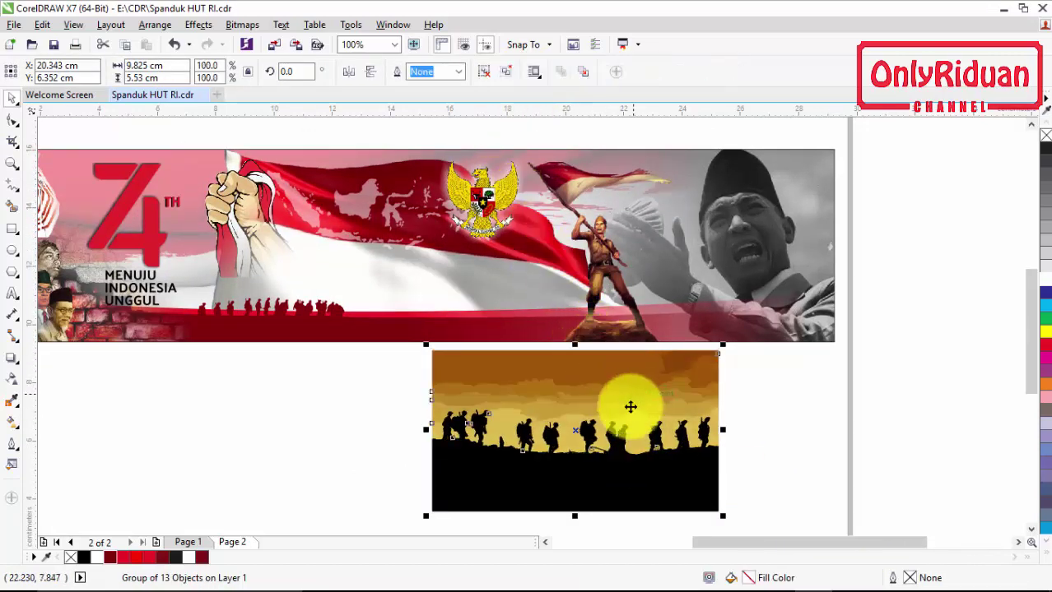
{"action": "left_click_drag", "start_coordinate": [582, 427], "coordinate": [850, 434]}
{"action": "left_click", "coordinate": [605, 438]}
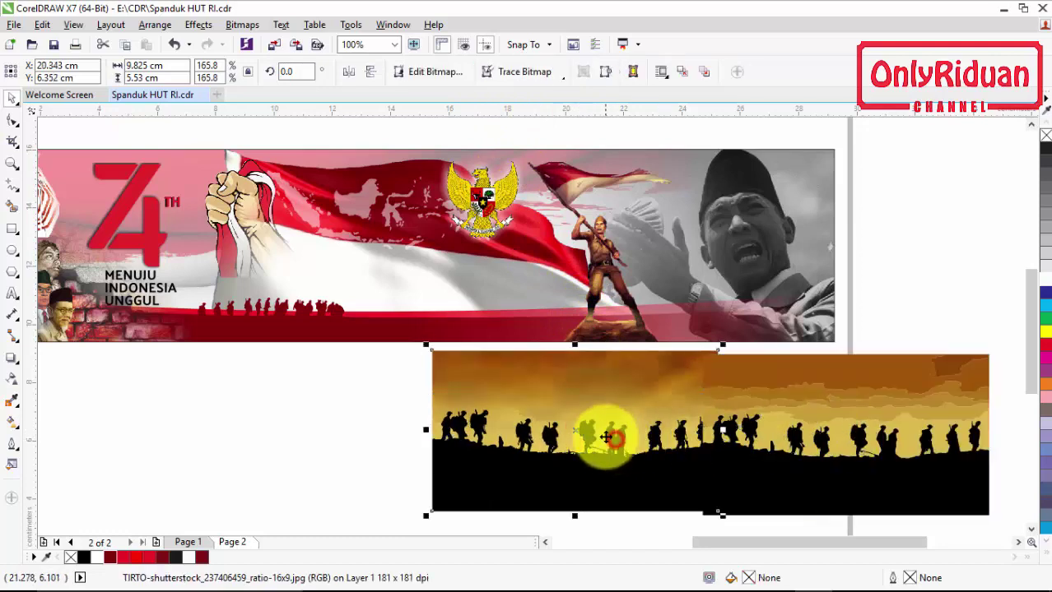
{"action": "key", "text": "Delete"}
{"action": "left_click", "coordinate": [699, 437]}
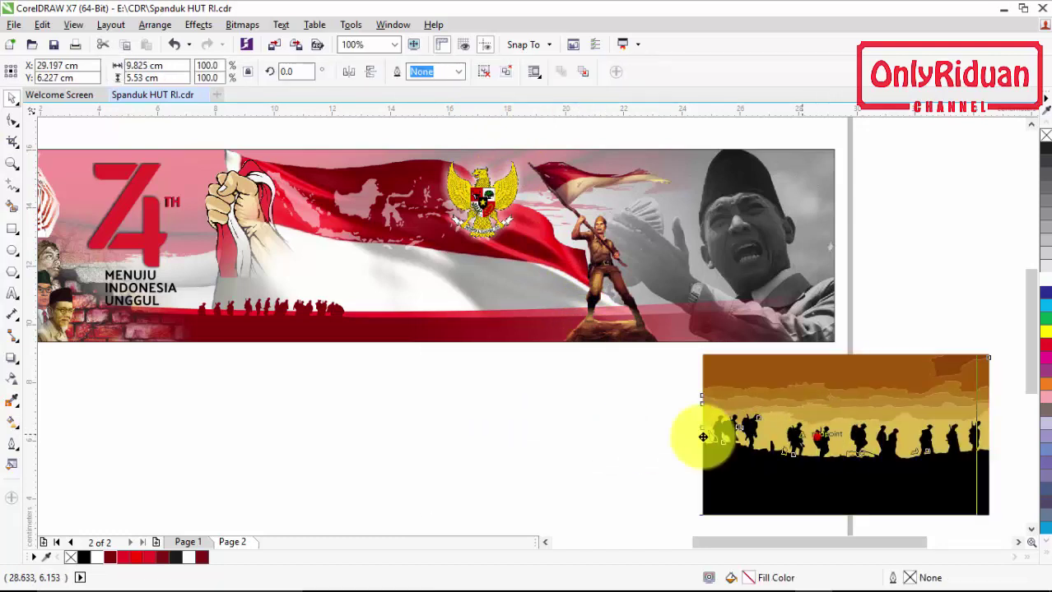
{"action": "left_click_drag", "start_coordinate": [814, 436], "coordinate": [511, 430]}
- Ungroup the traced sunset image and delete its orange and yellow sky shapes, keeping the black soldiers and ground
{"action": "left_click", "coordinate": [483, 71]}
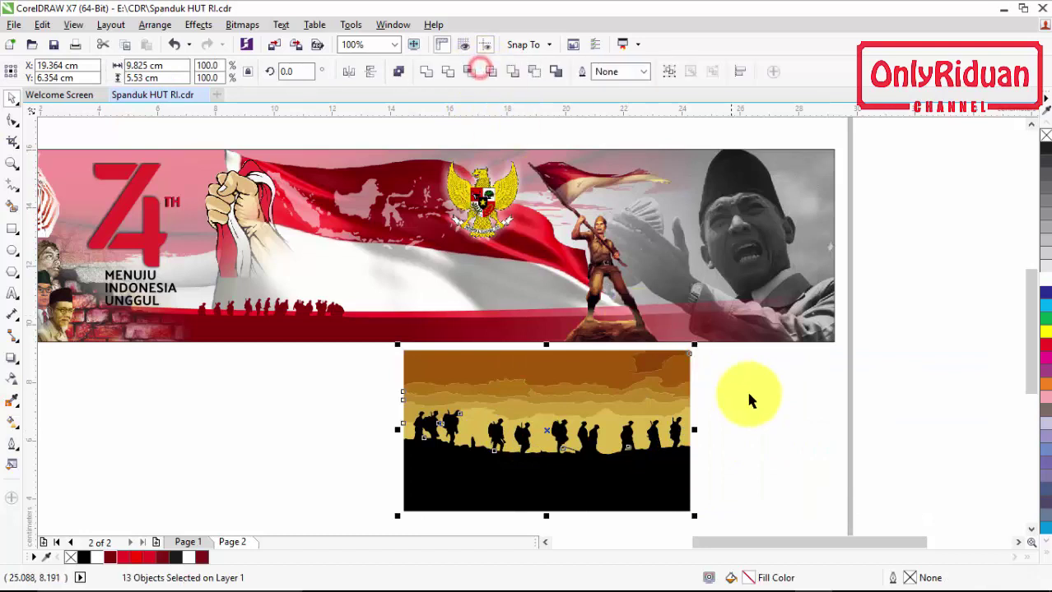
{"action": "left_click", "coordinate": [764, 402]}
{"action": "left_click", "coordinate": [601, 370]}
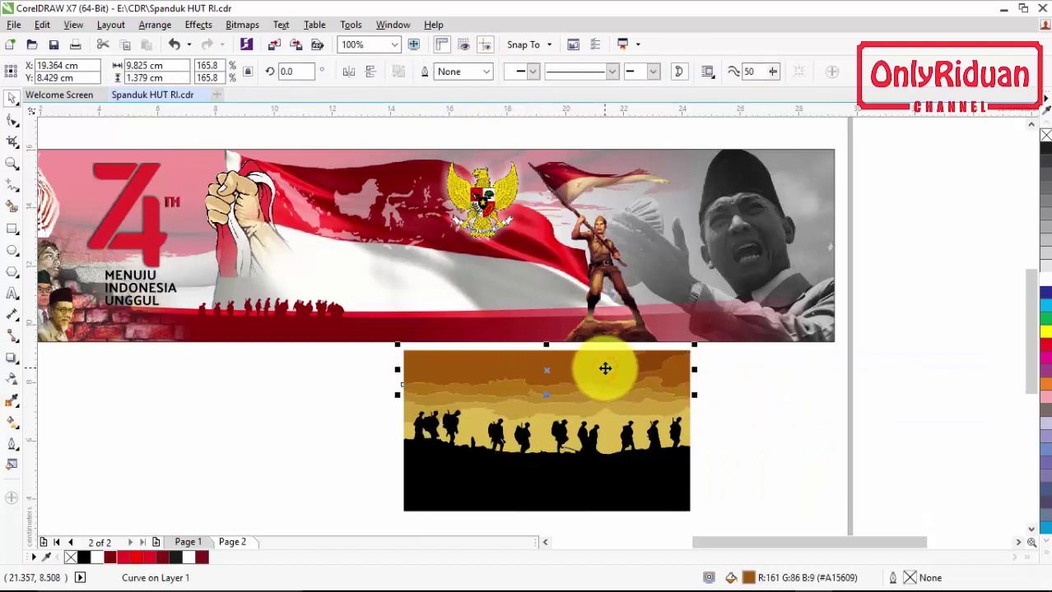
{"action": "key", "text": "Delete"}
{"action": "left_click", "coordinate": [658, 364]}
{"action": "key", "text": "Delete"}
{"action": "left_click", "coordinate": [651, 399]}
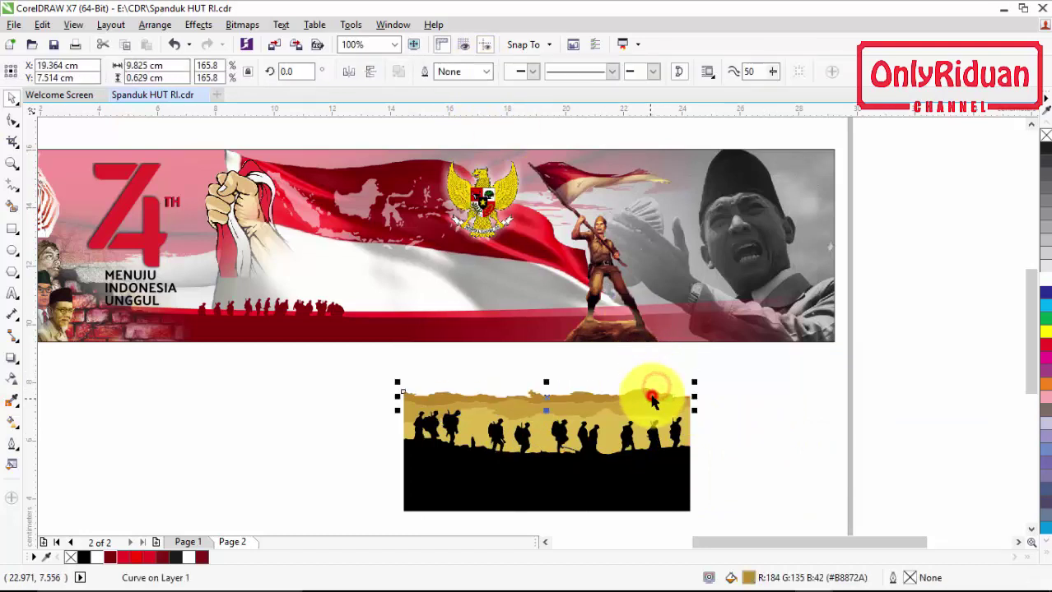
{"action": "key", "text": "Delete"}
{"action": "left_click", "coordinate": [638, 403]}
{"action": "key", "text": "Delete"}
{"action": "left_click", "coordinate": [613, 436]}
{"action": "key", "text": "Delete"}
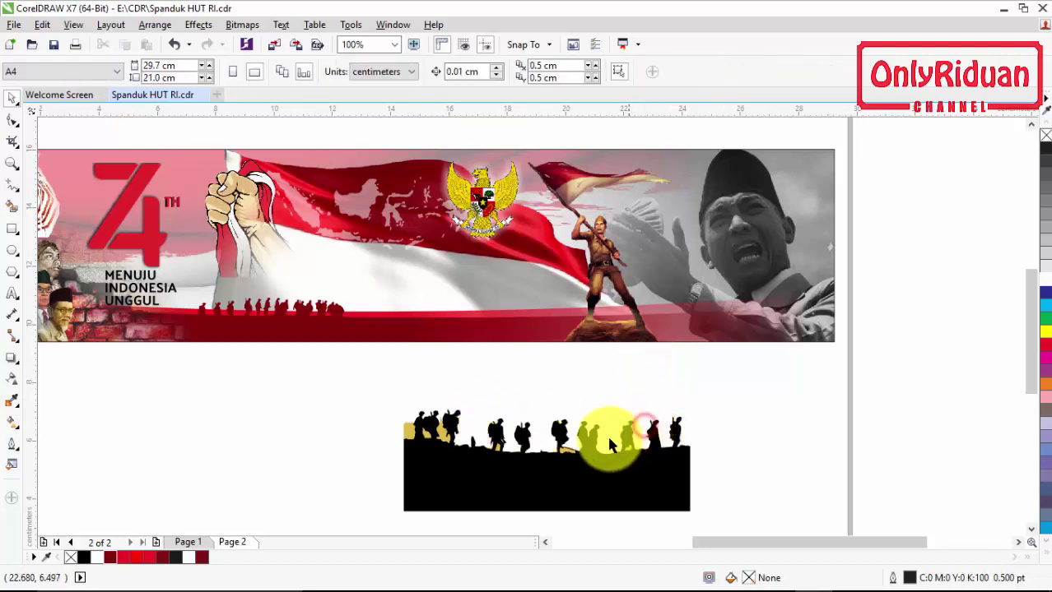
{"action": "left_click", "coordinate": [487, 476]}
{"action": "key", "text": "Delete"}
{"action": "key", "text": "ctrl+z"}
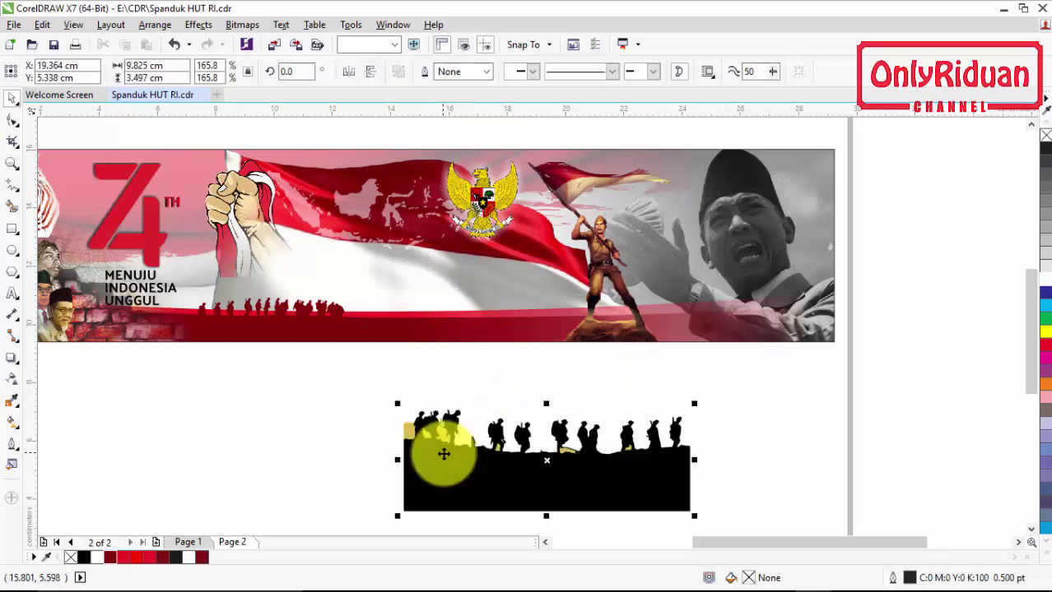
- Delete the leftover yellow sky pieces beside and between the leftmost group of soldiers in the traced silhouette
{"action": "left_click", "coordinate": [424, 442]}
{"action": "left_click", "coordinate": [402, 433]}
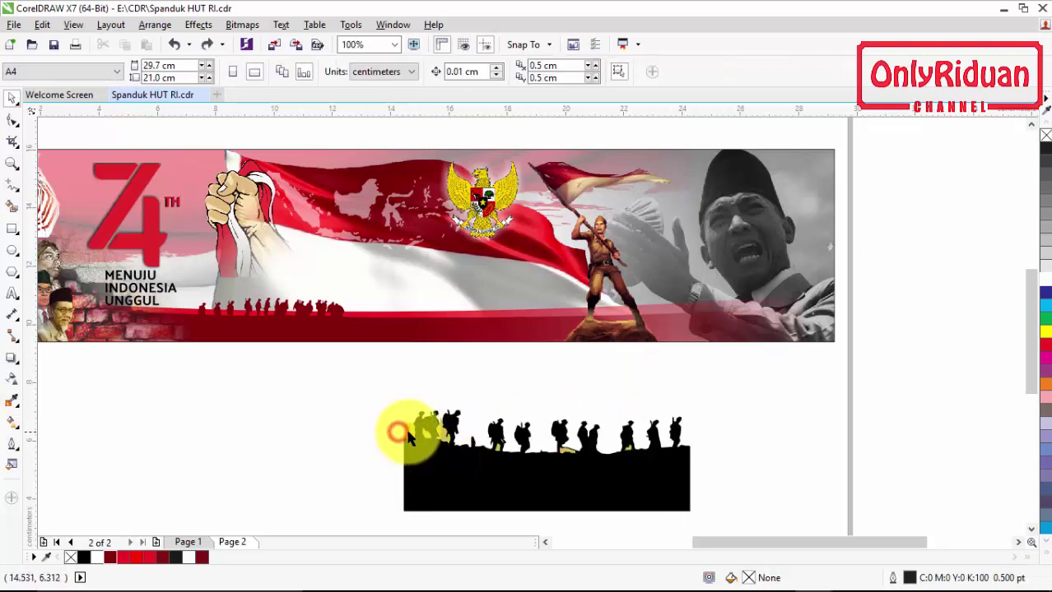
{"action": "left_click", "coordinate": [413, 427]}
{"action": "key", "text": "Delete"}
{"action": "left_click", "coordinate": [437, 428]}
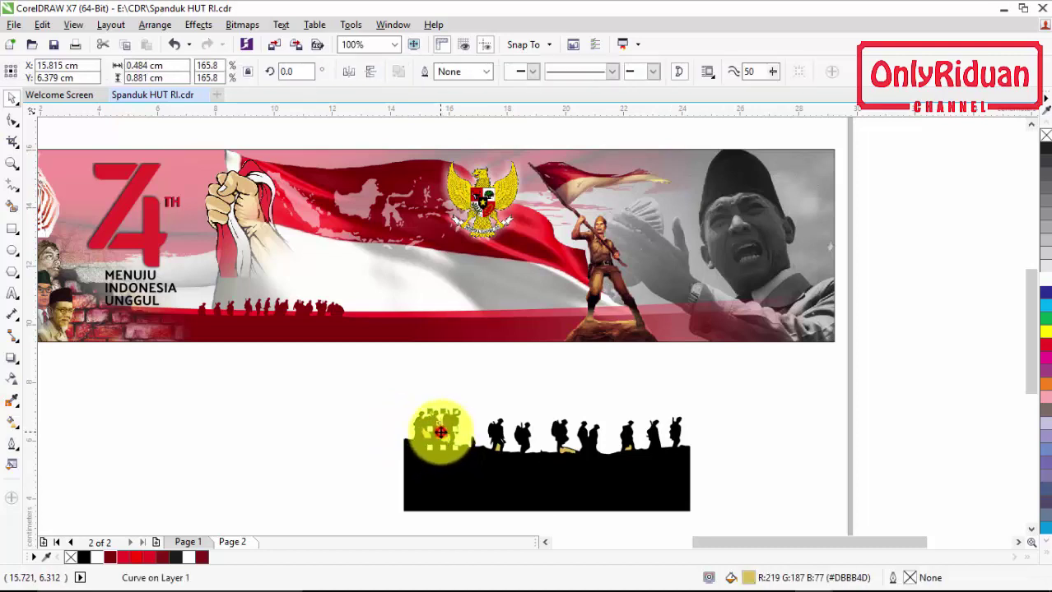
{"action": "key", "text": "Delete"}
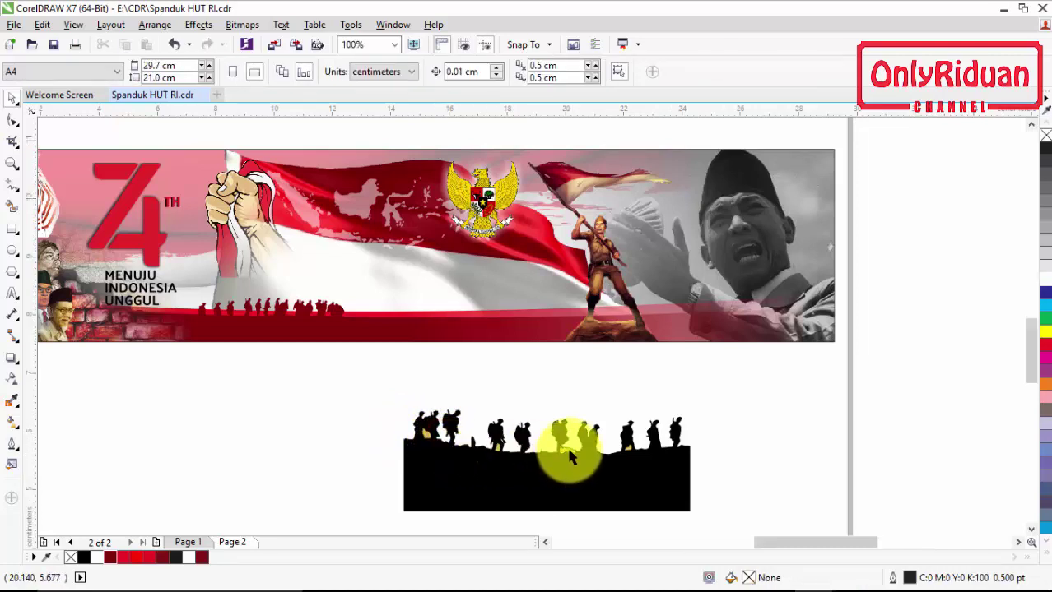
- Group the four remaining yellow pieces, trim the black silhouette with them and delete the yellow group
{"action": "scroll", "coordinate": [572, 458], "scroll_direction": "up", "scroll_amount": 1}
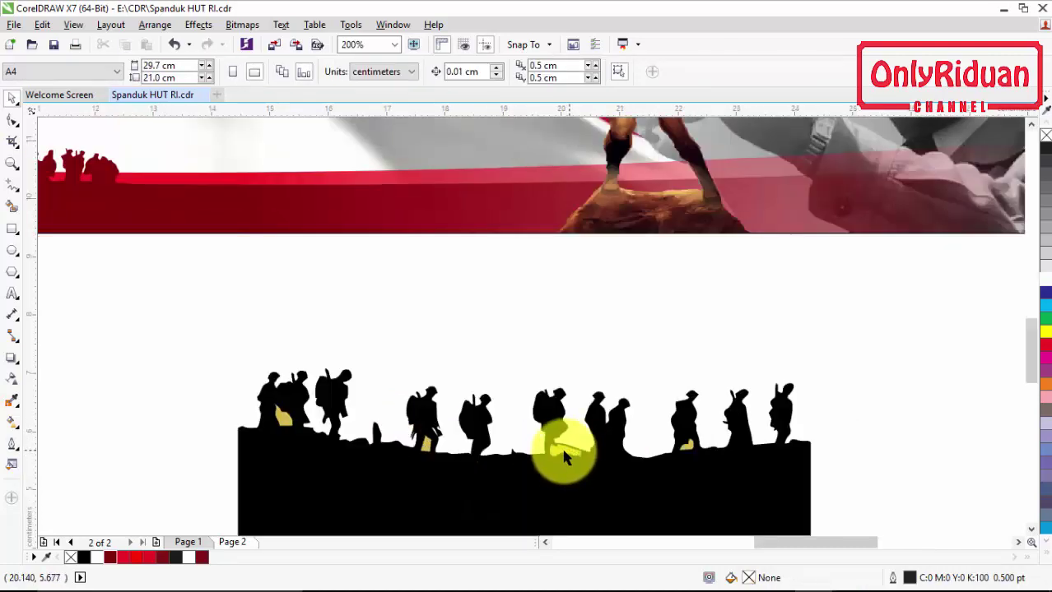
{"action": "left_click", "coordinate": [287, 422]}
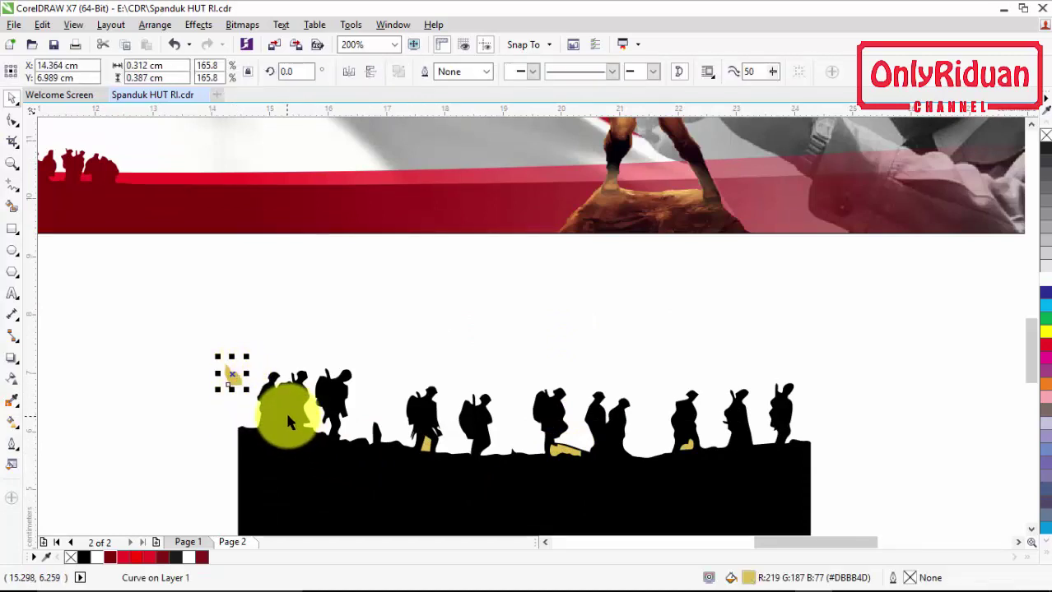
{"action": "key", "text": "ctrl+z"}
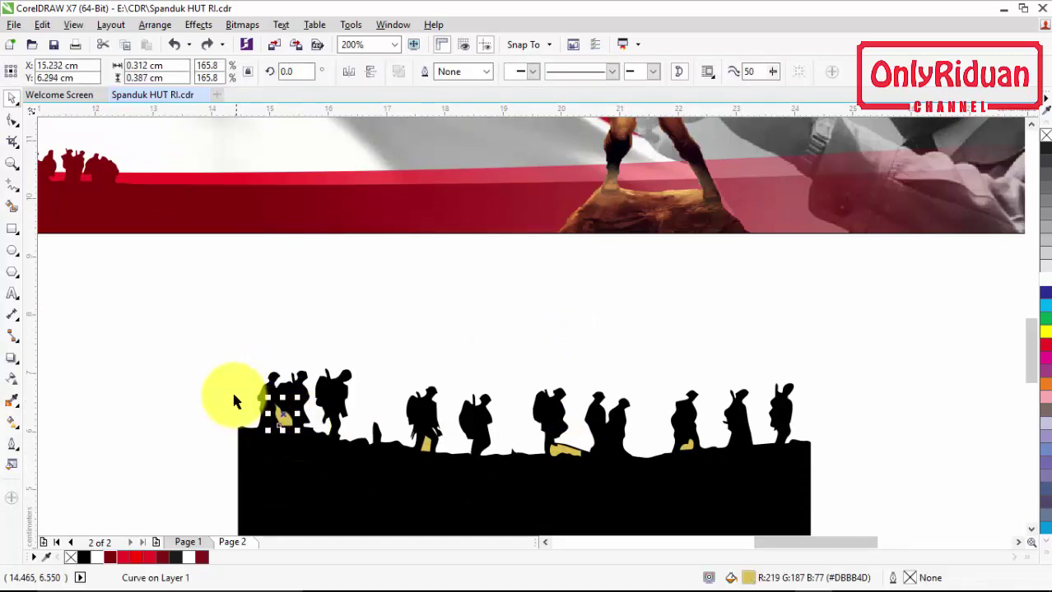
{"action": "left_click_drag", "start_coordinate": [233, 382], "coordinate": [722, 471]}
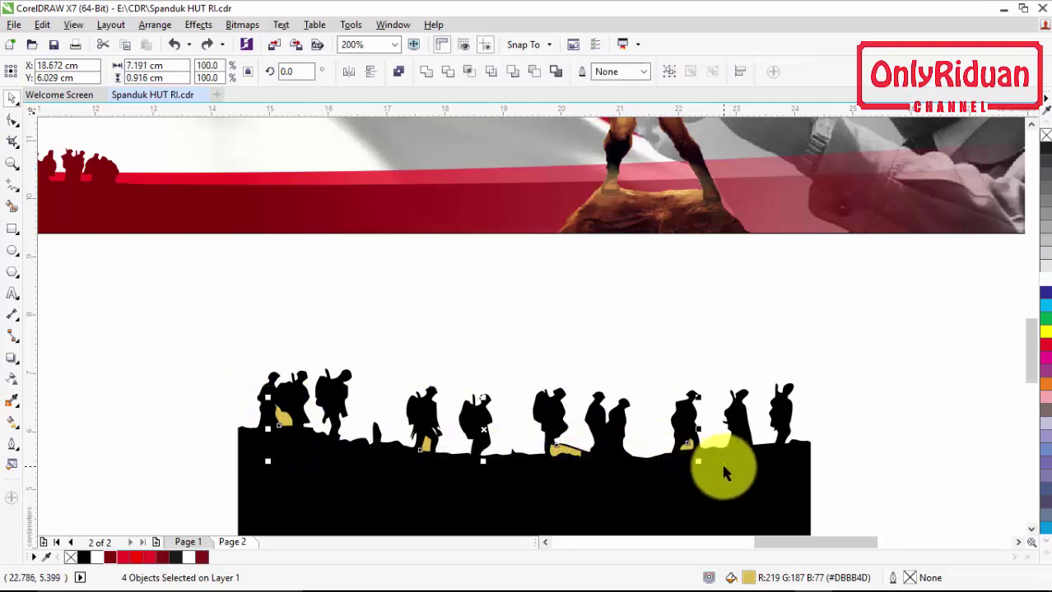
{"action": "left_click", "coordinate": [671, 74]}
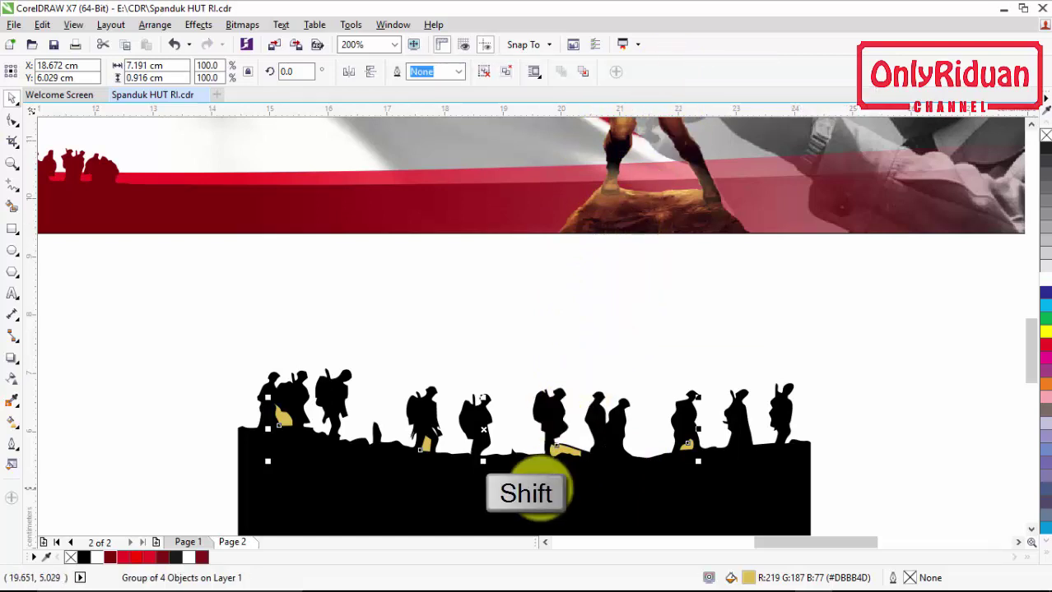
{"action": "left_click", "coordinate": [562, 487], "text": "shift"}
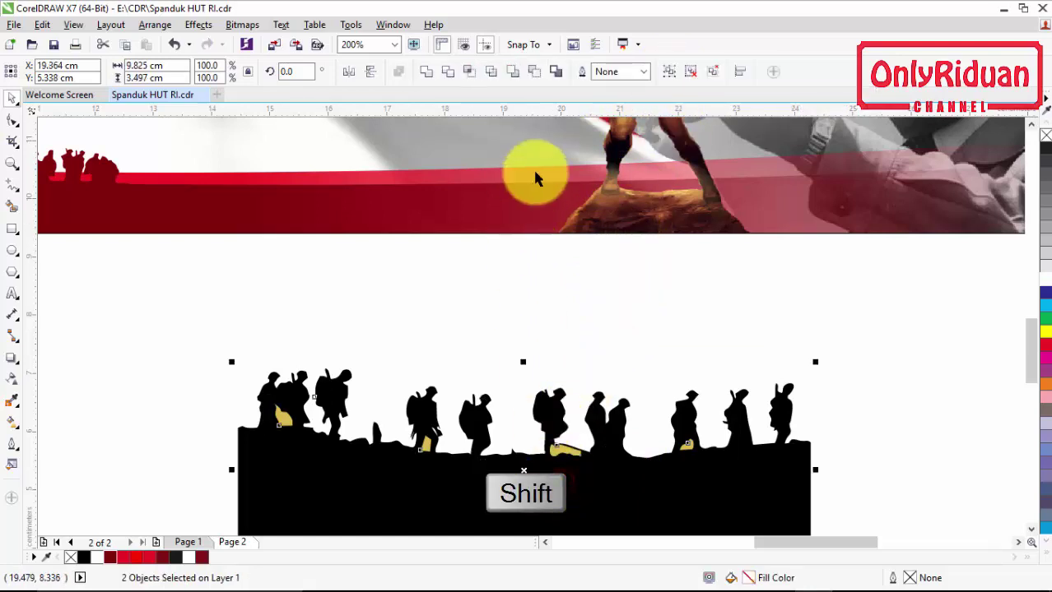
{"action": "left_click", "coordinate": [448, 72]}
{"action": "left_click", "coordinate": [511, 309]}
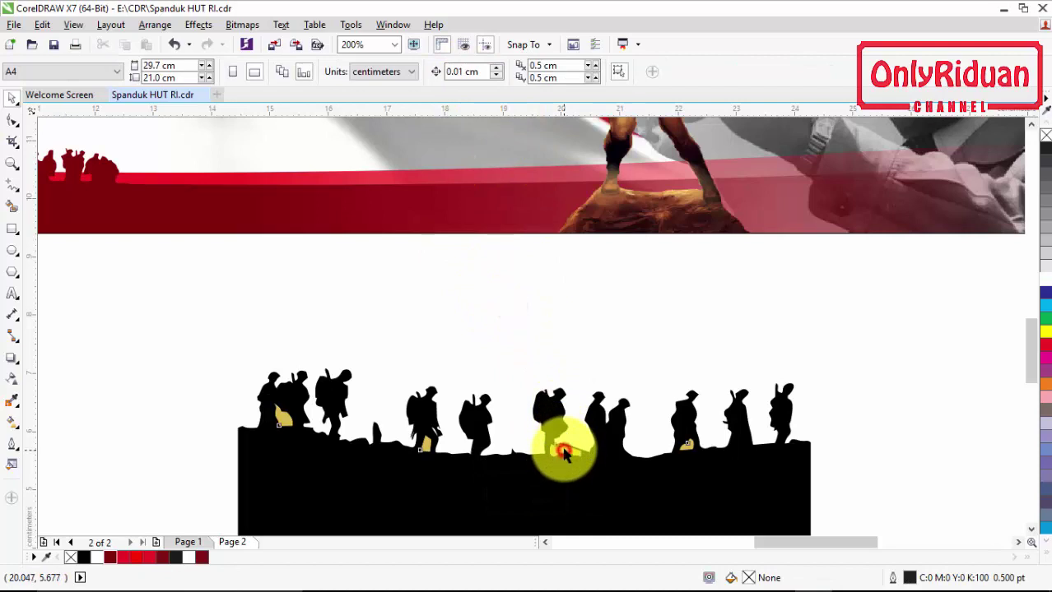
{"action": "left_click_drag", "start_coordinate": [562, 451], "coordinate": [517, 318]}
{"action": "key", "text": "Delete"}
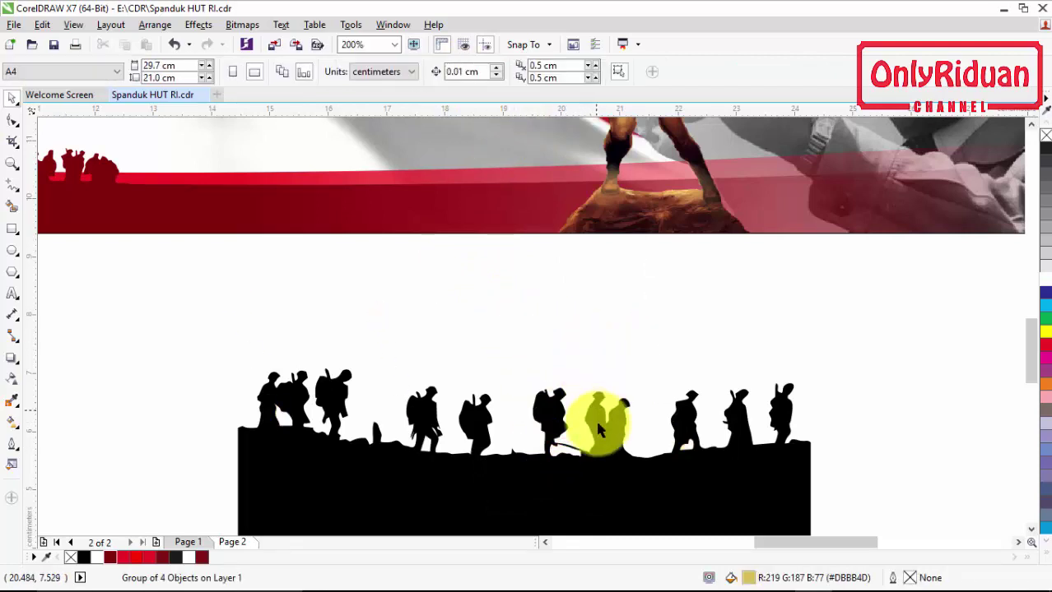
- Mirror the black soldier silhouette horizontally and move it into the banner's lower right corner
{"action": "left_click", "coordinate": [598, 419]}
{"action": "scroll", "coordinate": [605, 412], "scroll_direction": "down", "scroll_amount": 2}
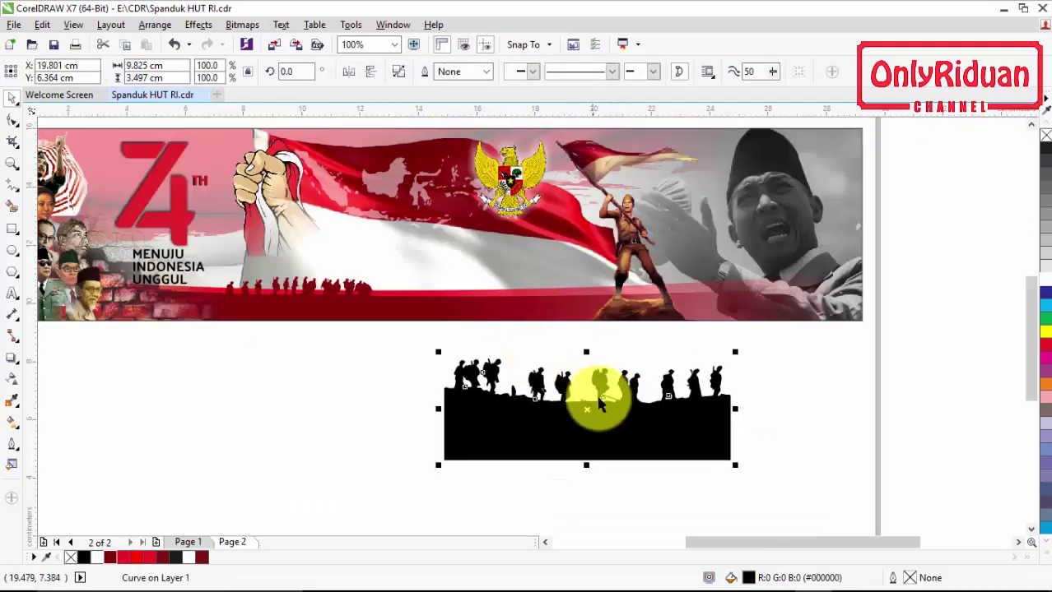
{"action": "left_click", "coordinate": [348, 71]}
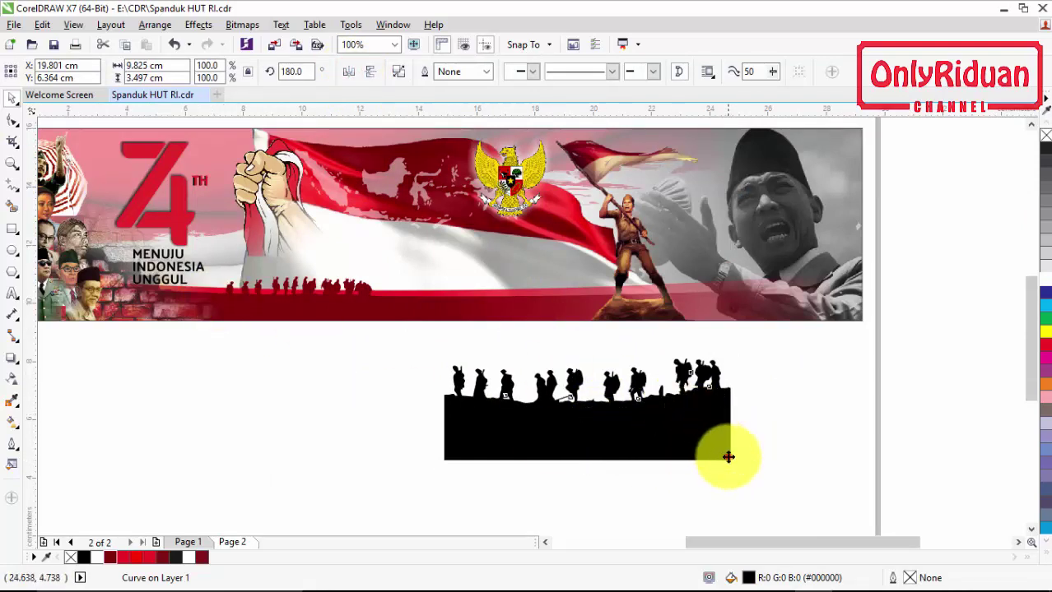
{"action": "left_click_drag", "start_coordinate": [729, 456], "coordinate": [860, 314]}
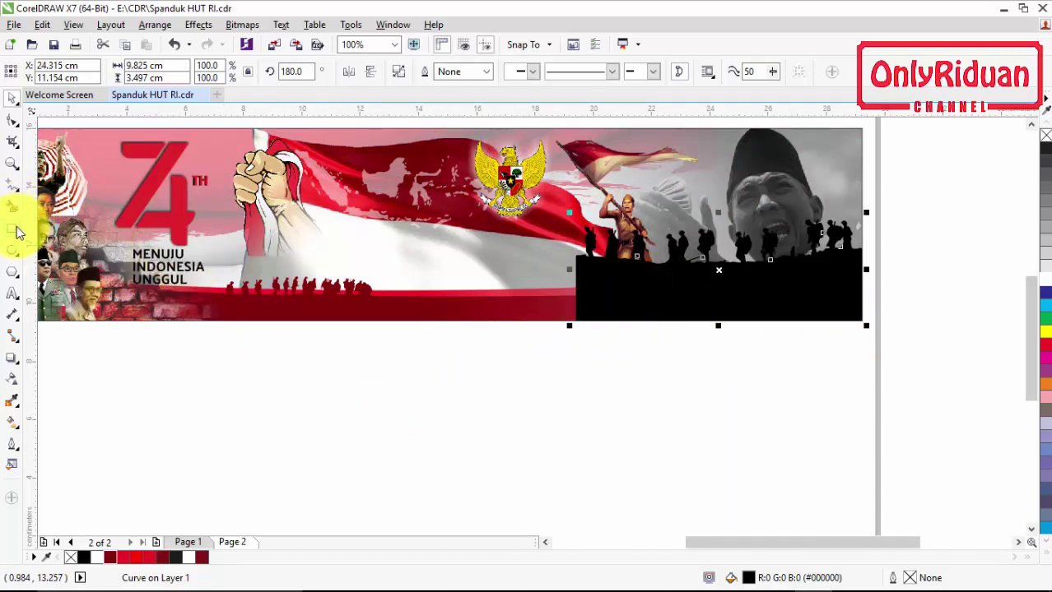
- Trim off the silhouette's lower ground with a rectangle about 12 × 2.7 cm, delete the rectangle and lower the silhouette to the banner's bottom edge
{"action": "left_click", "coordinate": [13, 231]}
{"action": "left_click_drag", "start_coordinate": [914, 367], "coordinate": [562, 288]}
{"action": "left_click", "coordinate": [12, 96]}
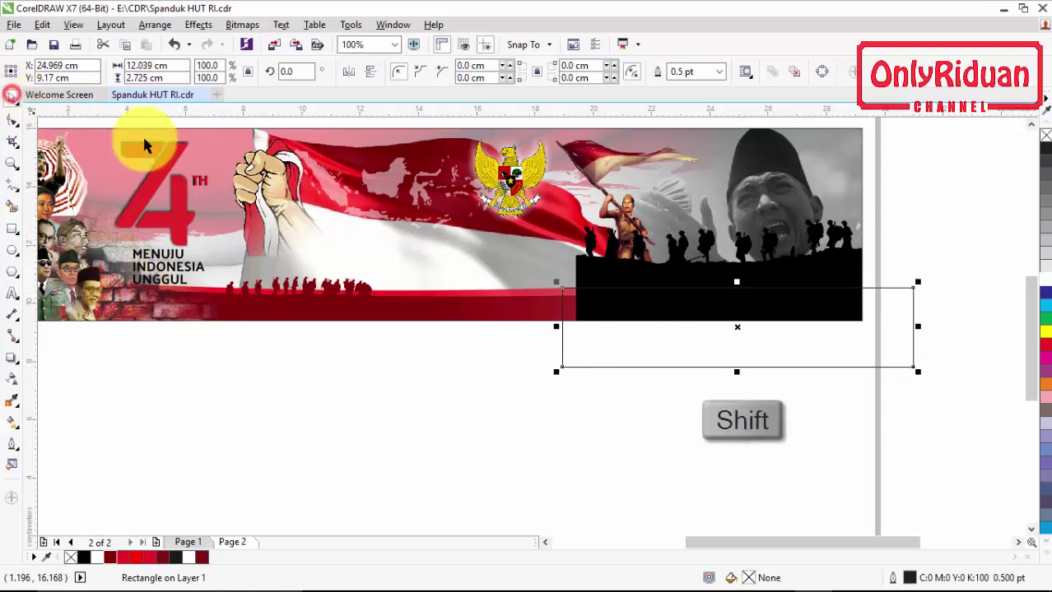
{"action": "left_click", "coordinate": [703, 246], "text": "shift"}
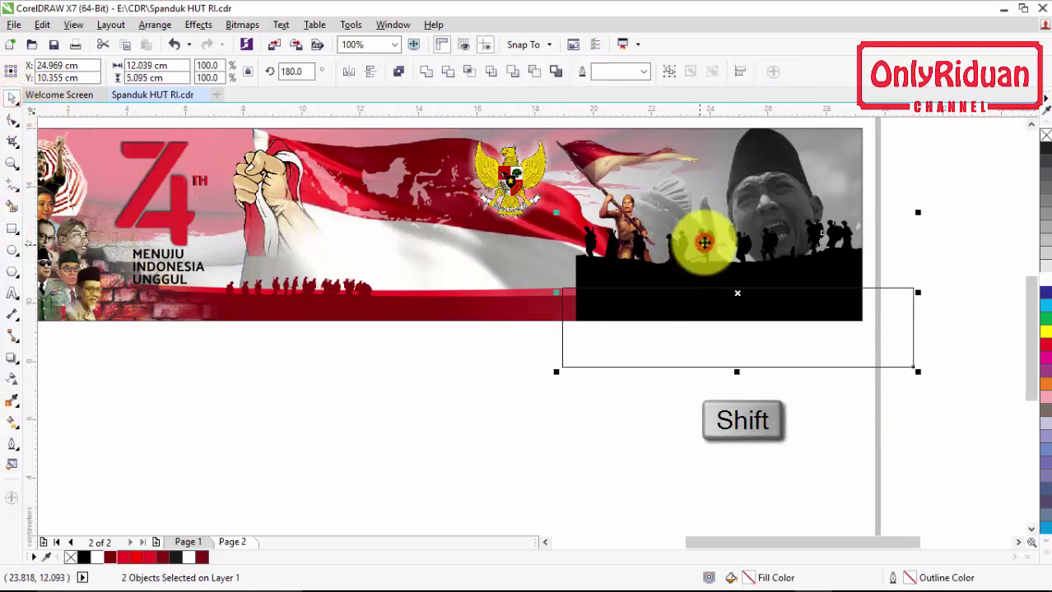
{"action": "left_click", "coordinate": [445, 71]}
{"action": "left_click", "coordinate": [732, 339]}
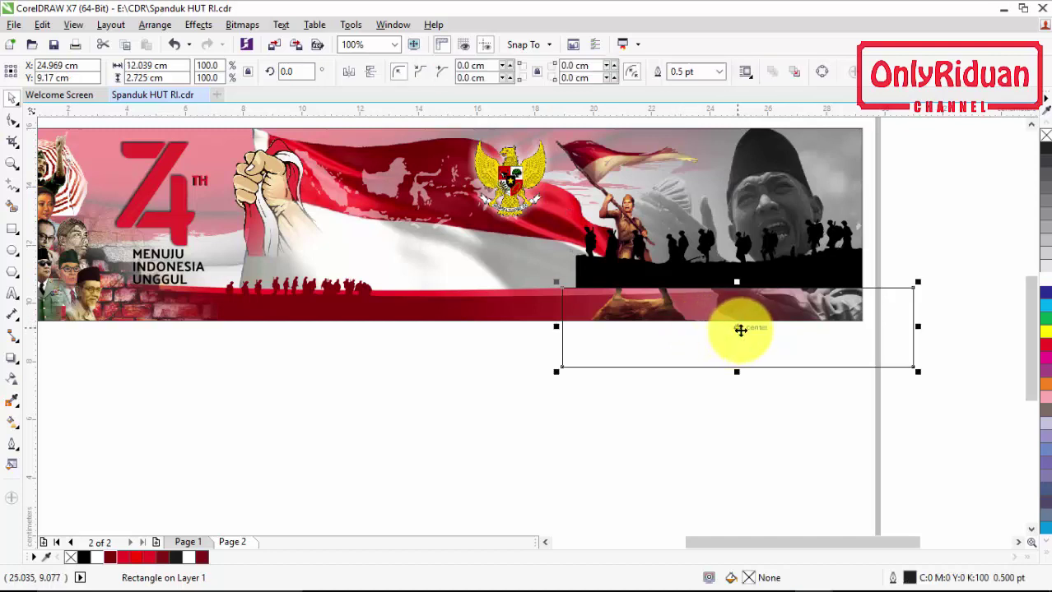
{"action": "key", "text": "Delete"}
{"action": "left_click_drag", "start_coordinate": [803, 285], "coordinate": [803, 306]}
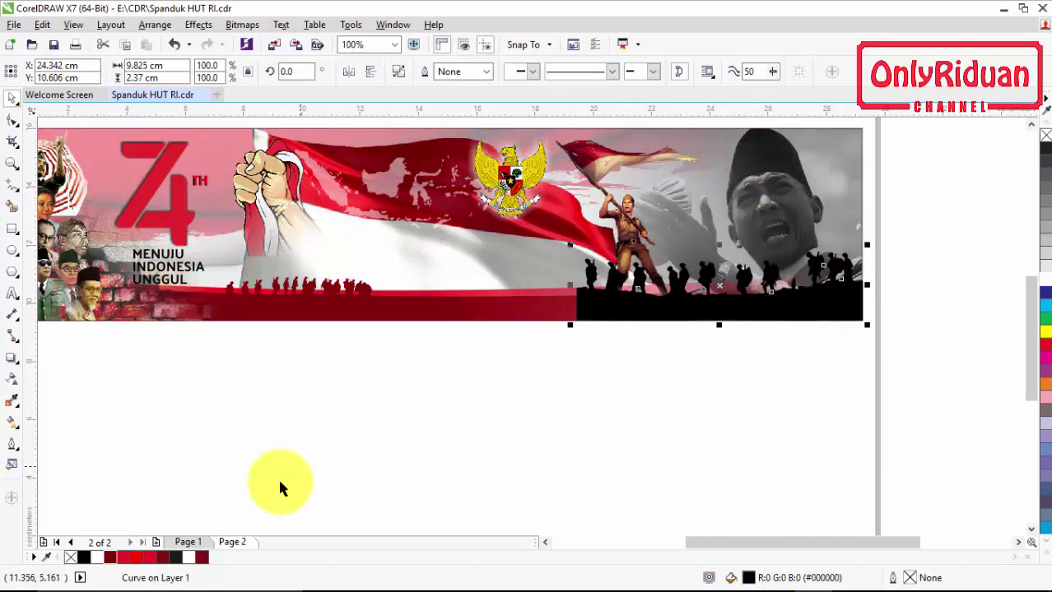
- Fill the silhouette with dark red R132 G6 B10 and fade its left end behind the standing fighter with a linear transparency
{"action": "left_click", "coordinate": [110, 557]}
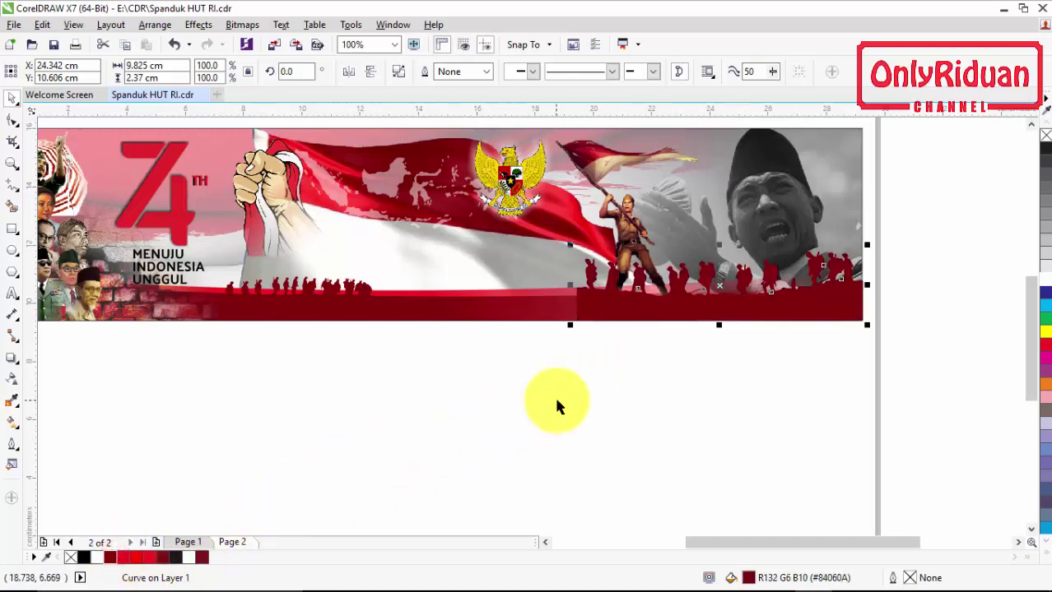
{"action": "left_click", "coordinate": [13, 379]}
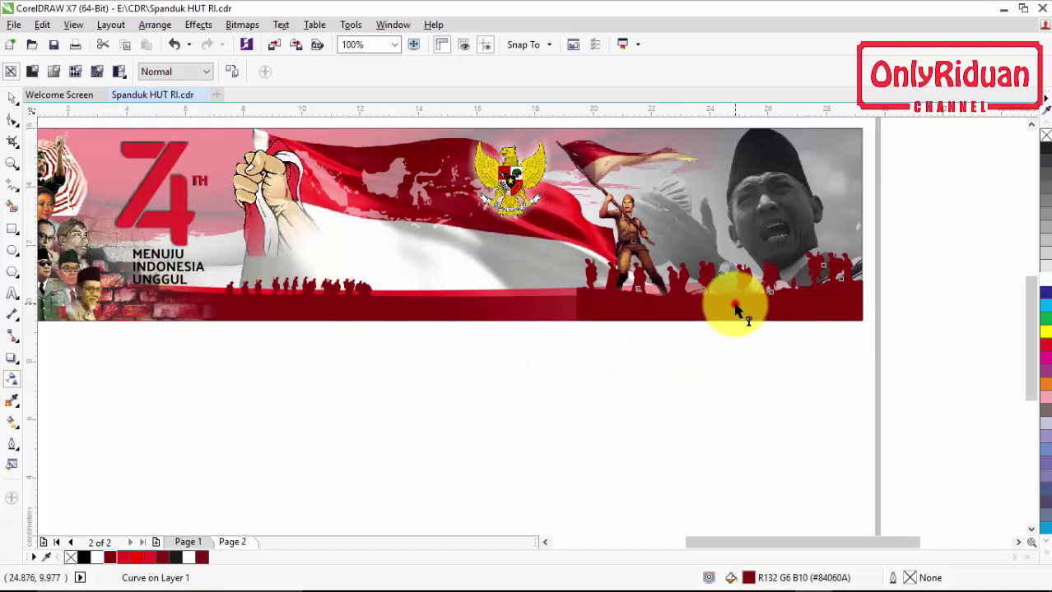
{"action": "left_click_drag", "start_coordinate": [734, 306], "coordinate": [735, 461]}
{"action": "left_click_drag", "start_coordinate": [564, 306], "coordinate": [564, 304]}
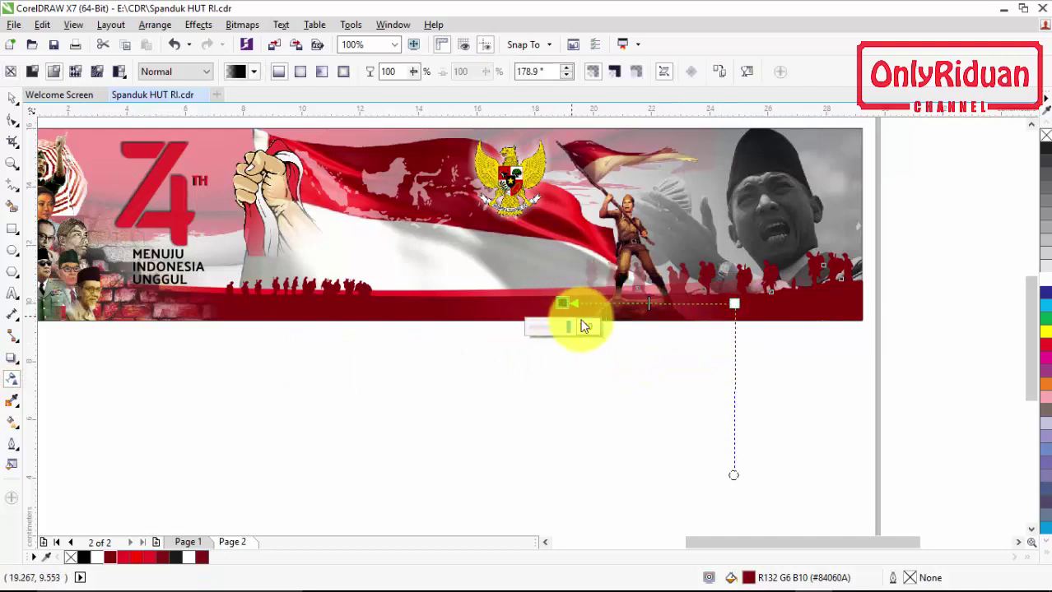
{"action": "left_click_drag", "start_coordinate": [733, 303], "coordinate": [690, 305]}
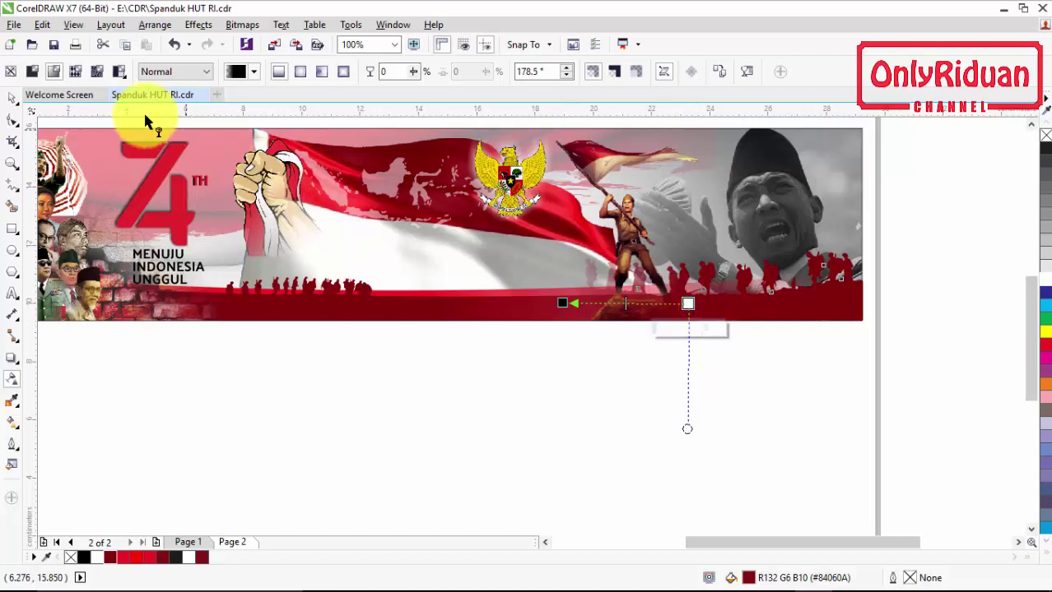
{"action": "left_click", "coordinate": [15, 97]}
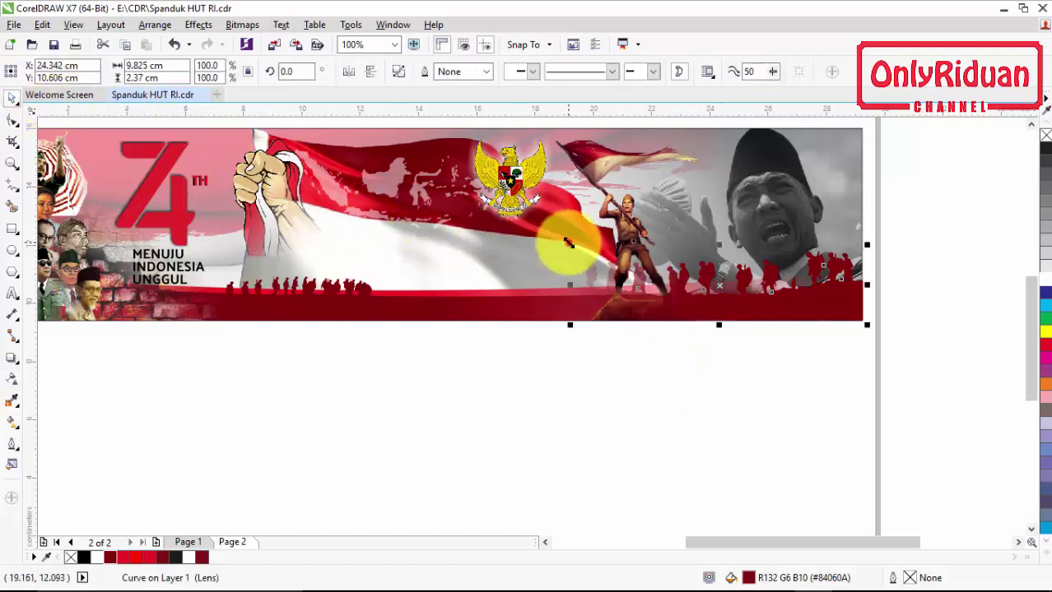
- Scale the faded soldier silhouette down to 87.5 %, about 8.6 × 2.1 cm, keeping it anchored in the banner's lower right corner
{"action": "left_click_drag", "start_coordinate": [568, 242], "coordinate": [582, 249]}
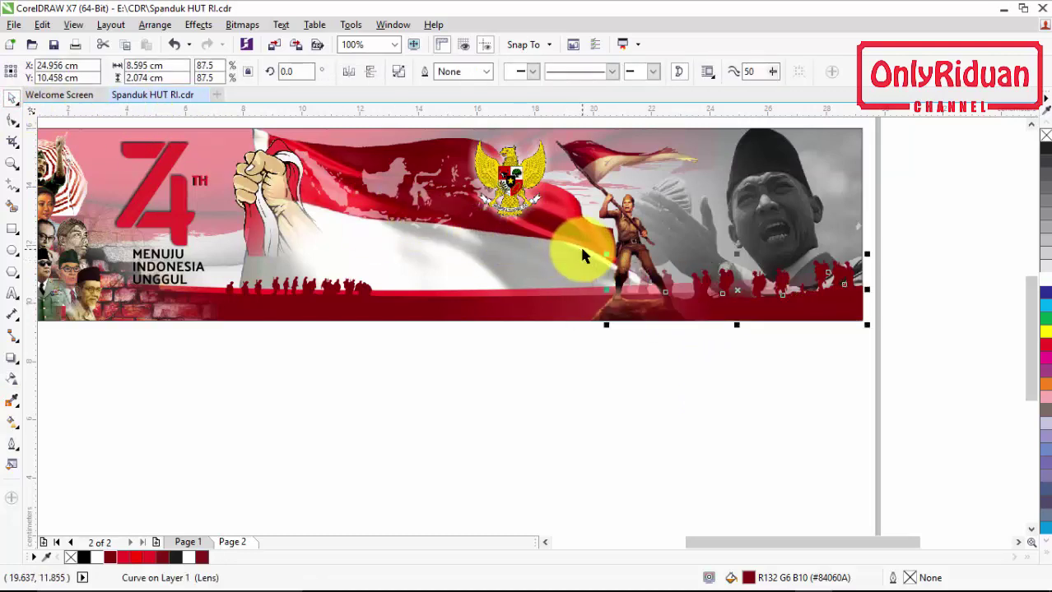
{"action": "left_click", "coordinate": [664, 400]}
{"action": "scroll", "coordinate": [683, 309], "scroll_direction": "up", "scroll_amount": 1}
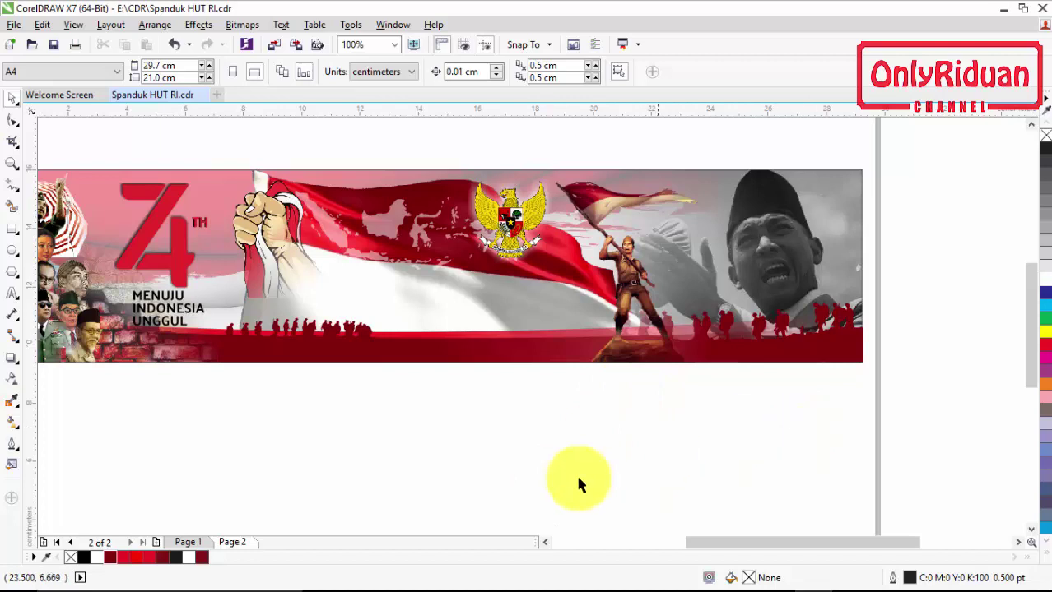
- Check Page 1's headline and add "Dirgahayu" and "Republik Indonesia" as separate artistic texts in Arial 24 pt below Page 2's banner
{"action": "left_click", "coordinate": [196, 543]}
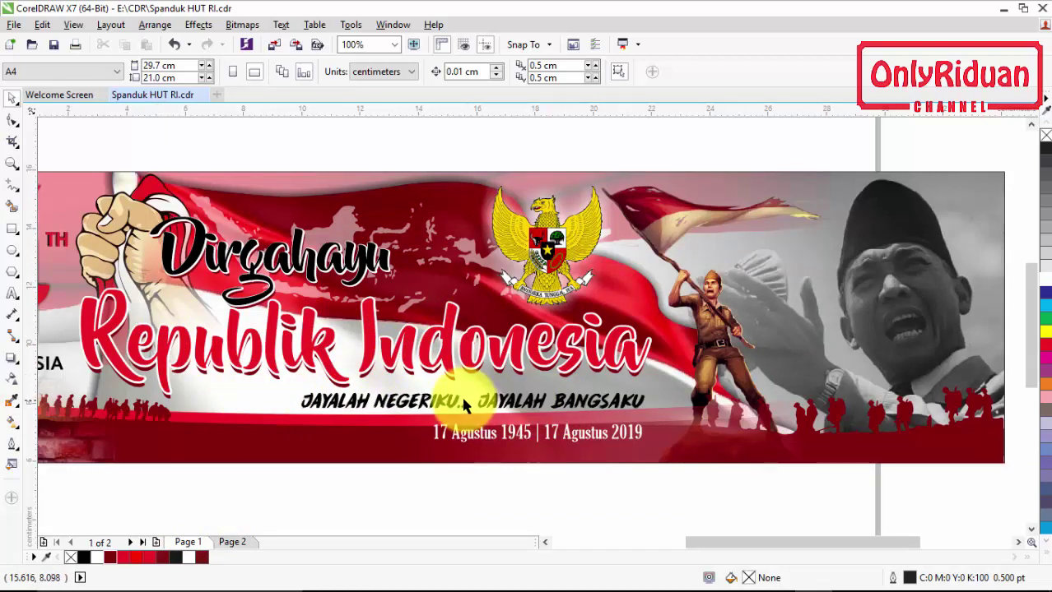
{"action": "left_click", "coordinate": [232, 544]}
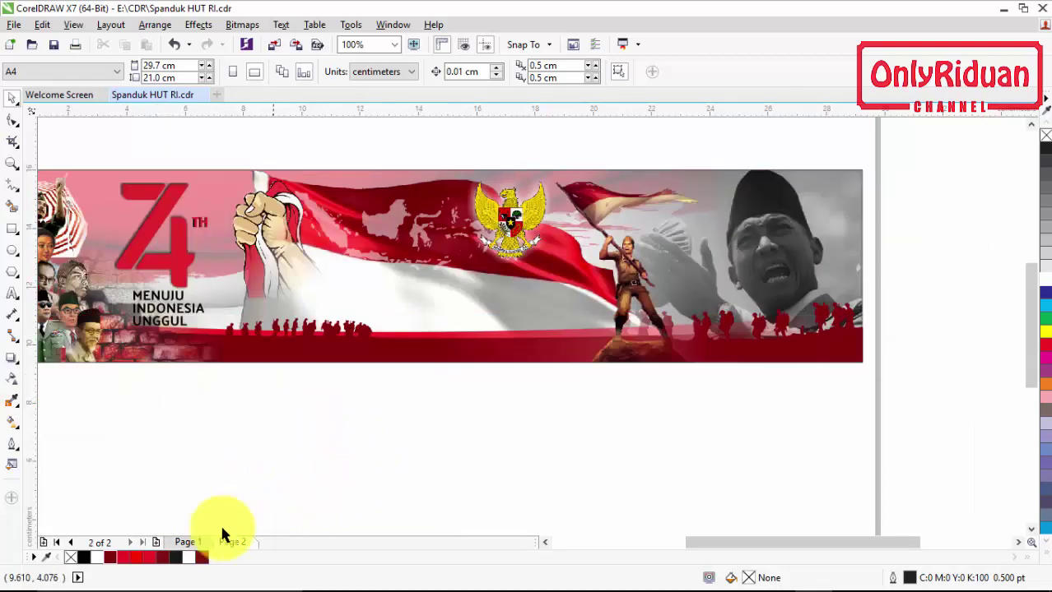
{"action": "left_click", "coordinate": [12, 293]}
{"action": "left_click", "coordinate": [223, 410]}
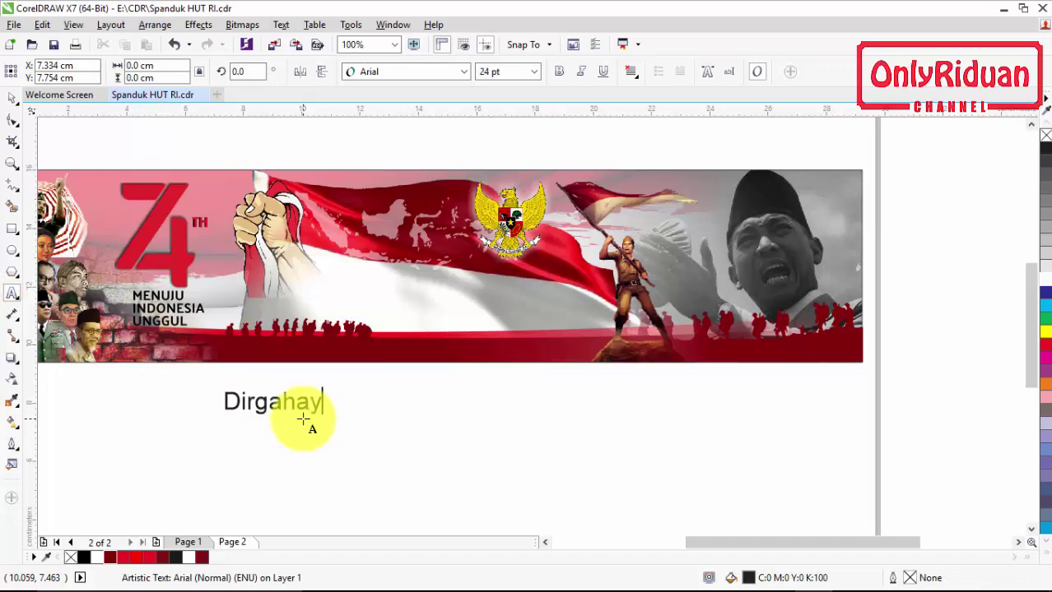
{"action": "left_click", "coordinate": [264, 465]}
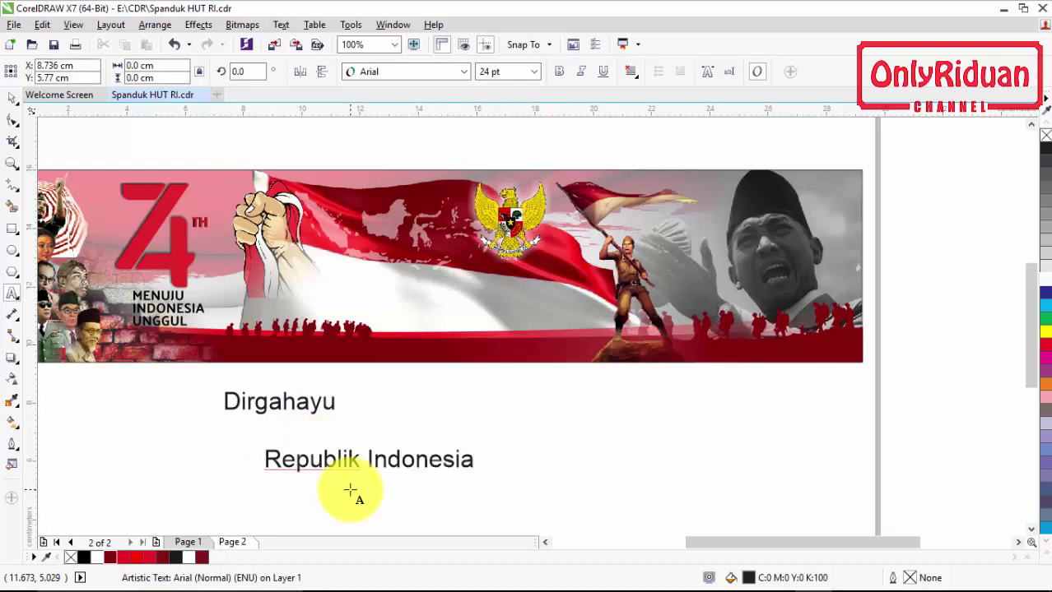
{"action": "left_click", "coordinate": [12, 97]}
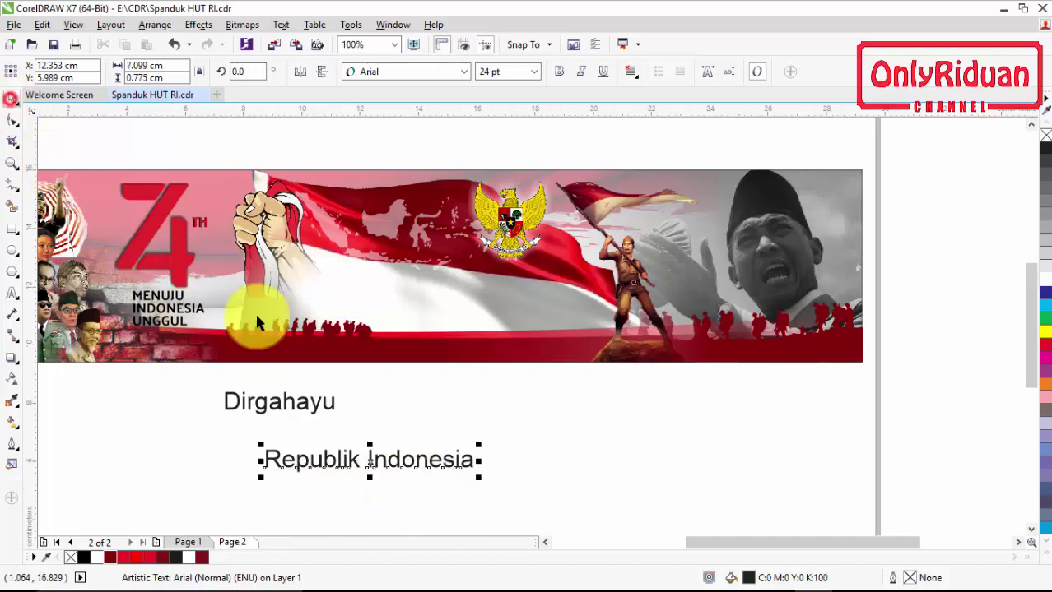
- Set "Dirgahayu" in Beyond The Mountains, enlarge it to about 30.3 pt and place it over the flag on the banner
{"action": "left_click", "coordinate": [305, 410]}
{"action": "left_click", "coordinate": [462, 71]}
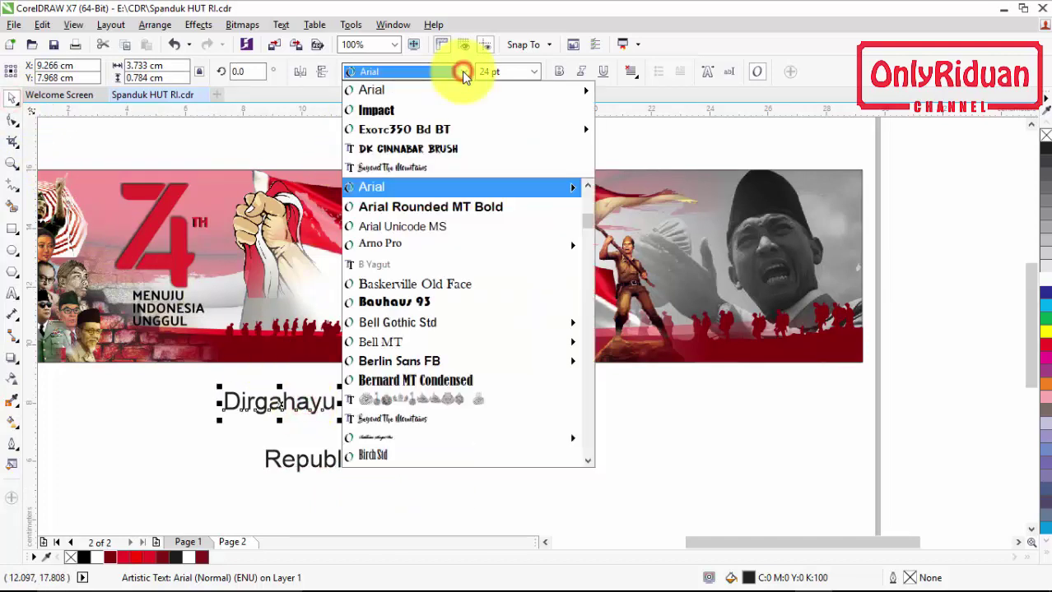
{"action": "left_click", "coordinate": [397, 167]}
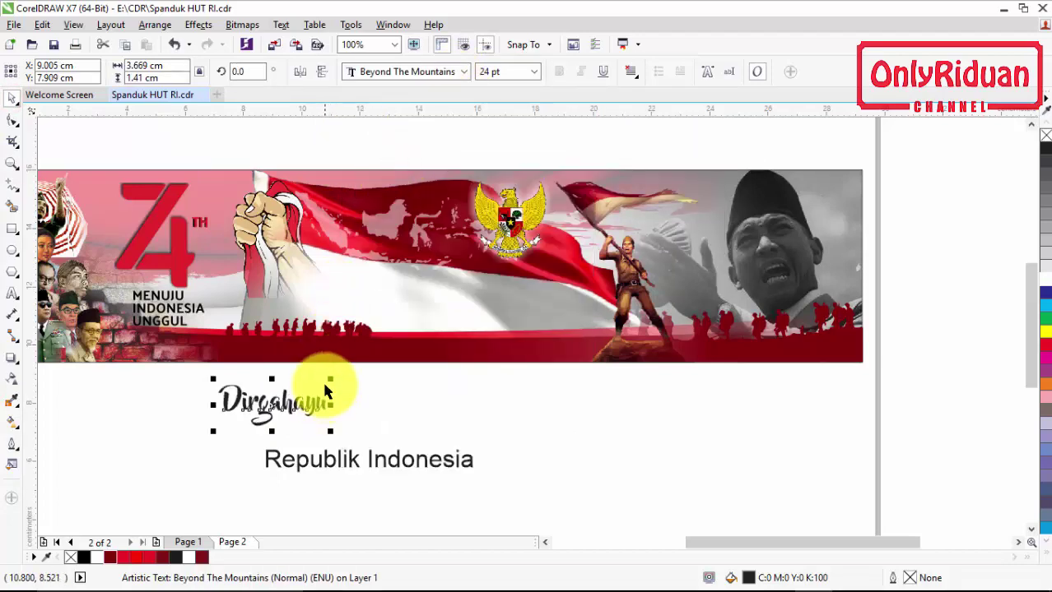
{"action": "left_click_drag", "start_coordinate": [331, 380], "coordinate": [362, 367]}
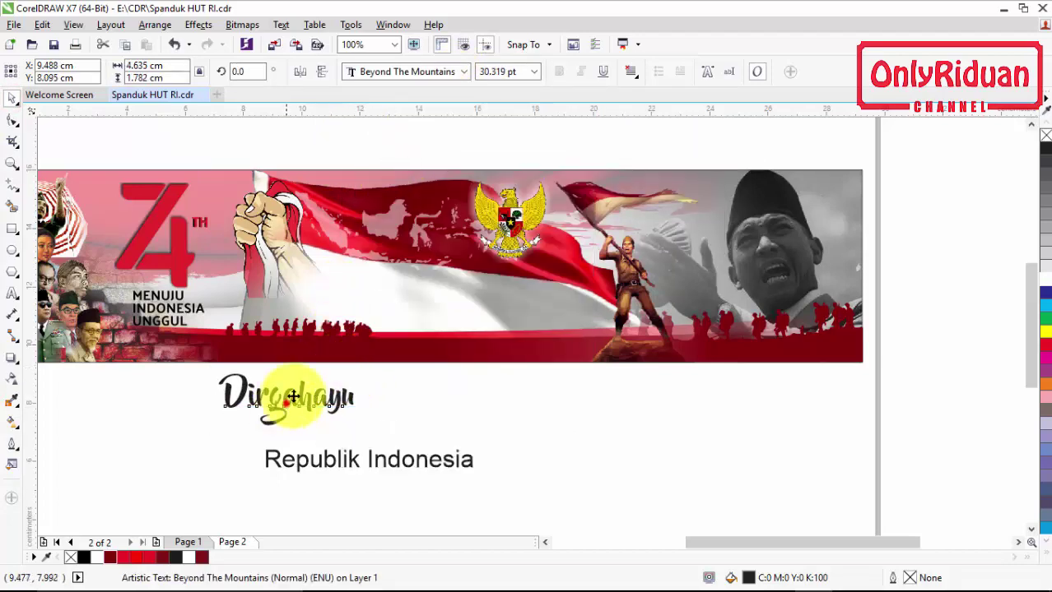
{"action": "left_click_drag", "start_coordinate": [286, 403], "coordinate": [384, 256]}
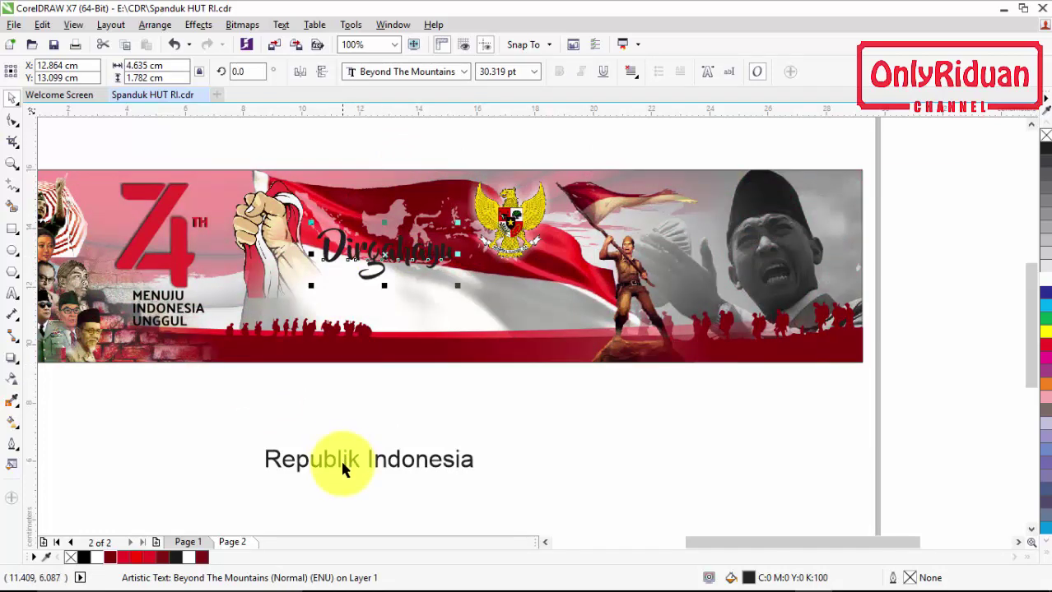
- Set "Republik Indonesia" in Beyond The Mountains, enlarge it to about 41.5 pt on the banner and nudge "Dirgahayu" to sit above it
{"action": "left_click", "coordinate": [342, 463]}
{"action": "left_click", "coordinate": [465, 72]}
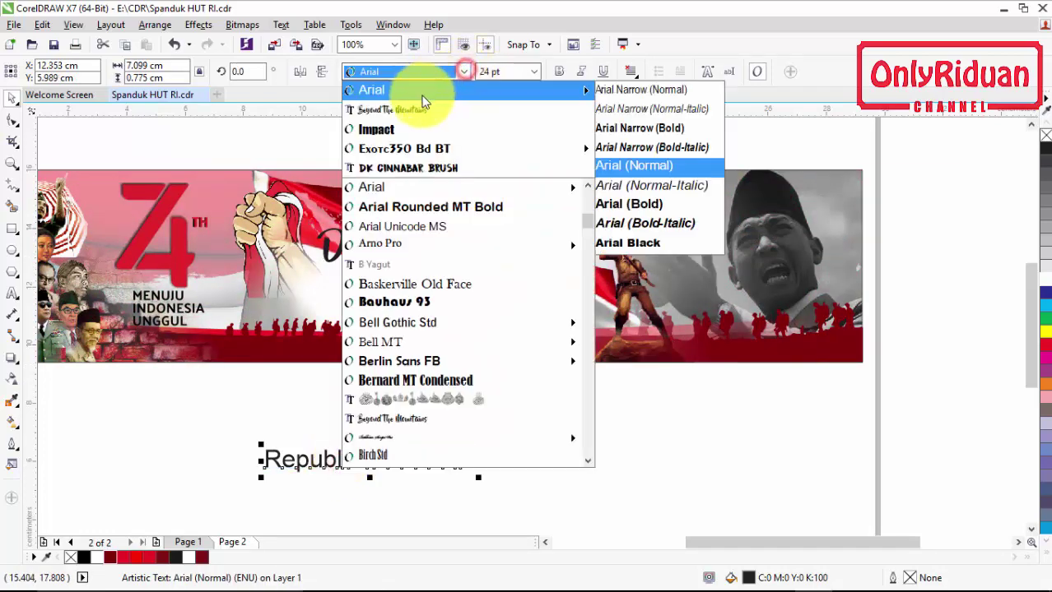
{"action": "left_click", "coordinate": [415, 107]}
{"action": "left_click_drag", "start_coordinate": [355, 464], "coordinate": [356, 289]}
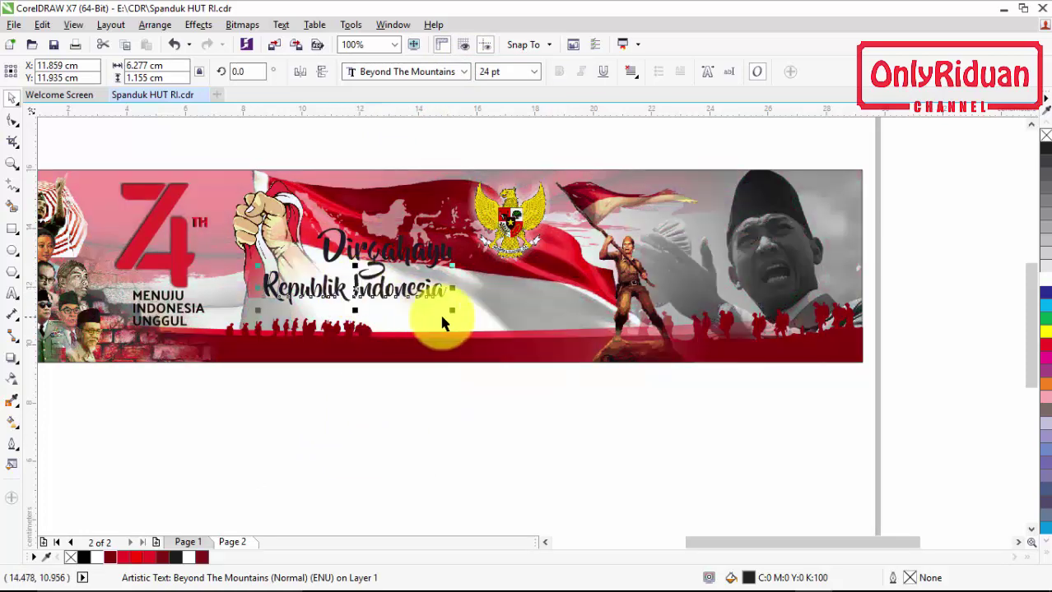
{"action": "mouse_move", "coordinate": [453, 310]}
{"action": "left_mouse_down"}
{"action": "mouse_move", "coordinate": [540, 343]}
{"action": "mouse_move", "coordinate": [585, 336]}
{"action": "mouse_move", "coordinate": [441, 299]}
{"action": "left_mouse_up"}
{"action": "left_click_drag", "start_coordinate": [393, 257], "coordinate": [387, 252]}
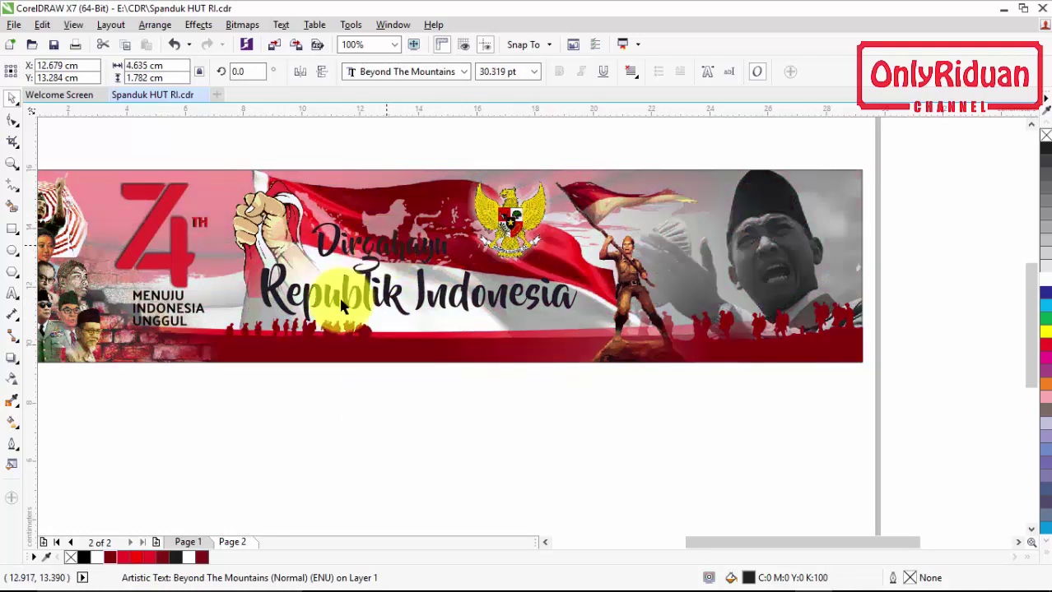
- Fill "Republik Indonesia" with red and "Dirgahayu" with pure black
{"action": "left_click", "coordinate": [359, 296]}
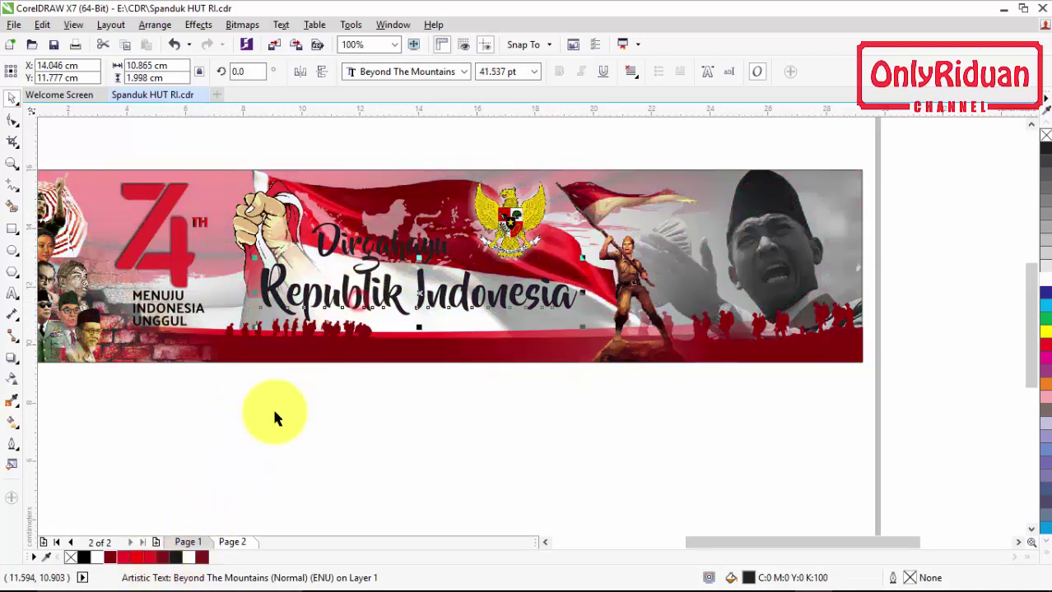
{"action": "left_click", "coordinate": [154, 560]}
{"action": "left_click", "coordinate": [380, 412]}
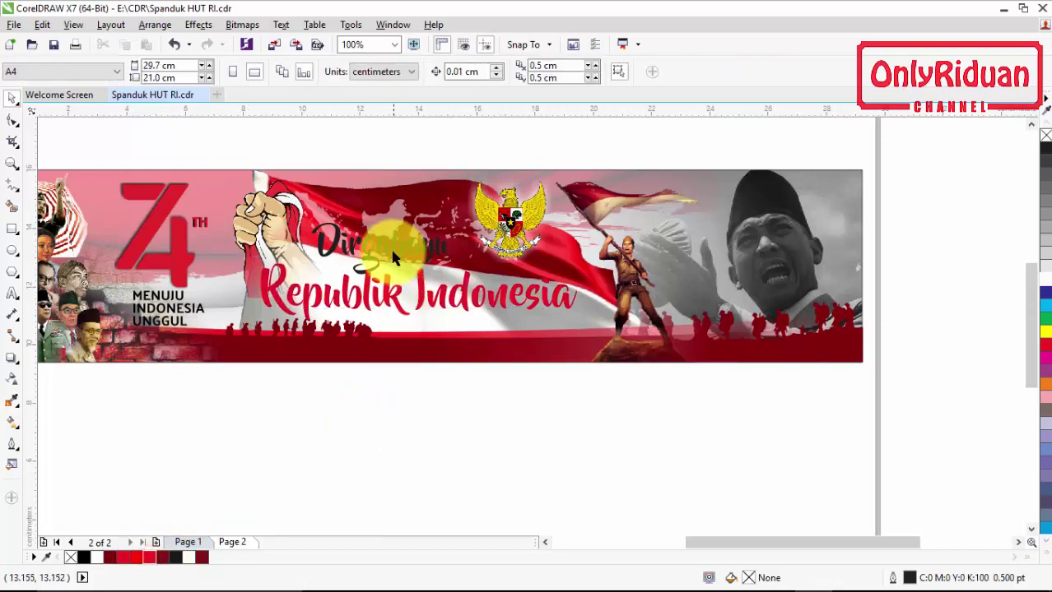
{"action": "left_click", "coordinate": [392, 251]}
{"action": "left_click", "coordinate": [85, 559]}
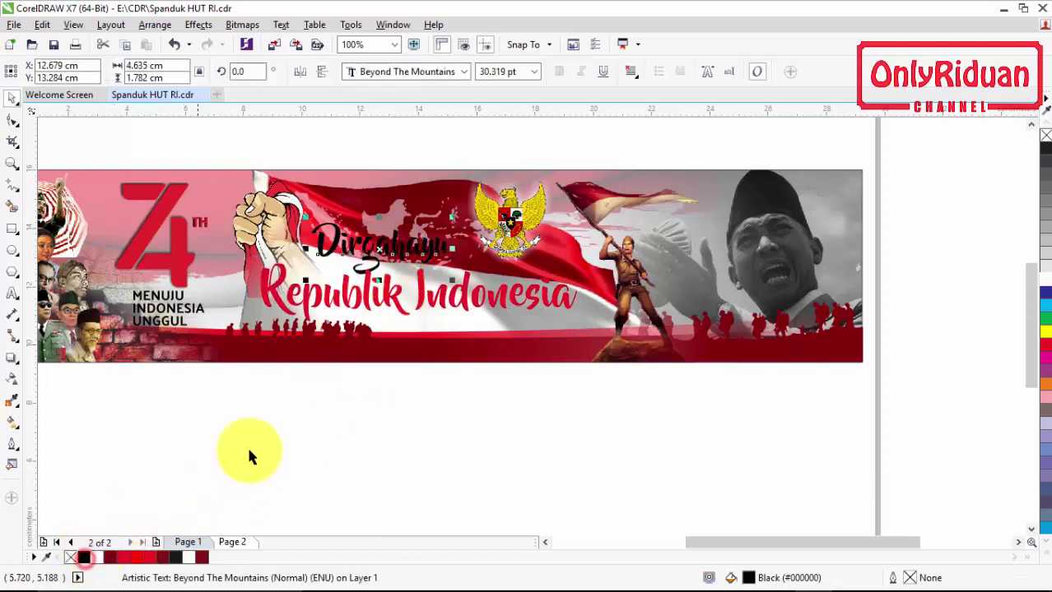
{"action": "left_click", "coordinate": [291, 435]}
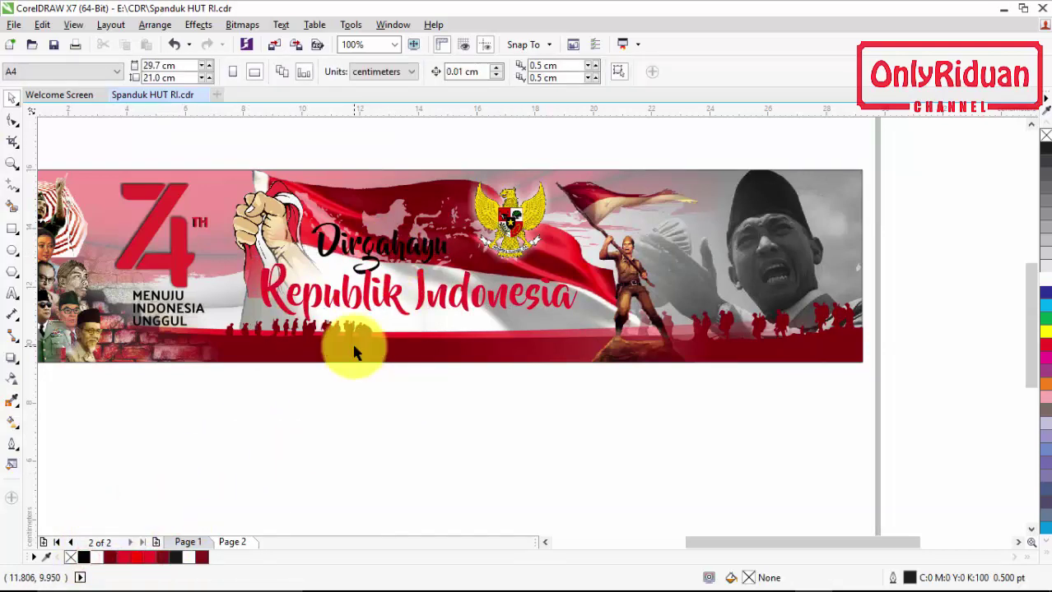
- Check Page 1's headline styling, duplicate Page 2's "Republik Indonesia" and fill the original with dark red C27 M99 Y99 K39
{"action": "left_click", "coordinate": [189, 545]}
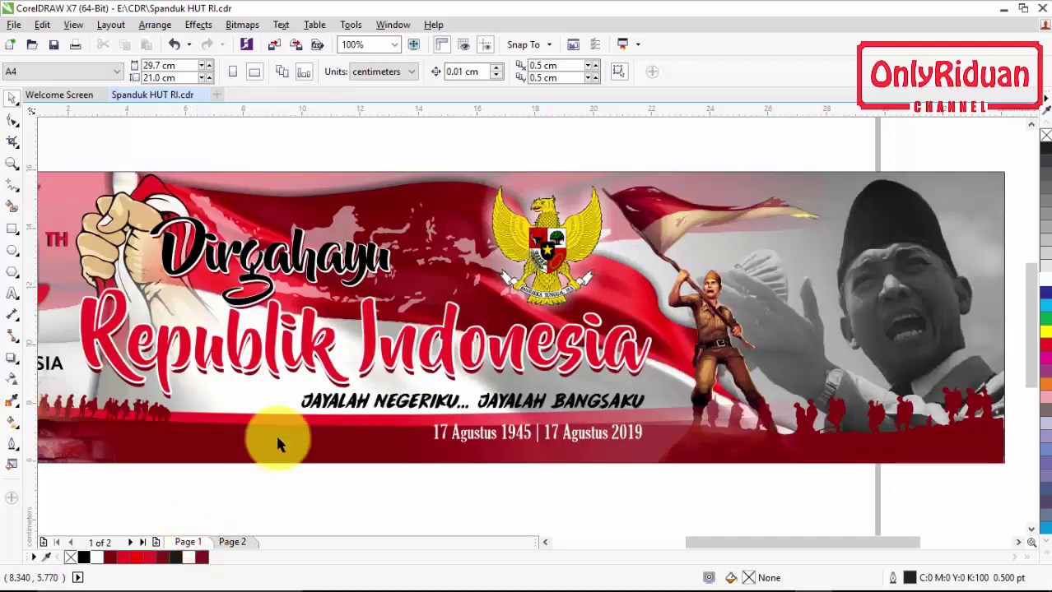
{"action": "left_click", "coordinate": [234, 542]}
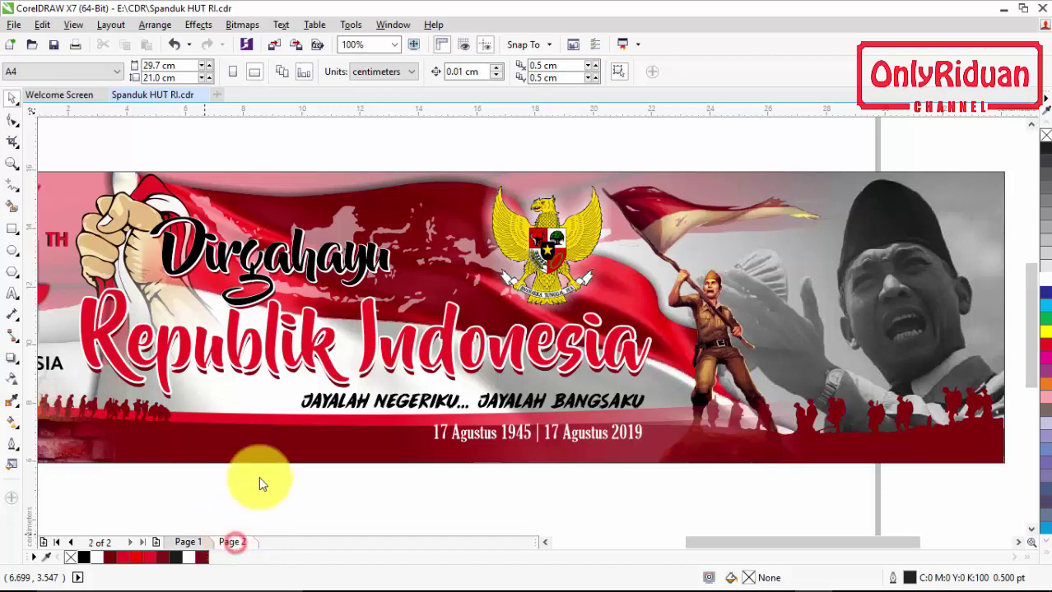
{"action": "scroll", "coordinate": [346, 239], "scroll_direction": "up", "scroll_amount": 2}
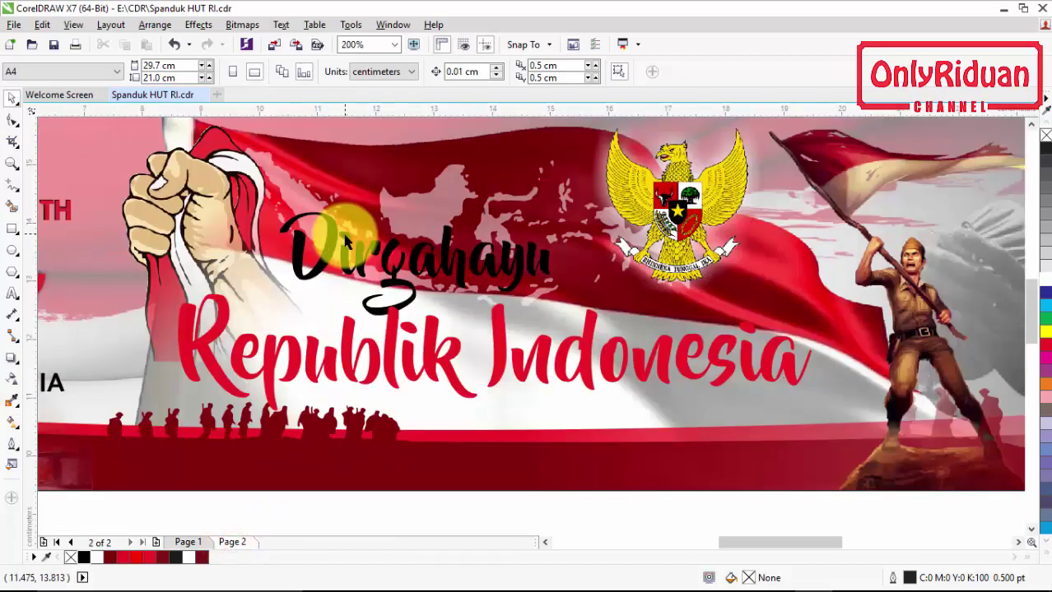
{"action": "left_click", "coordinate": [292, 352]}
{"action": "key", "text": "ctrl+d"}
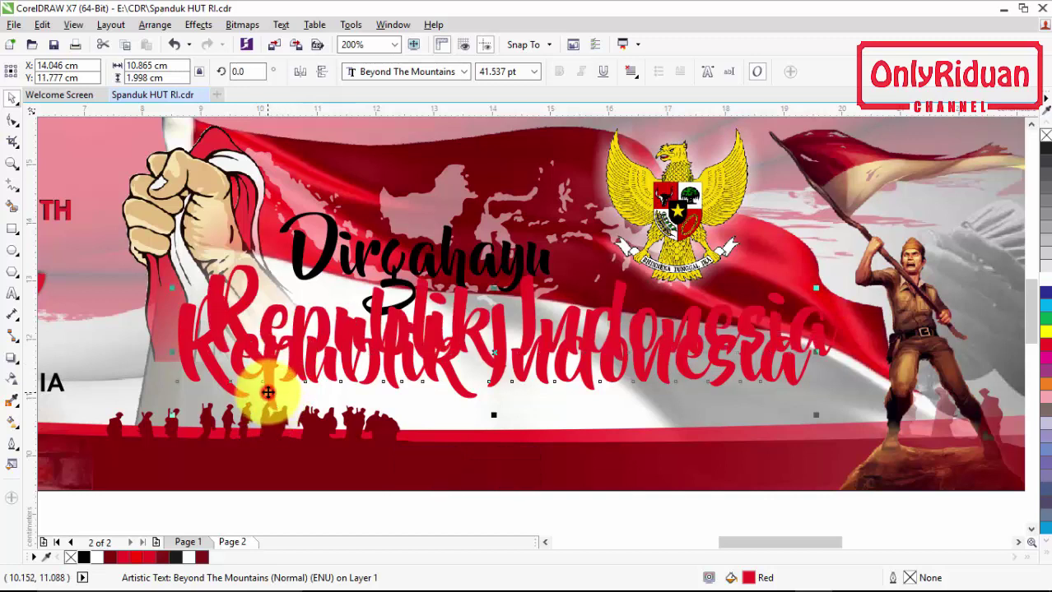
{"action": "left_click", "coordinate": [204, 559]}
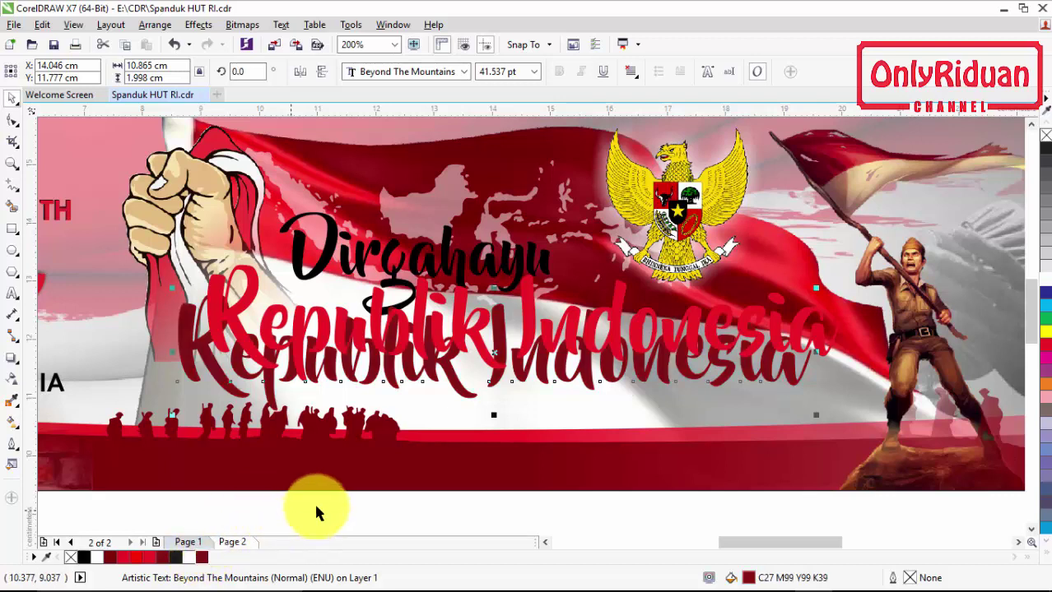
{"action": "left_click", "coordinate": [391, 531]}
- Add a one-step outside contour of about 0.034 cm to the red "Republik Indonesia" copy and colour it white
{"action": "left_click", "coordinate": [322, 346]}
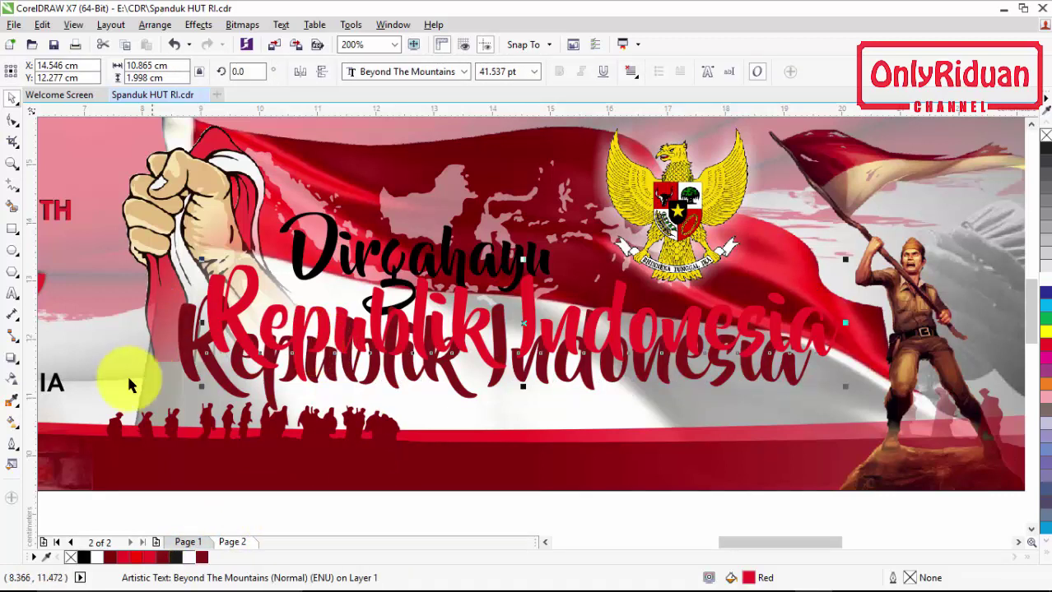
{"action": "left_click", "coordinate": [11, 360]}
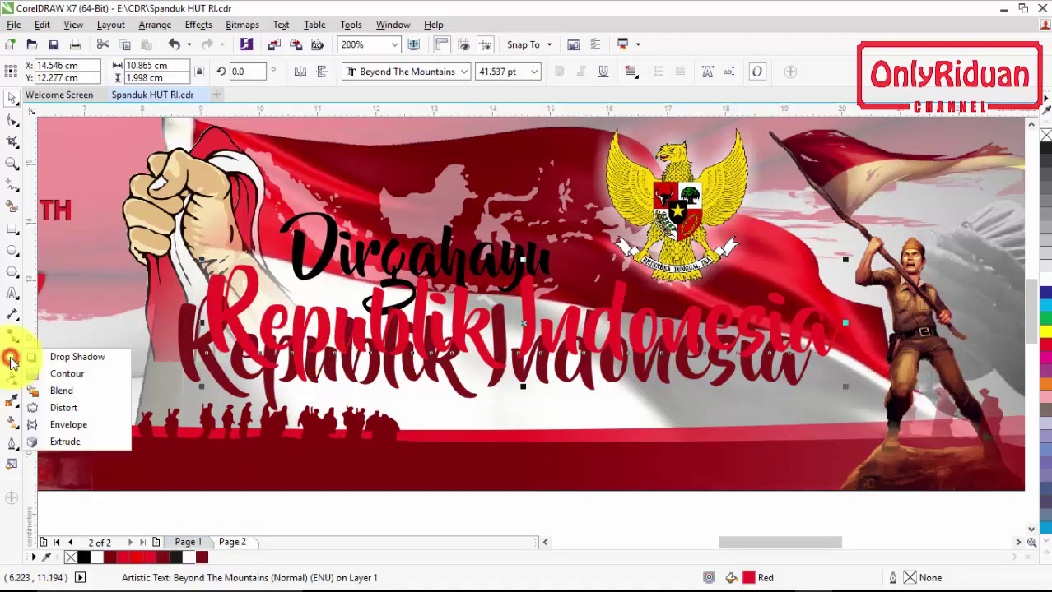
{"action": "left_click", "coordinate": [66, 374]}
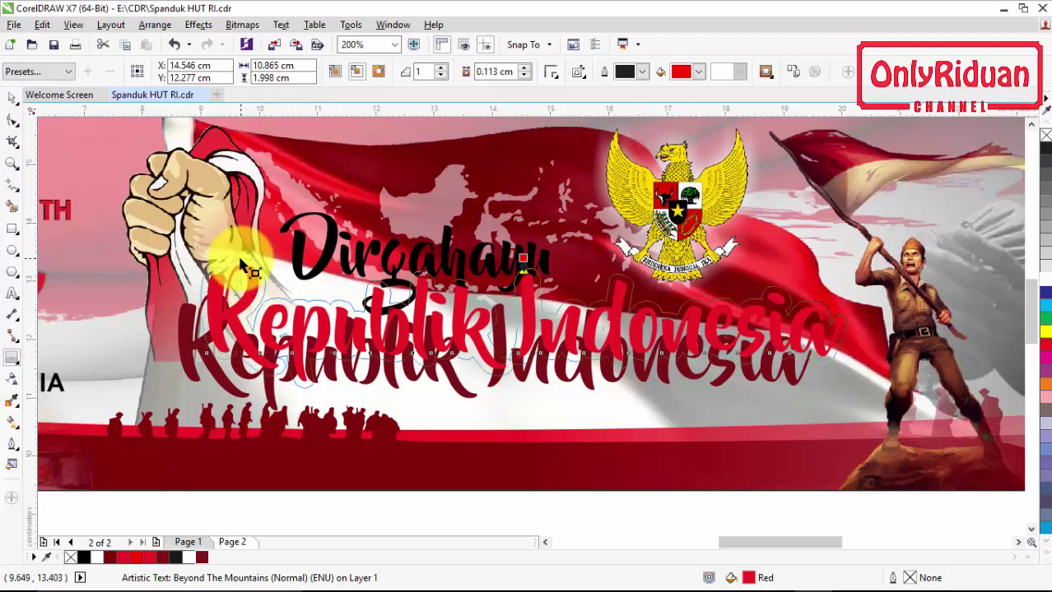
{"action": "left_click_drag", "start_coordinate": [241, 263], "coordinate": [262, 247]}
{"action": "left_click", "coordinate": [697, 79]}
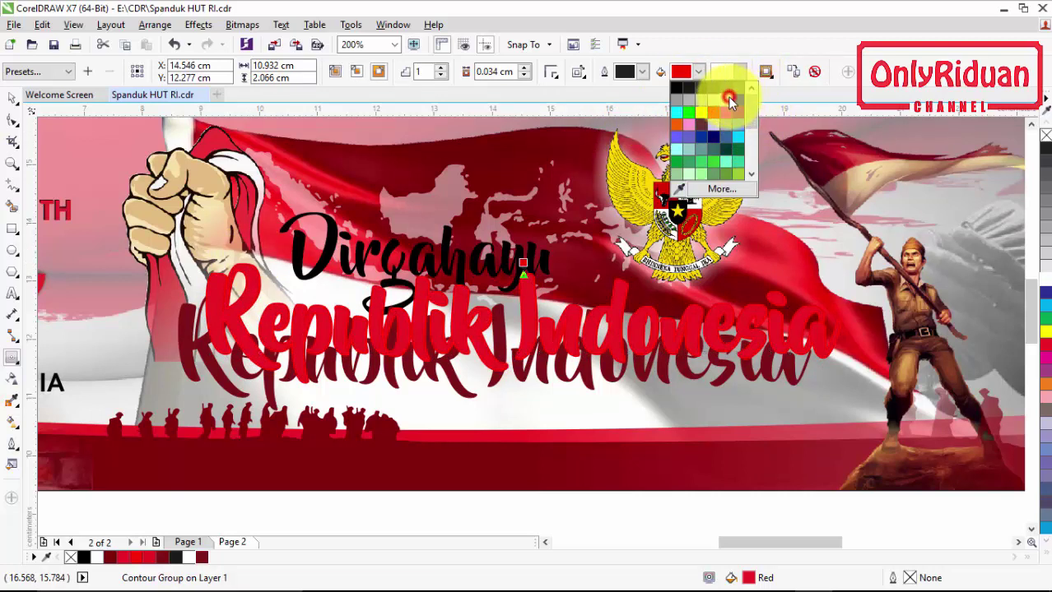
{"action": "left_click", "coordinate": [729, 100]}
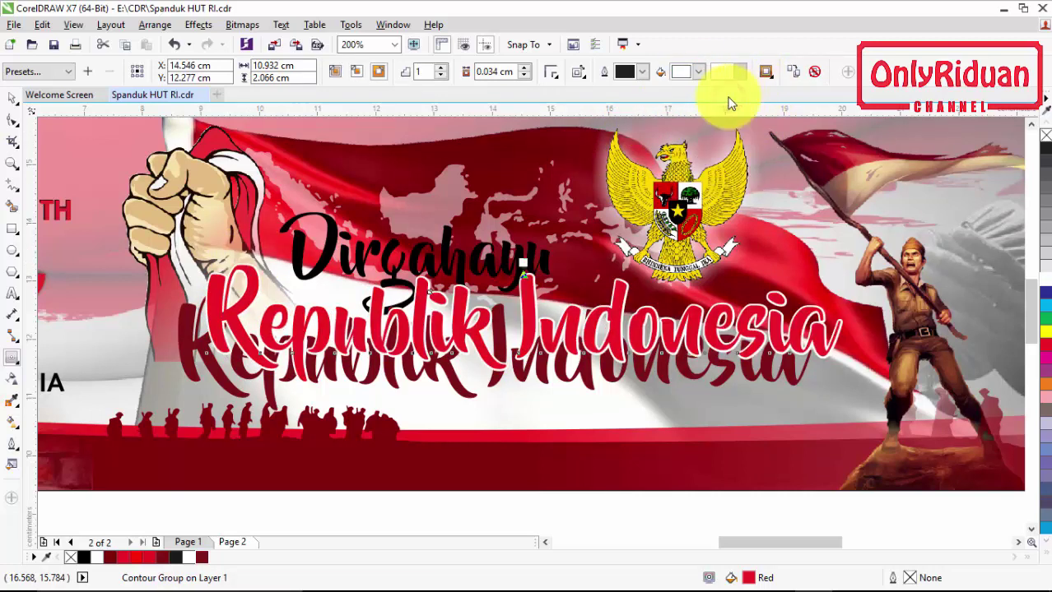
- Move the contoured "Republik Indonesia" over its dark red original, nudging it until the original forms a slim shadow beneath the letters
{"action": "left_click", "coordinate": [13, 100]}
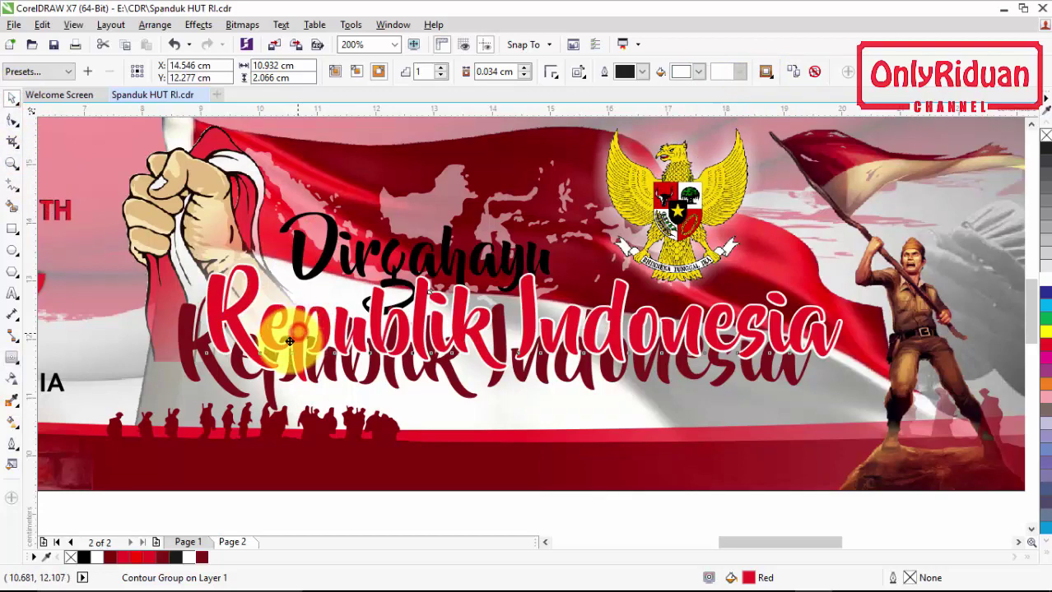
{"action": "left_click_drag", "start_coordinate": [290, 341], "coordinate": [247, 333]}
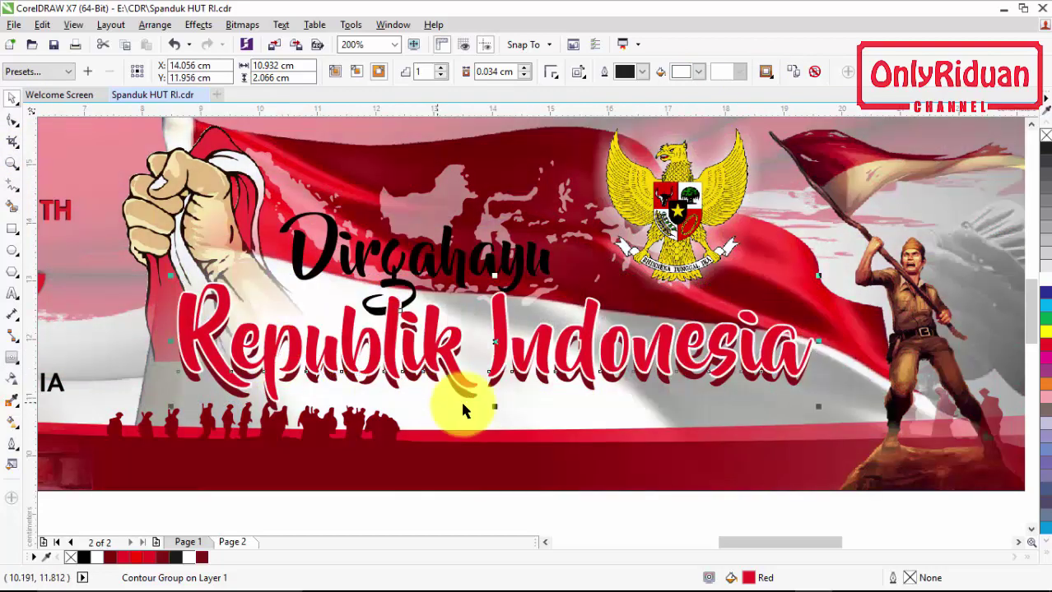
{"action": "key", "text": "Down"}
{"action": "key", "text": "Down"}
{"action": "key", "text": "Down"}
{"action": "key", "text": "Down"}
{"action": "key", "text": "Down"}
{"action": "key", "text": "Left"}
{"action": "key", "text": "Left"}
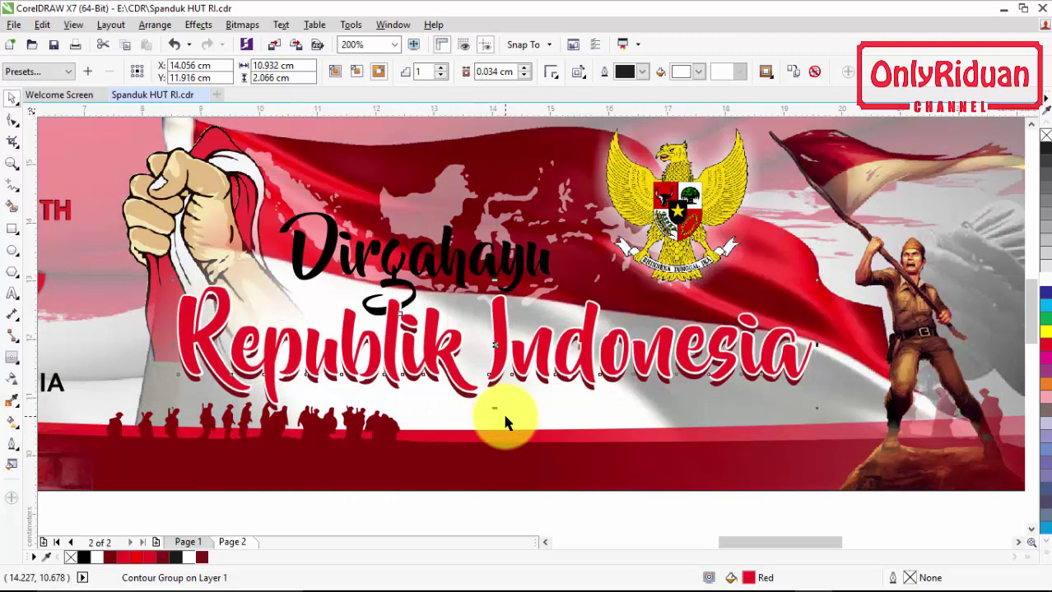
{"action": "key", "text": "Down"}
{"action": "key", "text": "Down"}
{"action": "key", "text": "Down"}
{"action": "key", "text": "Left"}
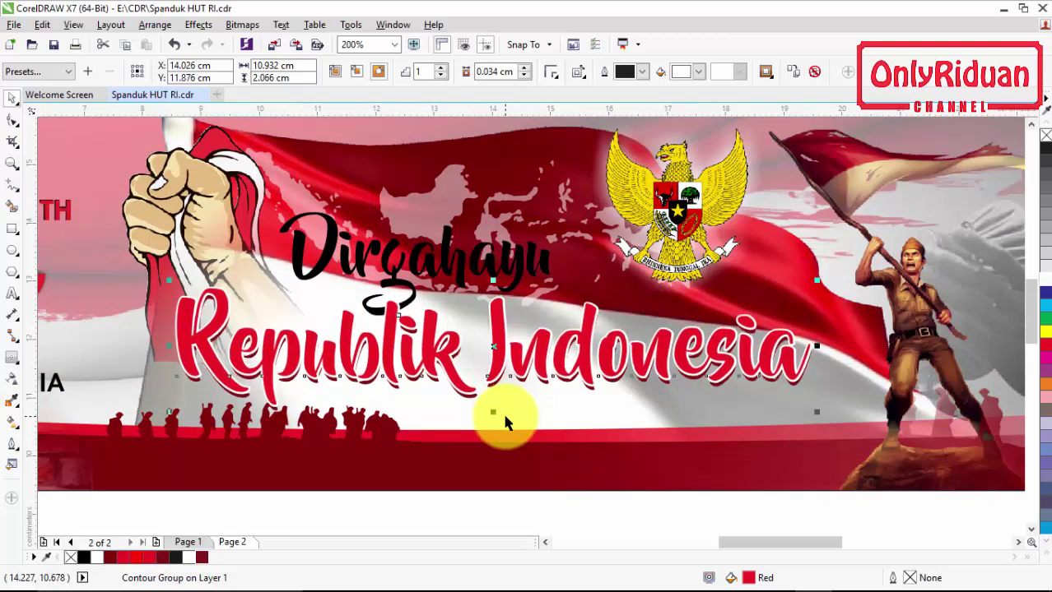
{"action": "key", "text": "Up"}
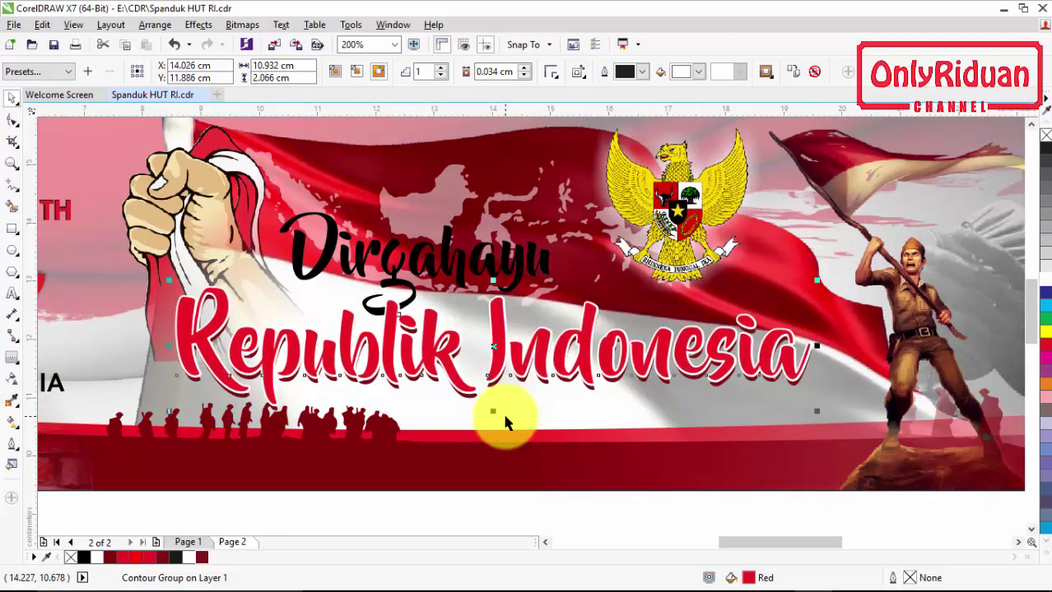
- Compare with Page 1's headline, duplicate Page 2's "Dirgahayu" and fill the original with dark red C27 M99 Y99 K39
{"action": "left_click", "coordinate": [191, 542]}
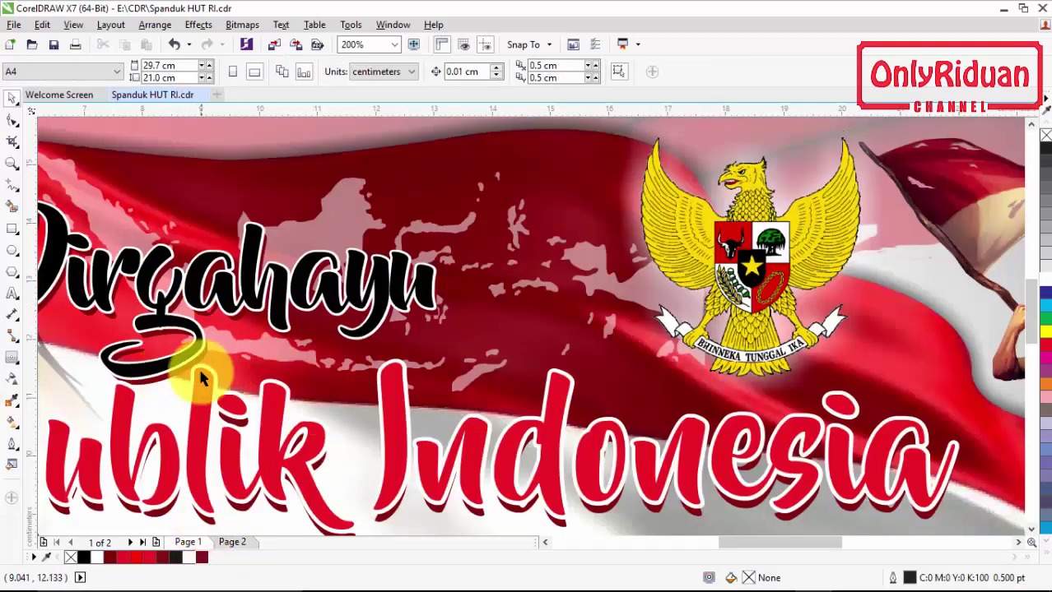
{"action": "left_click", "coordinate": [237, 540]}
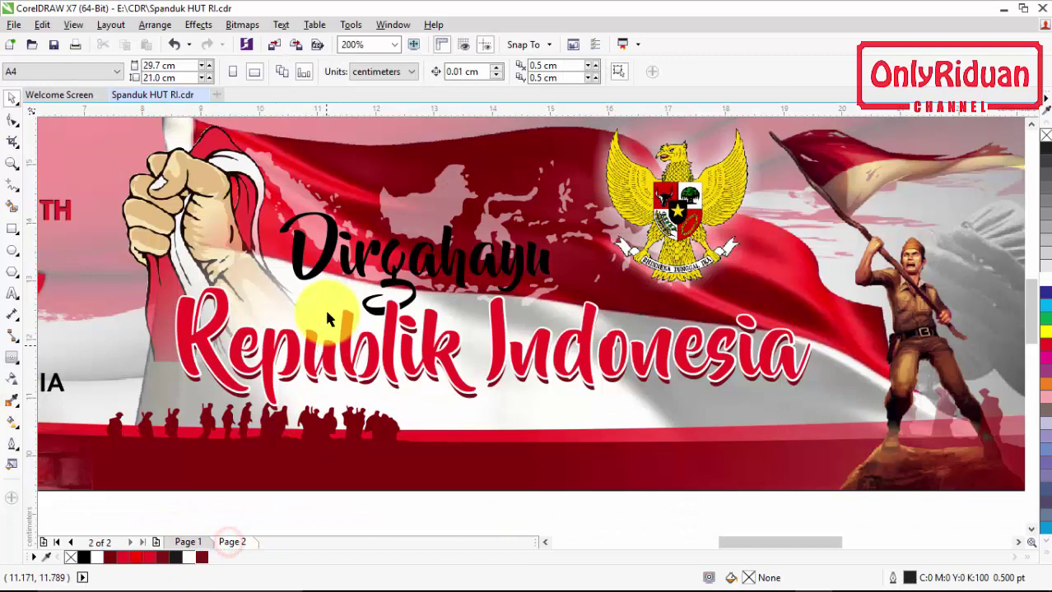
{"action": "left_click", "coordinate": [329, 257]}
{"action": "key", "text": "ctrl+d"}
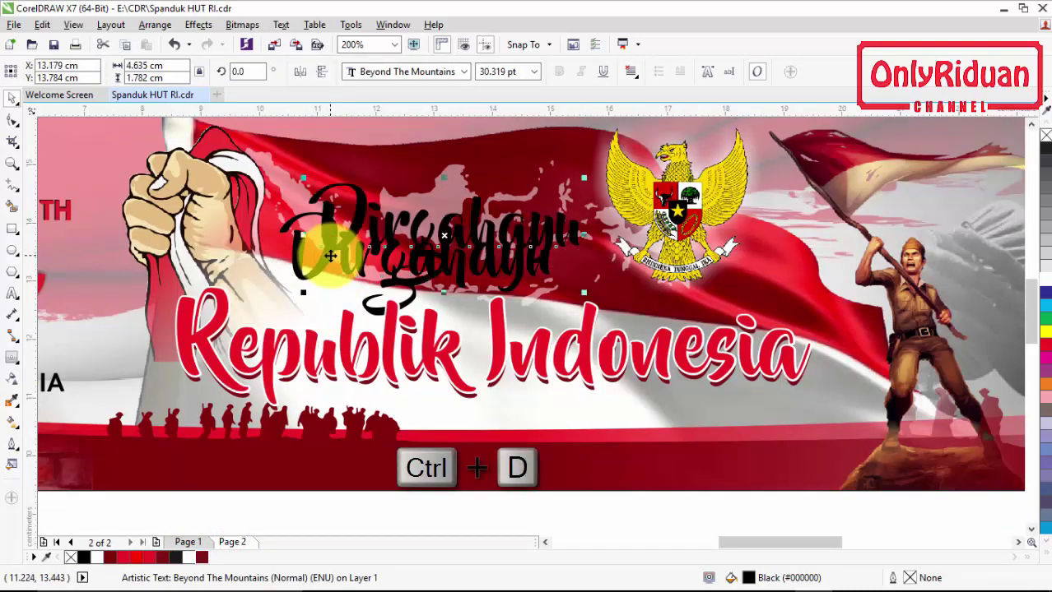
{"action": "key", "text": "Left"}
{"action": "key", "text": "Down"}
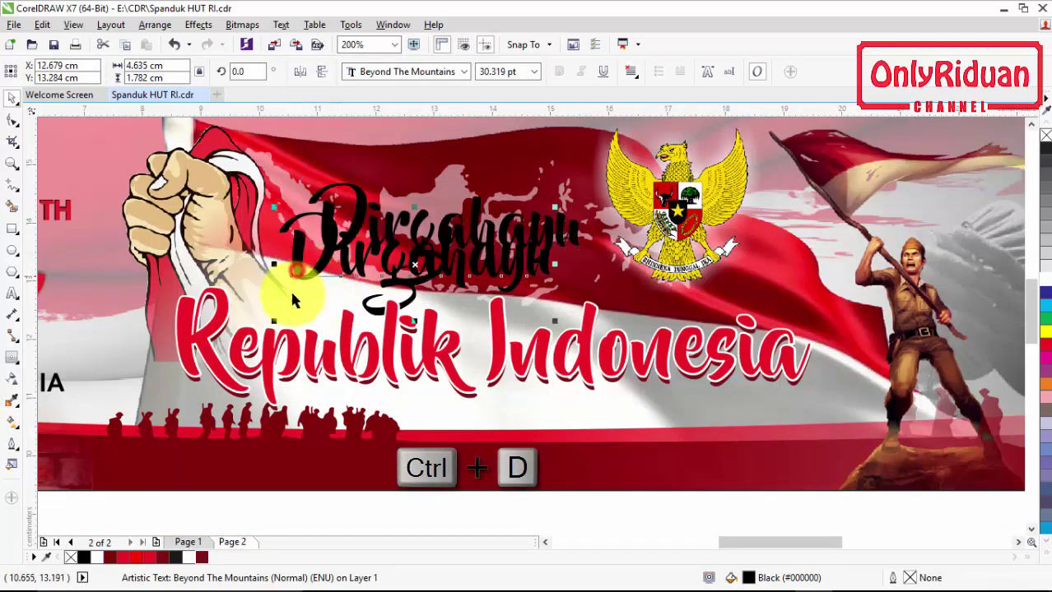
{"action": "left_click", "coordinate": [203, 559]}
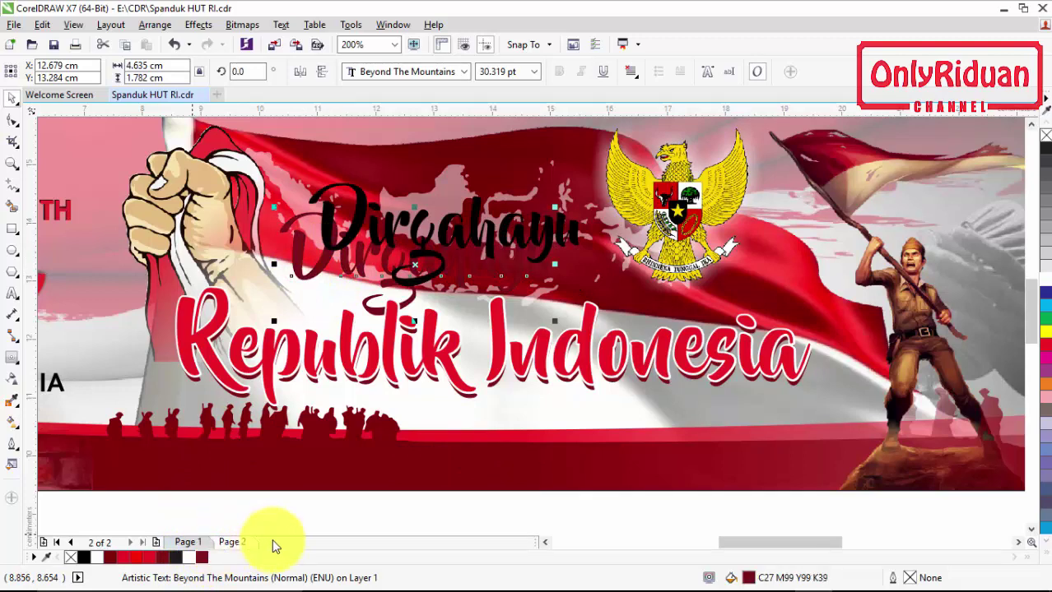
- Add a one-step white outside contour of about 0.028 cm to the black "Dirgahayu" copy
{"action": "left_click", "coordinate": [356, 227]}
{"action": "scroll", "coordinate": [353, 210], "scroll_direction": "up", "scroll_amount": 3}
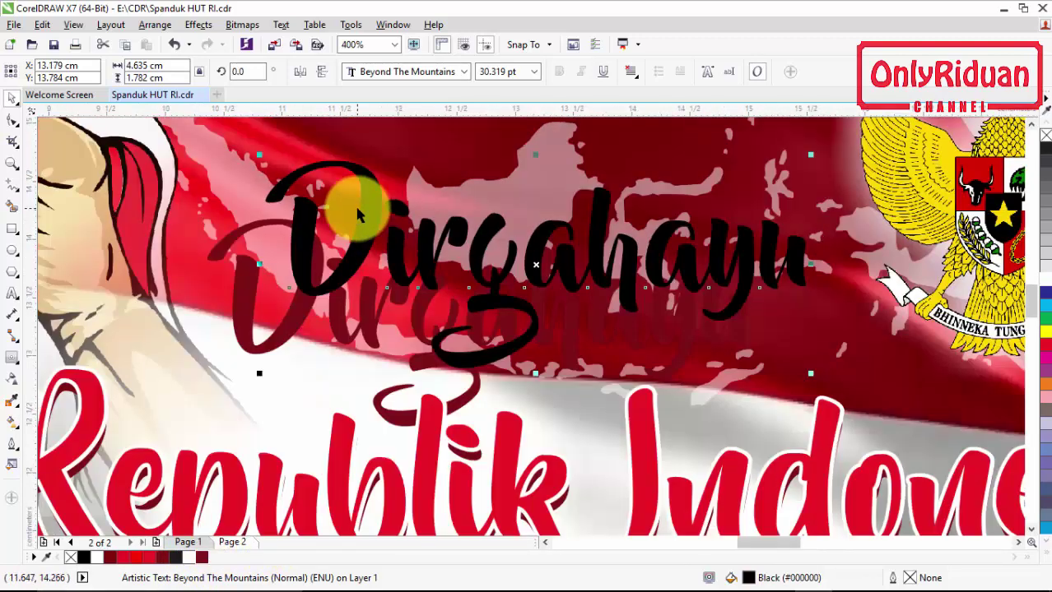
{"action": "left_click", "coordinate": [12, 357]}
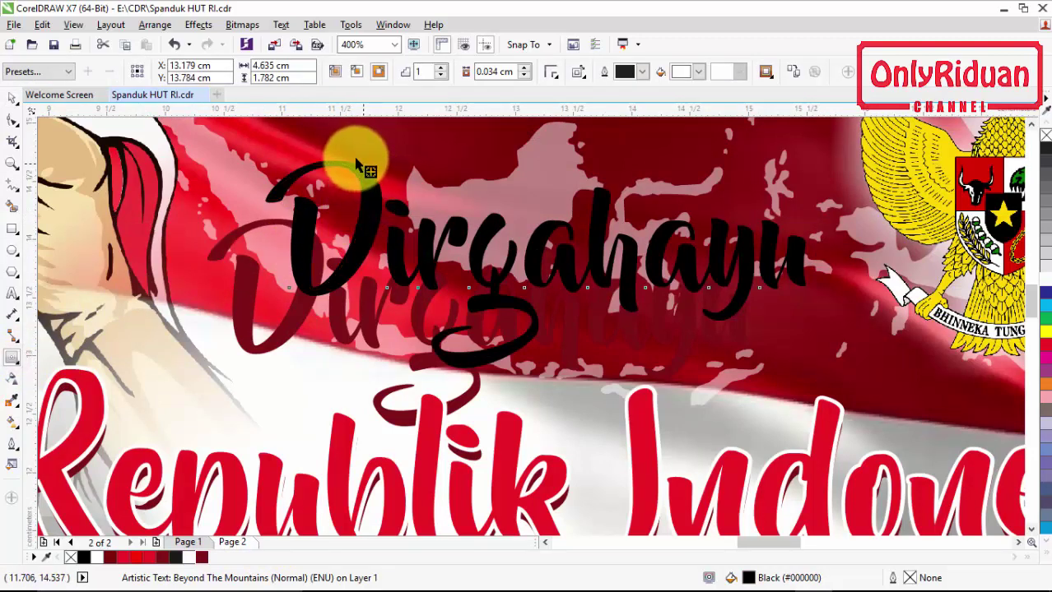
{"action": "left_click_drag", "start_coordinate": [353, 159], "coordinate": [348, 155]}
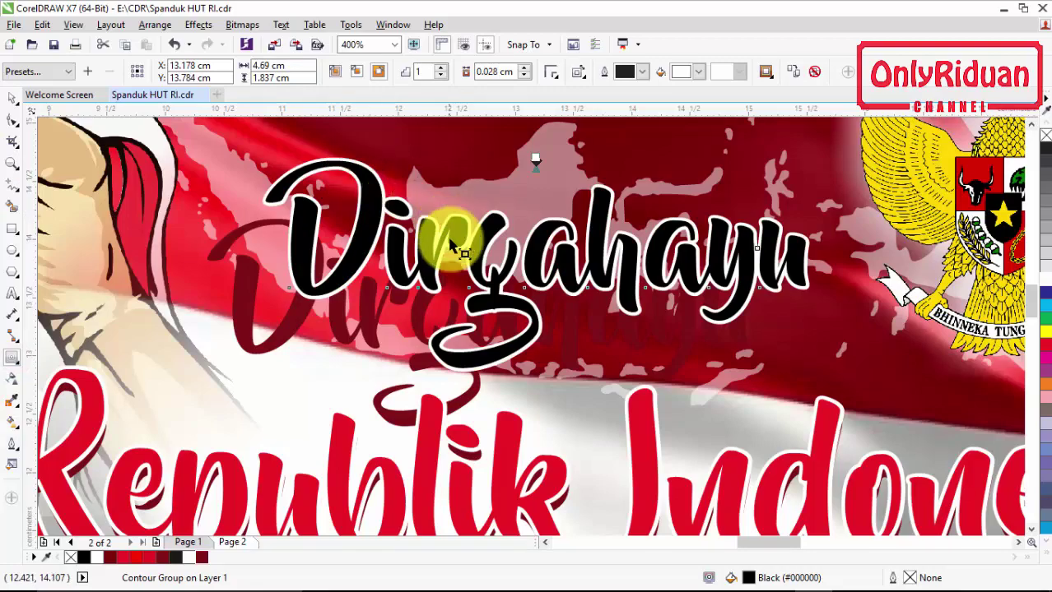
{"action": "left_click", "coordinate": [13, 98]}
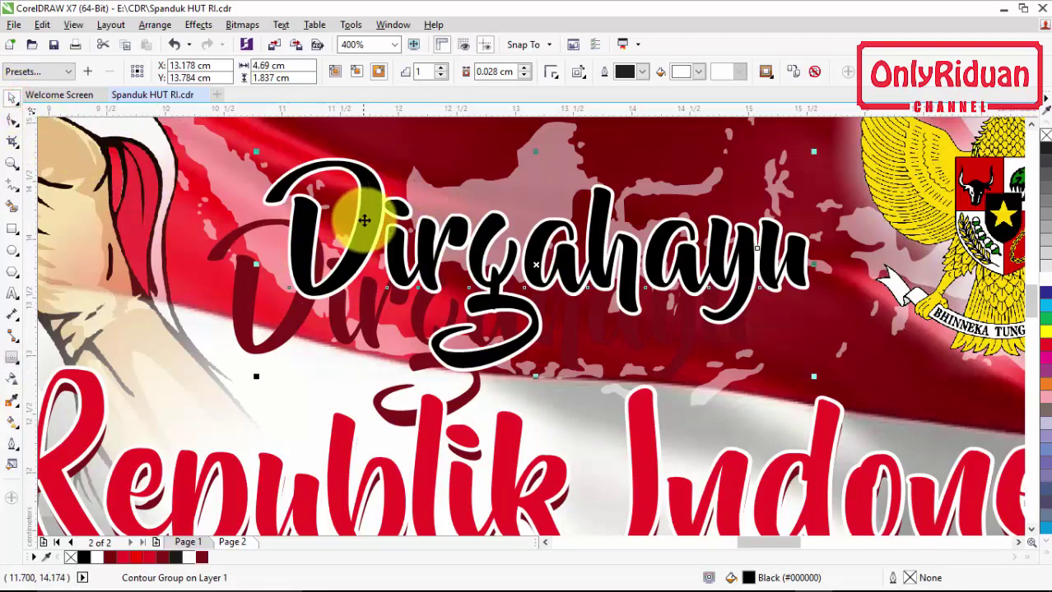
- Move the white-contoured black "Dirgahayu" over its dark red original so the original forms a slim shadow beneath the letters
{"action": "left_click_drag", "start_coordinate": [364, 221], "coordinate": [292, 264]}
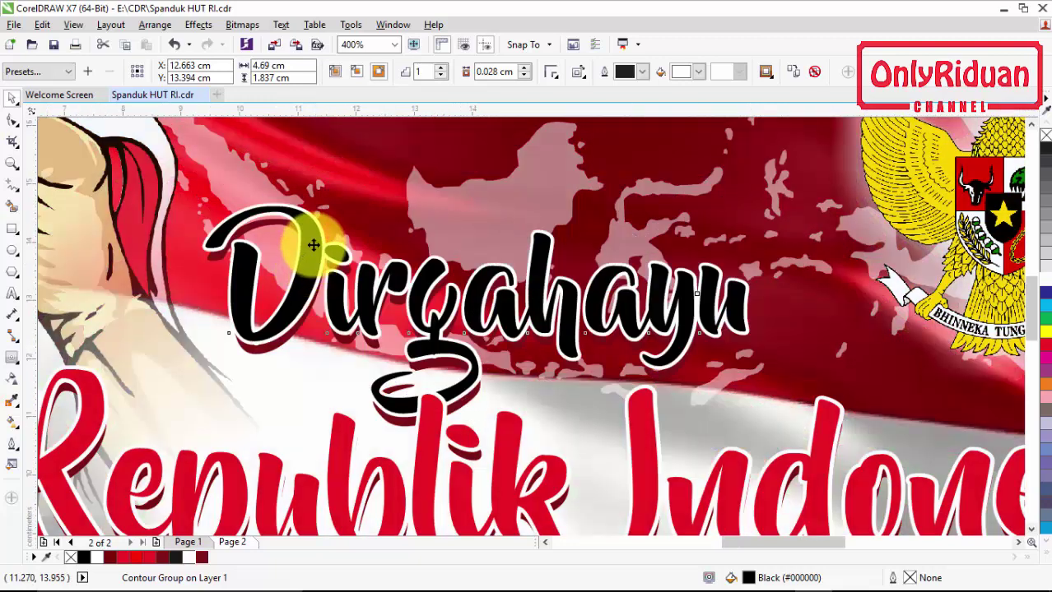
{"action": "scroll", "coordinate": [313, 244], "scroll_direction": "down", "scroll_amount": 1}
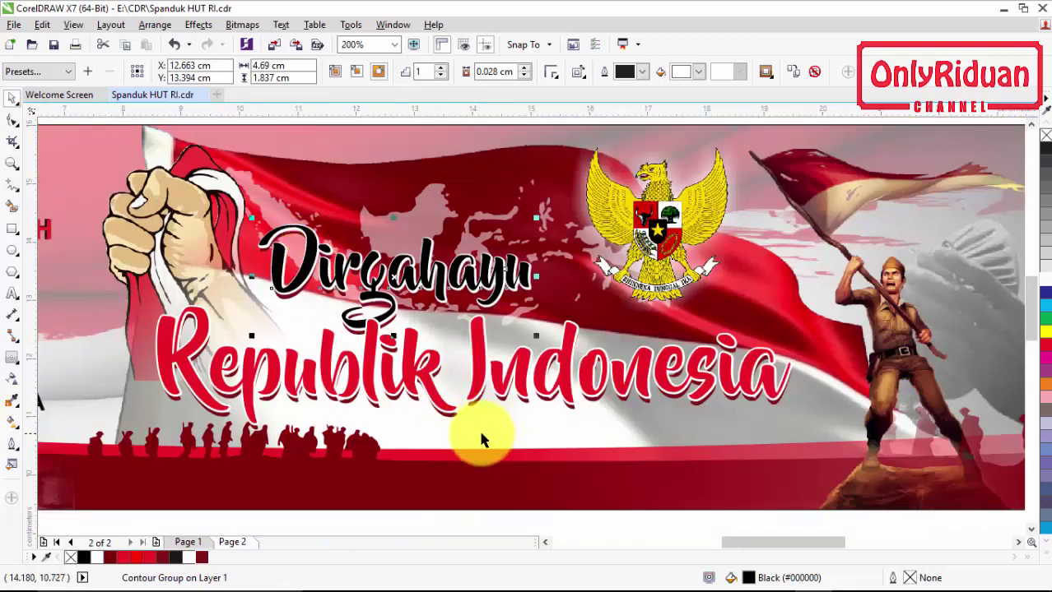
{"action": "scroll", "coordinate": [475, 428], "scroll_direction": "down", "scroll_amount": 1}
- Select the "Dirgahayu" and "Republik Indonesia" headline objects together and shift them slightly up and toward the raised fist
{"action": "left_click_drag", "start_coordinate": [1028, 280], "coordinate": [1033, 319]}
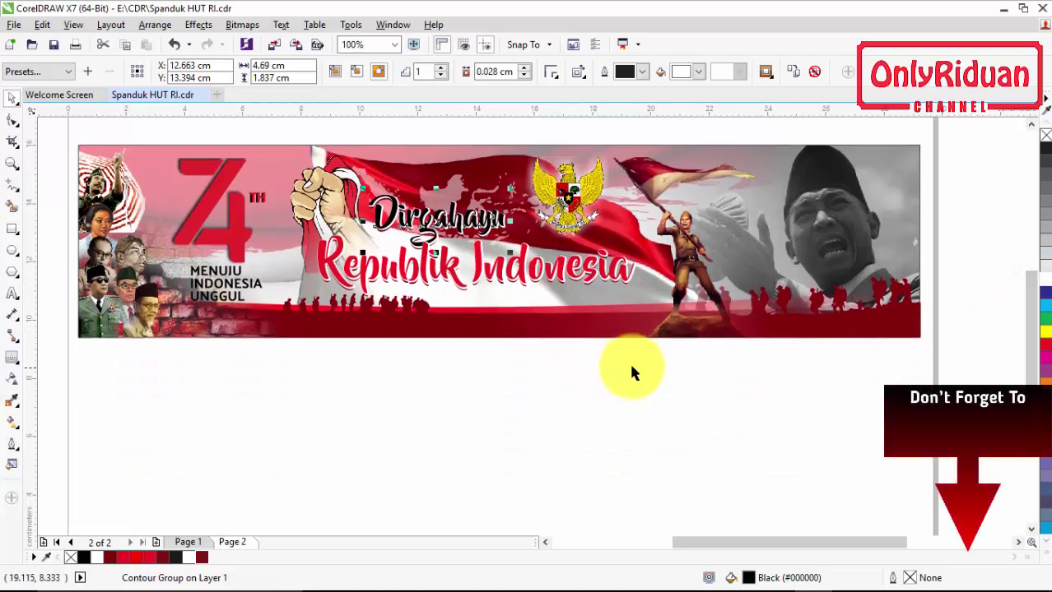
{"action": "left_click_drag", "start_coordinate": [661, 375], "coordinate": [301, 190]}
{"action": "left_click_drag", "start_coordinate": [623, 300], "coordinate": [629, 301]}
{"action": "left_click_drag", "start_coordinate": [604, 357], "coordinate": [594, 380]}
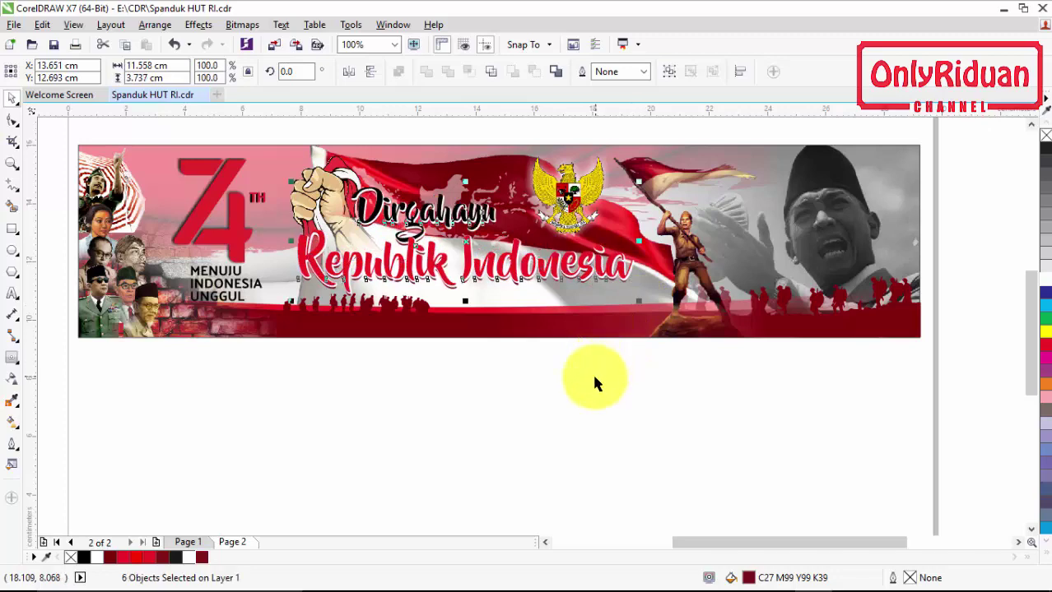
{"action": "left_click", "coordinate": [595, 381]}
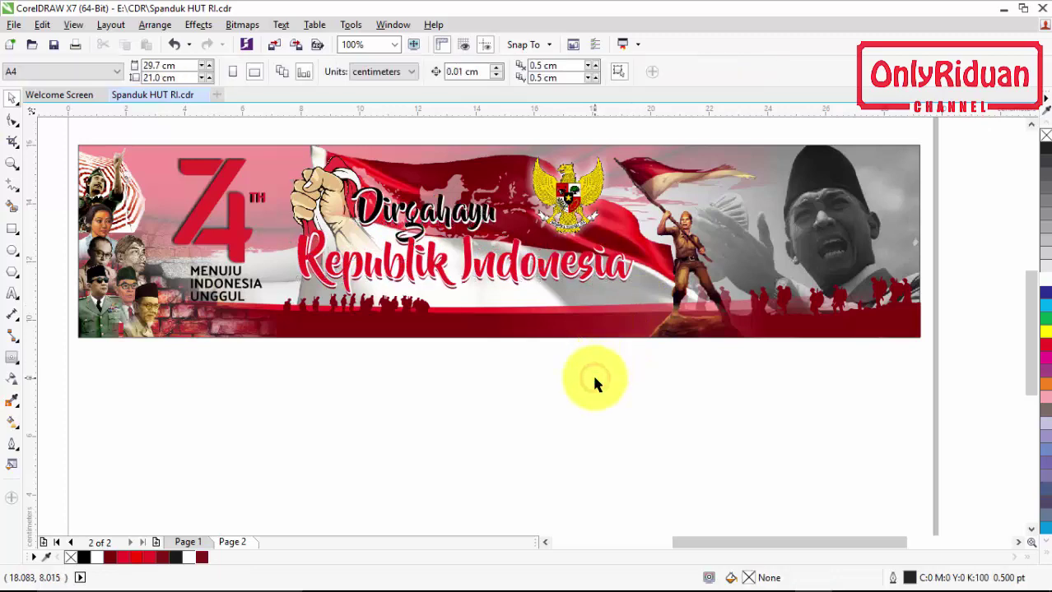
- Copy the "JAYALAH NEGERIKU... JAYALAH BANGSAKU" tagline from Page 1 and paste it onto Page 2
{"action": "left_click", "coordinate": [187, 543]}
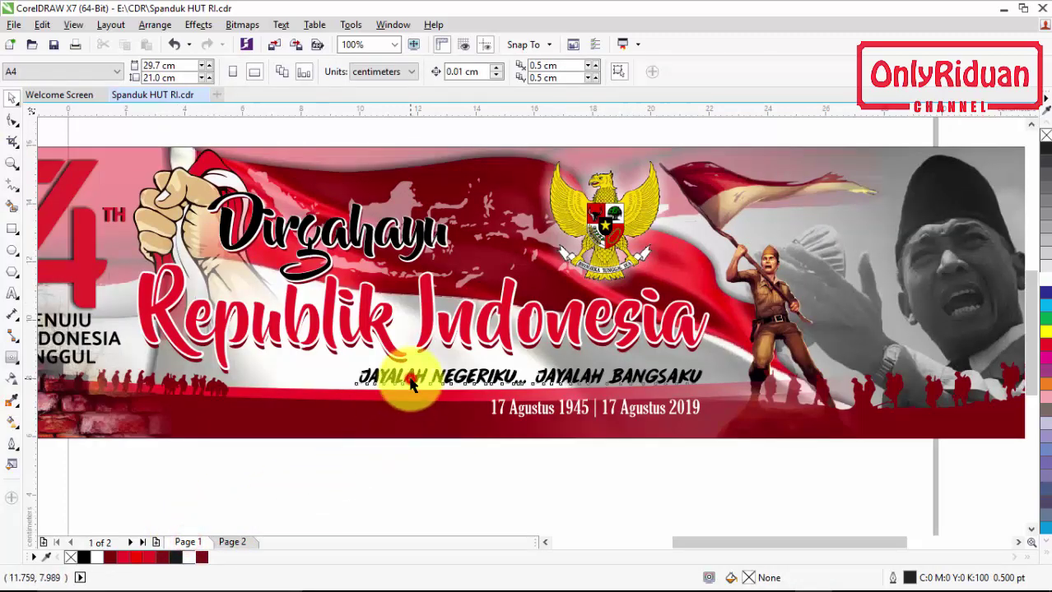
{"action": "left_click", "coordinate": [410, 381]}
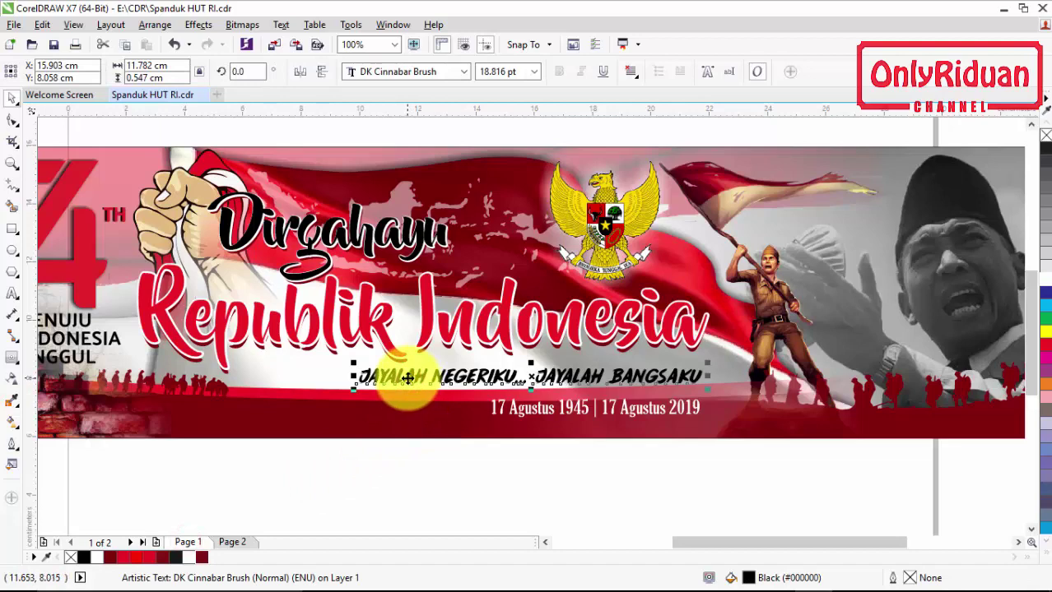
{"action": "left_click", "coordinate": [233, 542]}
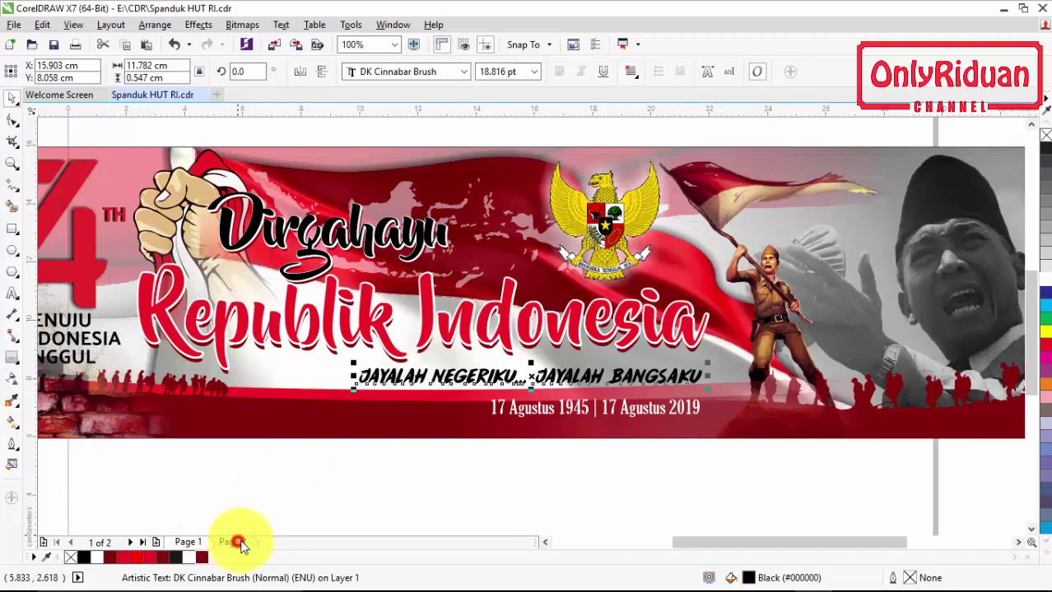
{"action": "key", "text": "ctrl+v"}
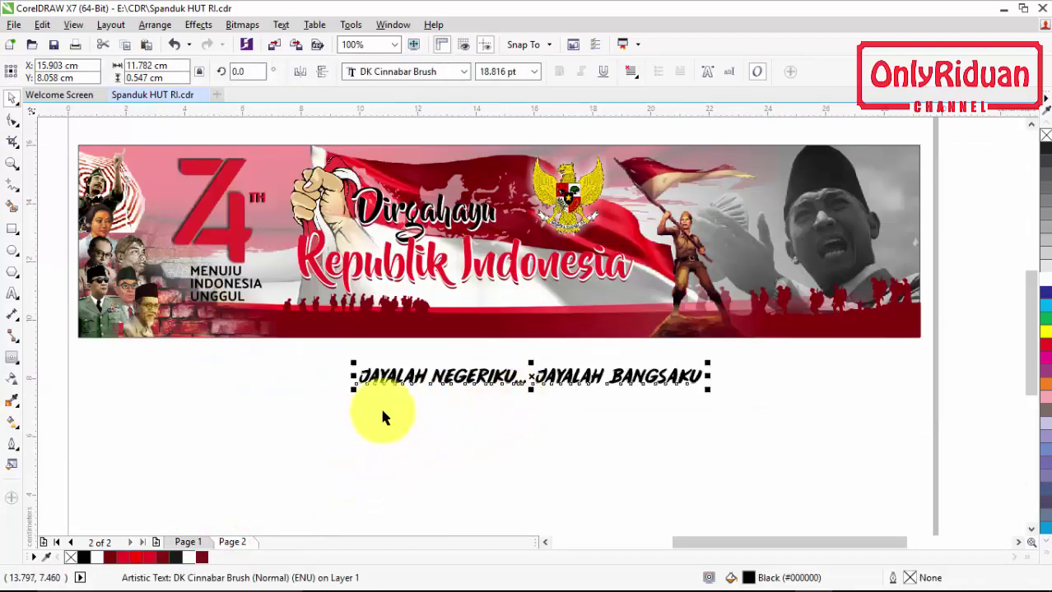
- Scale the tagline down to about 6.59 cm wide and place it beneath "Republik Indonesia", just above the red band
{"action": "left_click_drag", "start_coordinate": [357, 393], "coordinate": [457, 387]}
{"action": "left_click_drag", "start_coordinate": [603, 375], "coordinate": [585, 301]}
{"action": "scroll", "coordinate": [585, 301], "scroll_direction": "up", "scroll_amount": 1}
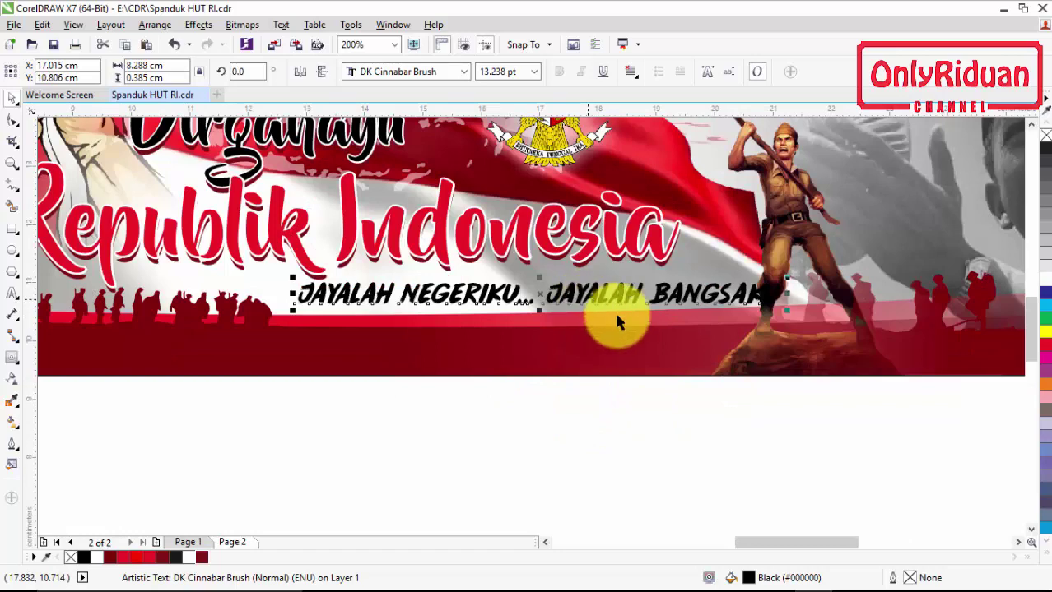
{"action": "left_click_drag", "start_coordinate": [786, 310], "coordinate": [682, 319]}
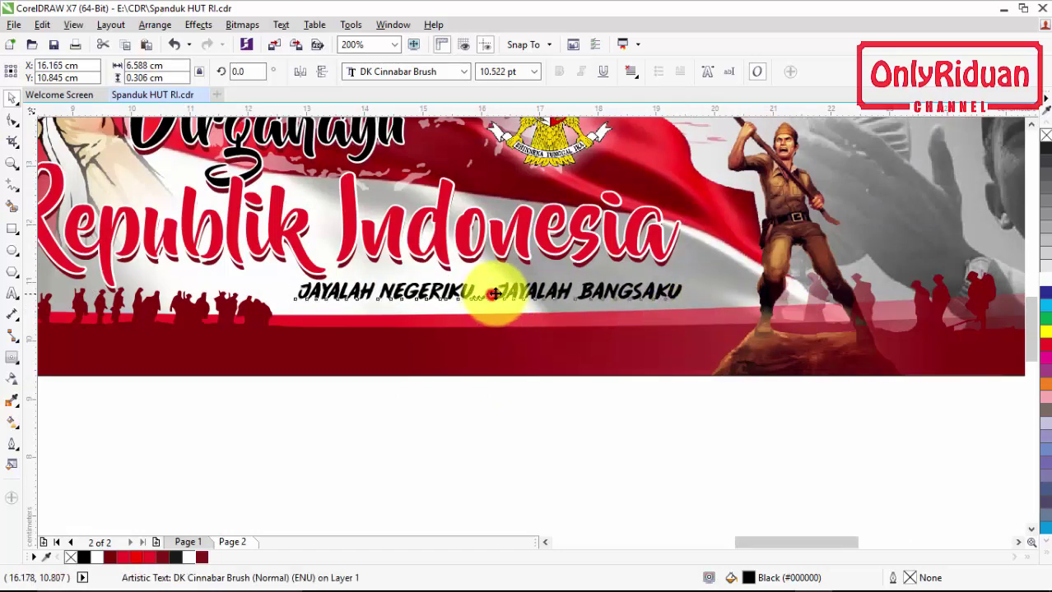
{"action": "left_click_drag", "start_coordinate": [494, 294], "coordinate": [500, 292]}
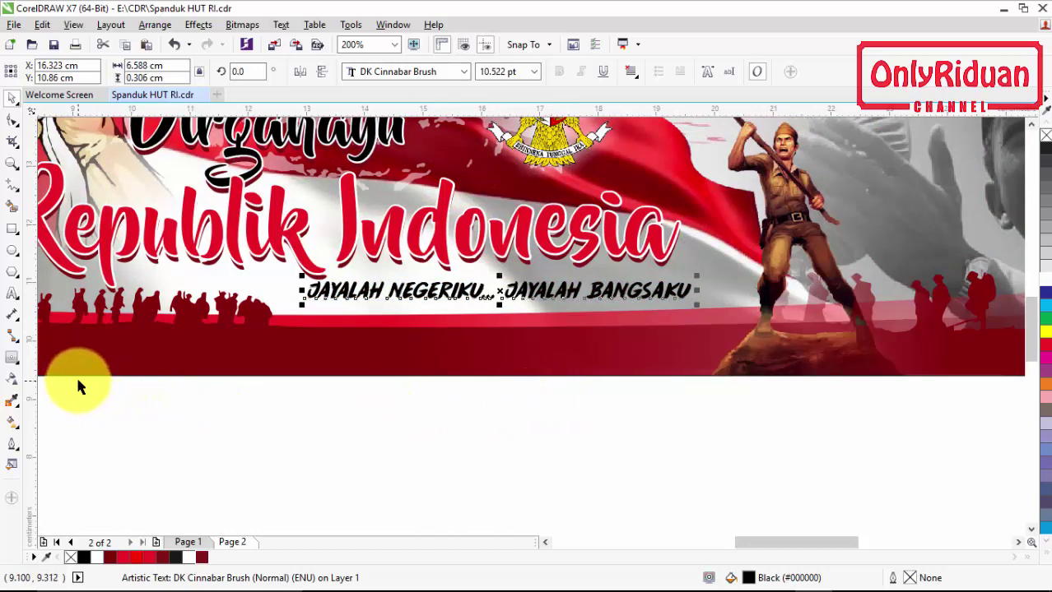
- Copy the white "17 Agustus 1945 | 17 Agustus 2019" date line from Page 1 and paste it onto Page 2
{"action": "left_click", "coordinate": [202, 545]}
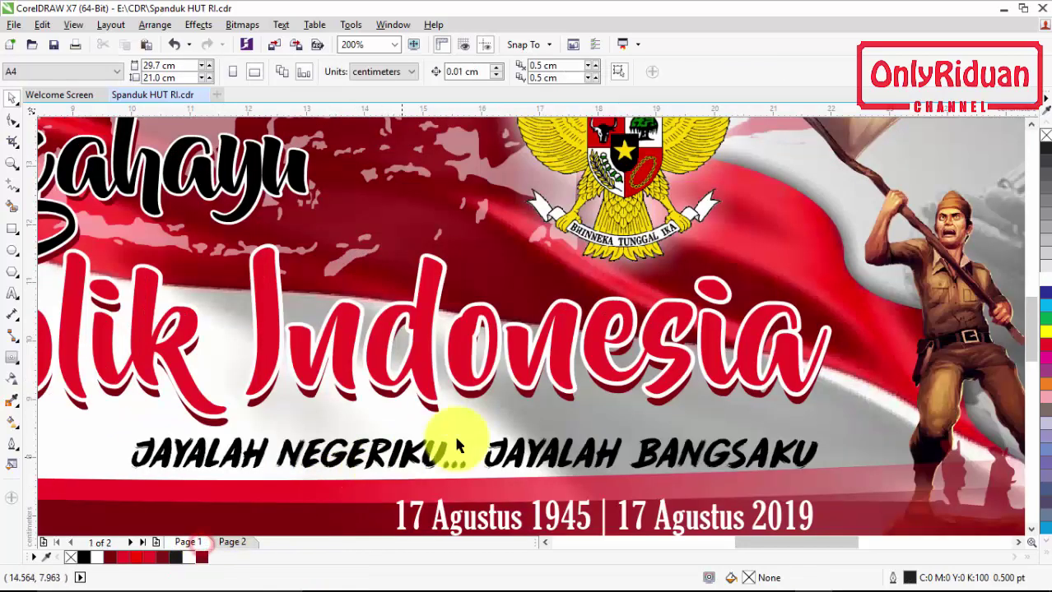
{"action": "left_click", "coordinate": [474, 524]}
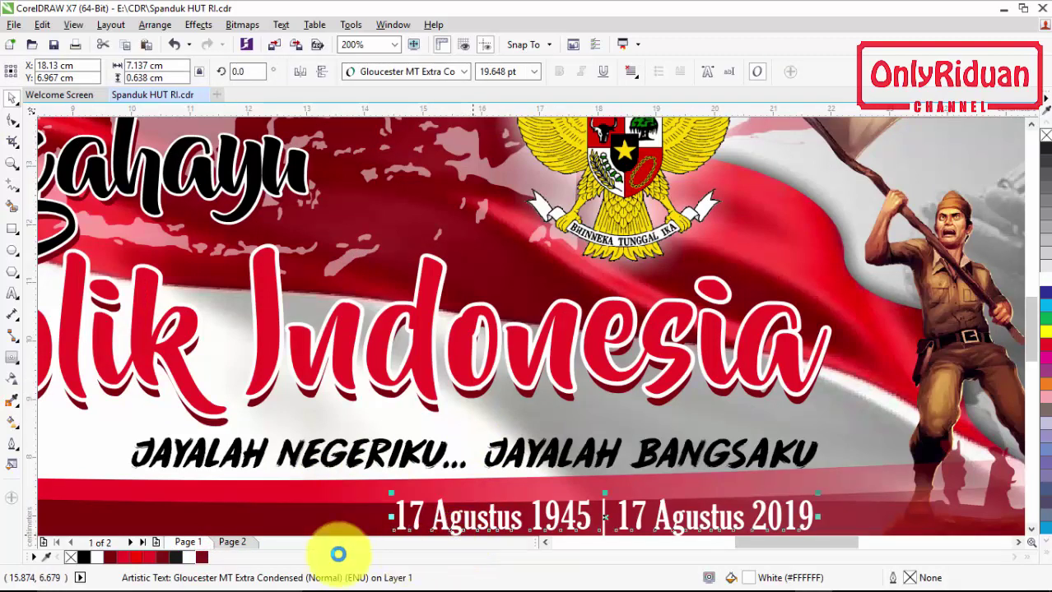
{"action": "left_click", "coordinate": [237, 543]}
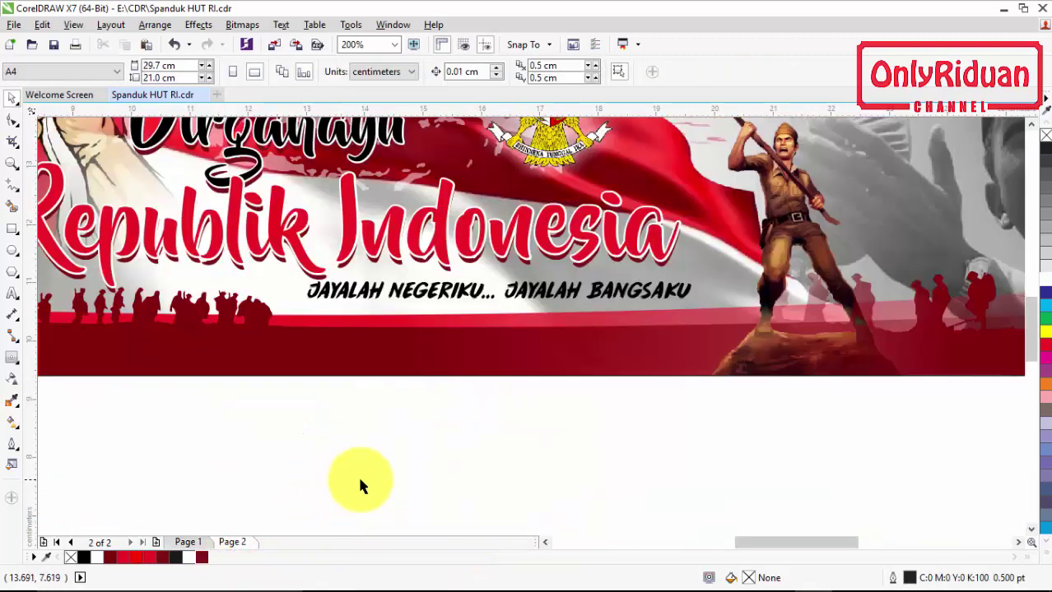
{"action": "key", "text": "ctrl+v"}
- Place the date line on the red band below the tagline and shrink it to about 4.28 cm wide, keeping its end aligned with the tagline
{"action": "left_click_drag", "start_coordinate": [607, 517], "coordinate": [483, 333]}
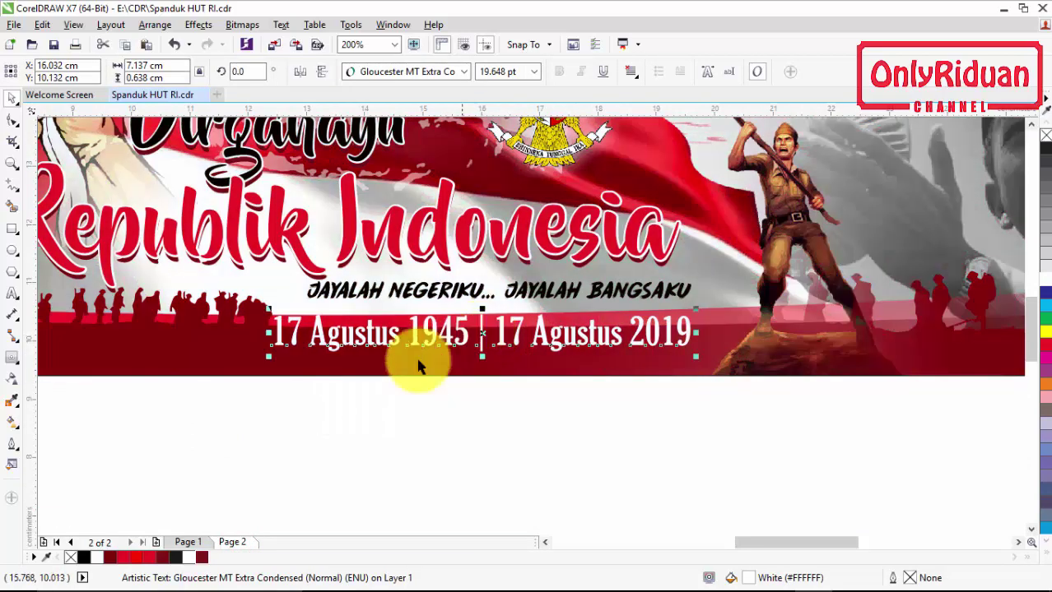
{"action": "left_click_drag", "start_coordinate": [269, 357], "coordinate": [448, 355]}
{"action": "scroll", "coordinate": [450, 343], "scroll_direction": "down", "scroll_amount": 1}
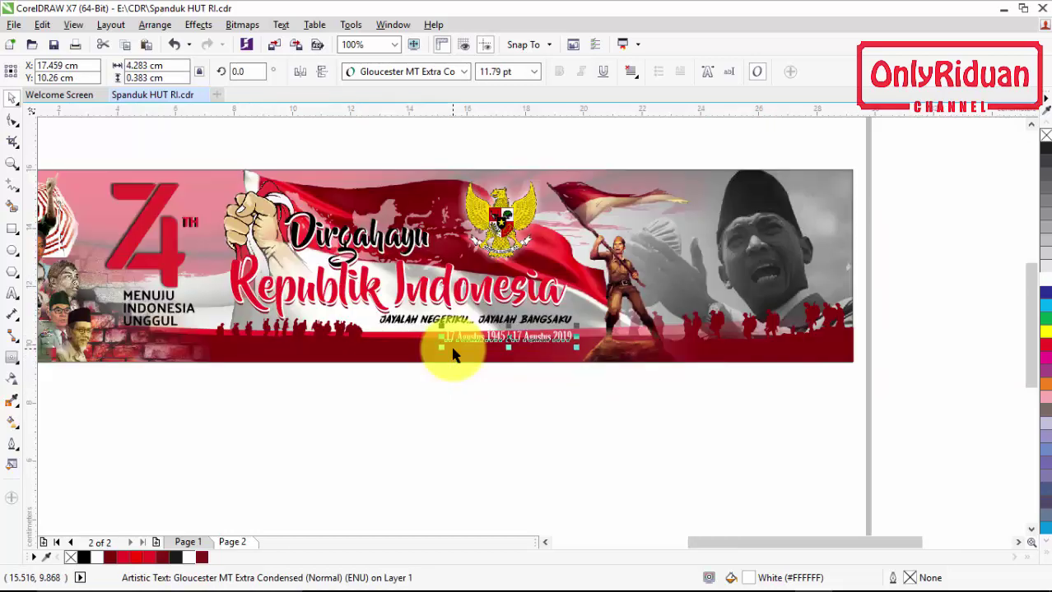
{"action": "left_click", "coordinate": [399, 414]}
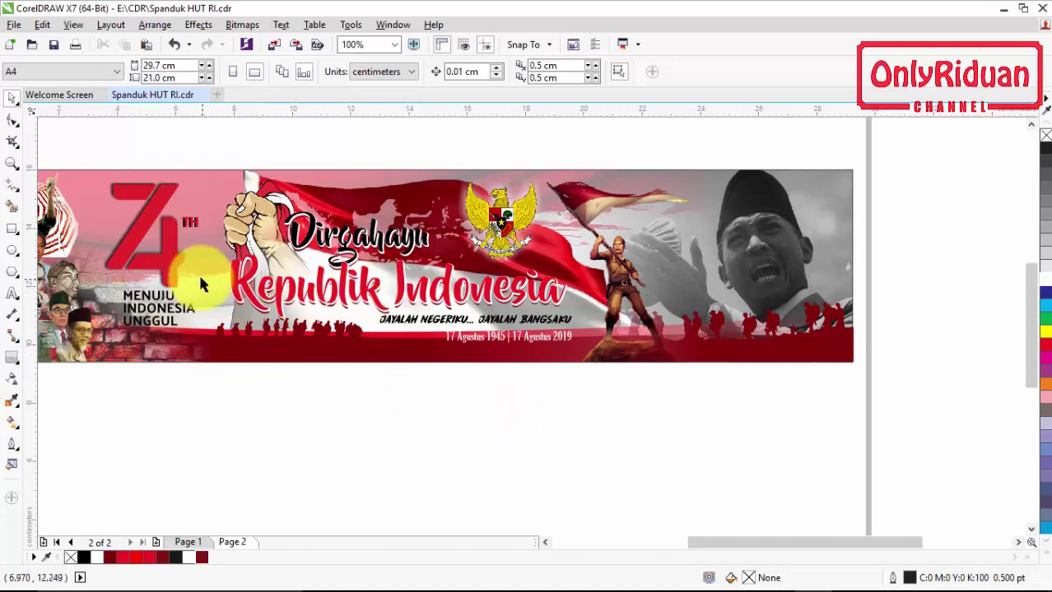
- Select every object of the Page 2 banner and group them
{"action": "scroll", "coordinate": [520, 420], "scroll_direction": "up", "scroll_amount": 1}
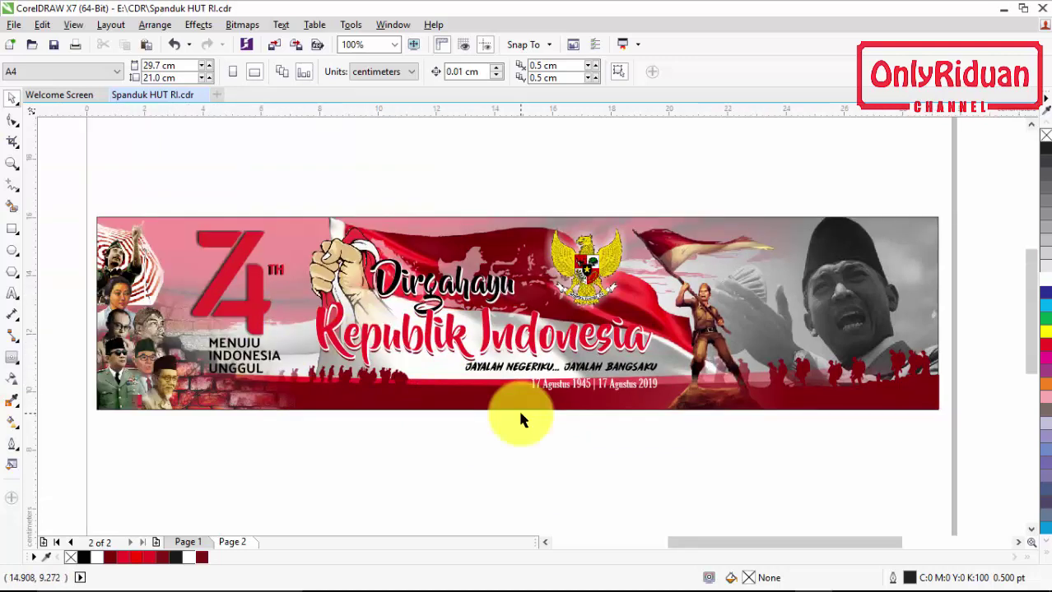
{"action": "left_click_drag", "start_coordinate": [964, 430], "coordinate": [83, 178]}
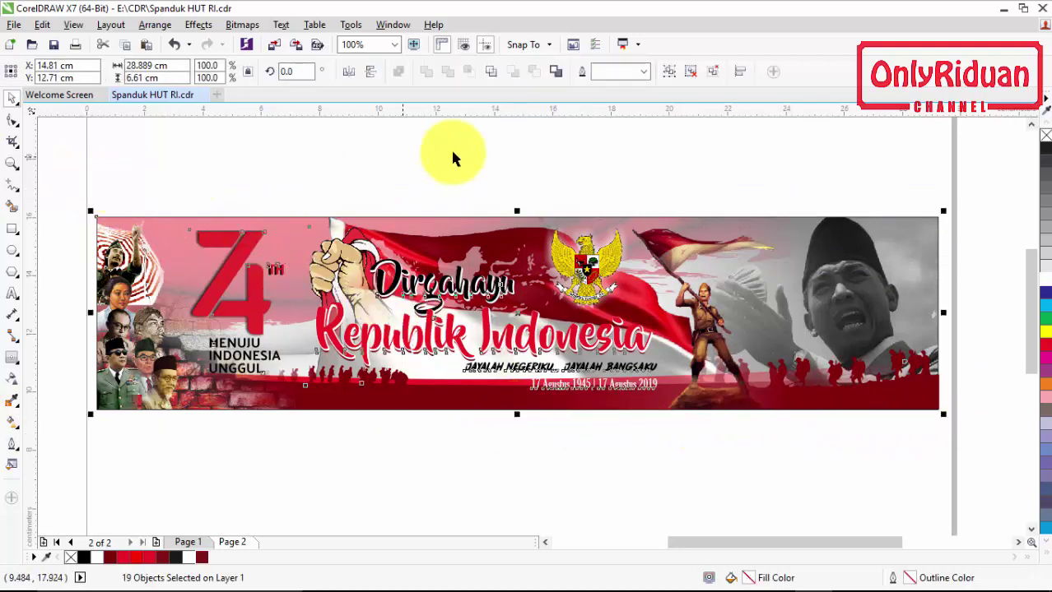
{"action": "key", "text": "ctrl+g"}
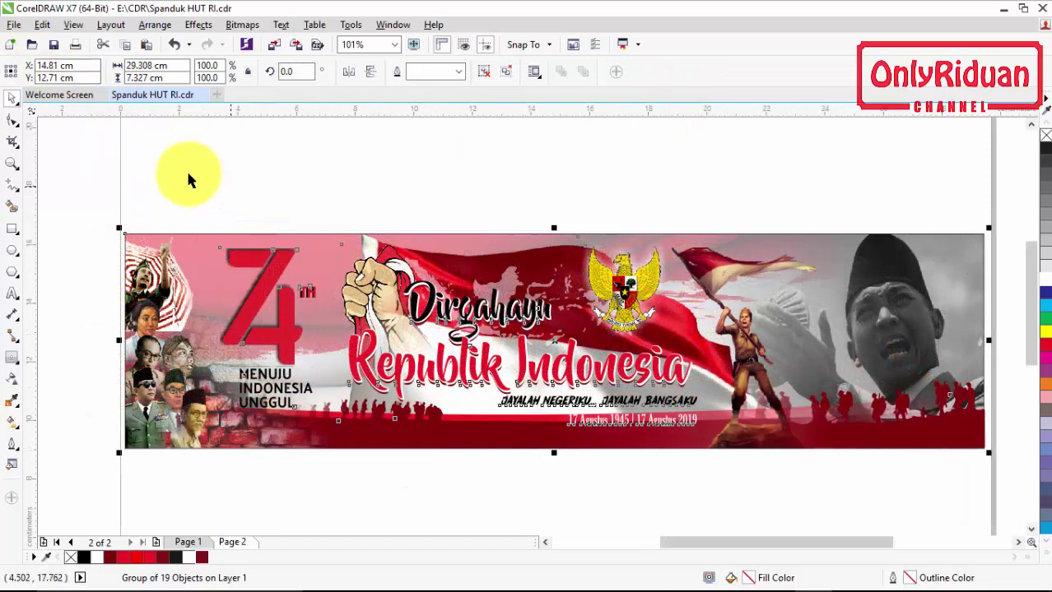
- Export only the grouped banner as a JPG named "Spanduk HUT RI 1x4m 1 lembar MA" in the HUT RI pictures folder
{"action": "left_click", "coordinate": [15, 25]}
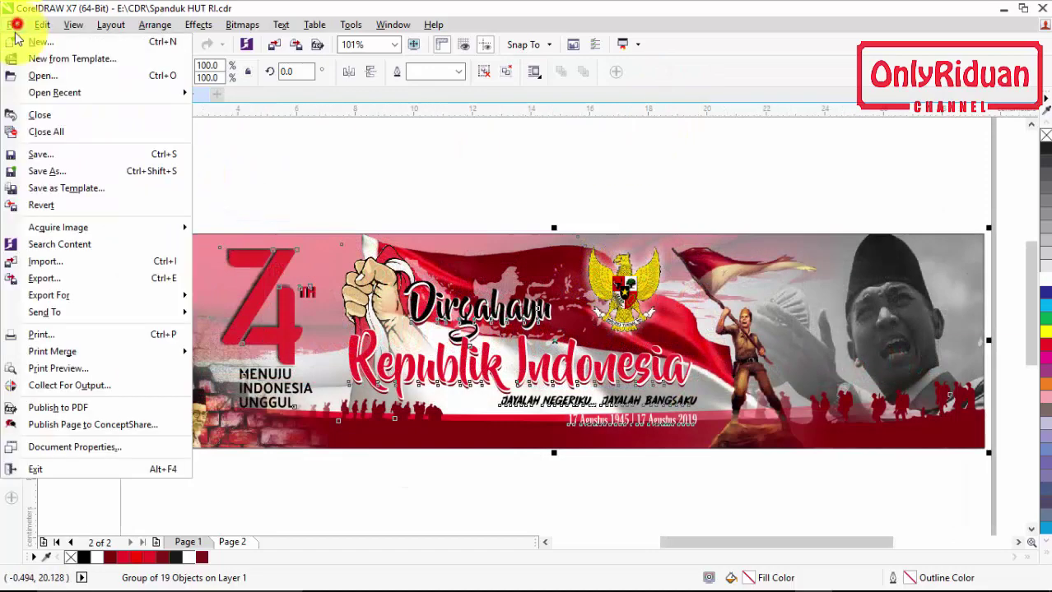
{"action": "left_click", "coordinate": [54, 278]}
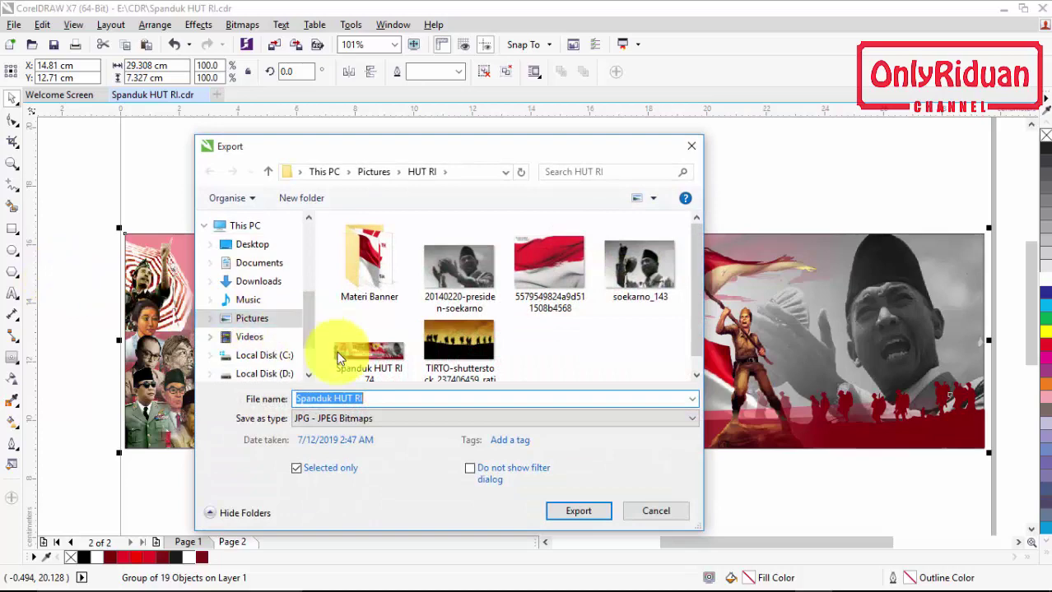
{"action": "left_click", "coordinate": [381, 363]}
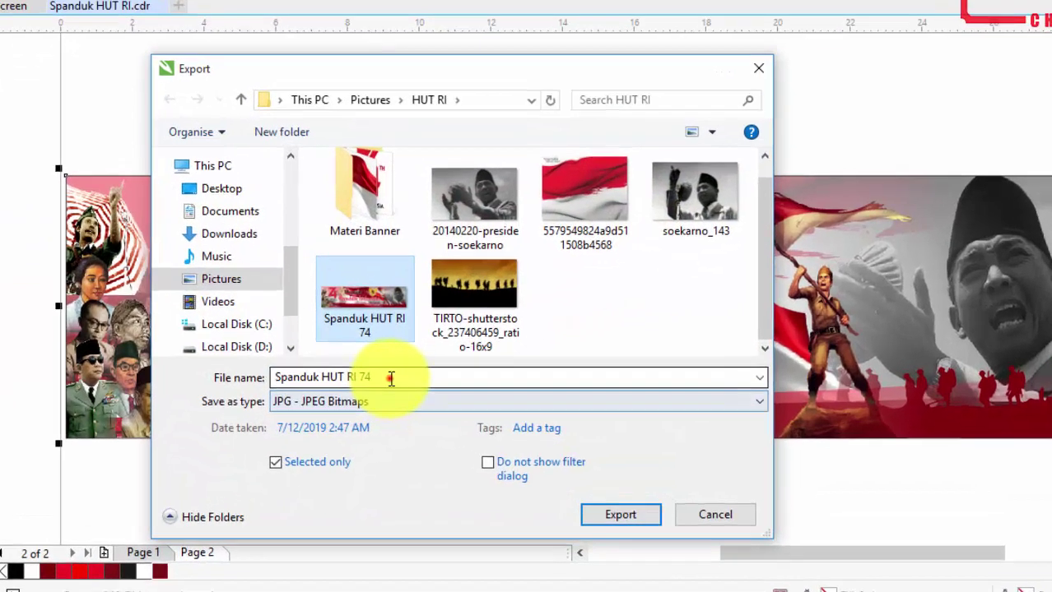
{"action": "triple_click", "coordinate": [385, 399]}
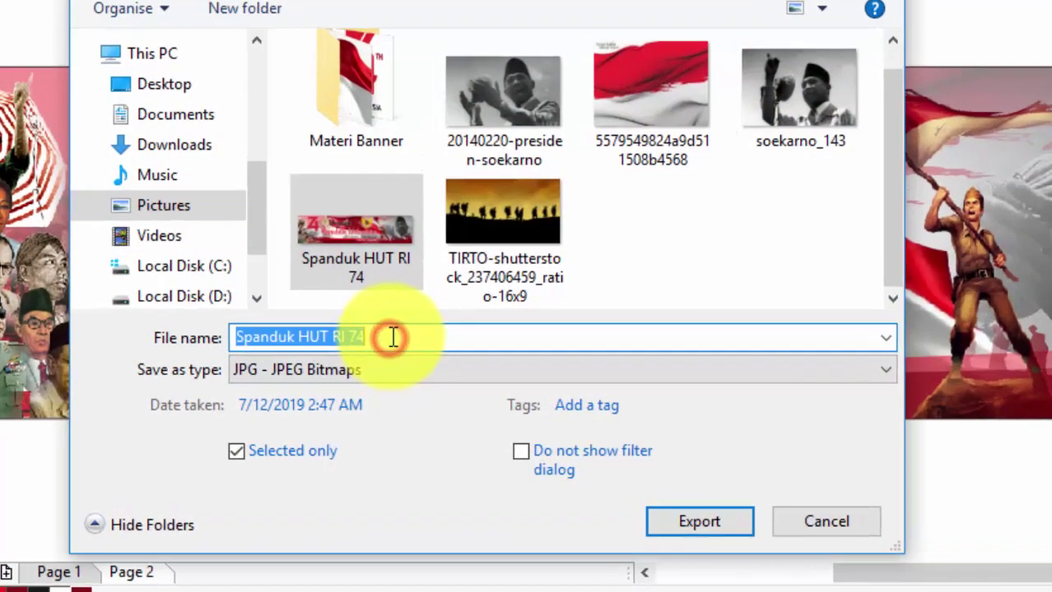
{"action": "left_click", "coordinate": [393, 318]}
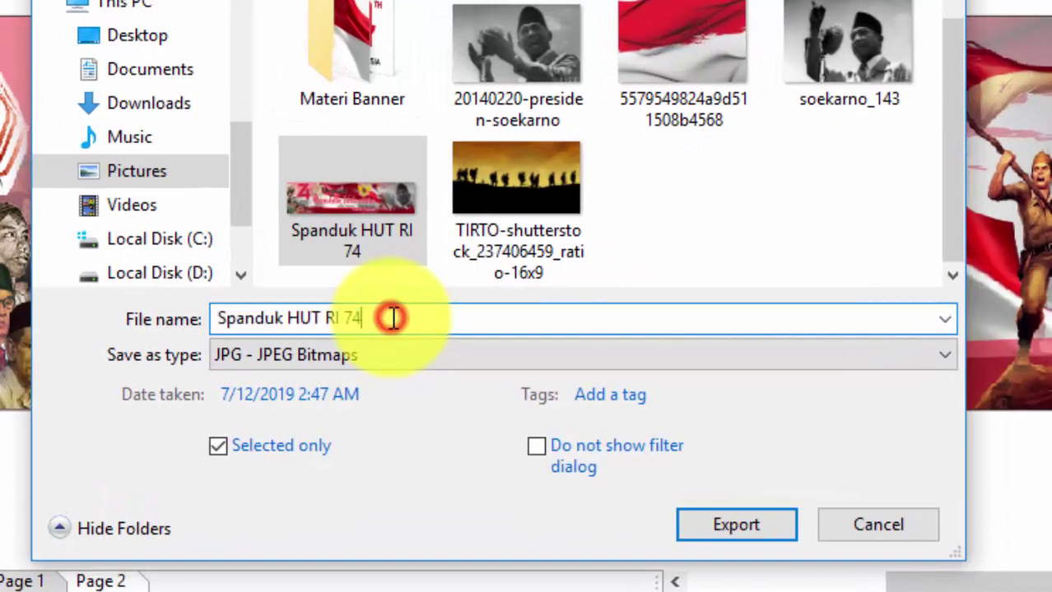
{"action": "key", "text": "BackSpace"}
{"action": "key", "text": "BackSpace"}
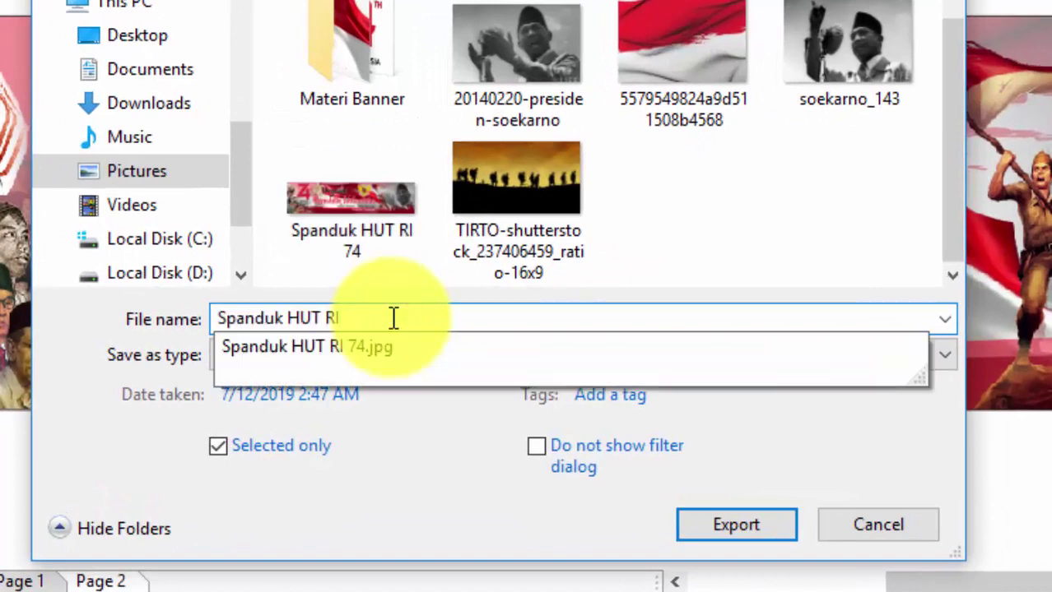
{"action": "type", "text": "1x4m 1 lembar MA"}
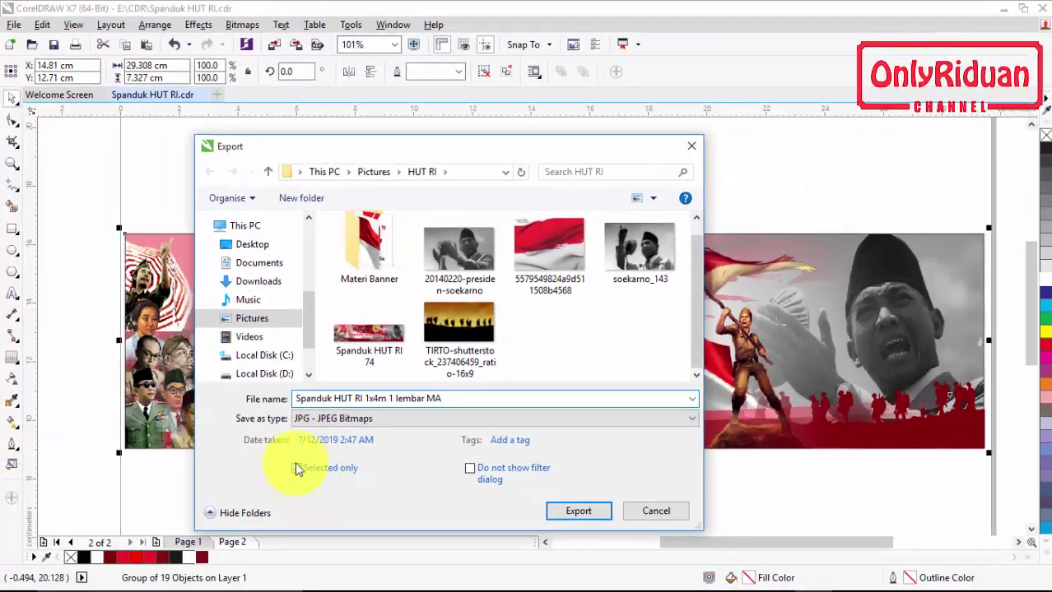
{"action": "left_click", "coordinate": [297, 468]}
{"action": "left_click", "coordinate": [581, 511]}
- Keep the JPEG export in CMYK Color (32-bit) and set its width to 400 cm with the aspect ratio maintained
{"action": "left_click", "coordinate": [787, 135]}
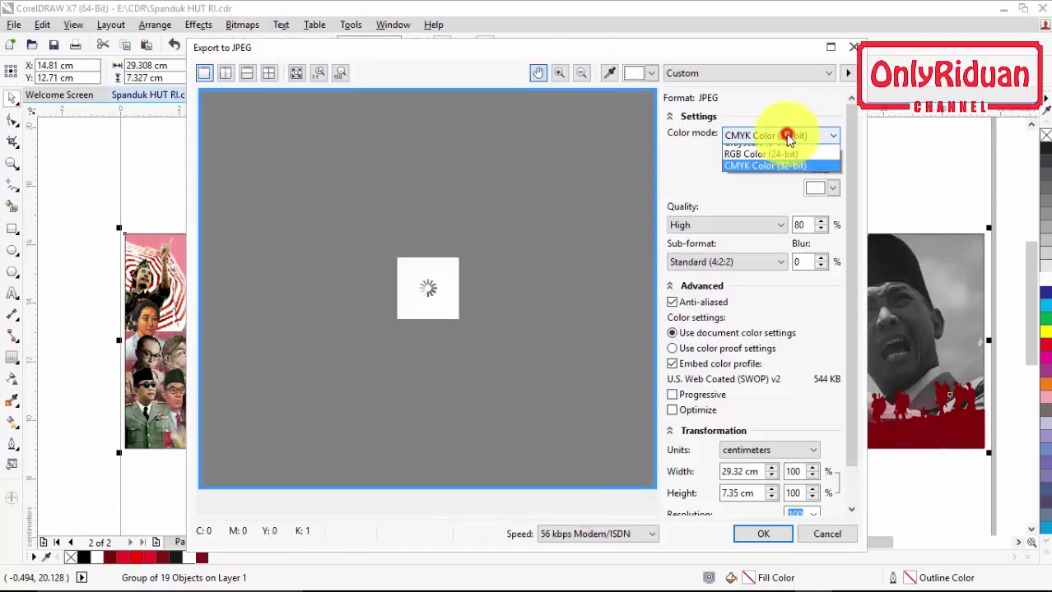
{"action": "left_click", "coordinate": [787, 136]}
{"action": "left_click_drag", "start_coordinate": [848, 182], "coordinate": [814, 385]}
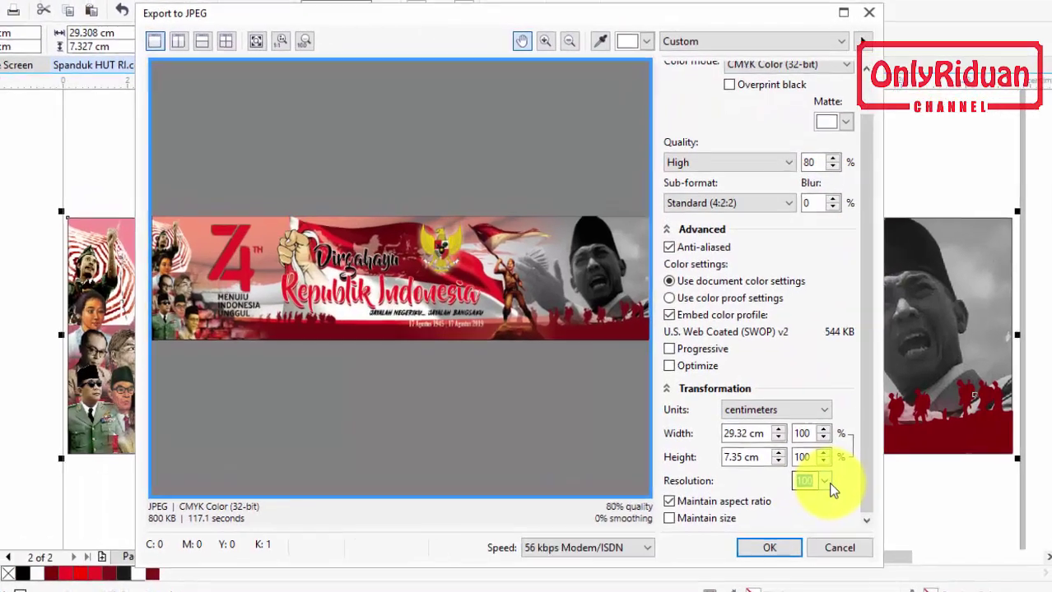
{"action": "left_click", "coordinate": [811, 481]}
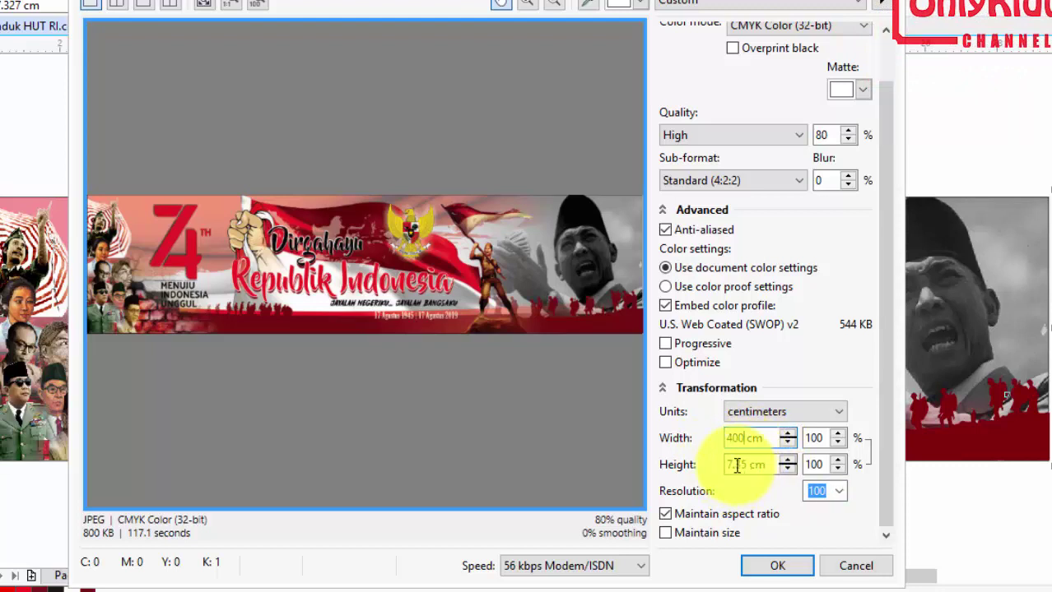
{"action": "left_click", "coordinate": [744, 465]}
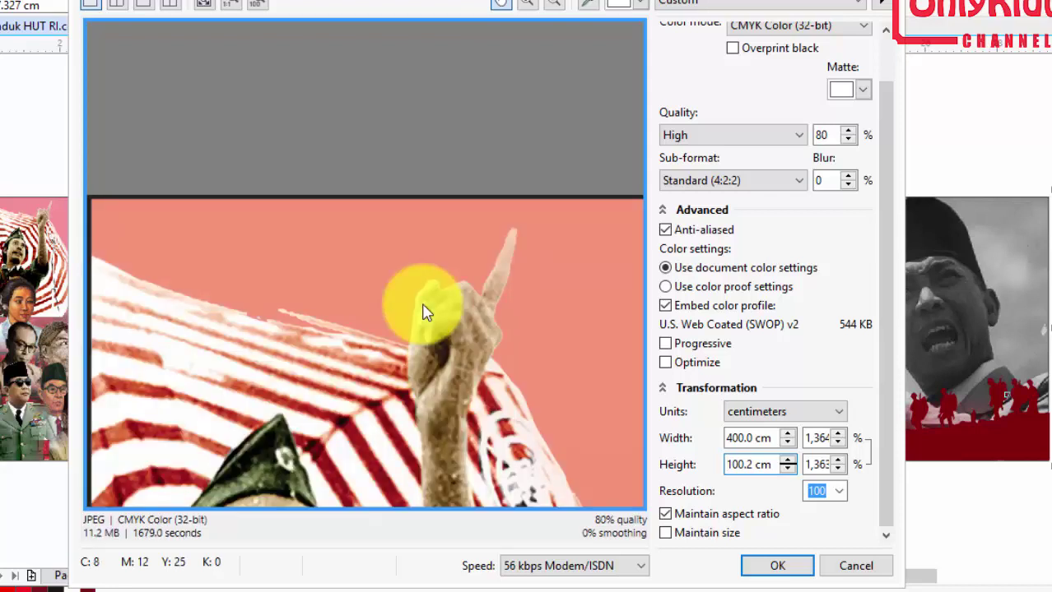
- Inspect the banner's details across the JPEG export preview and run the export with the current settings
{"action": "scroll", "coordinate": [435, 341], "scroll_direction": "down", "scroll_amount": 8}
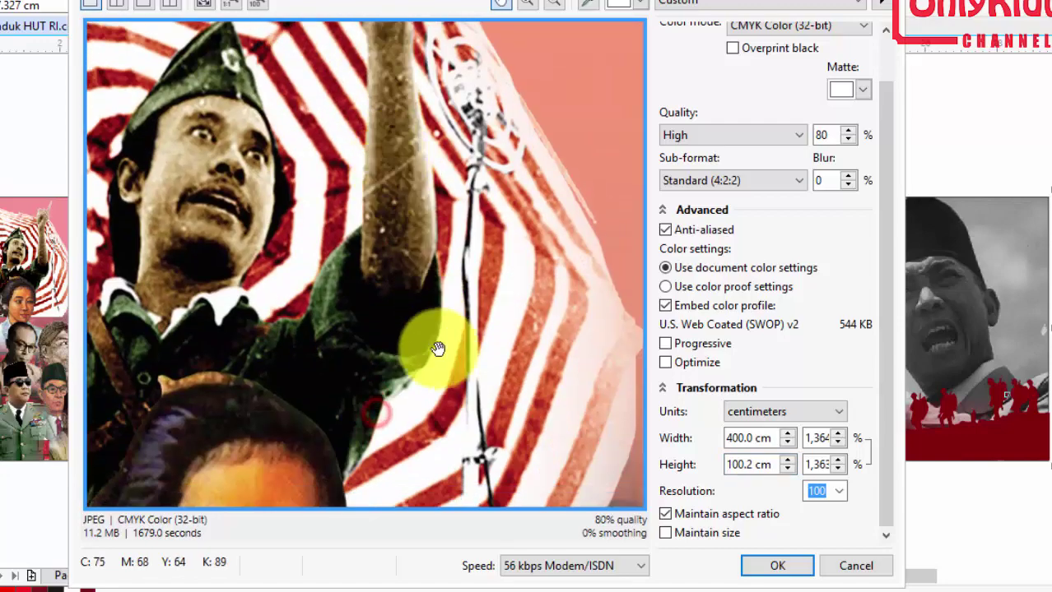
{"action": "left_click_drag", "start_coordinate": [438, 349], "coordinate": [404, 223]}
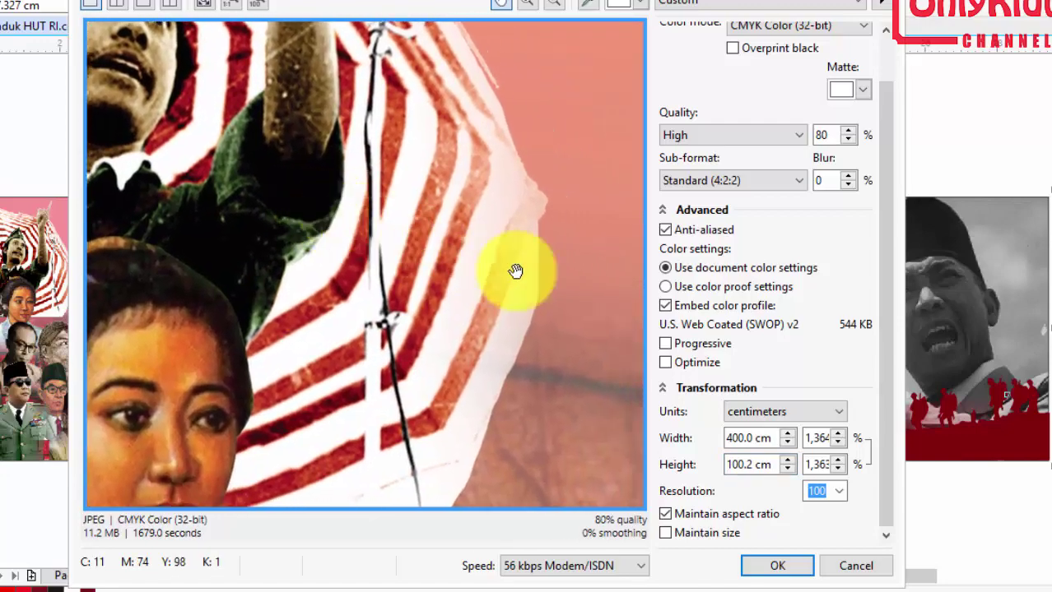
{"action": "left_click", "coordinate": [518, 274]}
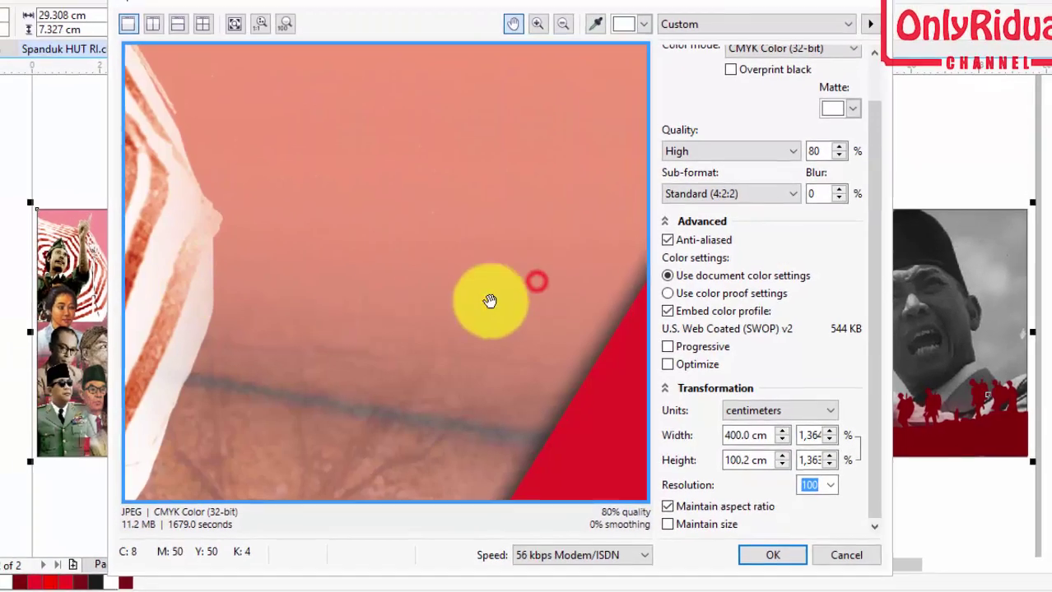
{"action": "left_click_drag", "start_coordinate": [489, 301], "coordinate": [276, 281]}
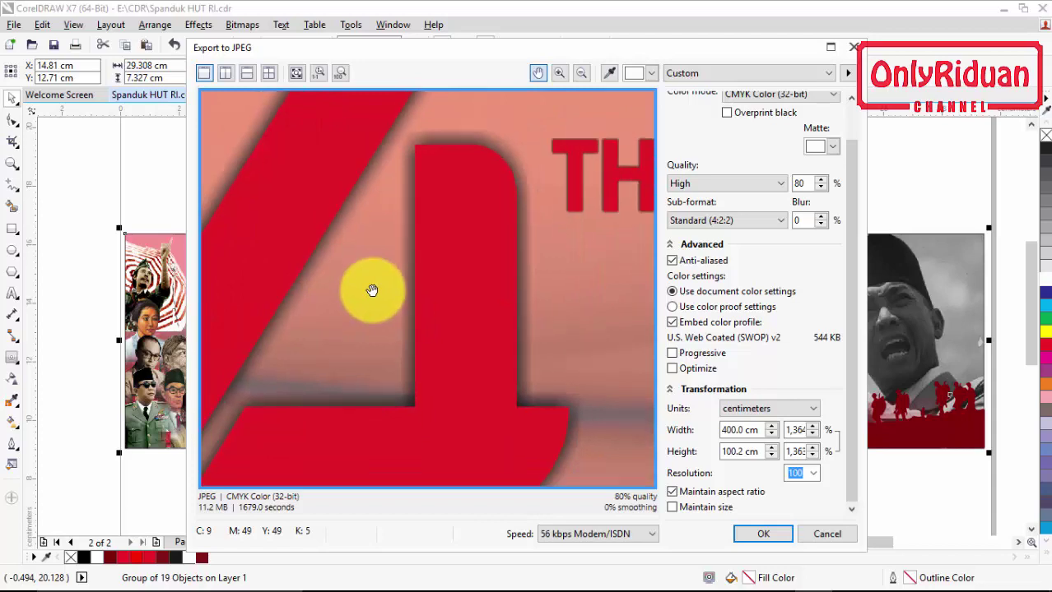
{"action": "scroll", "coordinate": [372, 290], "scroll_direction": "down", "scroll_amount": 5}
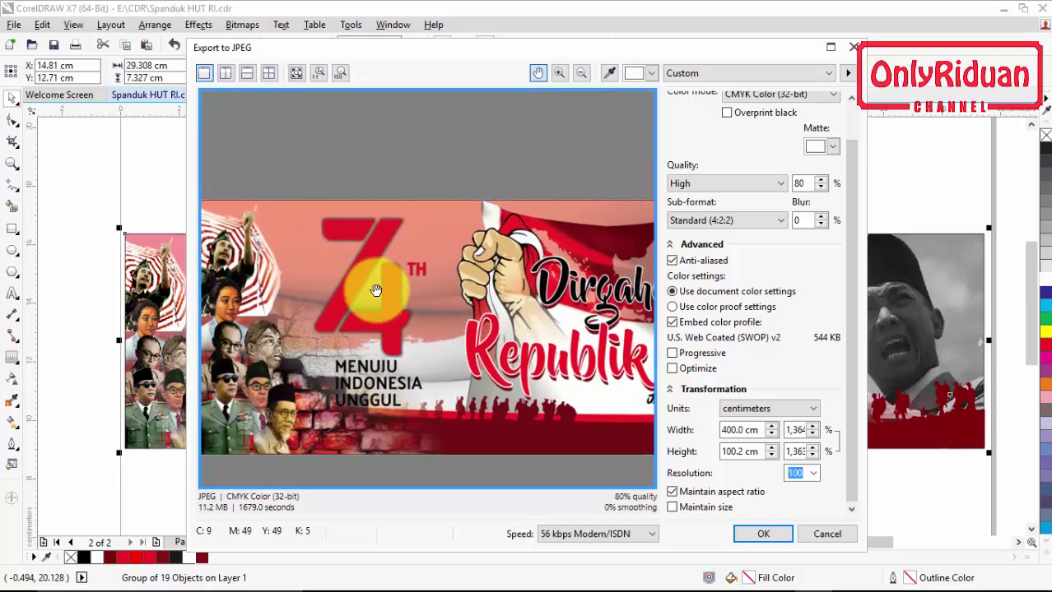
{"action": "left_click_drag", "start_coordinate": [563, 321], "coordinate": [513, 319]}
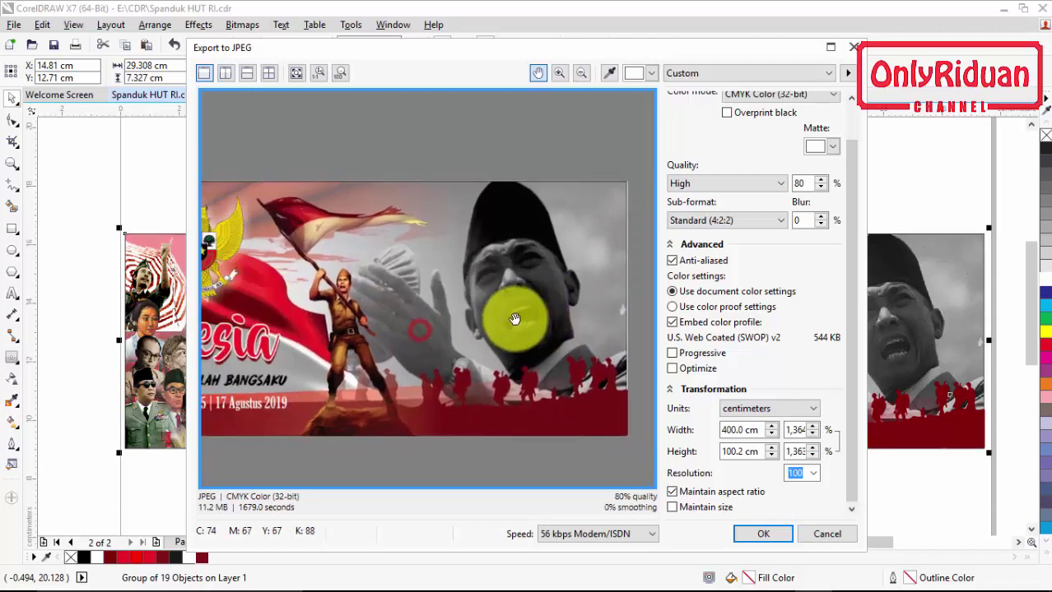
{"action": "left_click", "coordinate": [765, 534]}
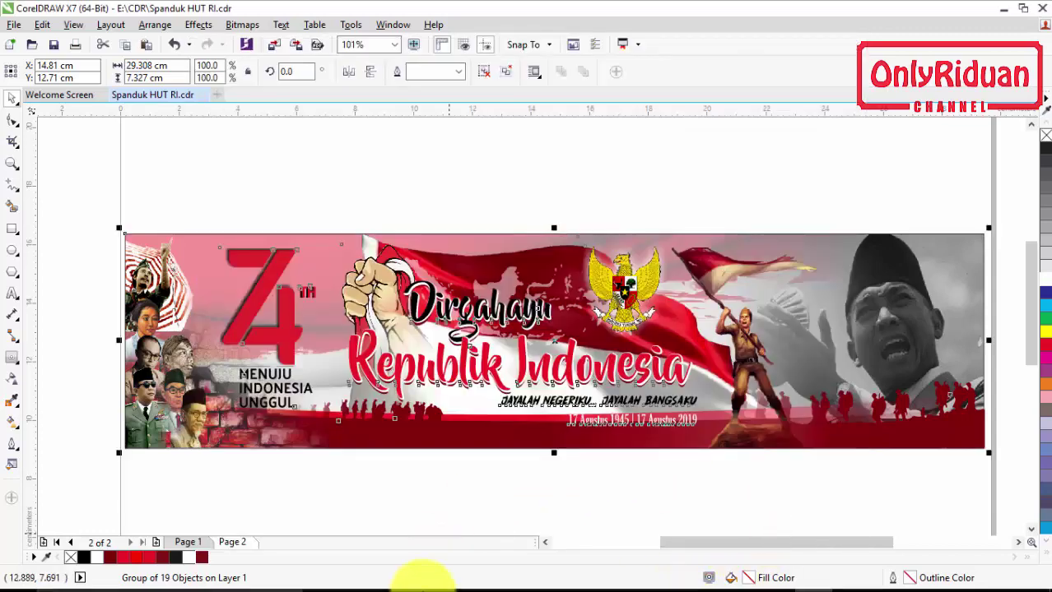
- Switch to File Explorer, view "Spanduk HUT RI 1x4m 1 lembar MA" from the HUT RI folder in Photos, and return to CorelDRAW
{"action": "left_click", "coordinate": [362, 574]}
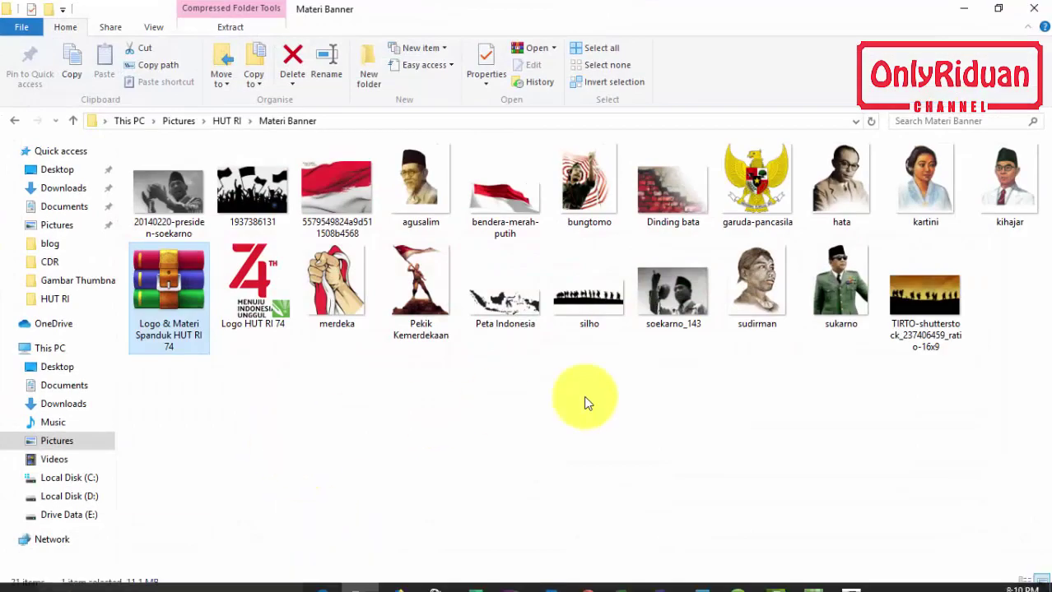
{"action": "left_click", "coordinate": [228, 122]}
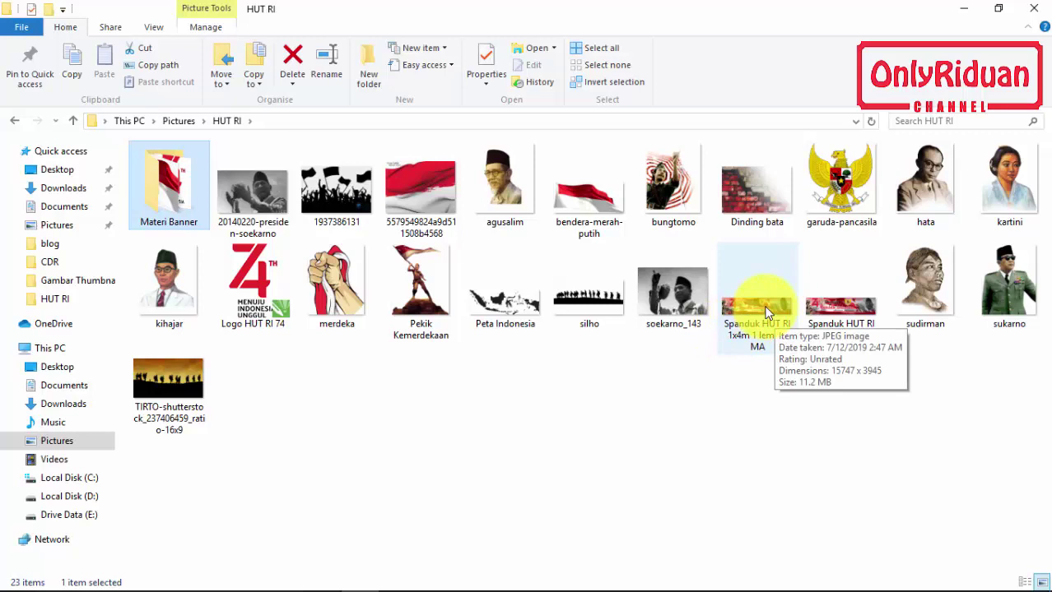
{"action": "right_click", "coordinate": [765, 311]}
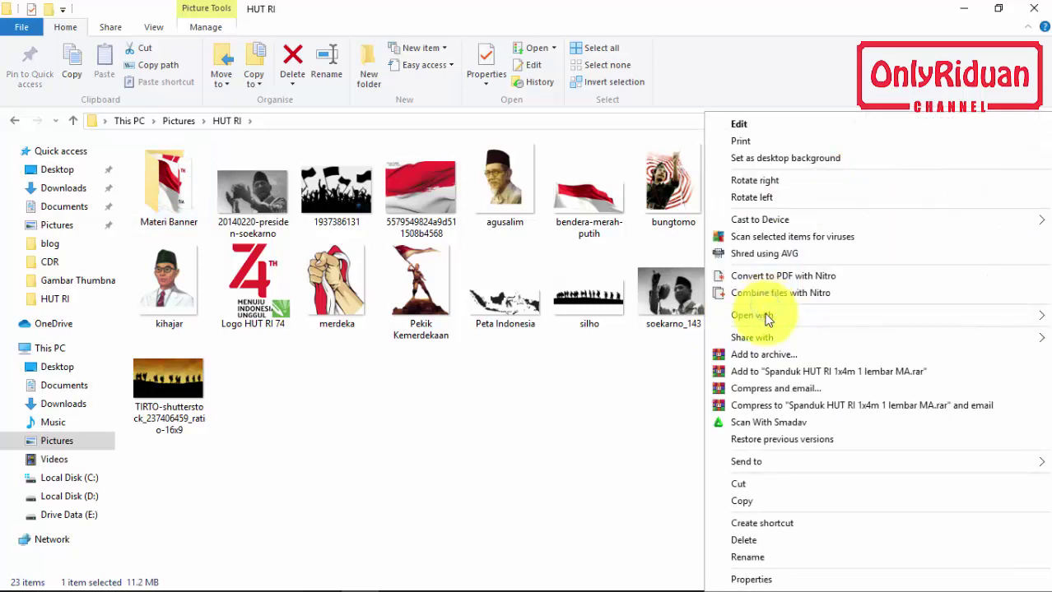
{"action": "mouse_move", "coordinate": [750, 319]}
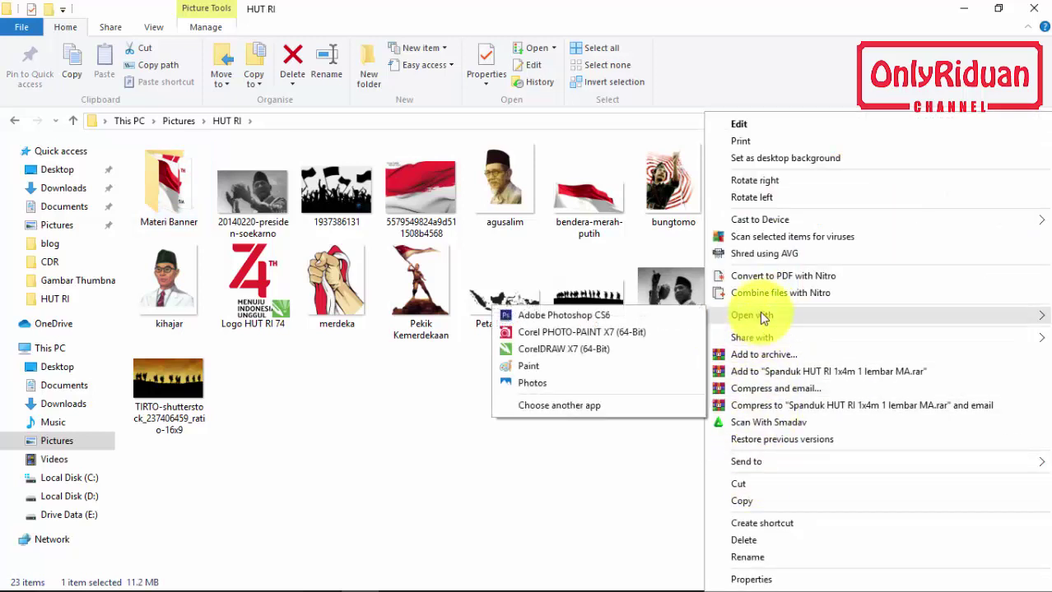
{"action": "left_click", "coordinate": [552, 383]}
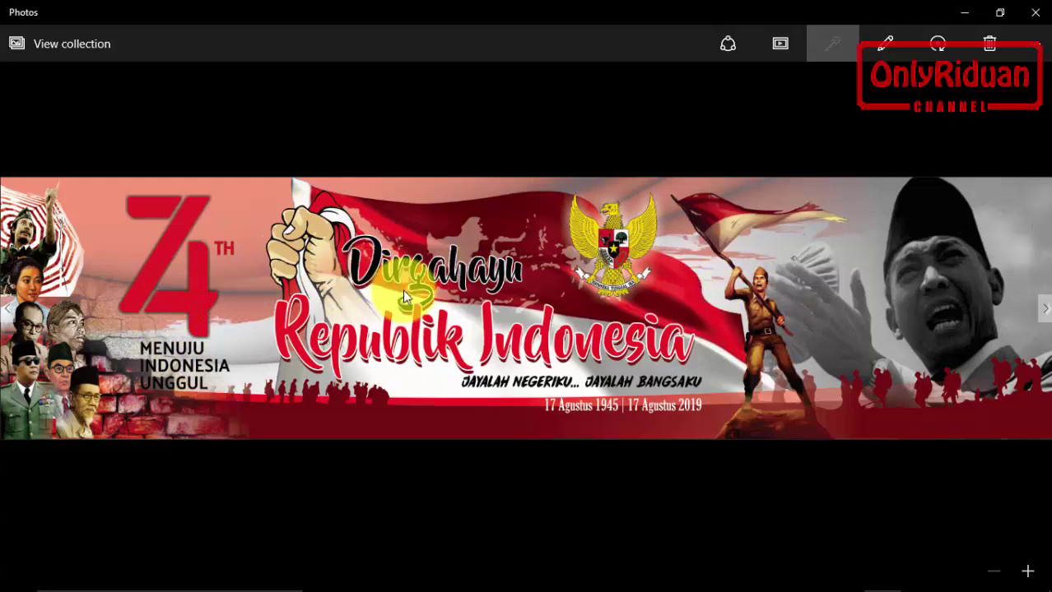
{"action": "left_click", "coordinate": [1036, 11]}
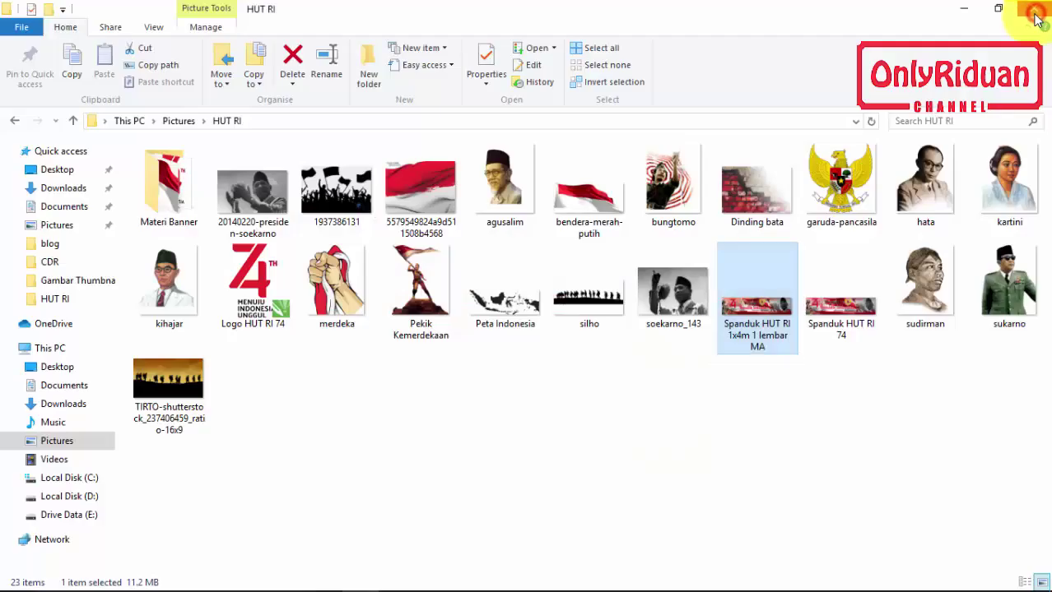
{"action": "left_click", "coordinate": [964, 13]}
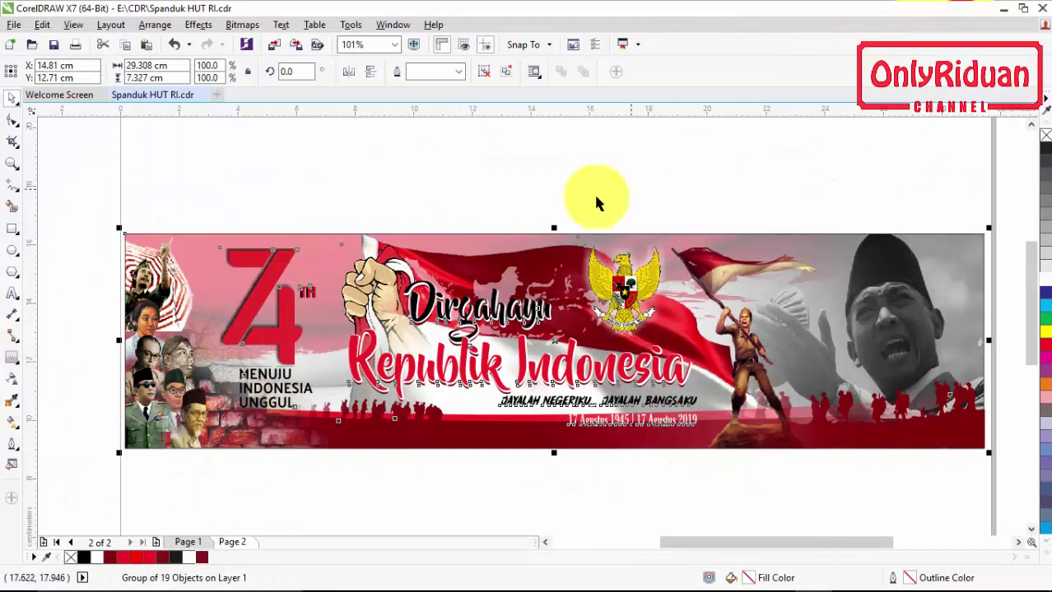